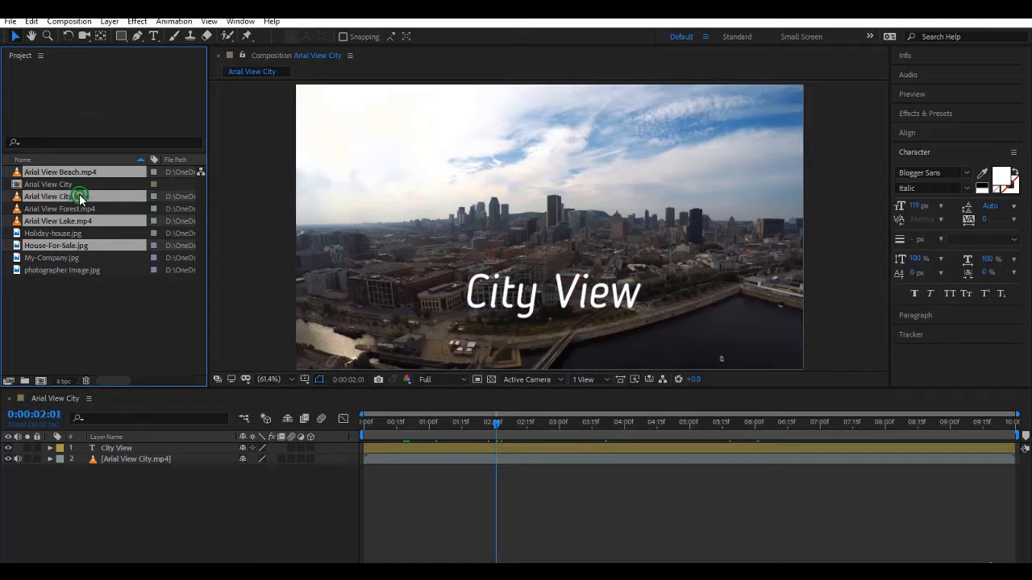
# Create a single composition from House-For-Sale.jpg and the Beach, City, Lake and Forest clips, keeping the default sequence and cross-dissolve options.
pyautogui.keyDown('ctrl'); pyautogui.click(79, 209); pyautogui.keyUp('ctrl')
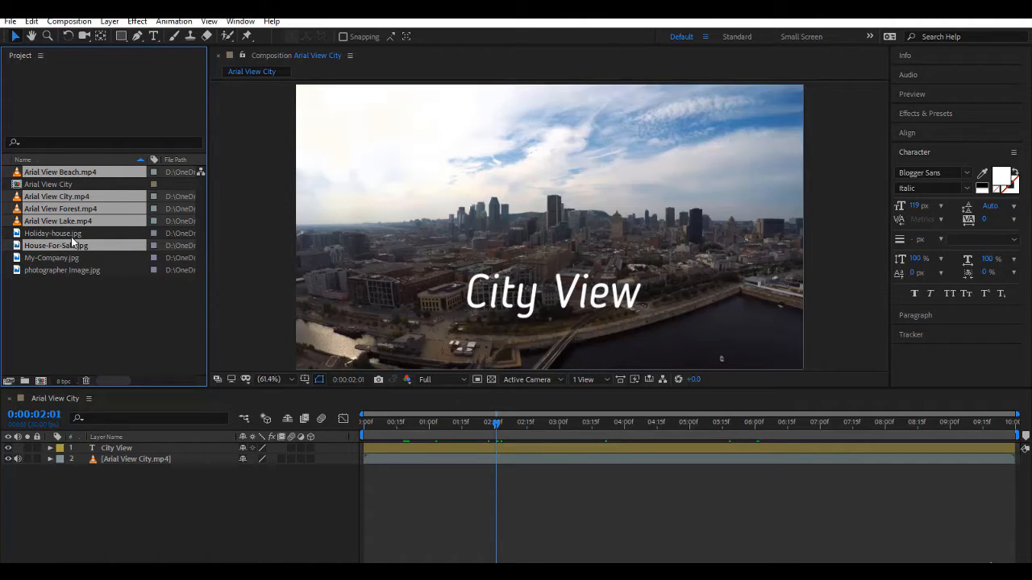
pyautogui.rightClick(127, 210)
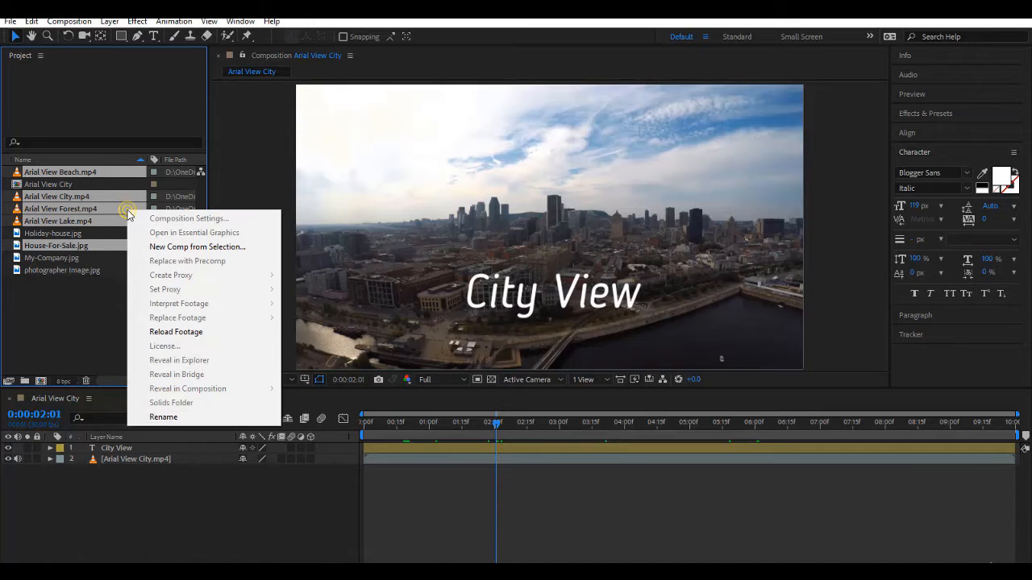
pyautogui.click(194, 248)
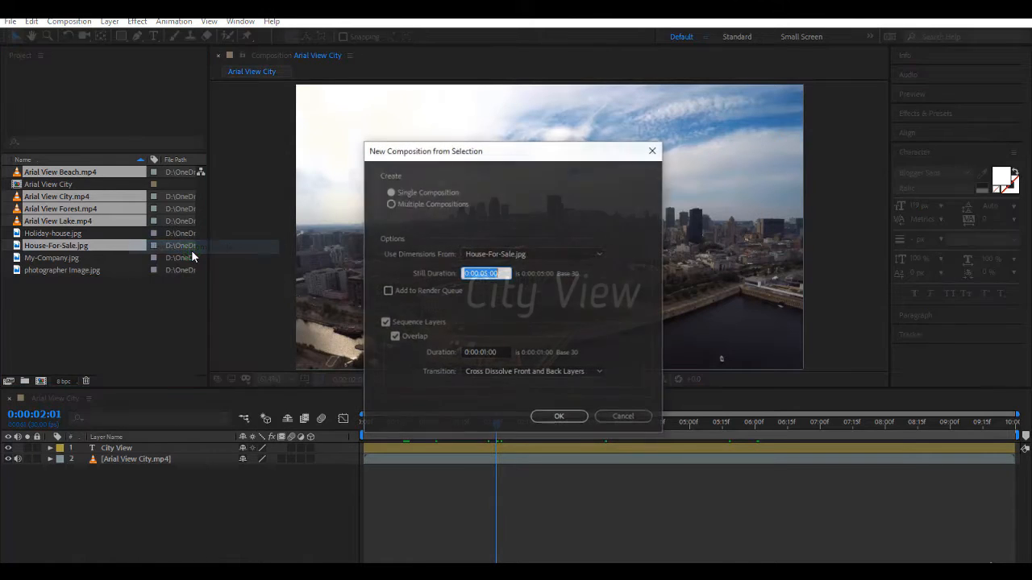
pyautogui.click(575, 418)
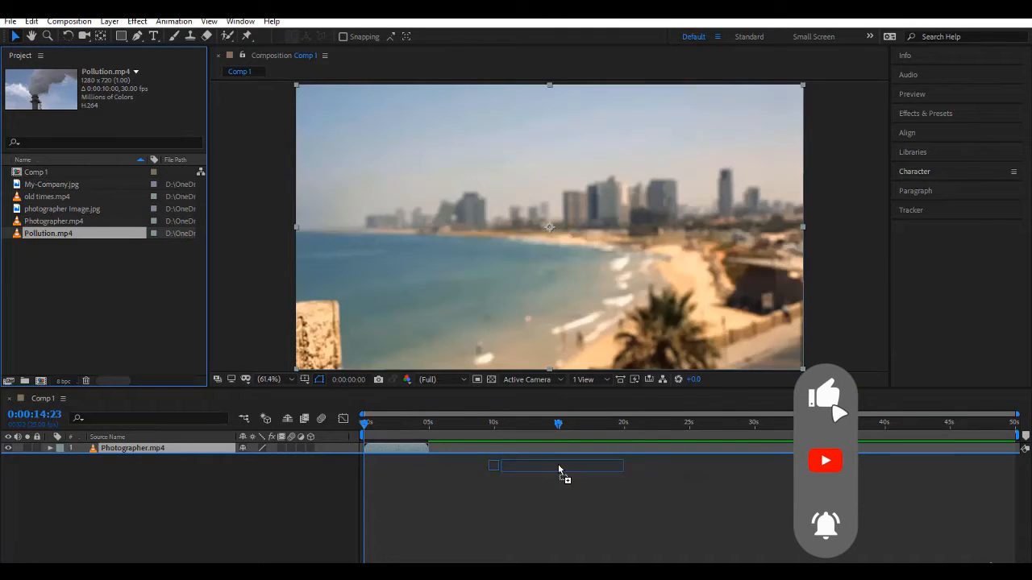
# Add Pollution.mp4 to Comp 1 as a layer below Photographer.mp4.
pyautogui.moveTo(558, 463); pyautogui.dragTo(534, 485)
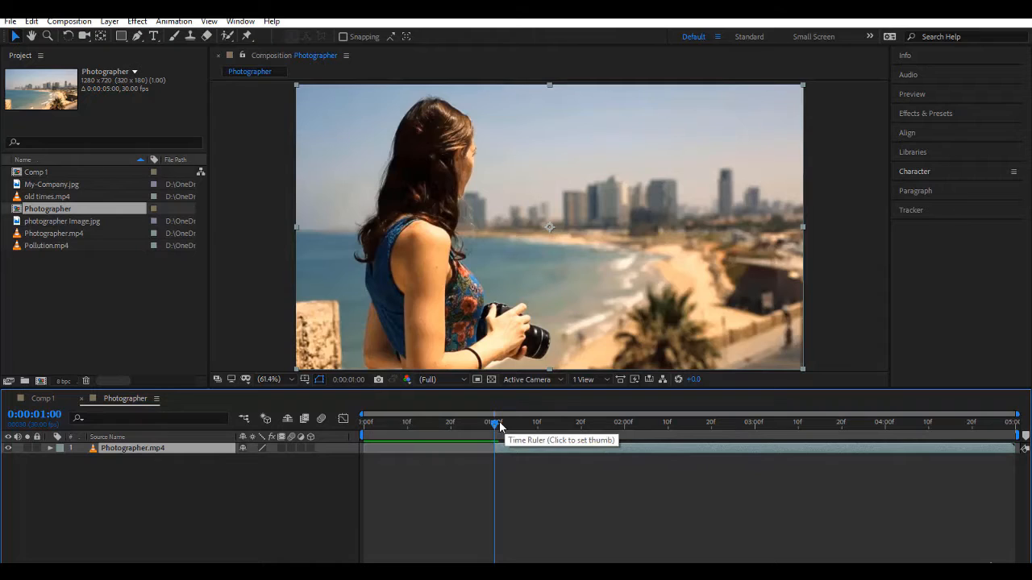
# Review the Photographer and Work Area Lift compositions at different points in time.
pyautogui.click(482, 422)
pyautogui.moveTo(578, 434); pyautogui.dragTo(714, 449)
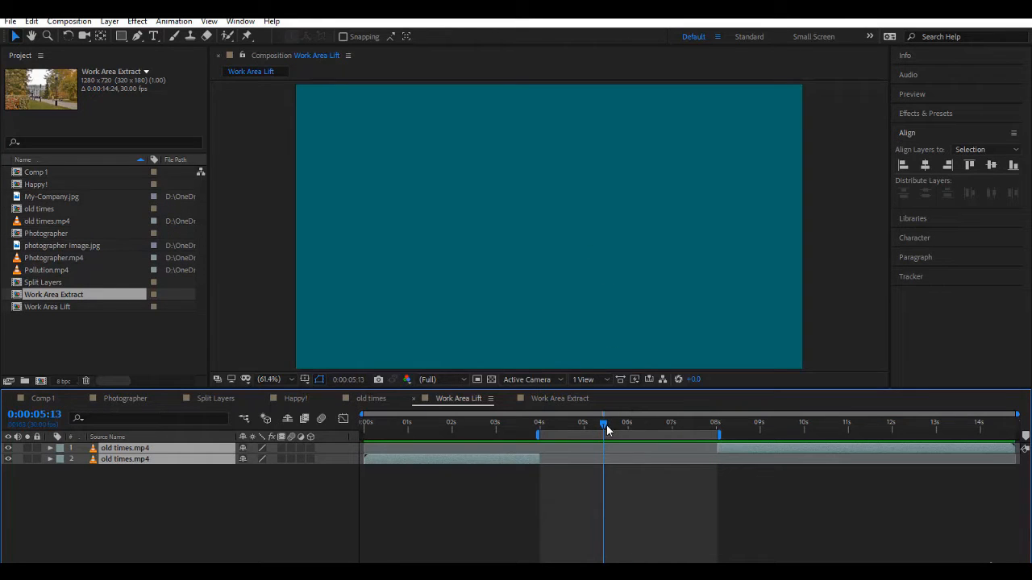
pyautogui.moveTo(604, 427)
pyautogui.mouseDown()
pyautogui.moveTo(562, 430)
pyautogui.moveTo(618, 434)
pyautogui.mouseUp()
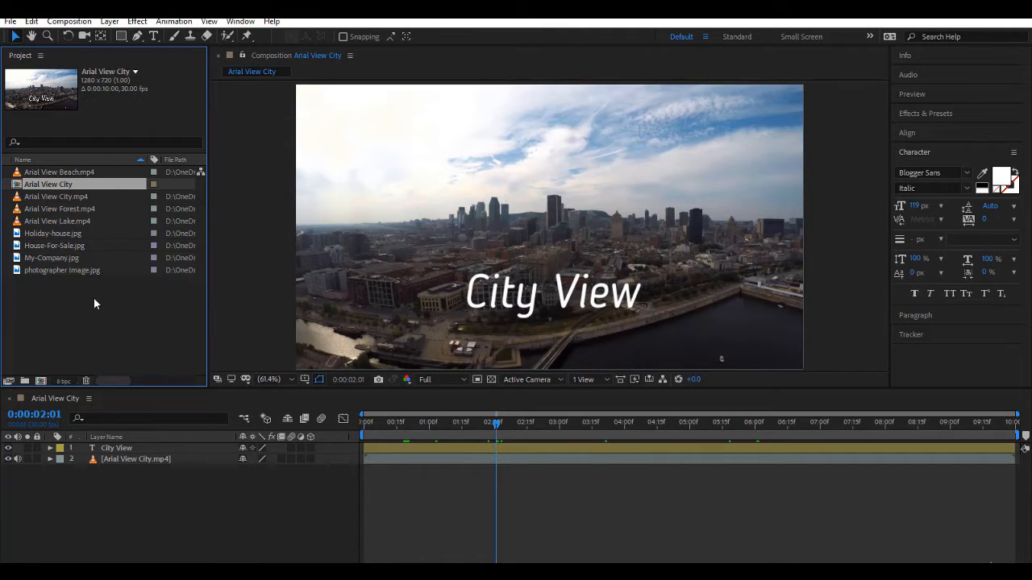
# Start a new composition from House-For-Sale.jpg and the Arial View Beach, Lake, City and Forest clips, selected in that order.
pyautogui.click(132, 337)
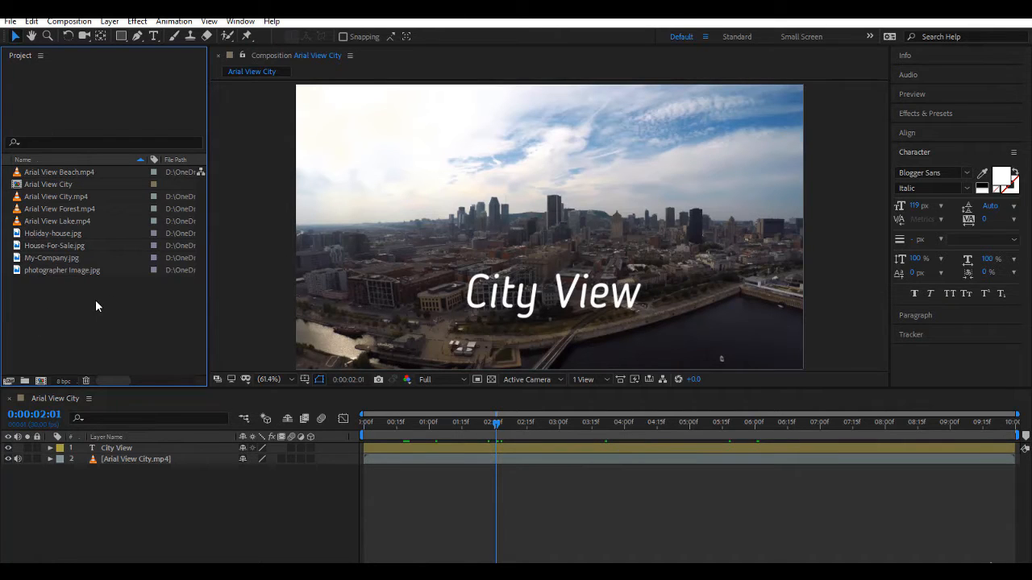
pyautogui.click(63, 245)
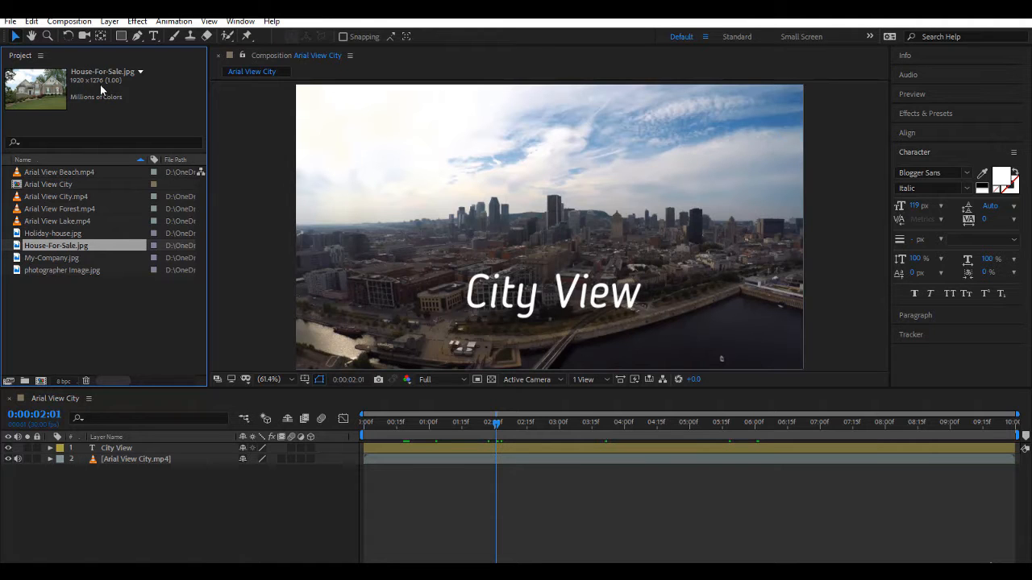
pyautogui.keyDown('ctrl'); pyautogui.click(83, 172); pyautogui.keyUp('ctrl')
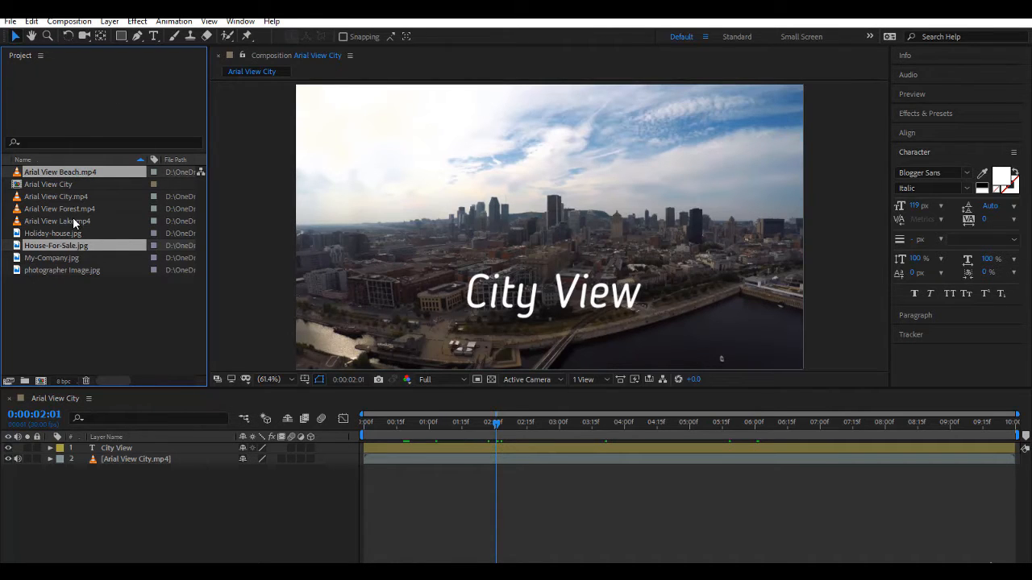
pyautogui.keyDown('ctrl'); pyautogui.click(73, 224); pyautogui.keyUp('ctrl')
pyautogui.keyDown('ctrl'); pyautogui.click(82, 197); pyautogui.keyUp('ctrl')
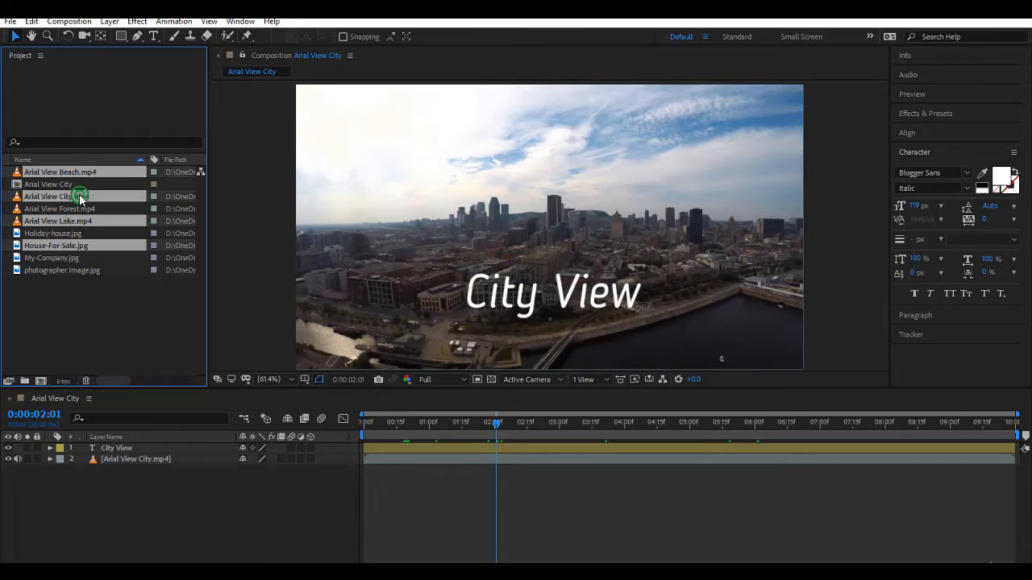
pyautogui.keyDown('ctrl'); pyautogui.click(80, 211); pyautogui.keyUp('ctrl')
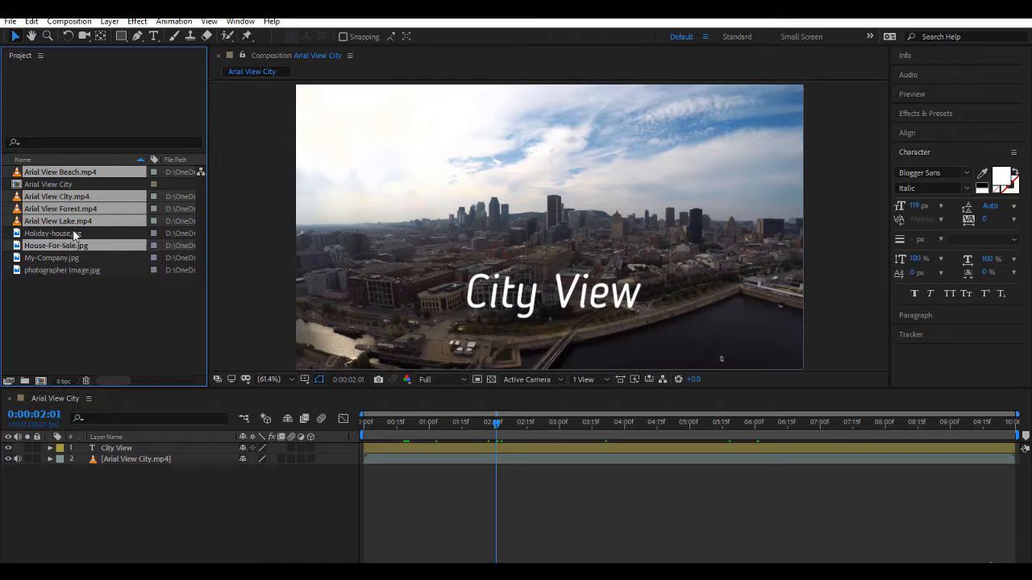
pyautogui.rightClick(127, 212)
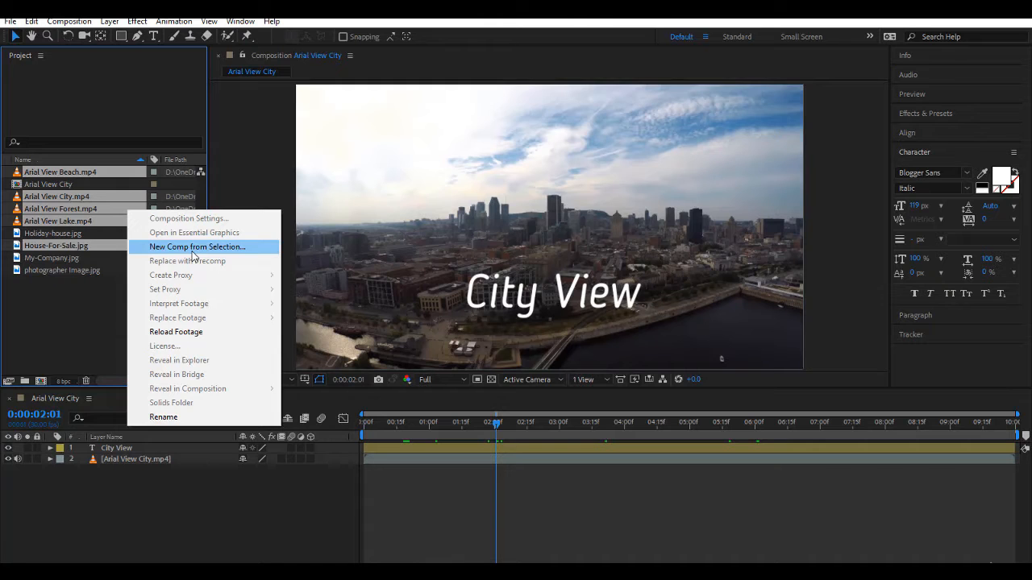
pyautogui.click(192, 251)
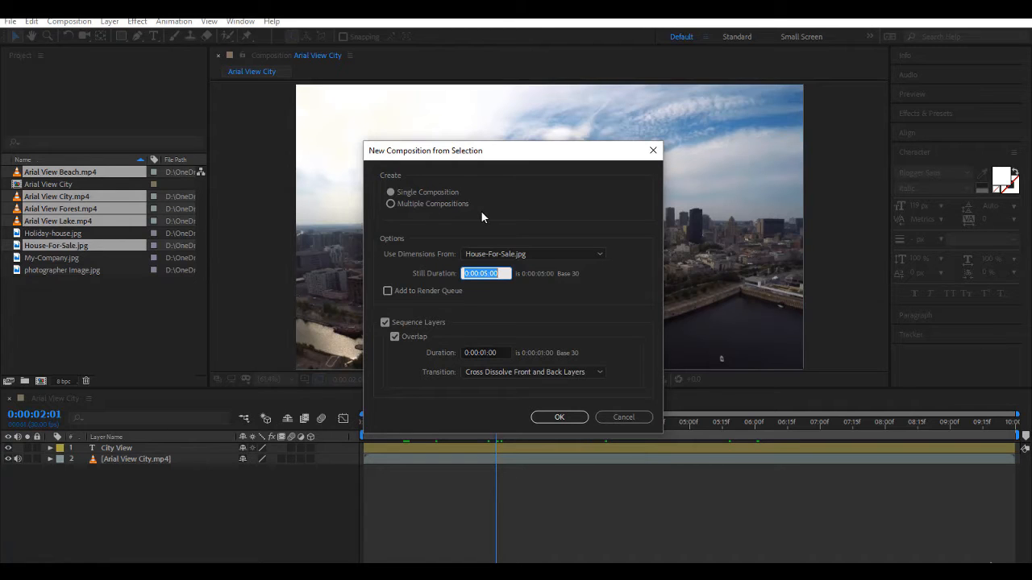
# Choose a single composition for the selection and take its dimensions from Arial View Forest.mp4.
pyautogui.click(395, 206)
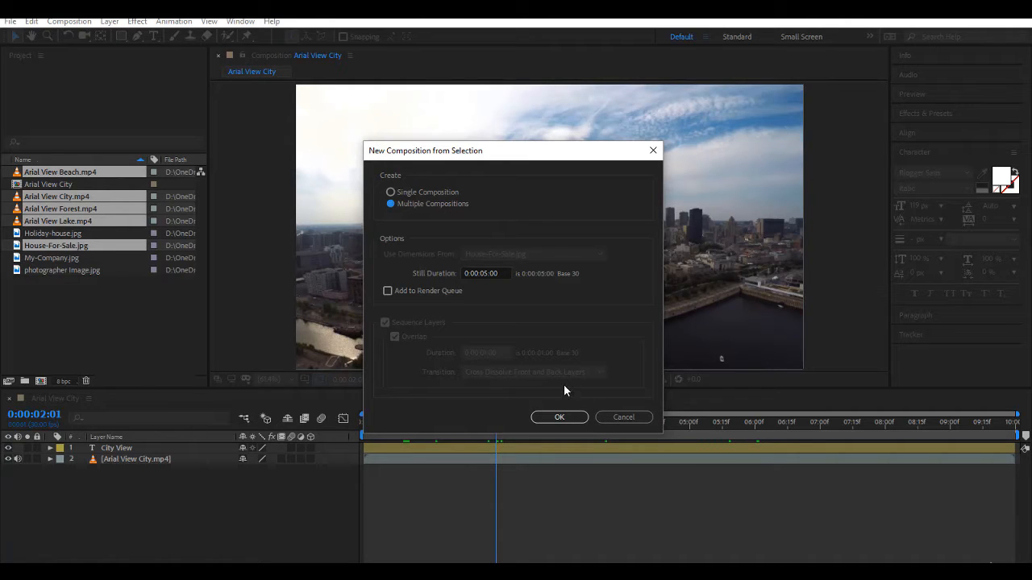
pyautogui.click(430, 192)
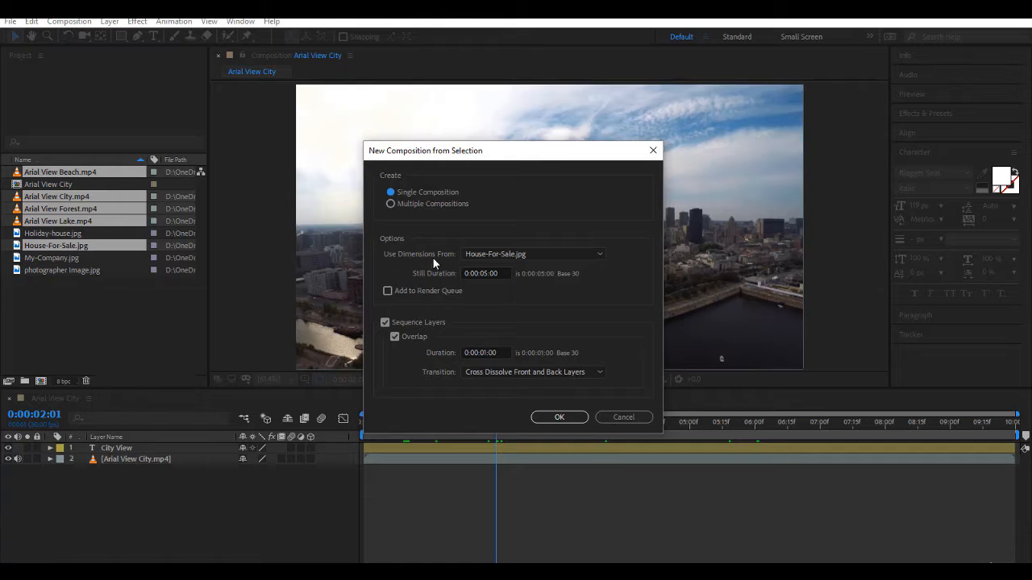
pyautogui.click(491, 256)
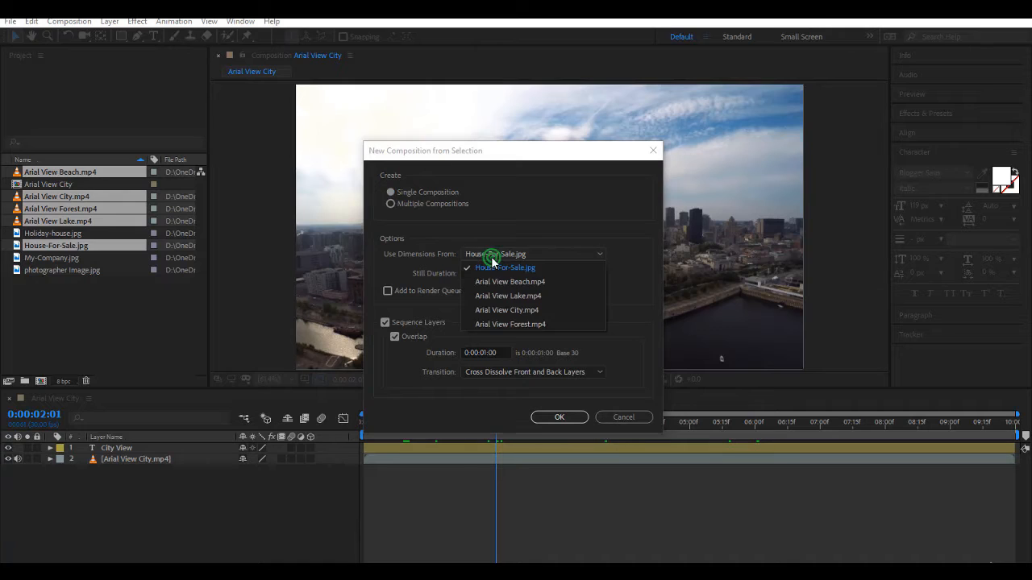
pyautogui.click(519, 323)
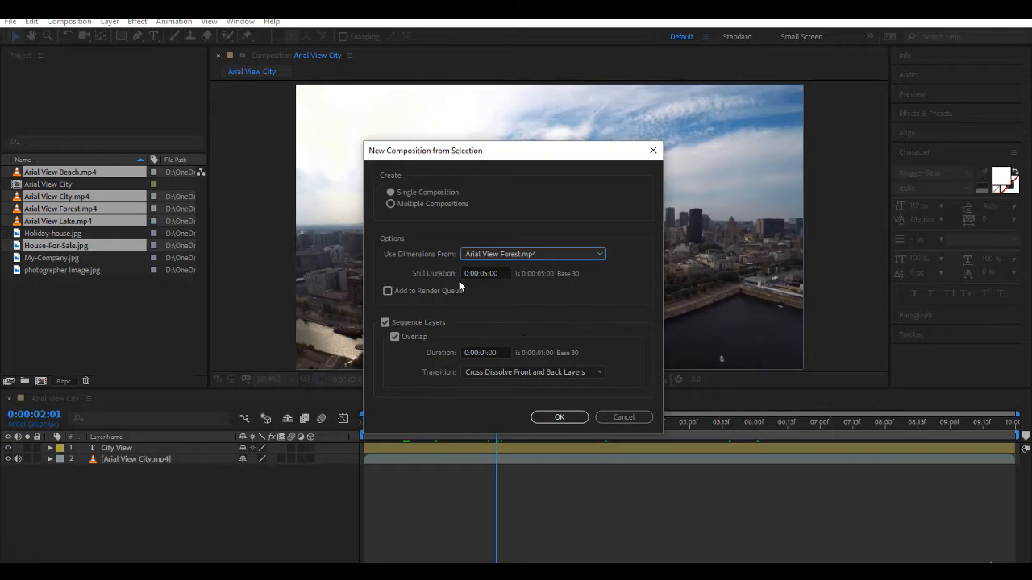
pyautogui.click(528, 256)
pyautogui.click(519, 218)
# Set the still duration to 0:00:03:00 and the layer overlap duration to 0:00:01:00.
pyautogui.click(484, 273)
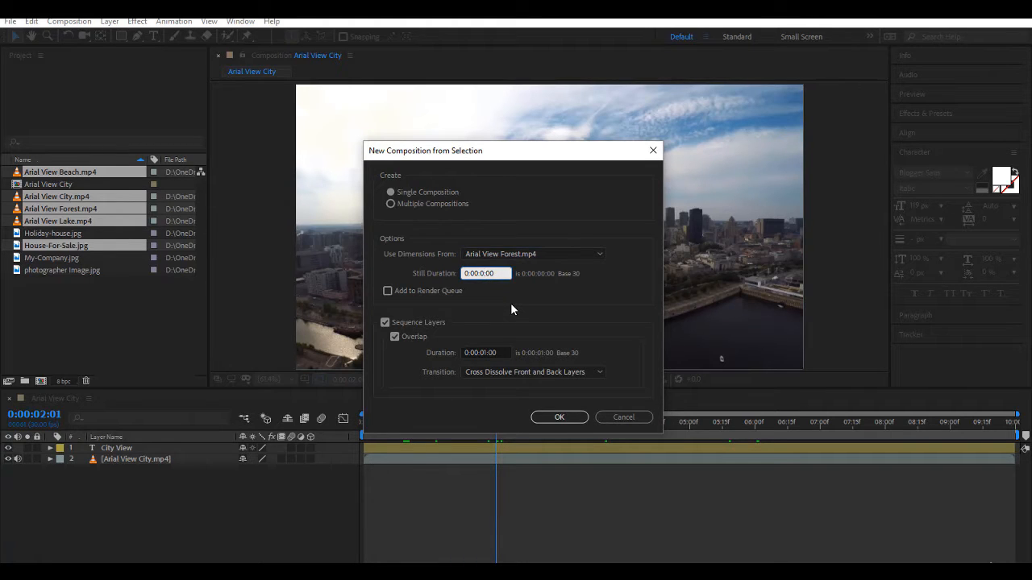
pyautogui.write('3')
pyautogui.click(488, 319)
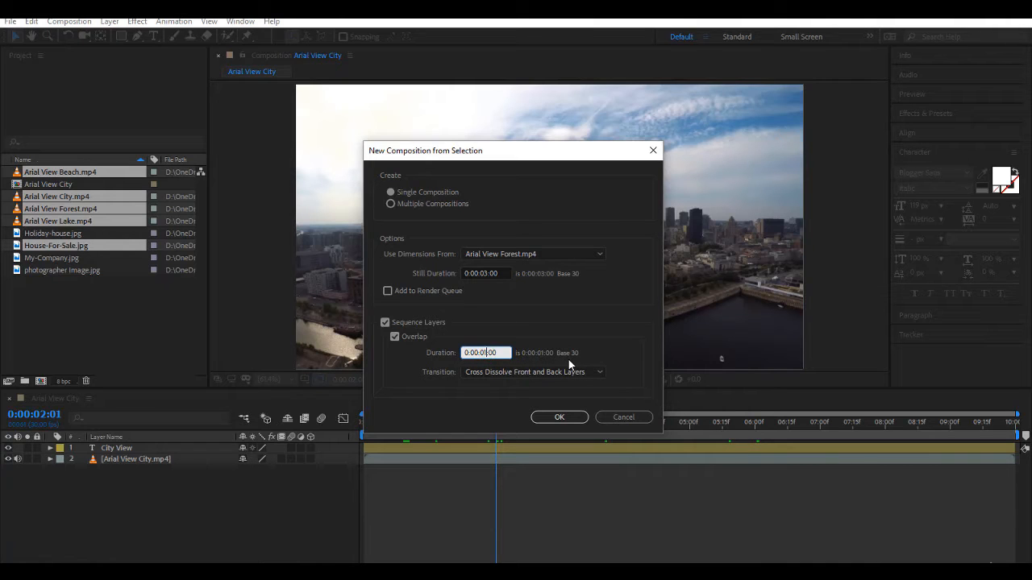
pyautogui.press('BackSpace')
pyautogui.write('2')
pyautogui.press('BackSpace')
pyautogui.write('1')
pyautogui.click(419, 375)
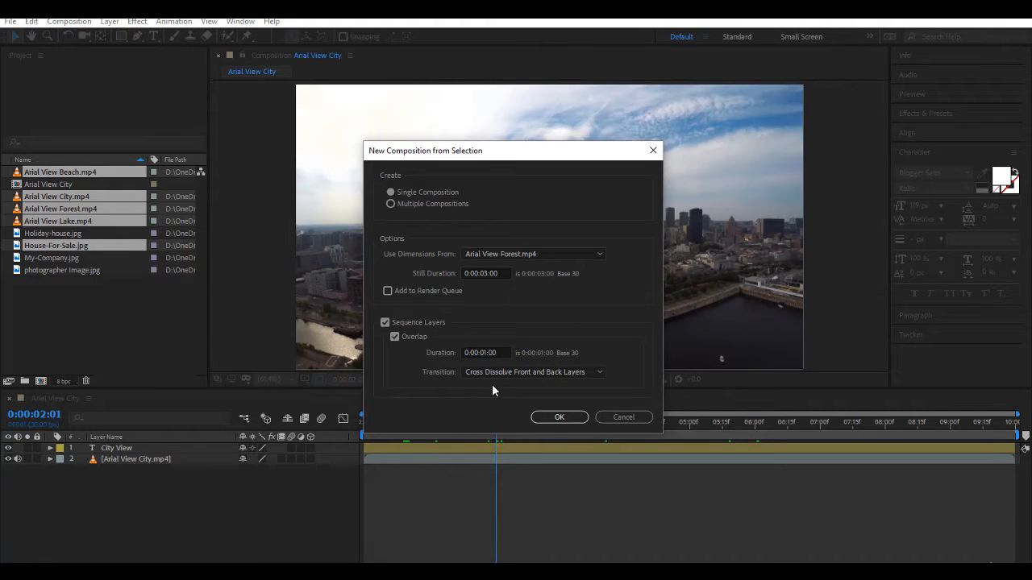
# Try the Off and Dissolve Front Layer transitions, settle on Cross Dissolve Front and Back Layers, and create the composition.
pyautogui.click(501, 372)
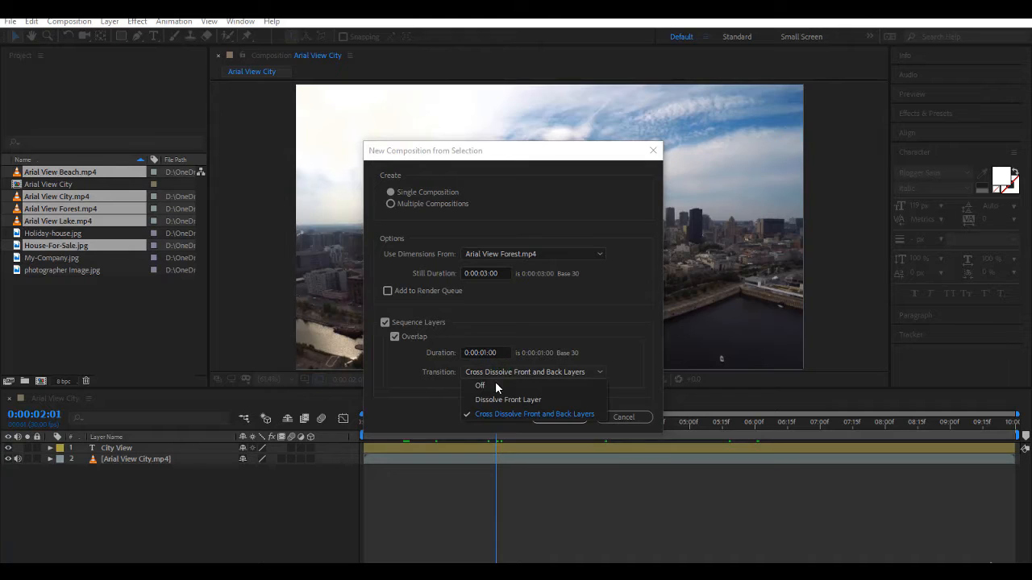
pyautogui.click(495, 386)
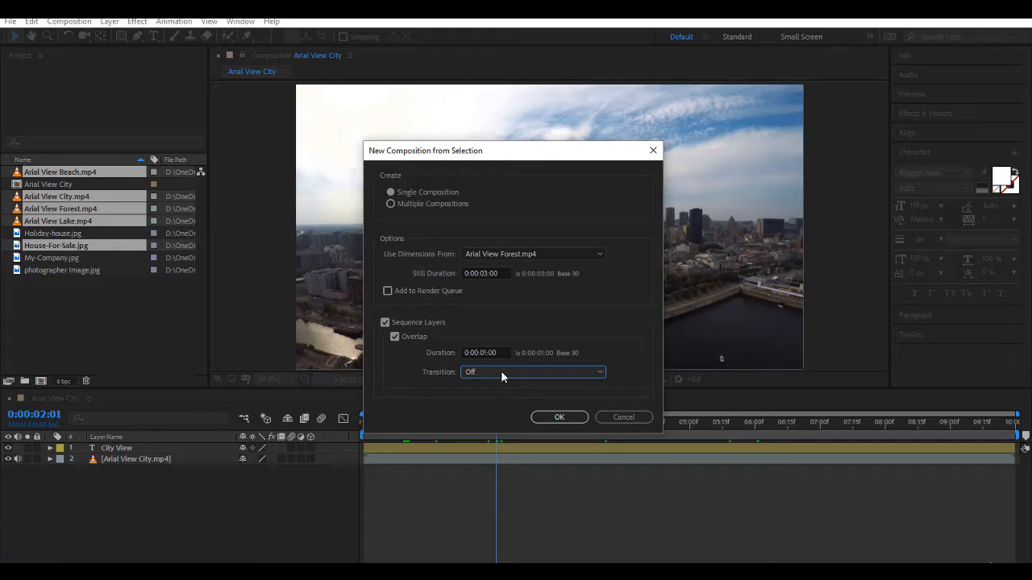
pyautogui.click(501, 372)
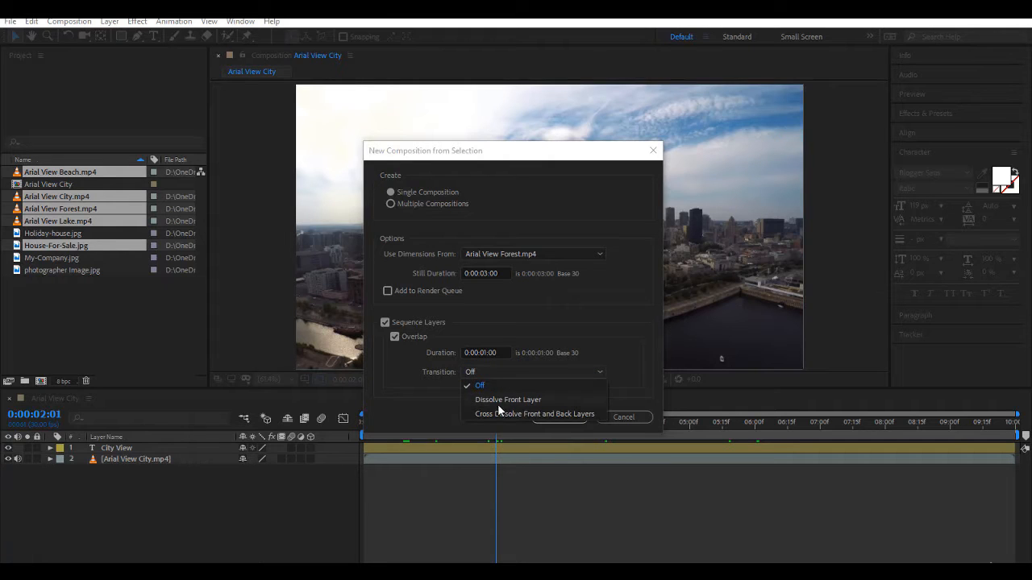
pyautogui.click(499, 400)
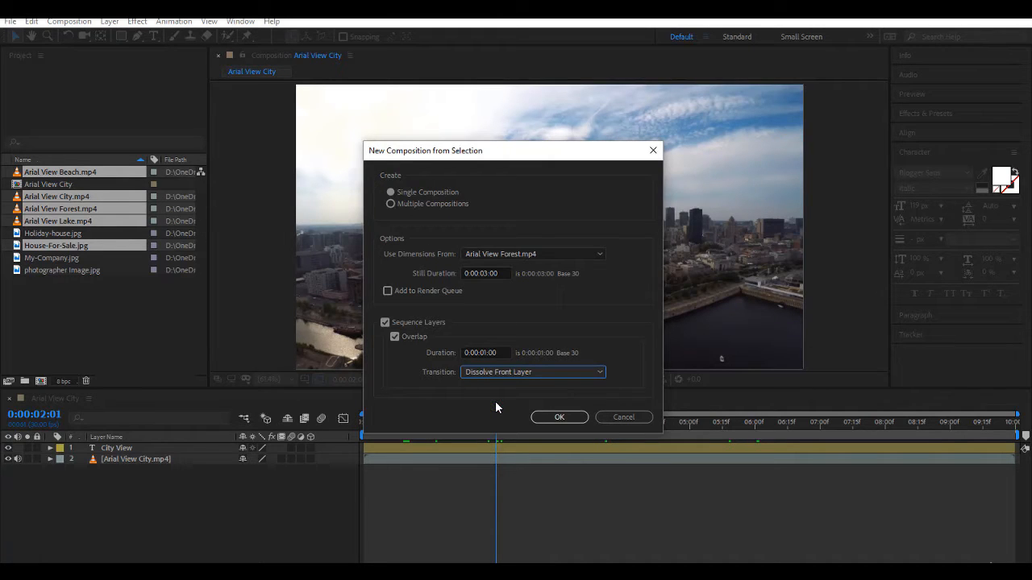
pyautogui.click(507, 373)
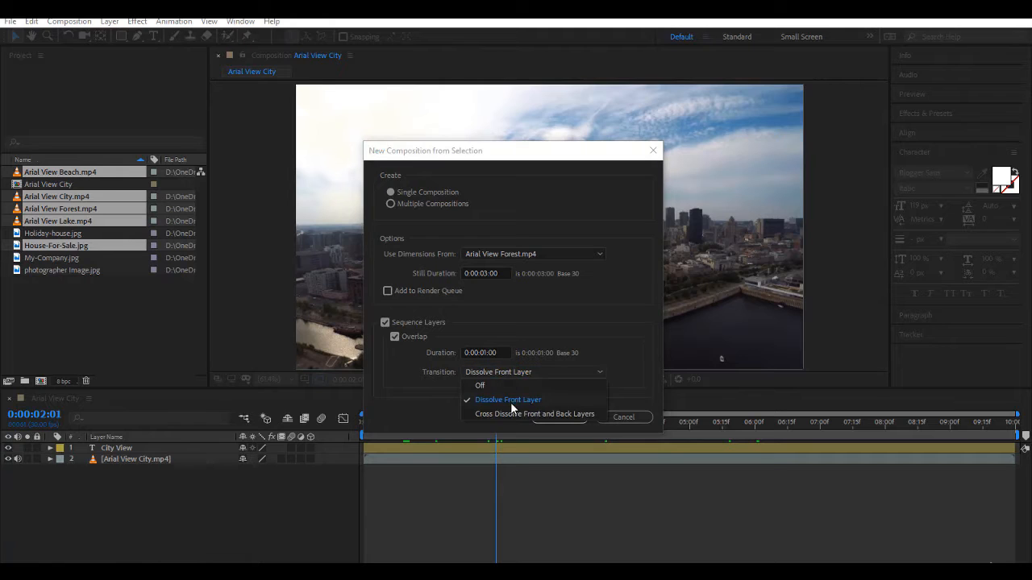
pyautogui.click(490, 414)
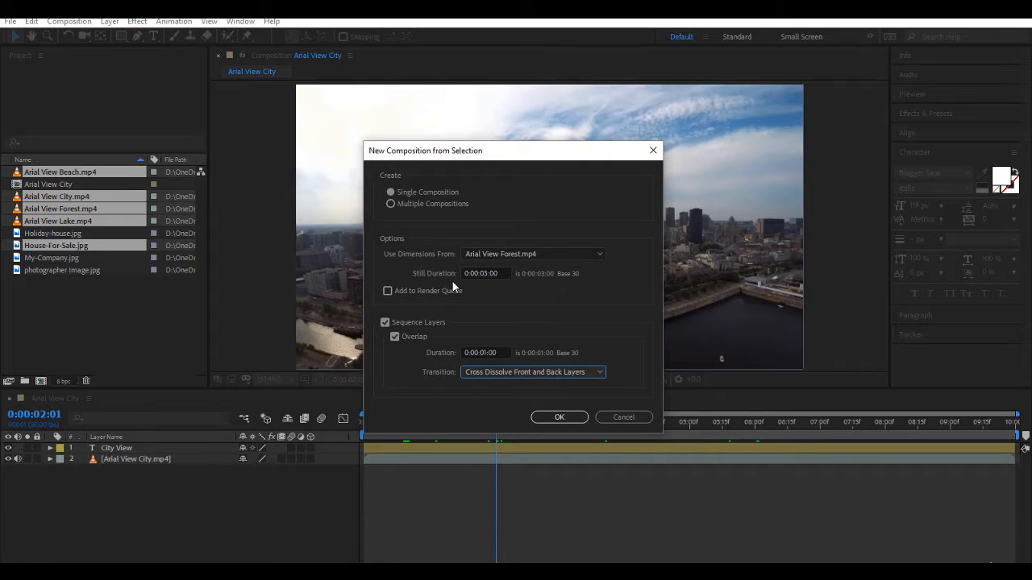
pyautogui.click(560, 417)
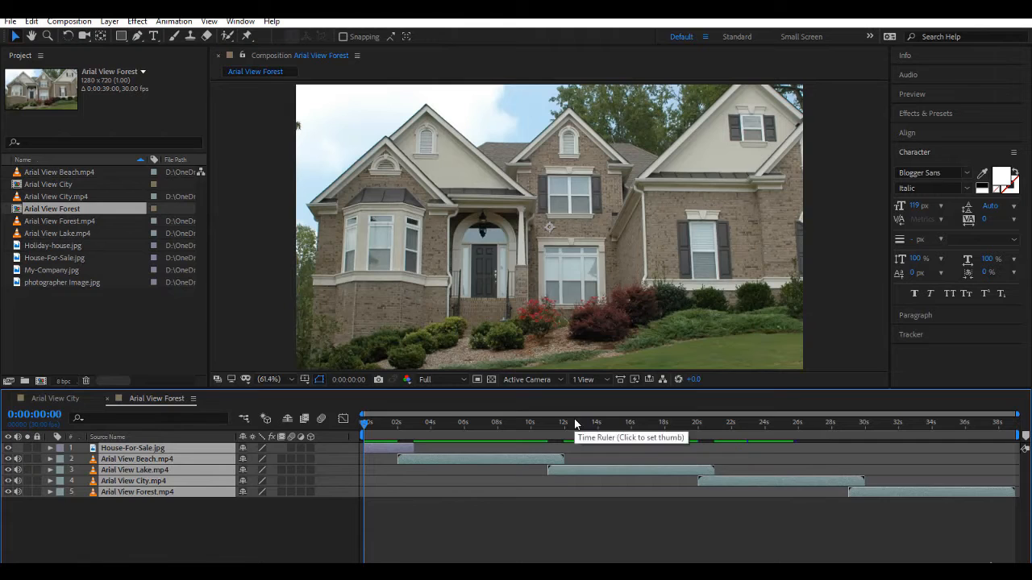
# Play back the new Arial View Forest composition from the start and check the transitions between its sequenced layers.
pyautogui.click(301, 524)
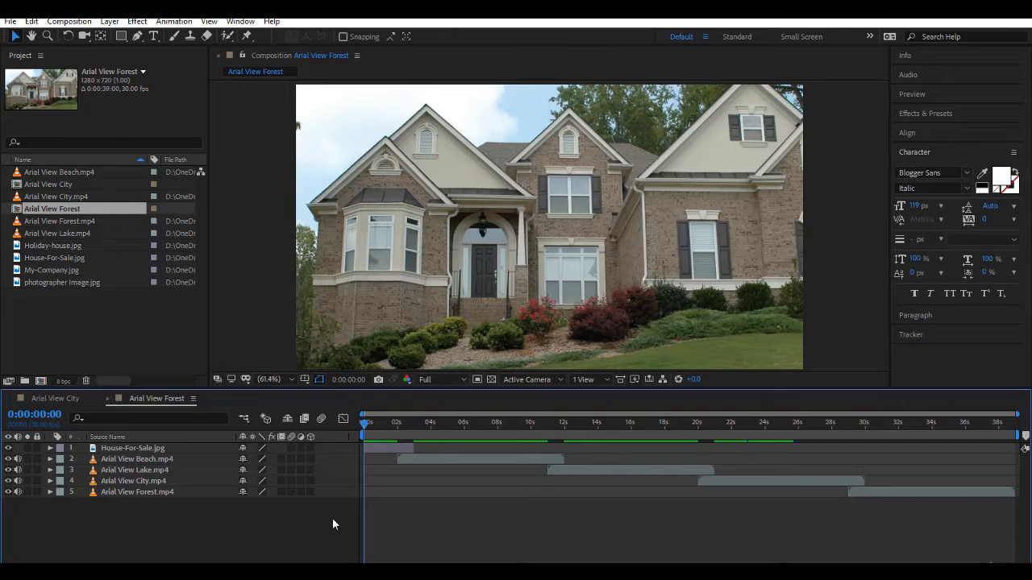
pyautogui.moveTo(363, 424); pyautogui.dragTo(316, 480)
pyautogui.press('space')
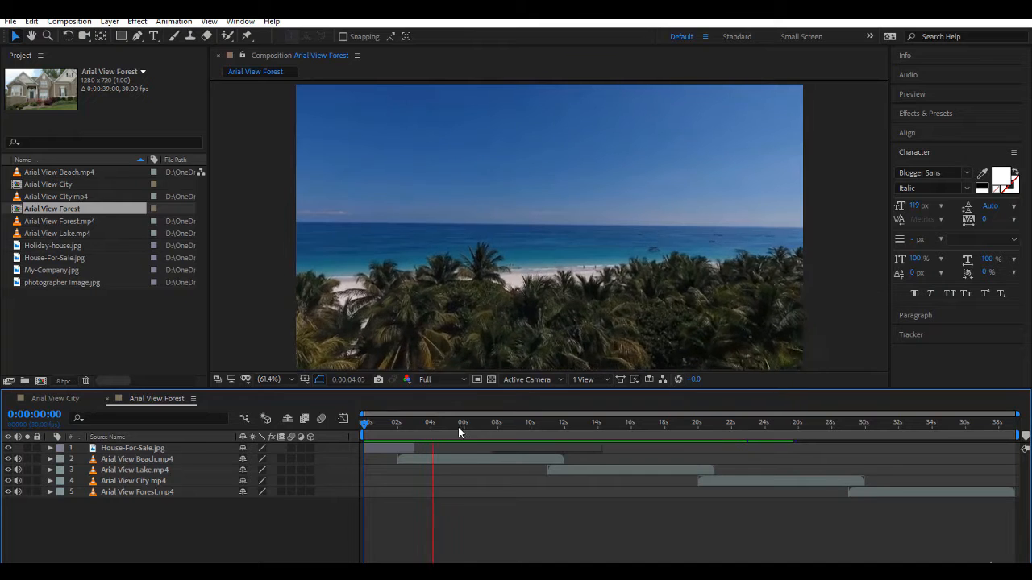
pyautogui.click(520, 423)
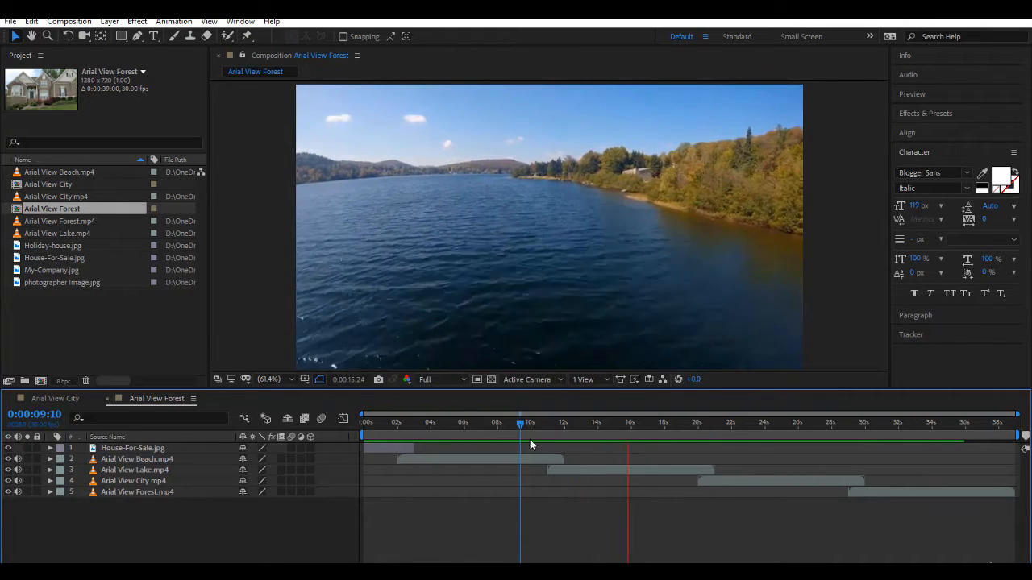
pyautogui.press('space')
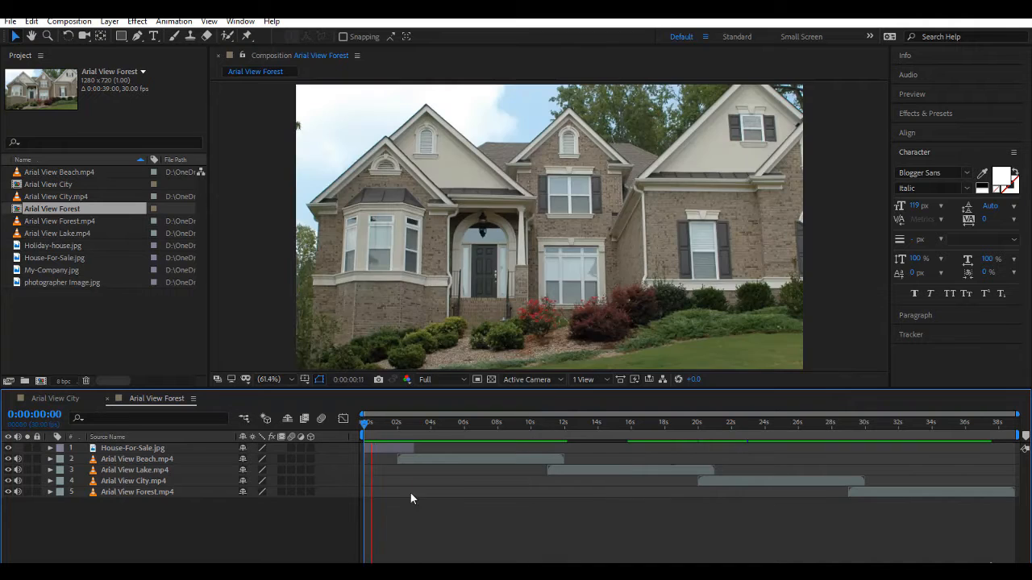
pyautogui.click(365, 424)
pyautogui.press('space')
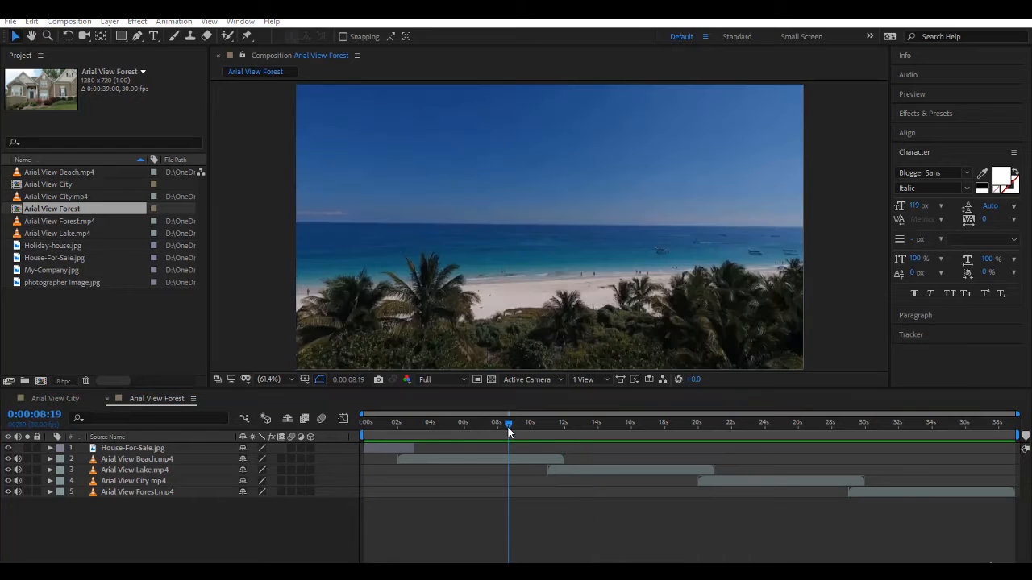
pyautogui.moveTo(508, 425); pyautogui.dragTo(358, 409)
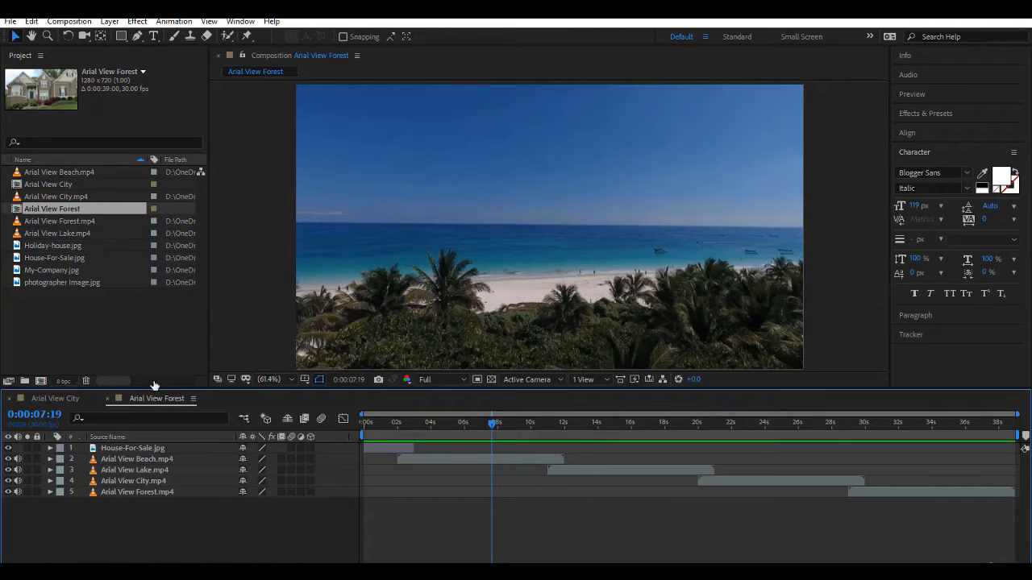
# Switch between the Arial View City and Arial View Forest compositions, and close all open composition views.
pyautogui.click(65, 397)
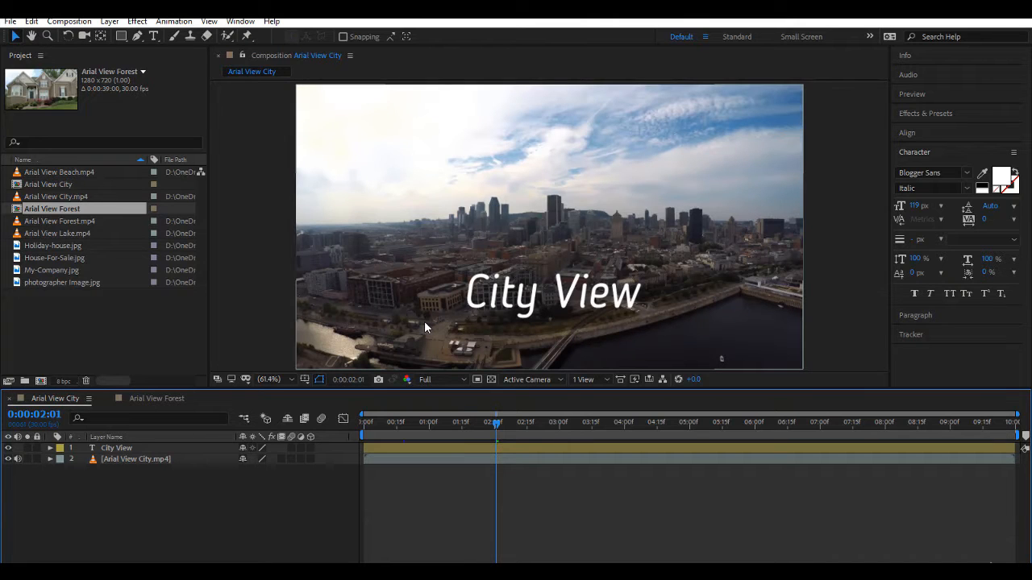
pyautogui.click(136, 400)
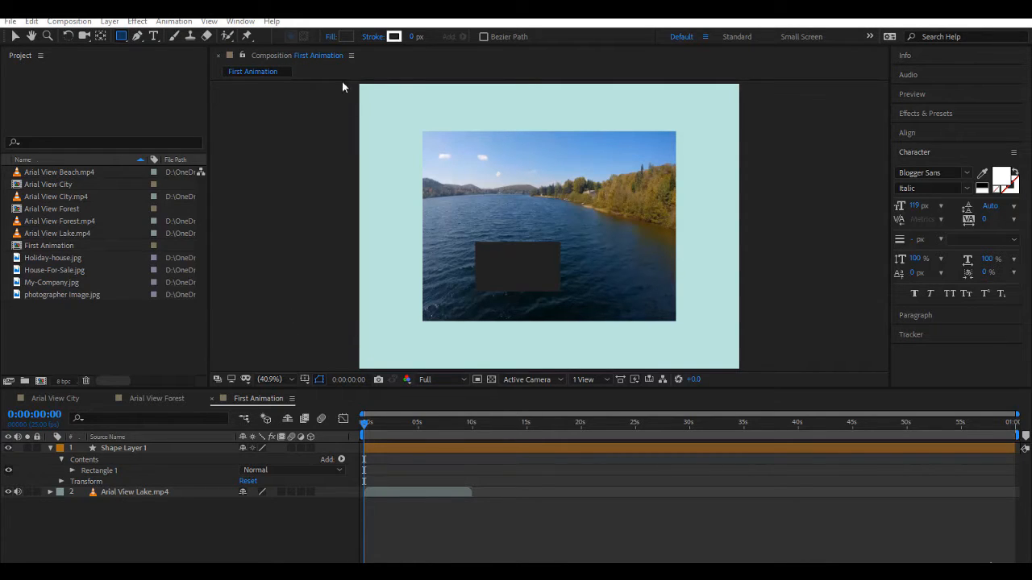
pyautogui.click(299, 56)
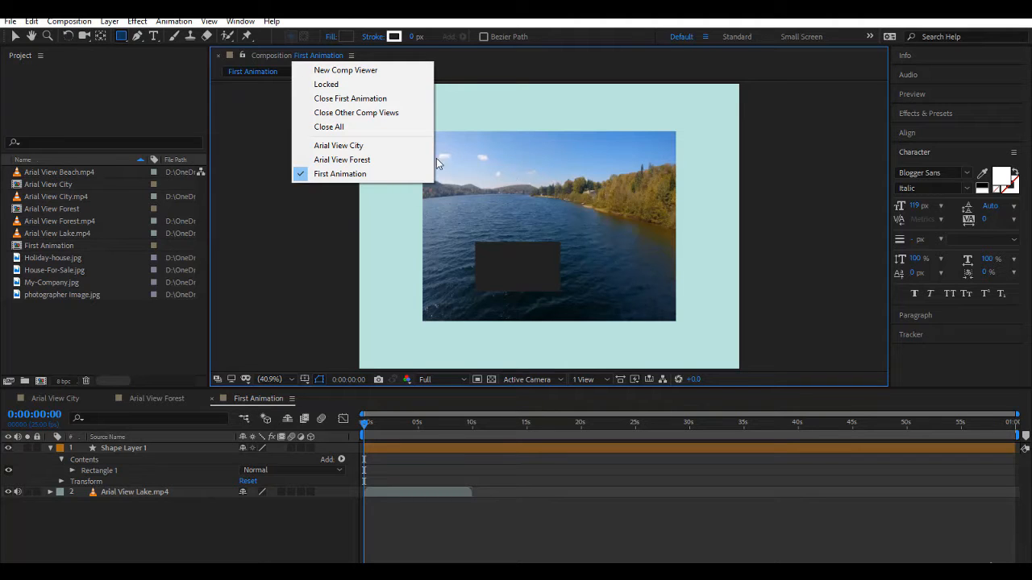
pyautogui.click(367, 129)
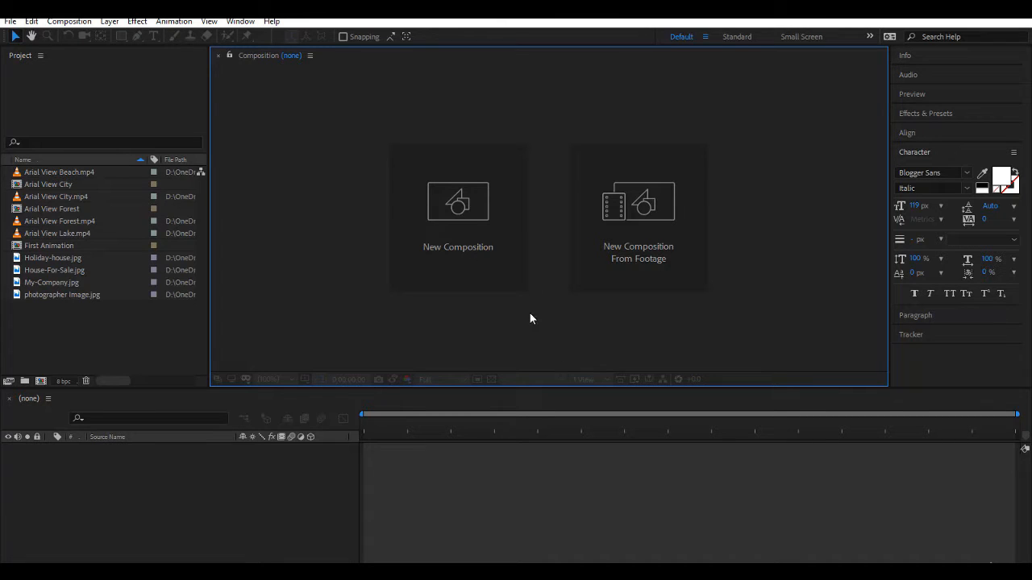
# Open the settings for a new blank composition and dismiss them without creating one.
pyautogui.click(483, 247)
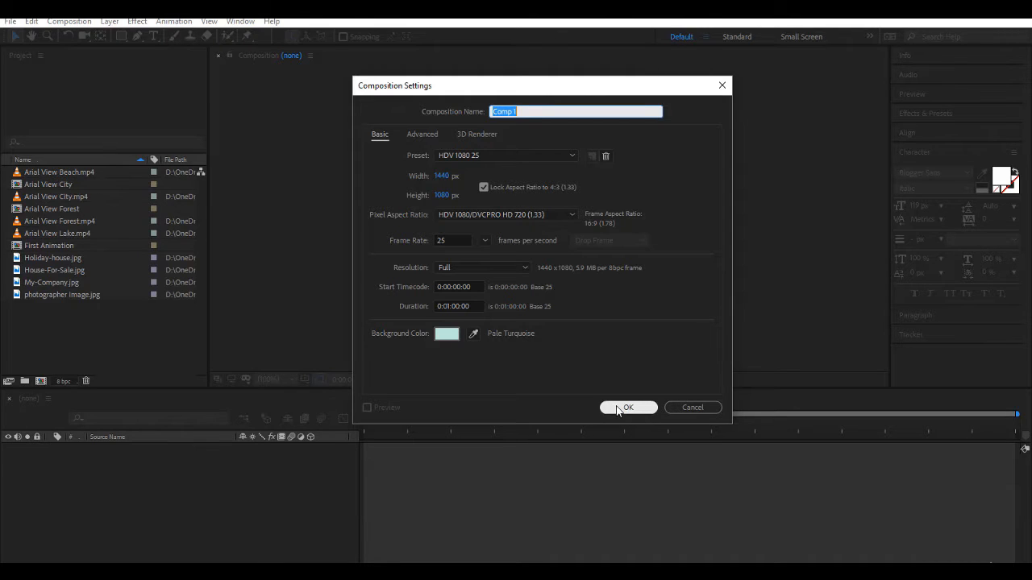
pyautogui.click(693, 407)
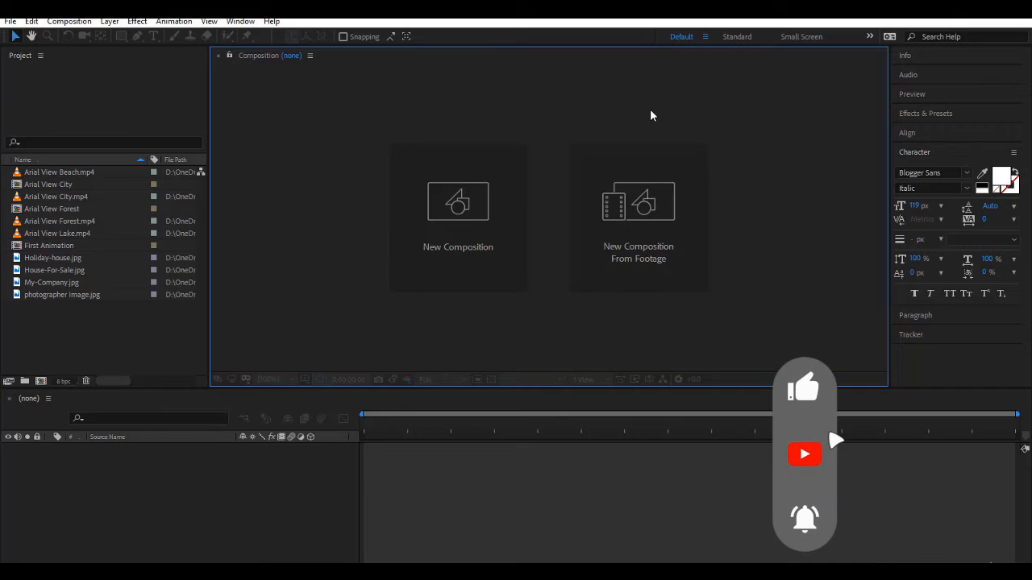
# Use New Composition From Footage to import Fish - A, Fish - B, Grand Canyon - 380 and photographer Image, then cancel the composition creation.
pyautogui.click(655, 202)
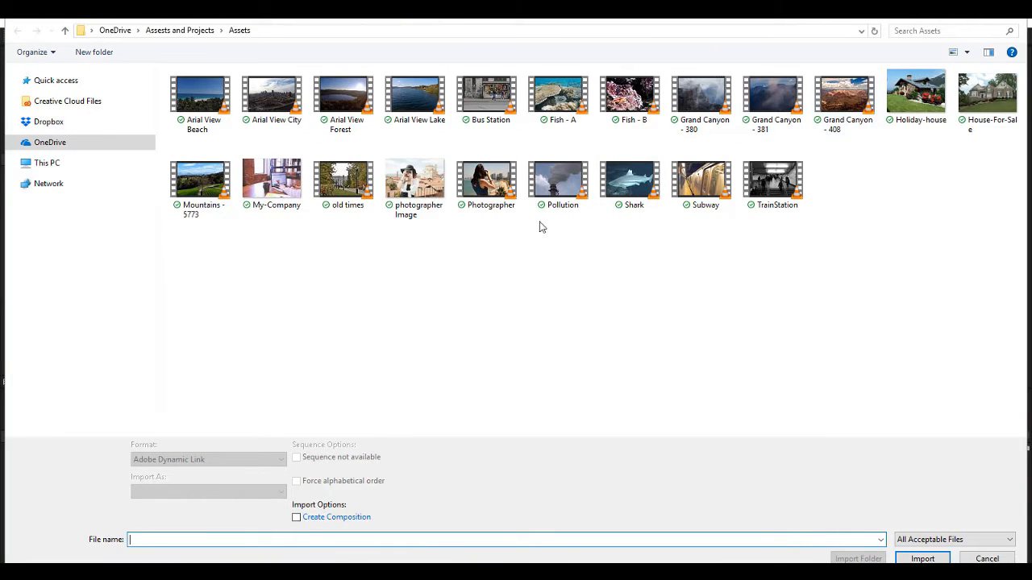
pyautogui.click(641, 210)
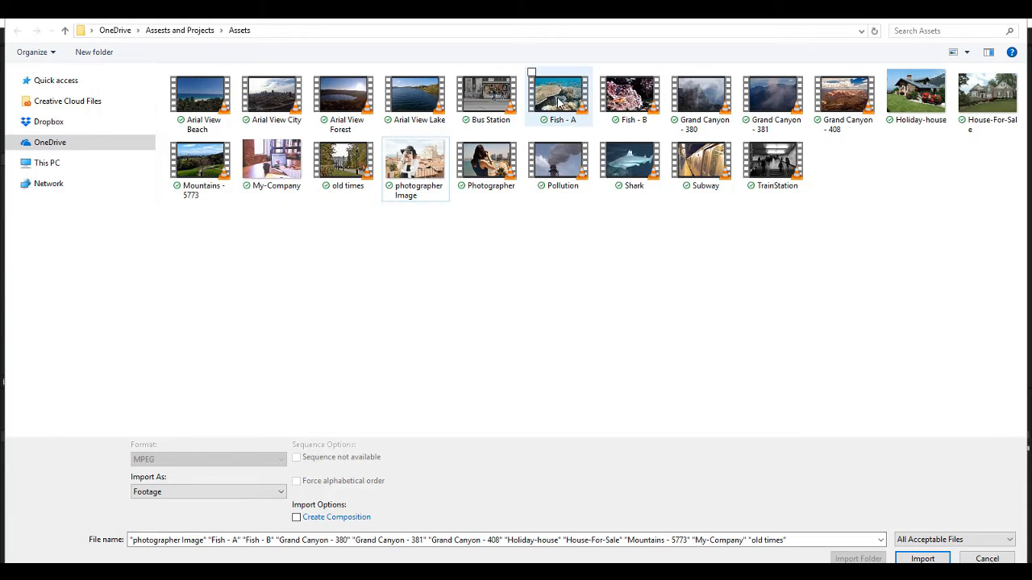
pyautogui.click(559, 101)
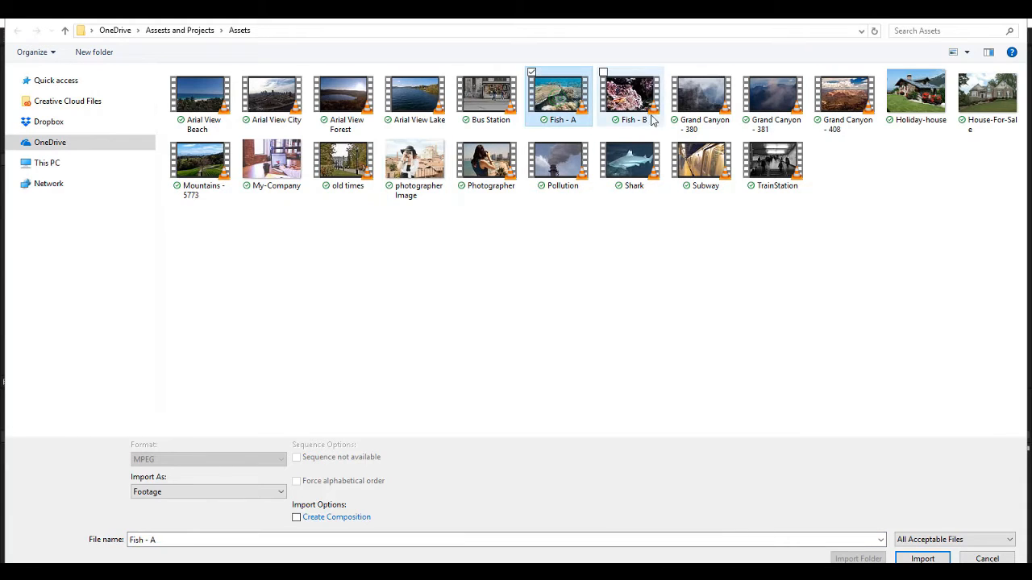
pyautogui.keyDown('ctrl'); pyautogui.click(630, 95); pyautogui.keyUp('ctrl')
pyautogui.keyDown('ctrl'); pyautogui.click(701, 95); pyautogui.keyUp('ctrl')
pyautogui.keyDown('ctrl'); pyautogui.click(442, 188); pyautogui.keyUp('ctrl')
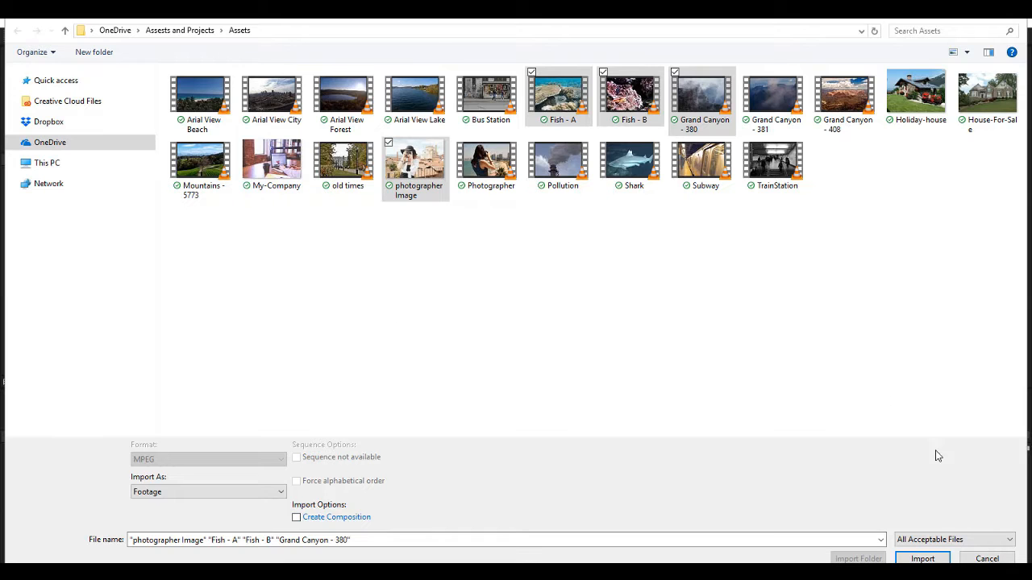
pyautogui.click(923, 558)
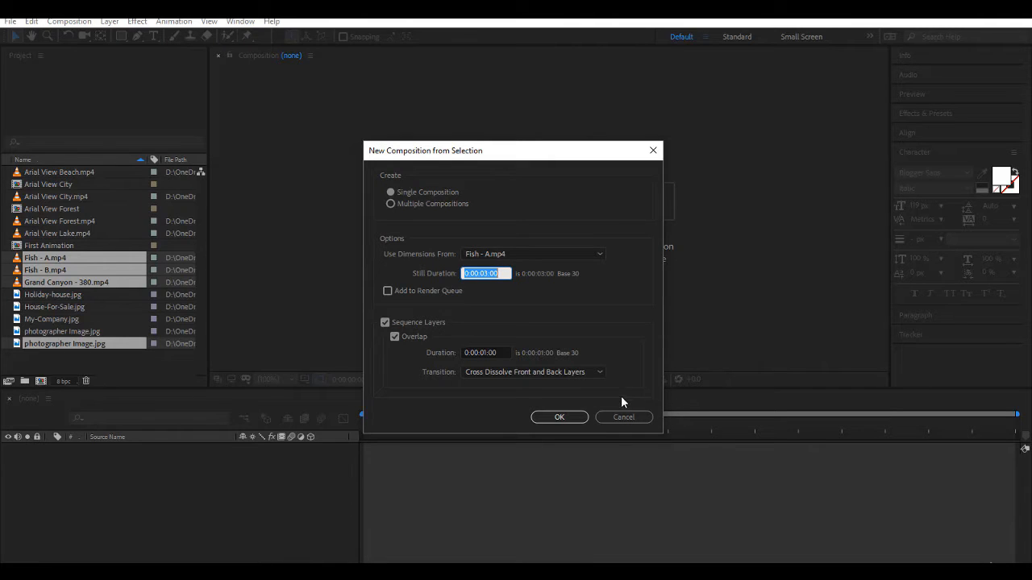
pyautogui.click(625, 417)
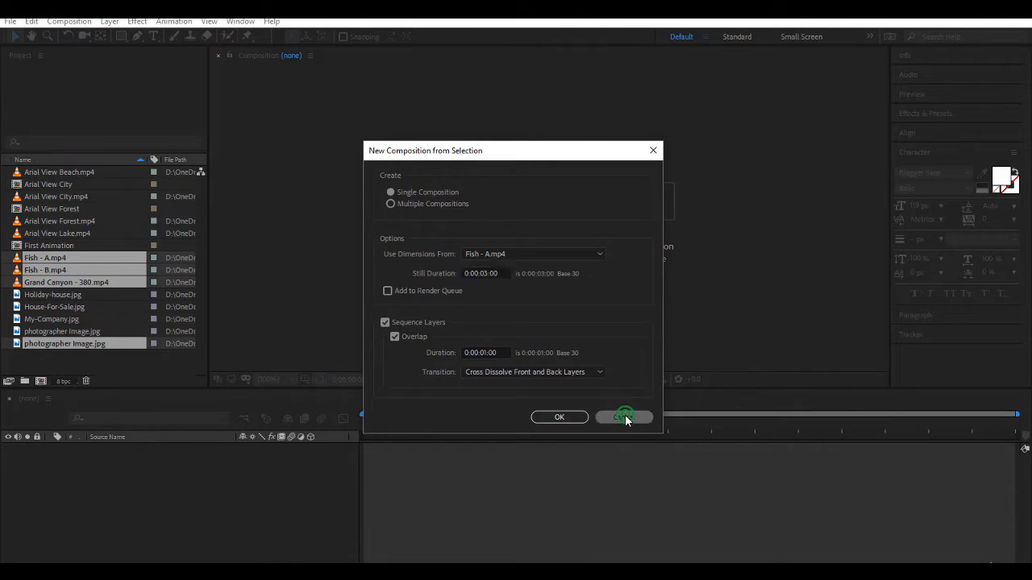
pyautogui.rightClick(59, 278)
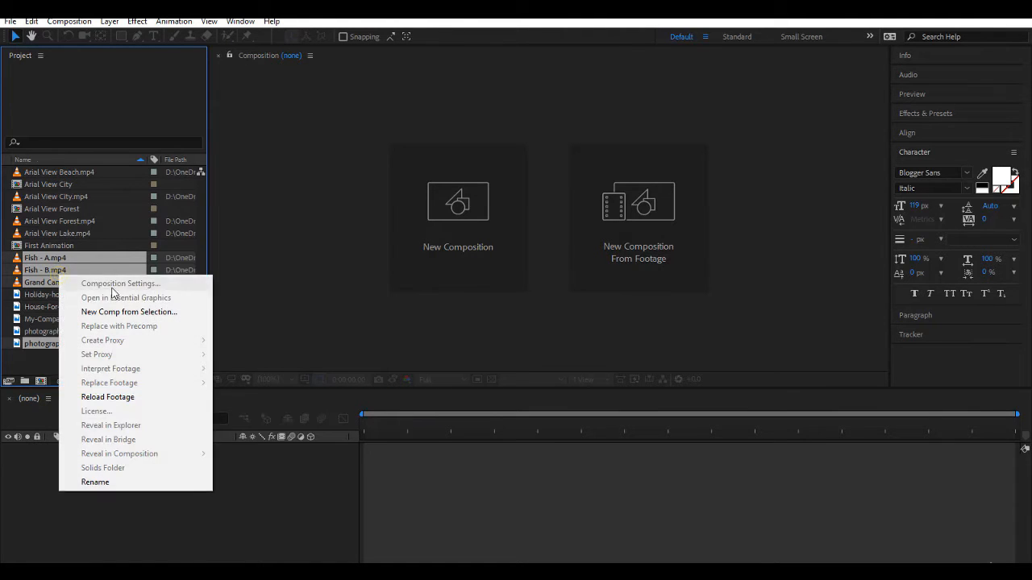
pyautogui.click(122, 312)
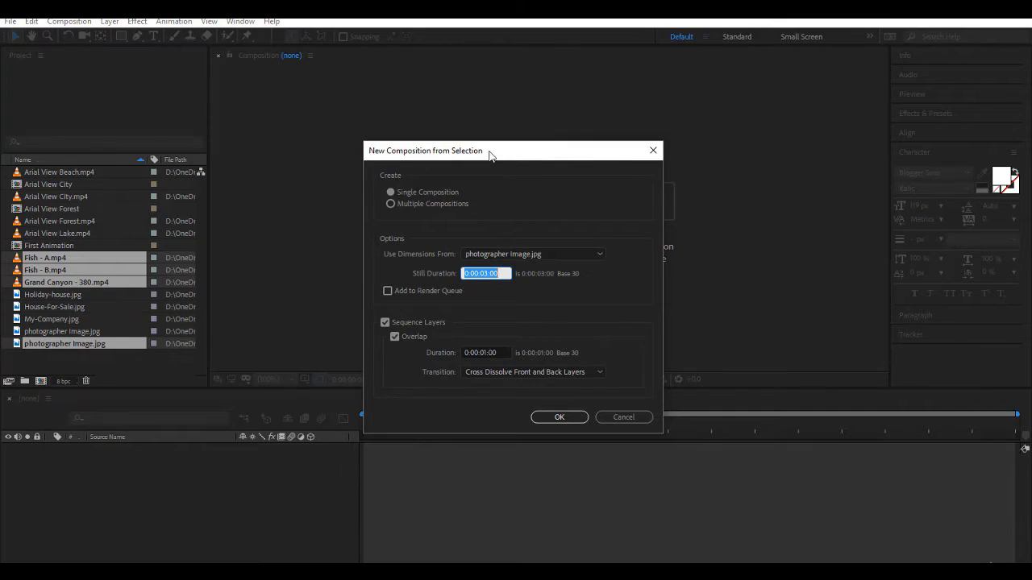
pyautogui.click(653, 150)
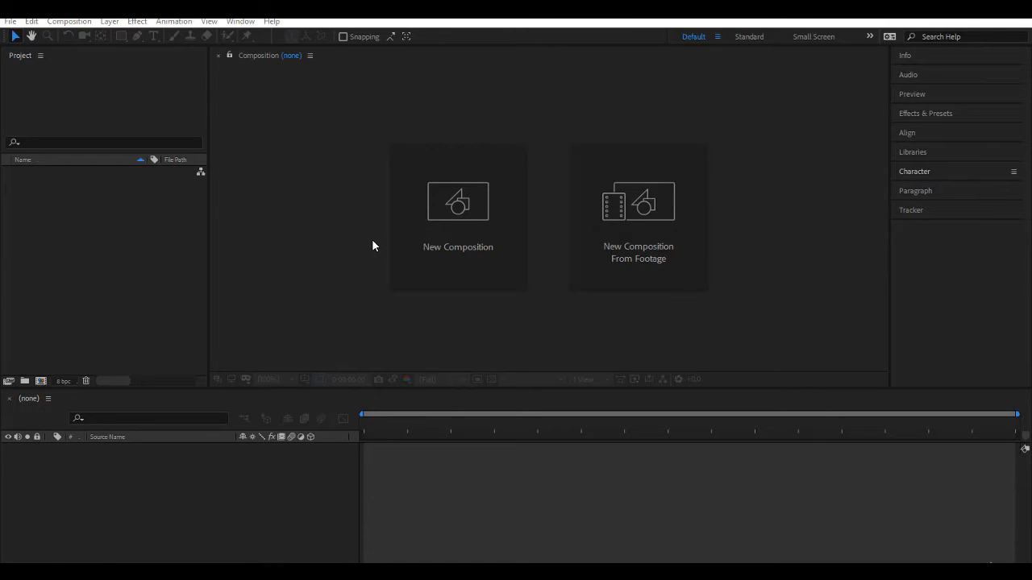
# Import My-Company, old times, photographer Image, Photographer and Pollution from the Assets-1 folder into the empty project as footage.
pyautogui.rightClick(118, 268)
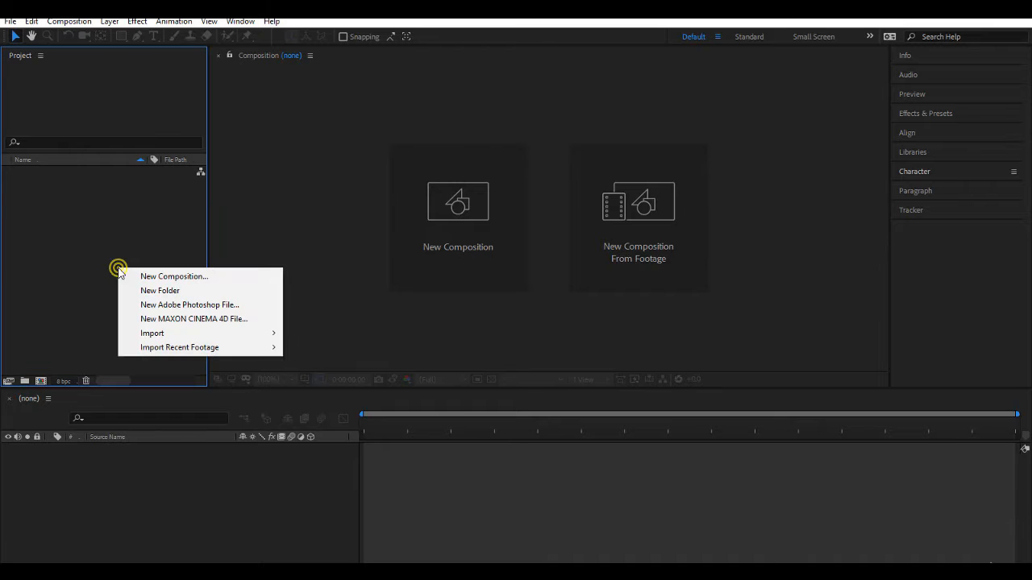
pyautogui.moveTo(191, 334)
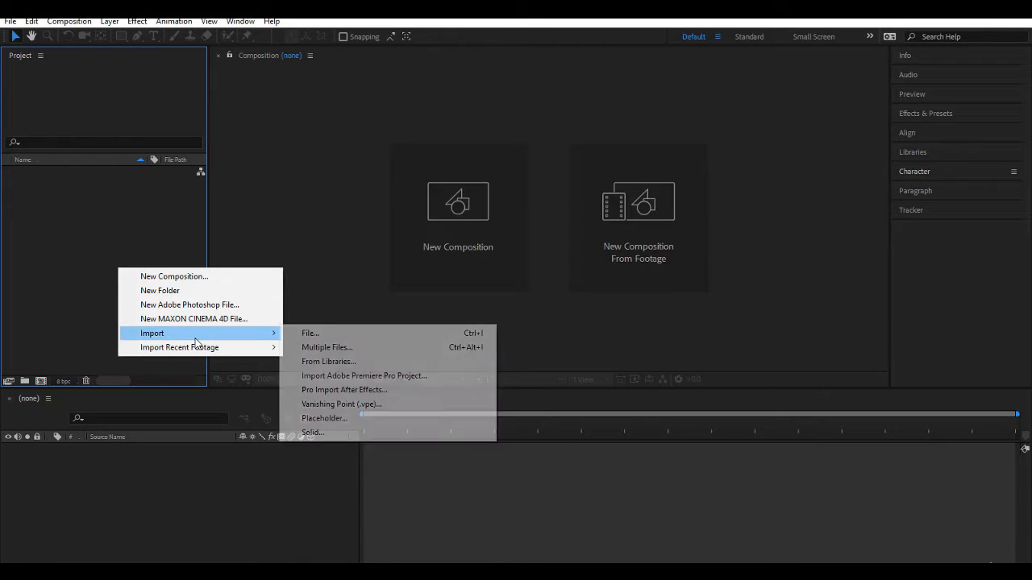
pyautogui.click(341, 333)
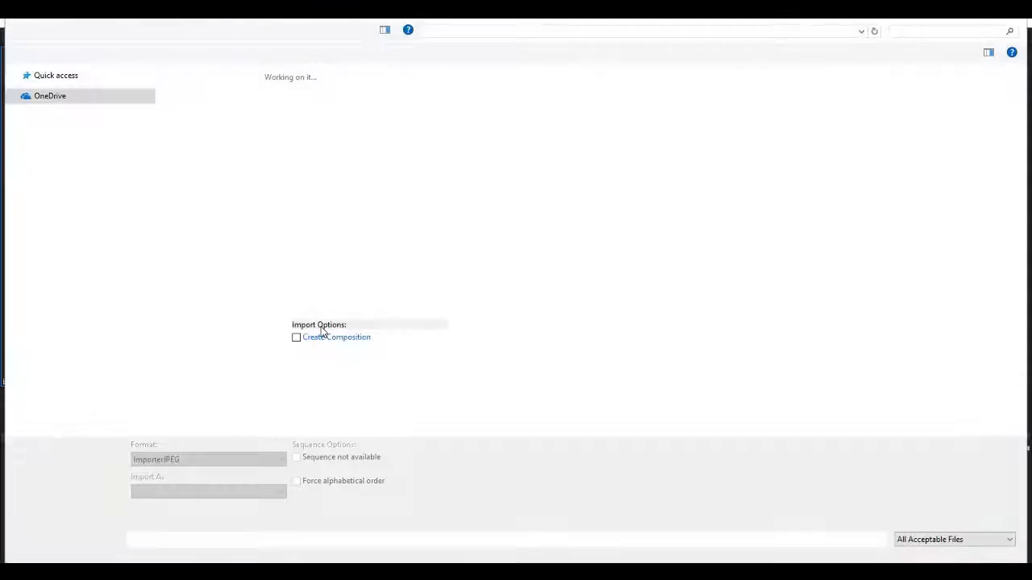
pyautogui.moveTo(278, 238); pyautogui.dragTo(579, 181)
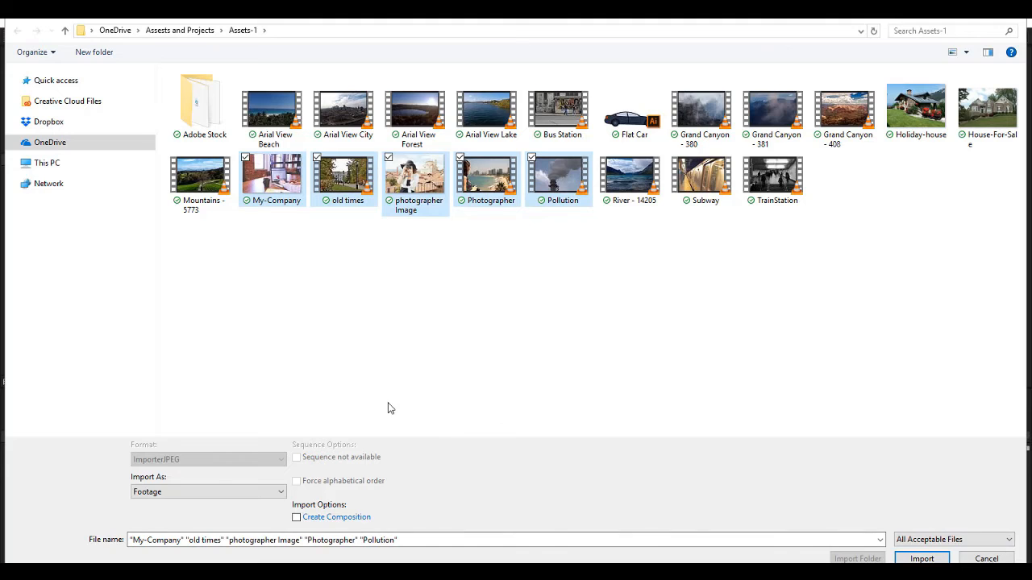
pyautogui.press('Return')
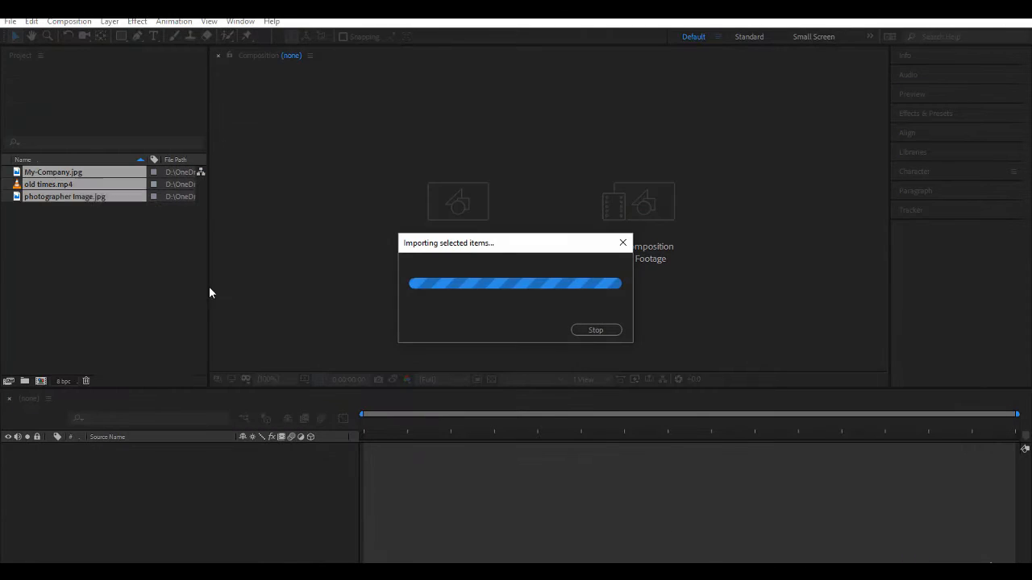
pyautogui.click(126, 275)
# Create a new 1280 x 720 composition named Comp 1 with a duration of 0:00:50:00.
pyautogui.click(441, 247)
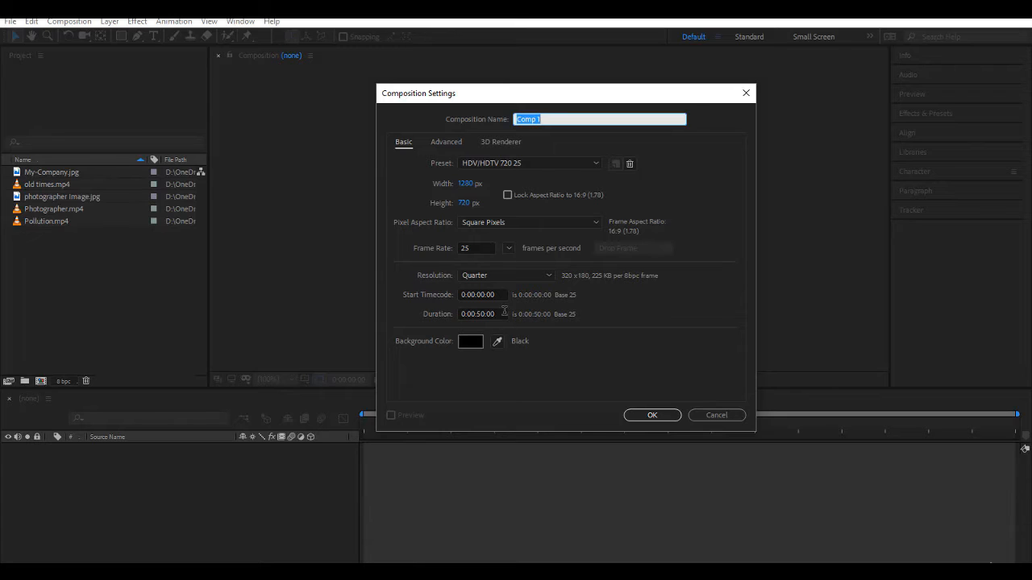
pyautogui.click(504, 312)
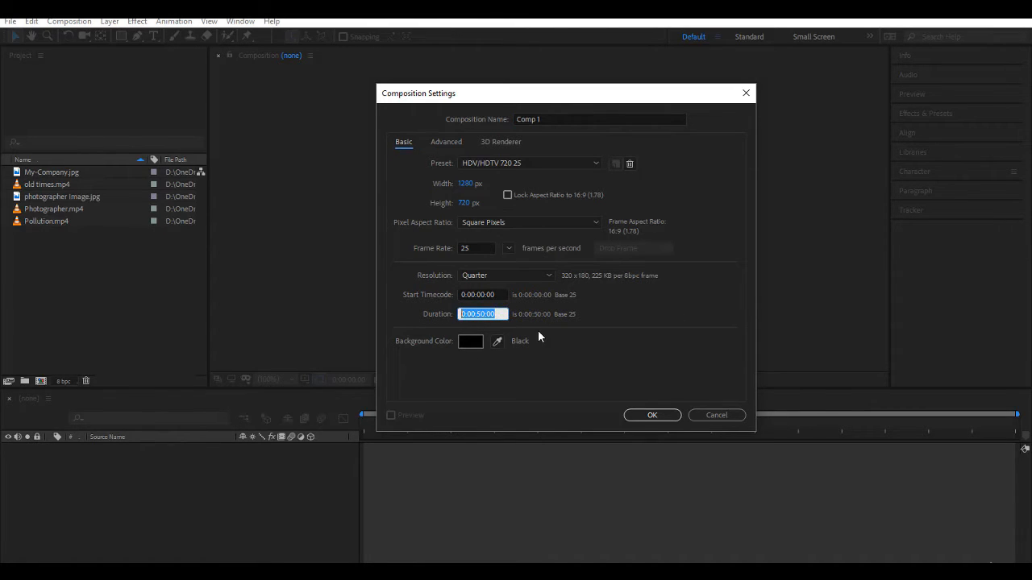
pyautogui.write('50')
pyautogui.write('00')
pyautogui.click(672, 418)
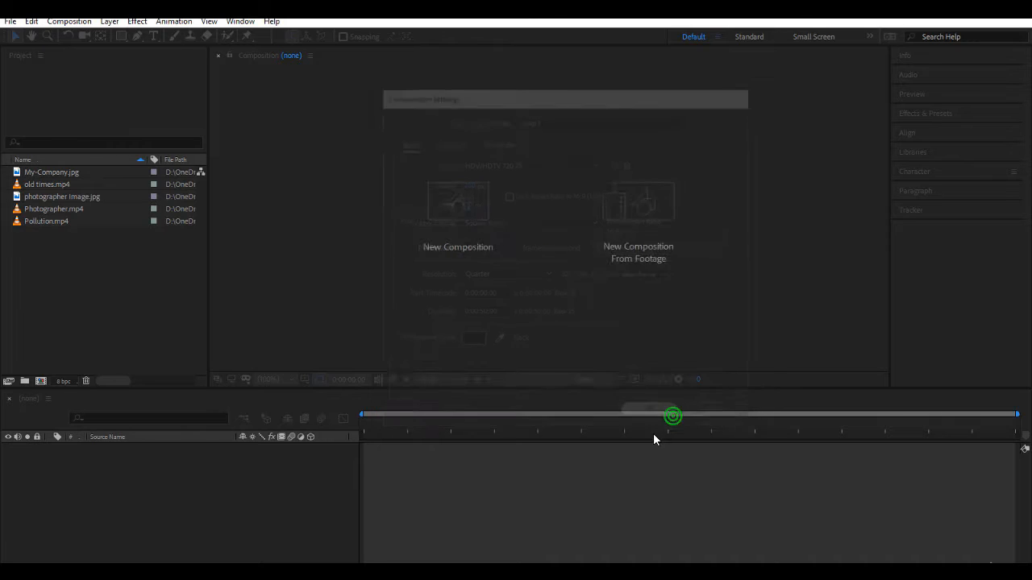
# Add Photographer.mp4 to Comp 1 at the start and Pollution.mp4 below it, starting at about 13 seconds.
pyautogui.click(118, 277)
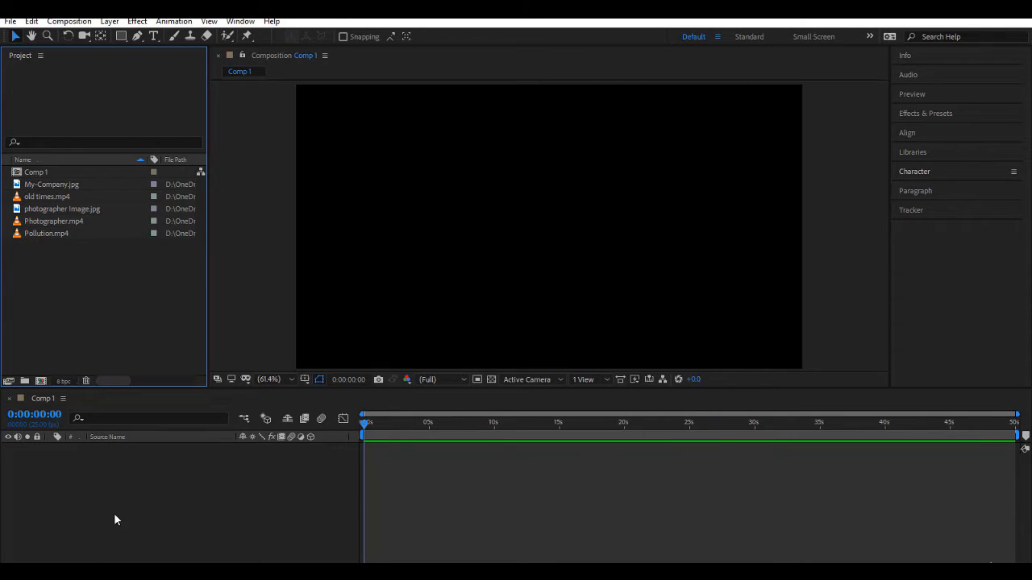
pyautogui.moveTo(78, 221); pyautogui.dragTo(131, 480)
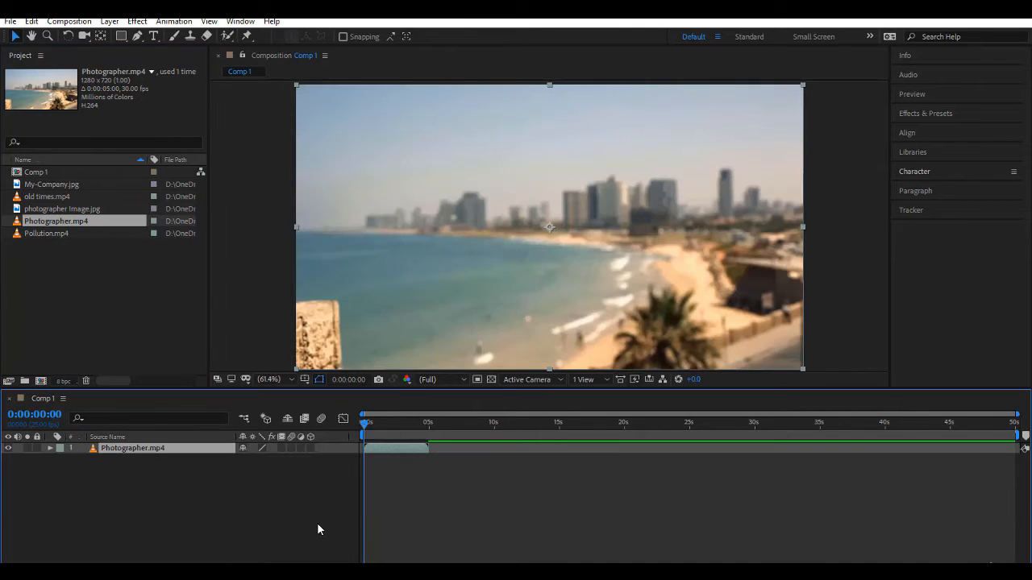
pyautogui.moveTo(80, 231)
pyautogui.mouseDown()
pyautogui.moveTo(169, 479)
pyautogui.moveTo(637, 478)
pyautogui.moveTo(535, 484)
pyautogui.mouseUp()
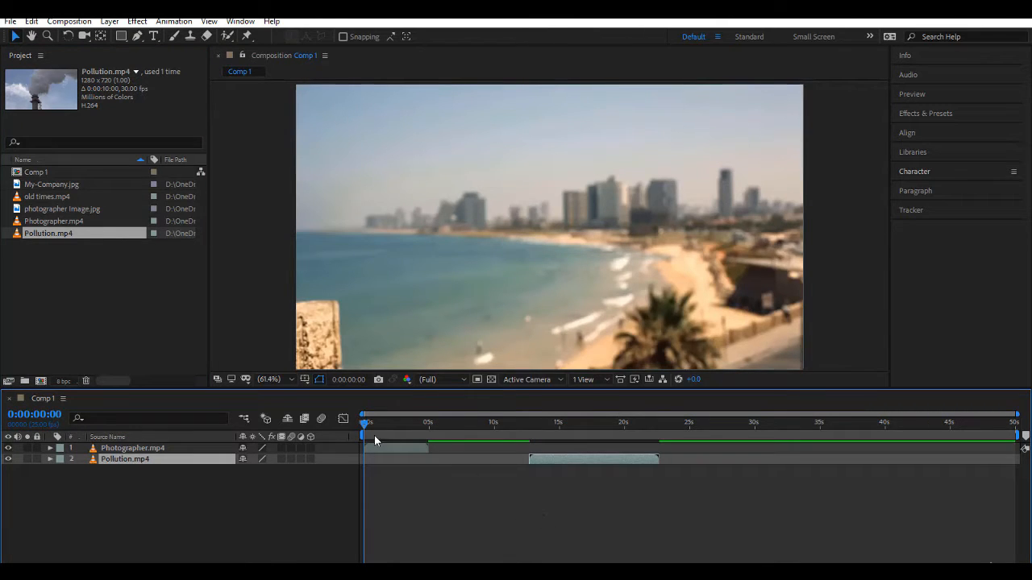
# Set the current time to 0:00:25:00 and insert old times.mp4 between the two existing layers, starting at that time.
pyautogui.moveTo(363, 423); pyautogui.dragTo(690, 452)
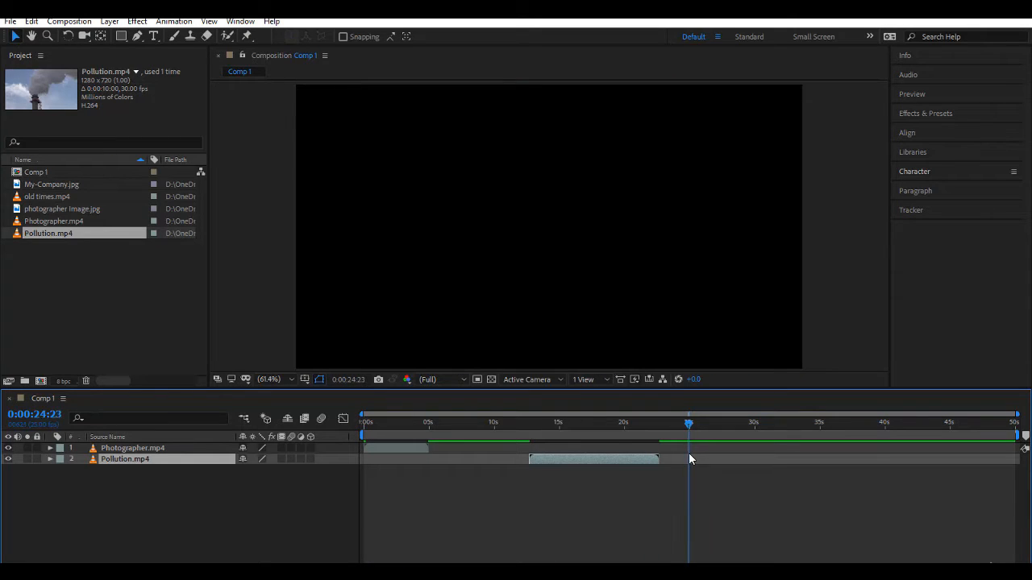
pyautogui.click(36, 415)
pyautogui.write('2500')
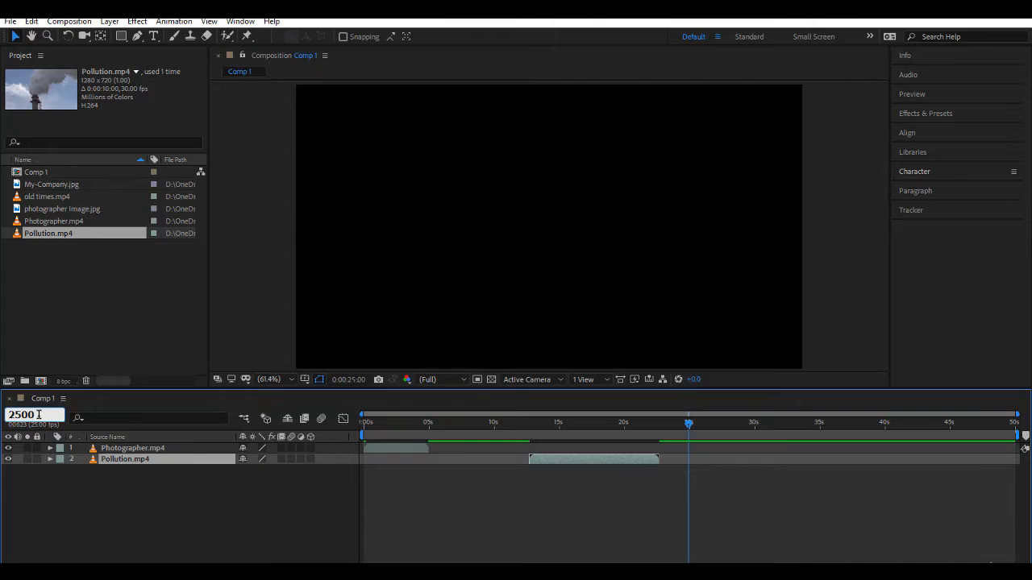
pyautogui.press('Return')
pyautogui.click(70, 198)
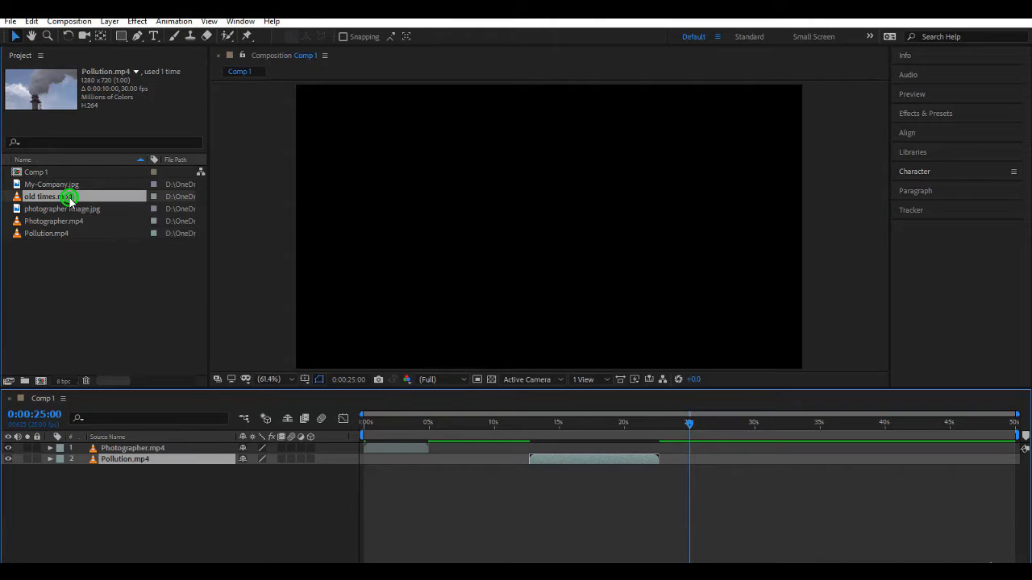
pyautogui.moveTo(70, 201); pyautogui.dragTo(755, 453)
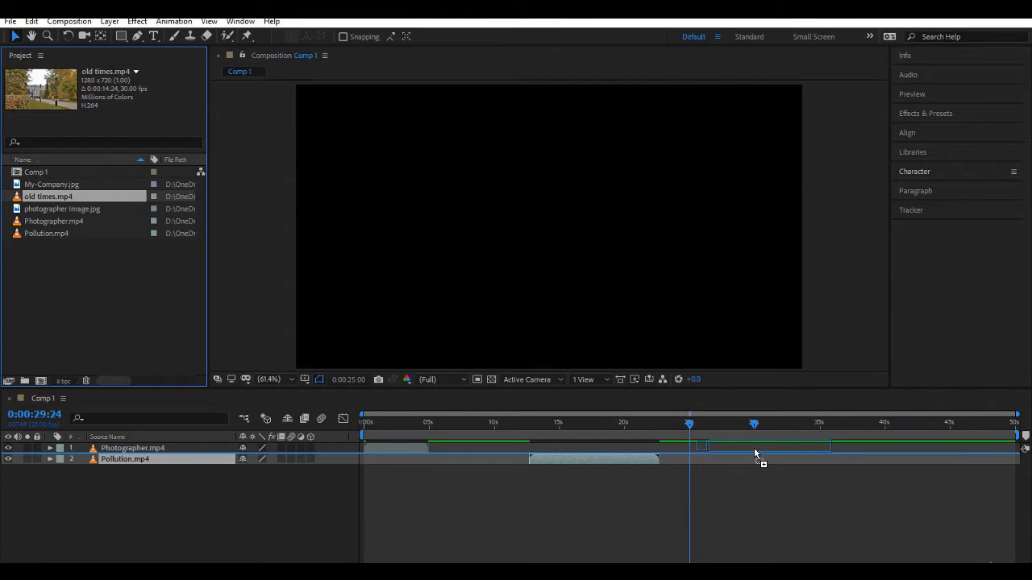
pyautogui.moveTo(754, 454); pyautogui.dragTo(694, 459)
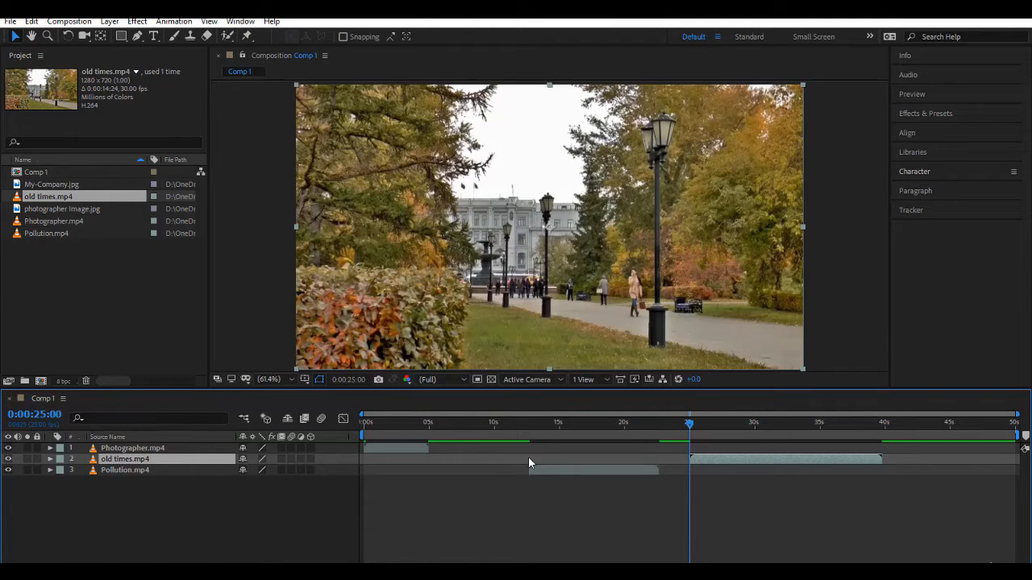
# Shift the old times.mp4 layer to start at about 0:00:09:11 and the Pollution.mp4 layer to start at about 29 seconds.
pyautogui.click(580, 424)
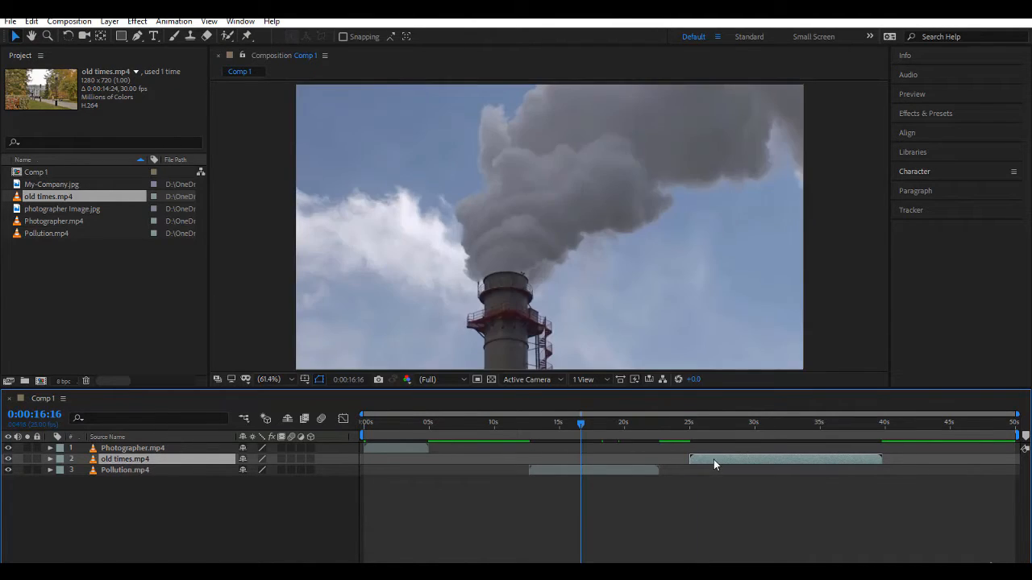
pyautogui.moveTo(714, 459); pyautogui.dragTo(692, 468)
pyautogui.moveTo(725, 460); pyautogui.dragTo(773, 470)
pyautogui.click(554, 459)
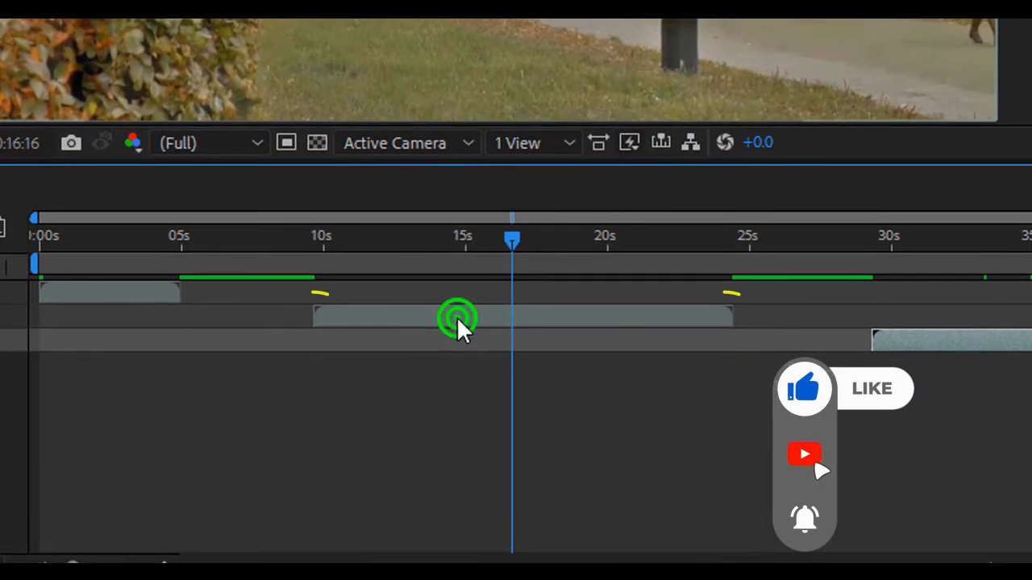
pyautogui.moveTo(457, 316); pyautogui.dragTo(451, 316)
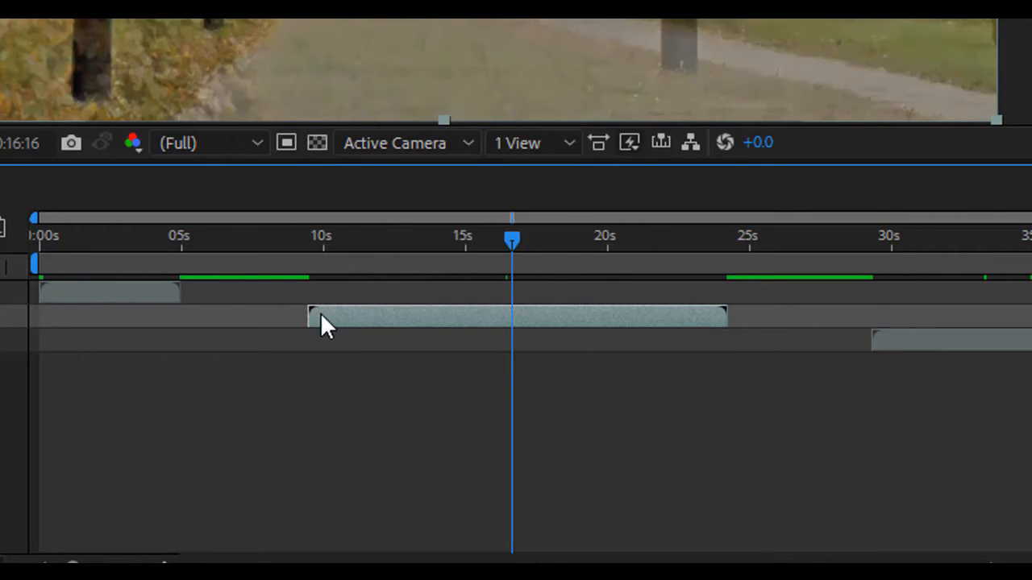
# Jump the current time to the in point of the selected old times.mp4 layer.
pyautogui.press('i')
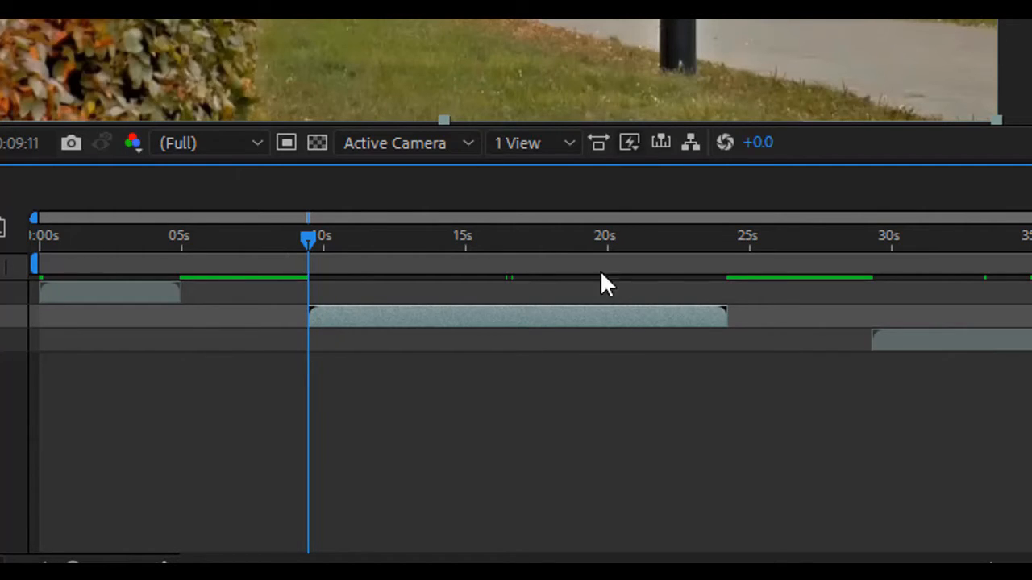
# Jump to the out point of the old times.mp4 layer, and move the current time back to about 0:00:15:17.
pyautogui.click(594, 310)
pyautogui.press('o')
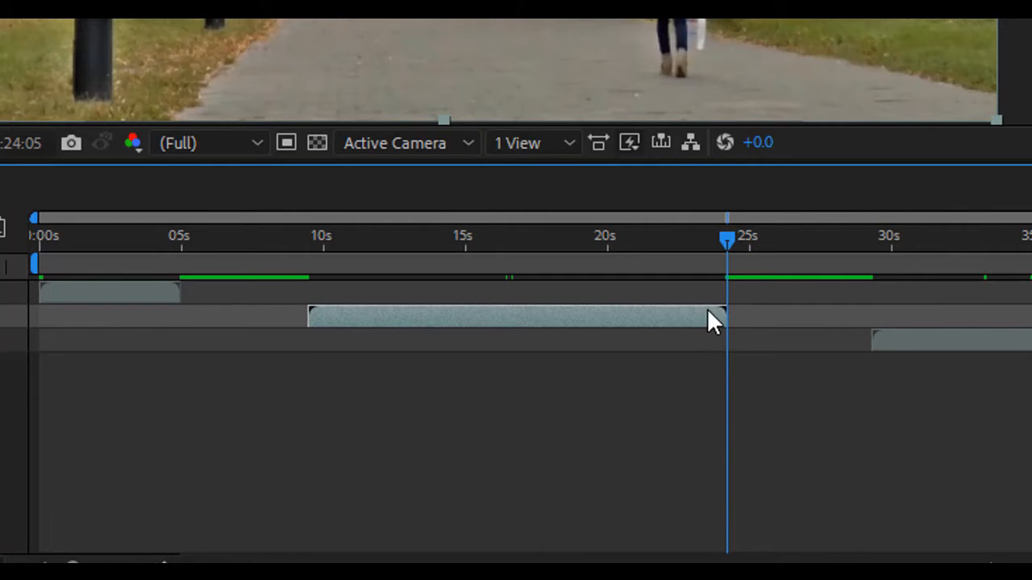
pyautogui.moveTo(727, 238); pyautogui.dragTo(491, 269)
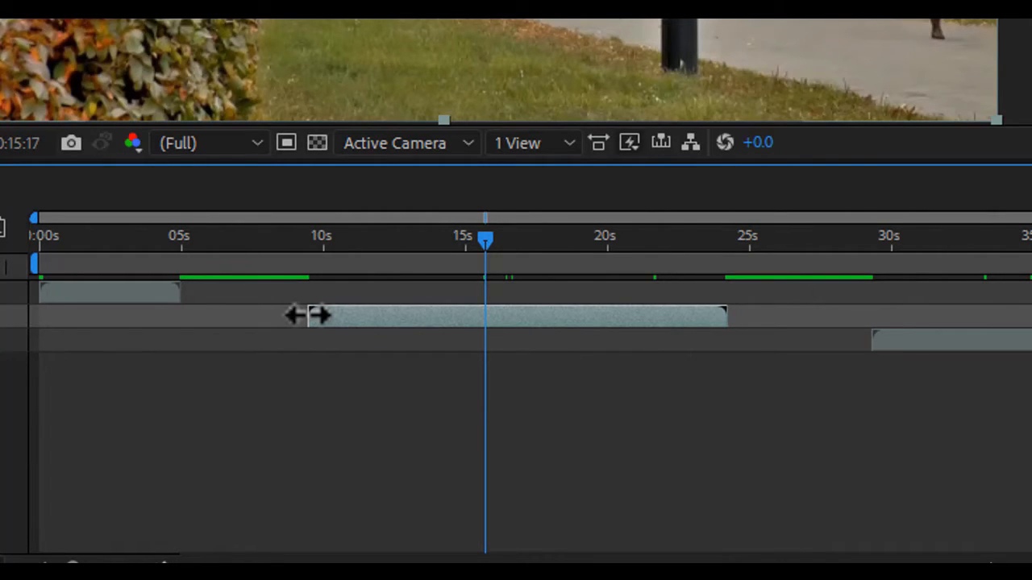
# Trim the old times.mp4 layer to run from about 11 to 21 seconds, and jump to its new in and out points.
pyautogui.moveTo(309, 315); pyautogui.dragTo(350, 316)
pyautogui.moveTo(489, 239); pyautogui.dragTo(445, 279)
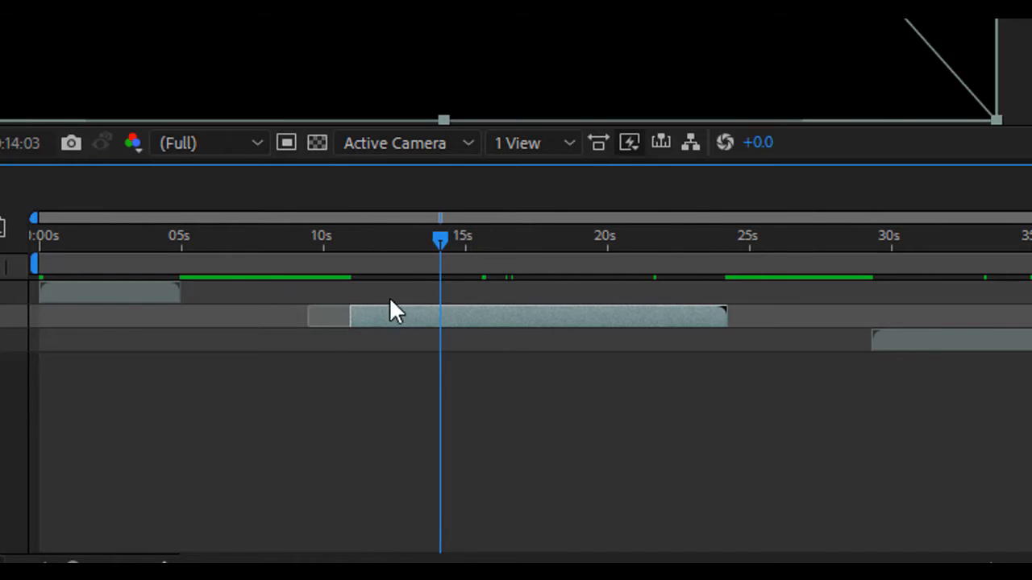
pyautogui.click(340, 321)
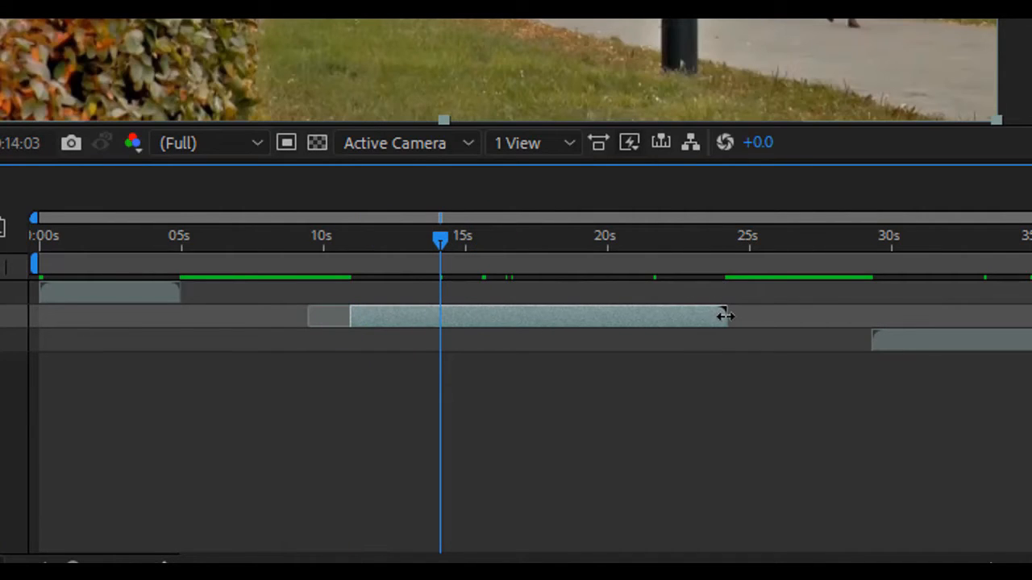
pyautogui.moveTo(723, 315); pyautogui.dragTo(603, 315)
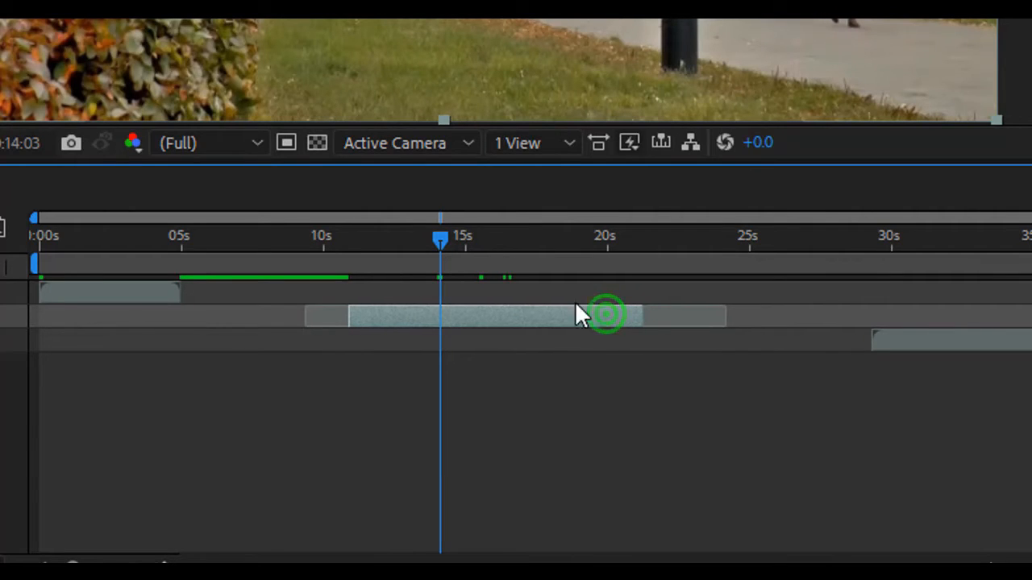
pyautogui.press('i')
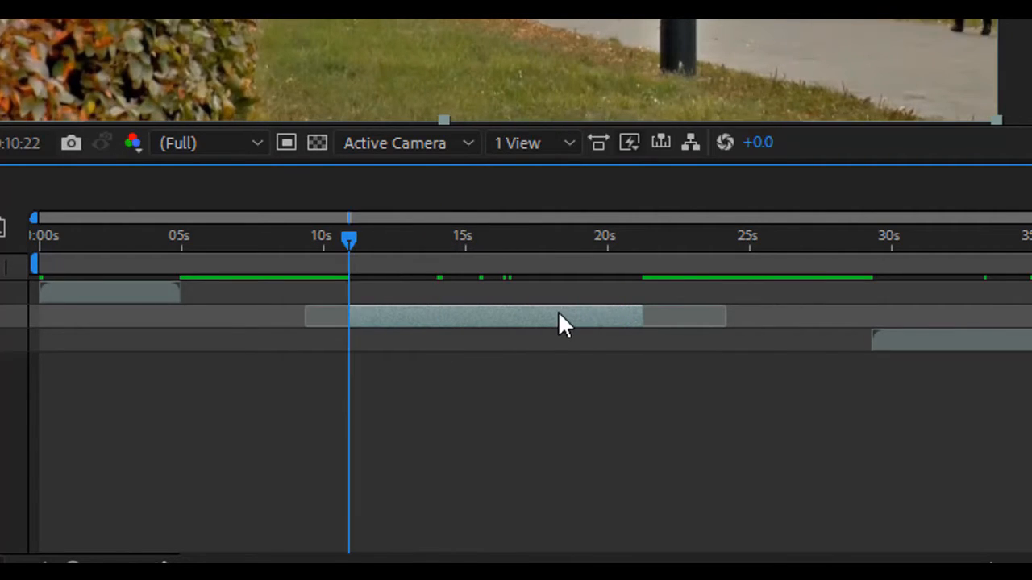
pyautogui.press('o')
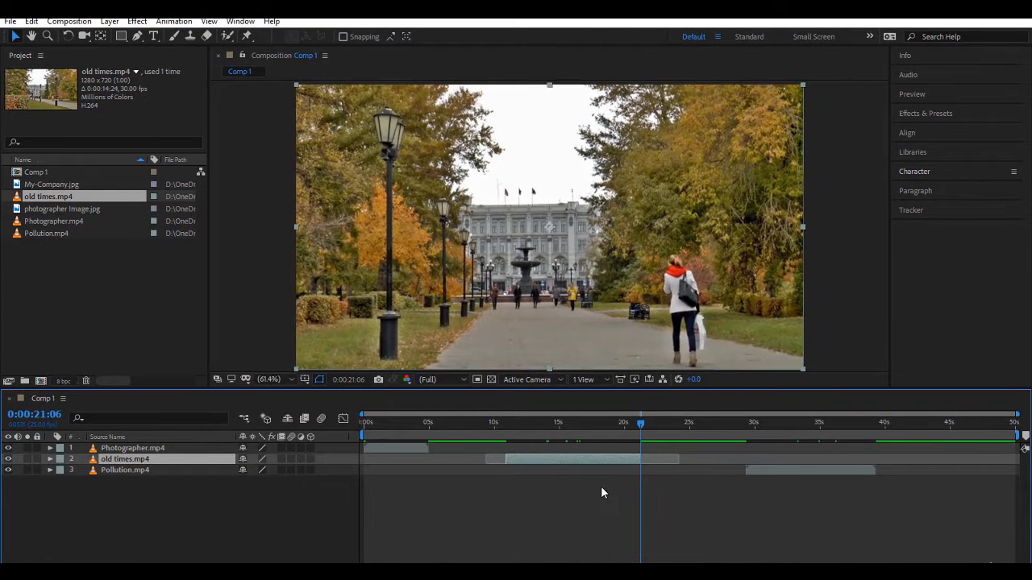
# Create a new composition from Photographer.mp4 and trim the start of its layer to 0:00:01:00.
pyautogui.click(96, 224)
pyautogui.moveTo(94, 226); pyautogui.dragTo(42, 385)
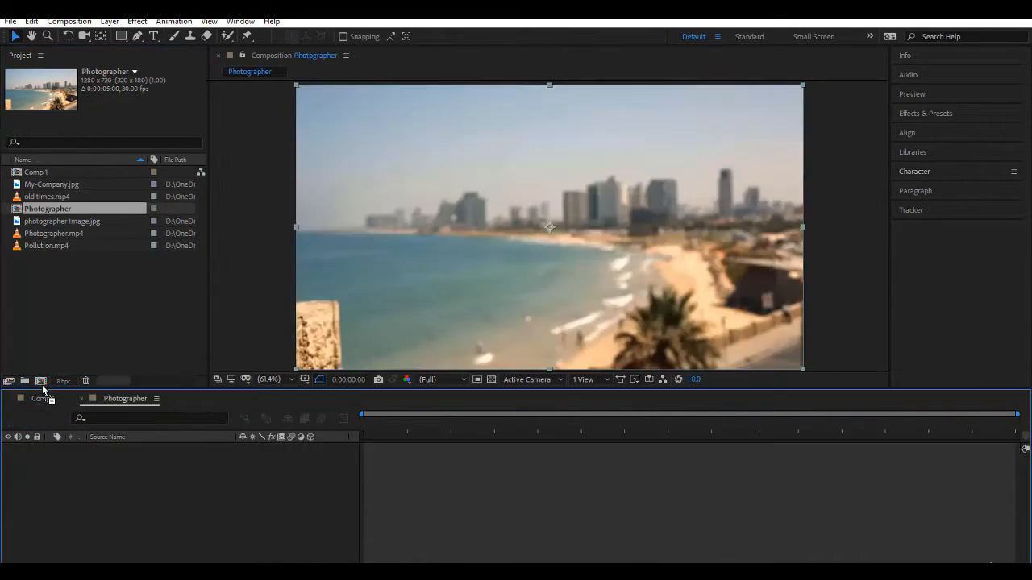
pyautogui.moveTo(363, 426); pyautogui.dragTo(497, 448)
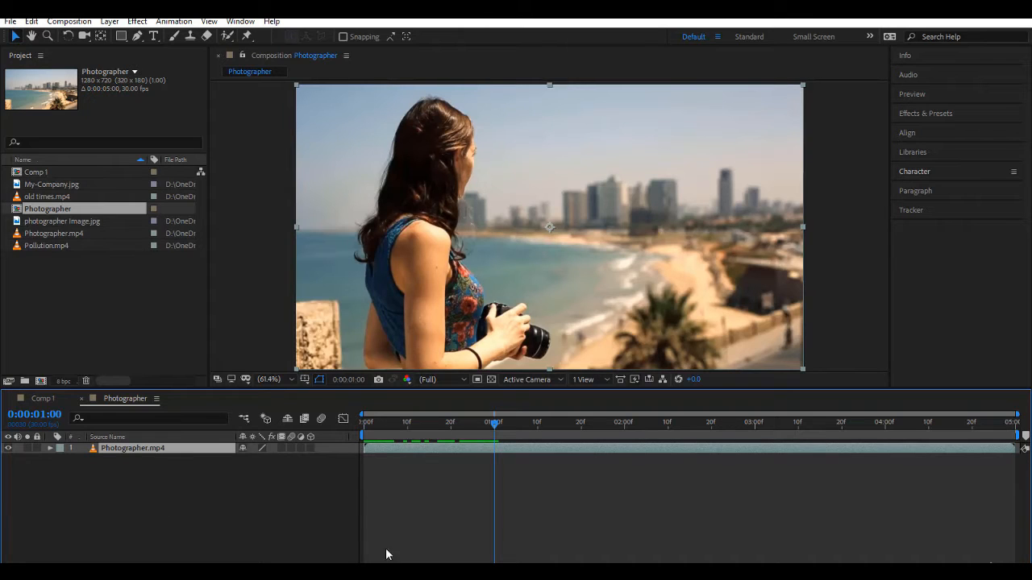
pyautogui.moveTo(382, 569); pyautogui.dragTo(409, 569)
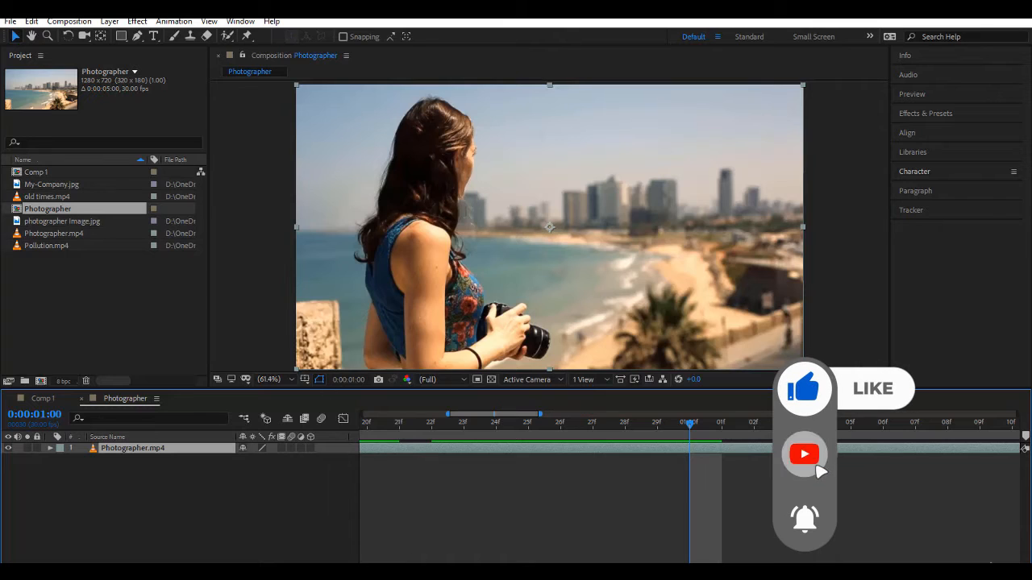
pyautogui.moveTo(409, 569); pyautogui.dragTo(382, 569)
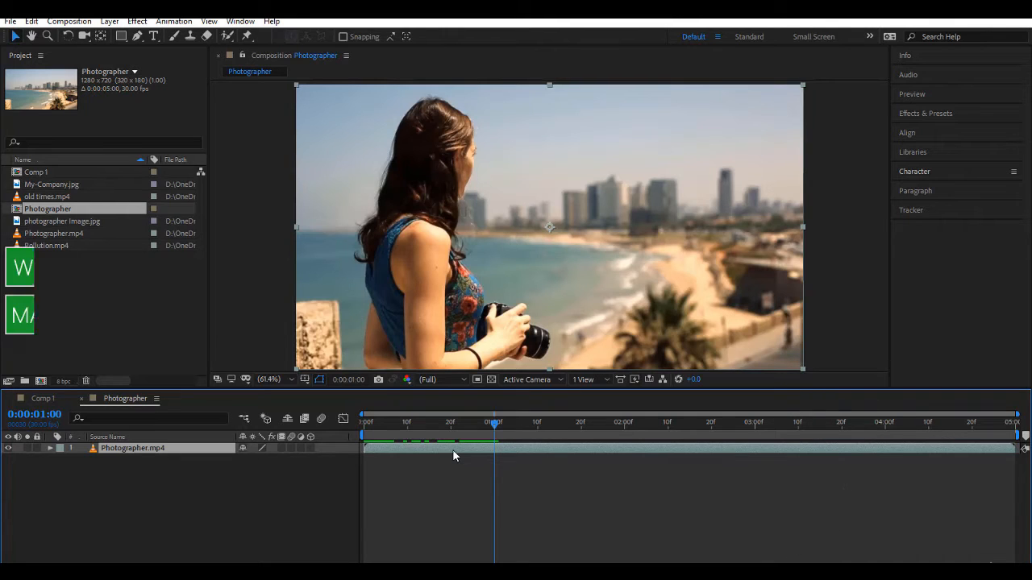
pyautogui.hotkey('alt', '[')
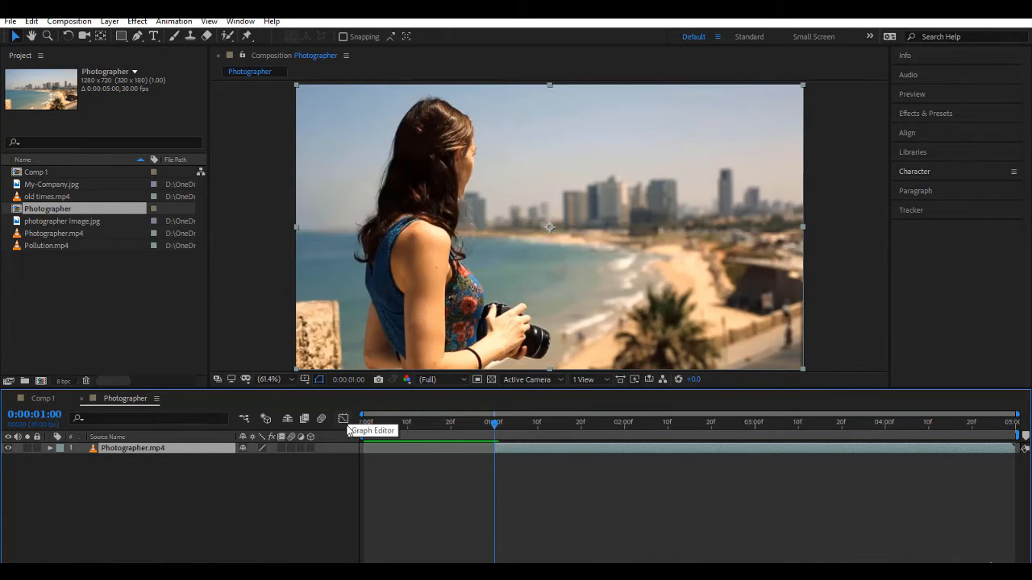
# Trim the end of the Photographer.mp4 layer to 0:00:02:20 and deselect the layer.
pyautogui.moveTo(489, 422); pyautogui.dragTo(709, 444)
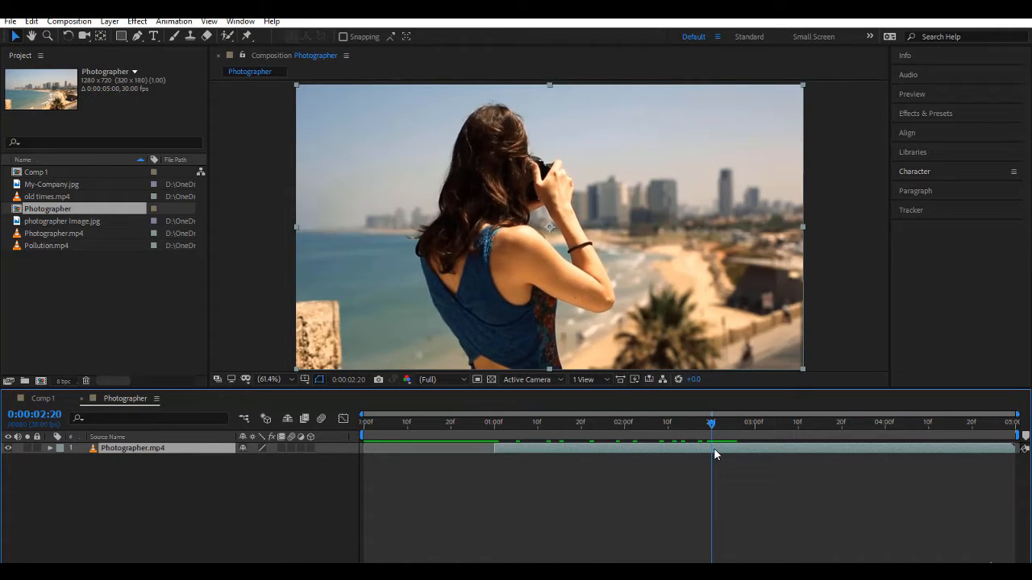
pyautogui.hotkey('alt', ']')
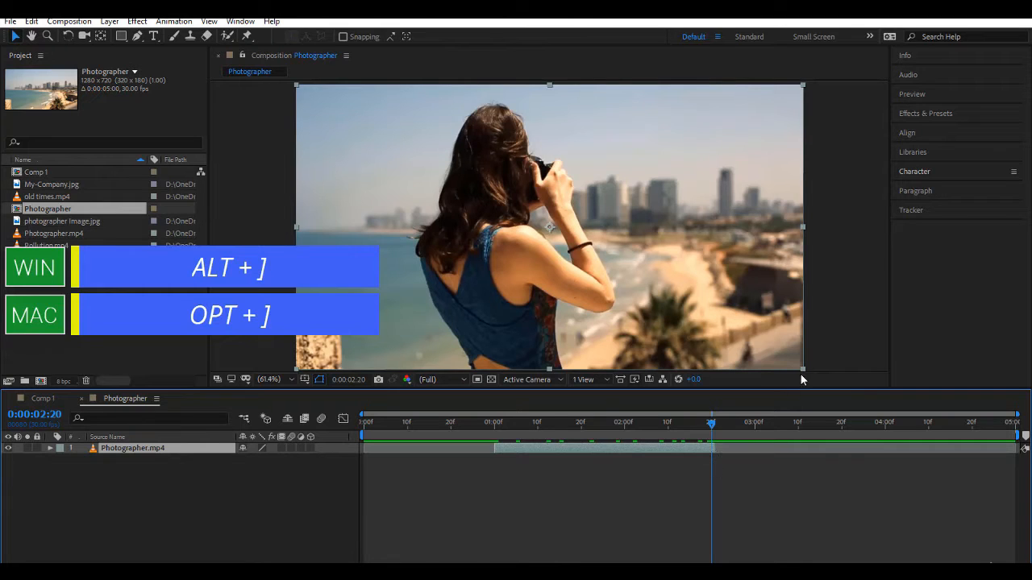
pyautogui.click(715, 450)
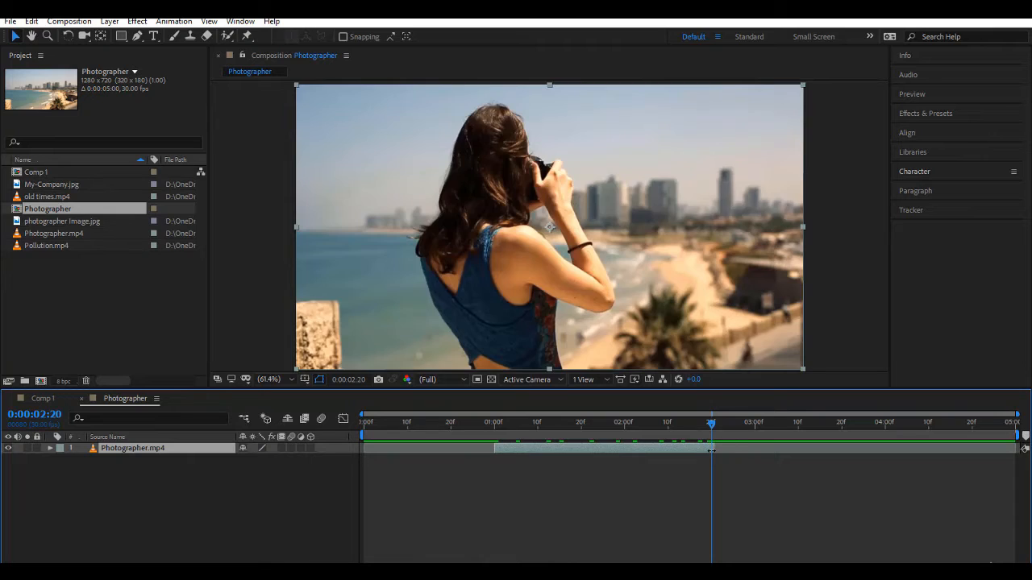
pyautogui.moveTo(711, 451); pyautogui.dragTo(713, 454)
pyautogui.click(461, 465)
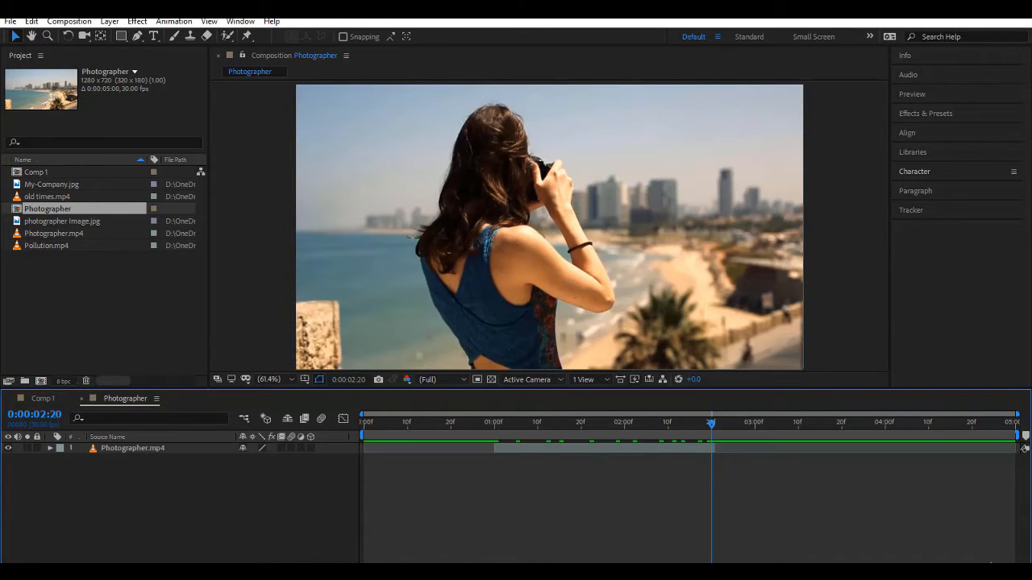
# Draw a wide rectangle shape across the woman's back and add a text layer reading "abcd" above it.
pyautogui.click(121, 35)
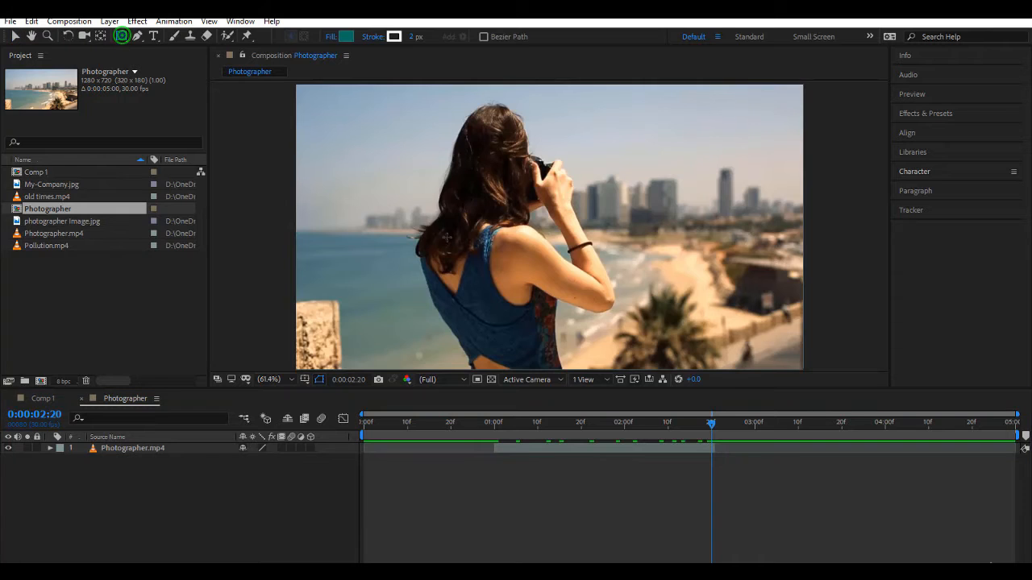
pyautogui.moveTo(414, 240); pyautogui.dragTo(603, 319)
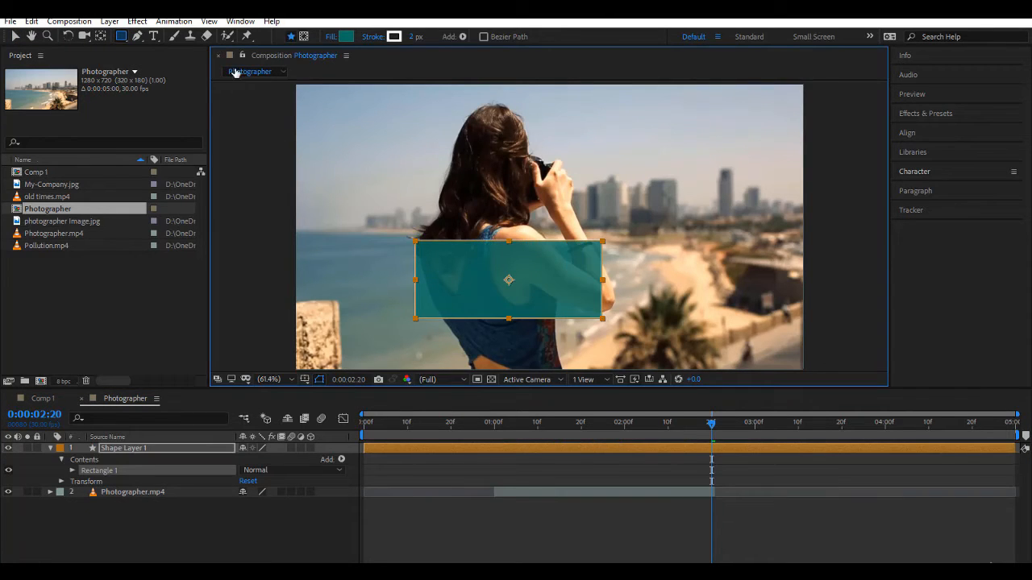
pyautogui.click(153, 35)
pyautogui.click(528, 200)
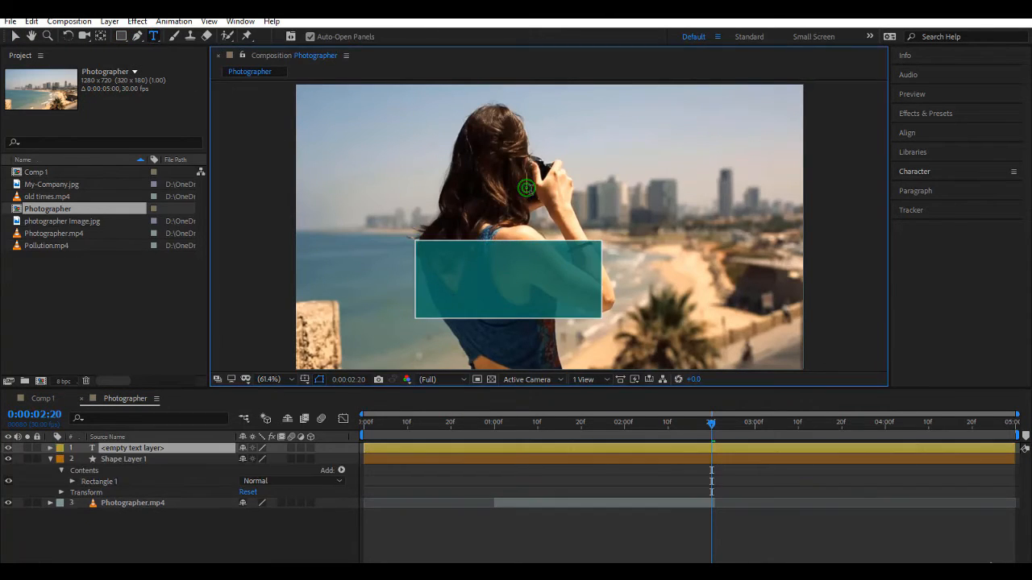
pyautogui.write('abcd')
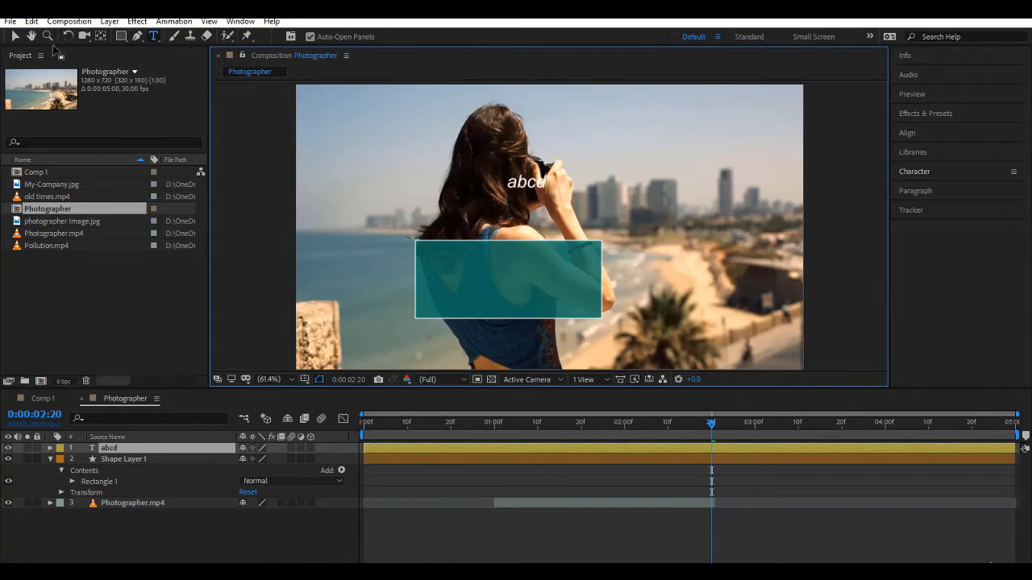
pyautogui.click(14, 37)
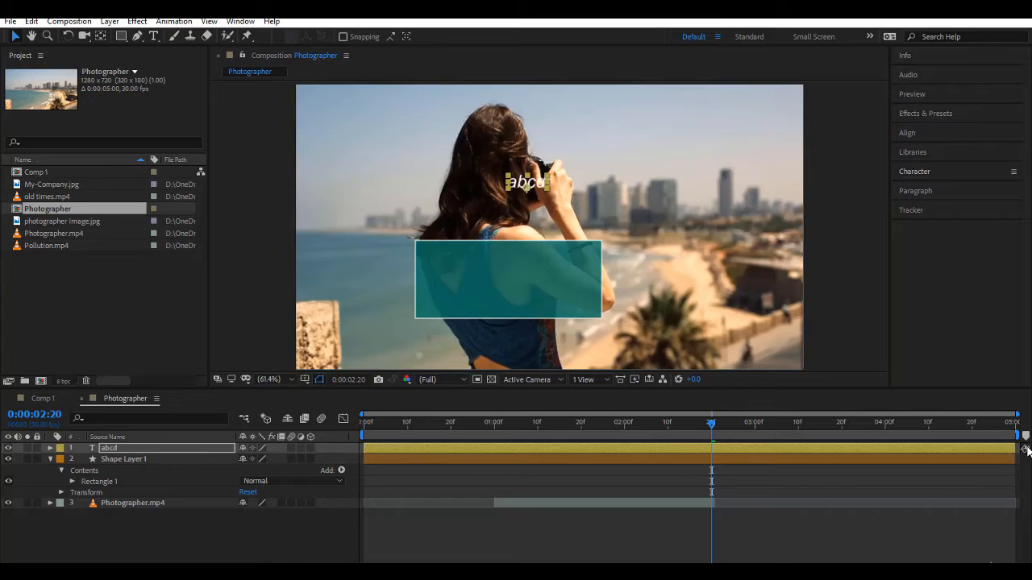
# Try shifting the abcd text layer to start about 10 frames before the beginning of the composition.
pyautogui.moveTo(710, 425); pyautogui.dragTo(581, 450)
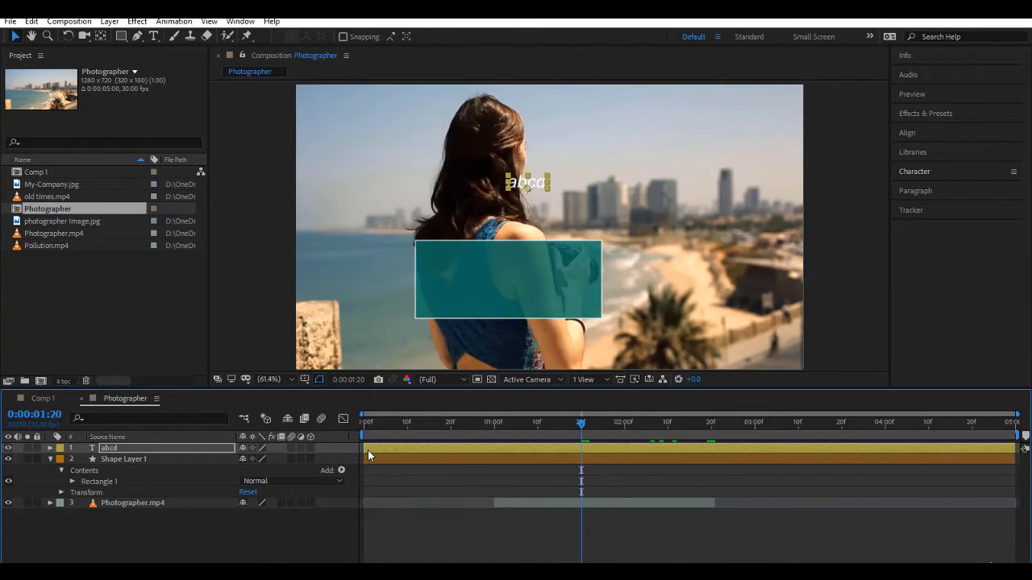
pyautogui.press('Home')
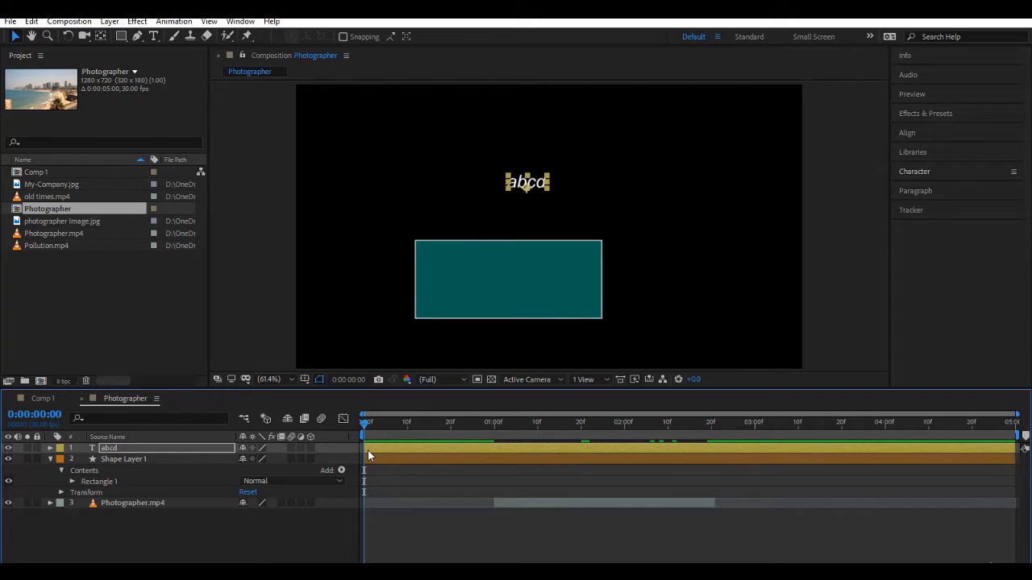
pyautogui.click(395, 449)
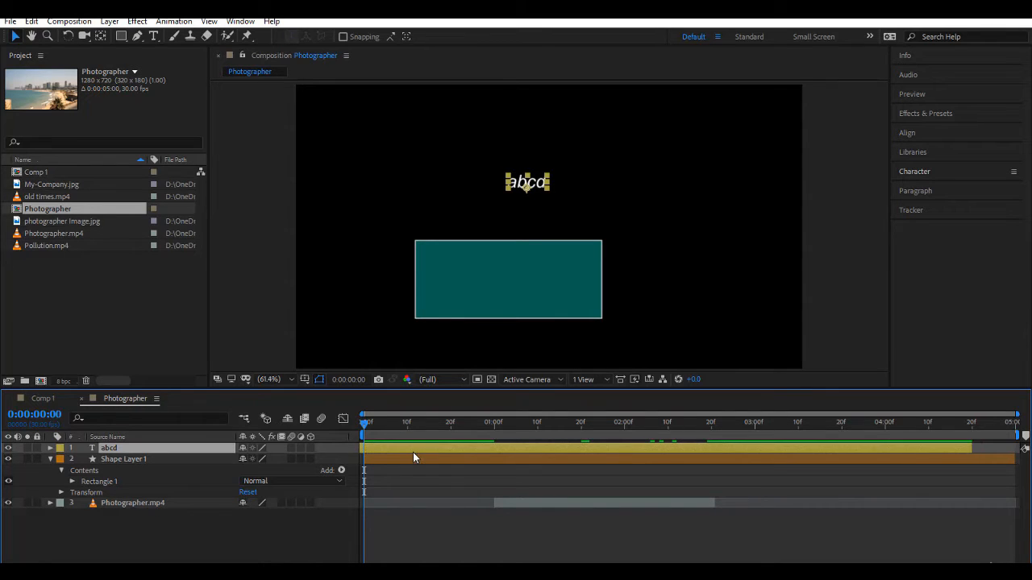
pyautogui.press('space')
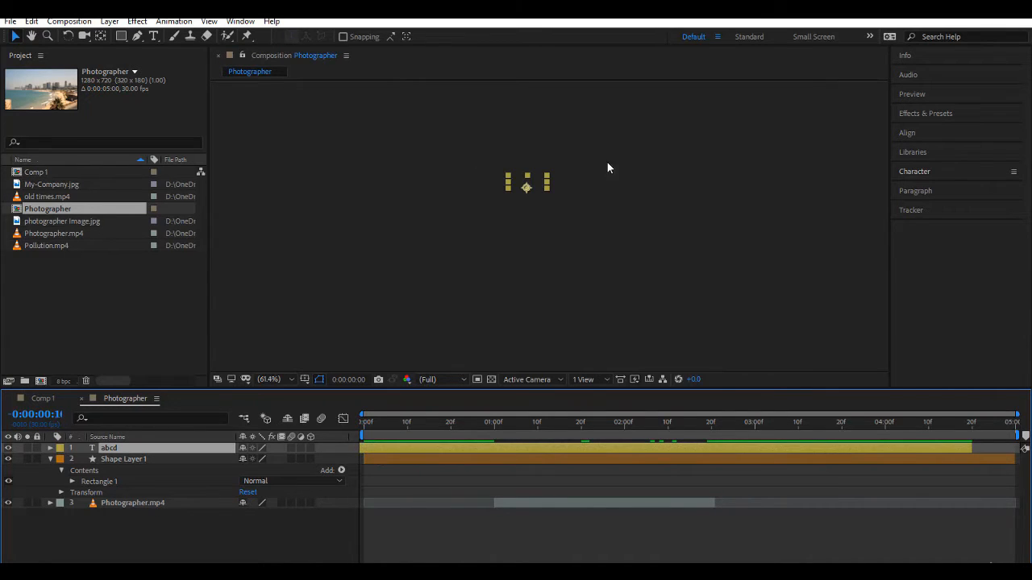
pyautogui.press('space')
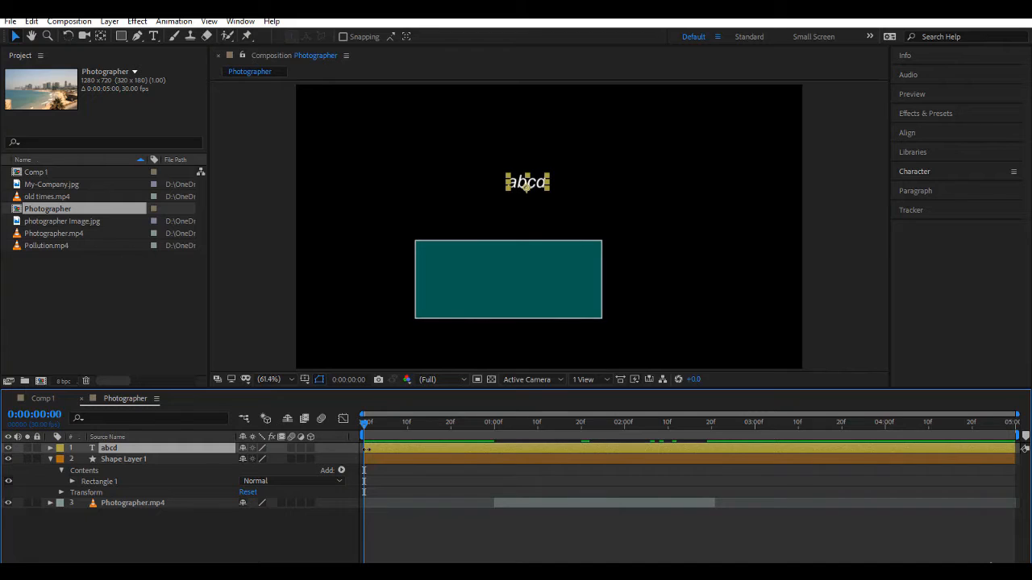
# Trim the abcd text layer to start at 0:00:01:07 and end at about 4 seconds.
pyautogui.moveTo(365, 449); pyautogui.dragTo(522, 427)
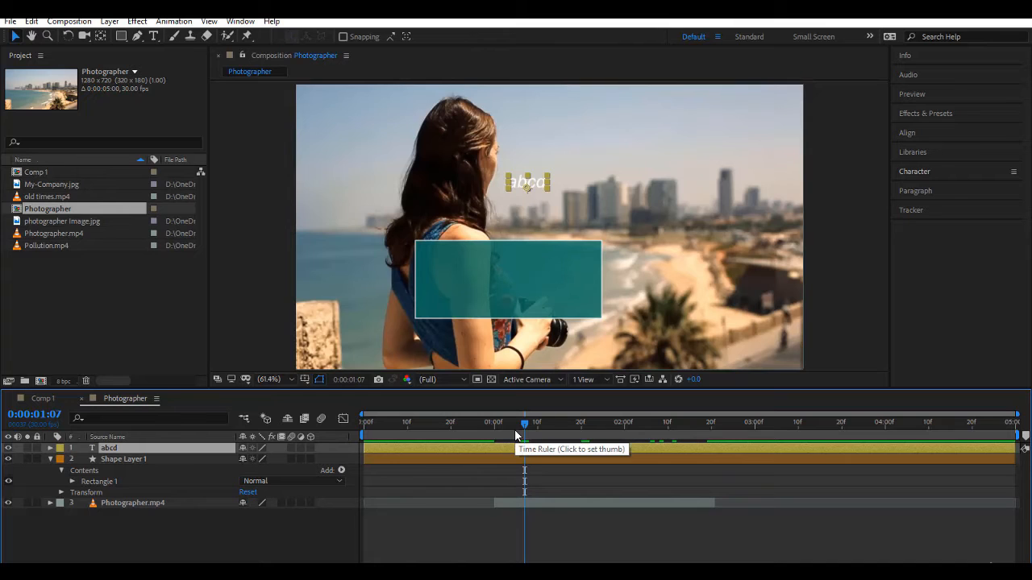
pyautogui.hotkey('alt', '[')
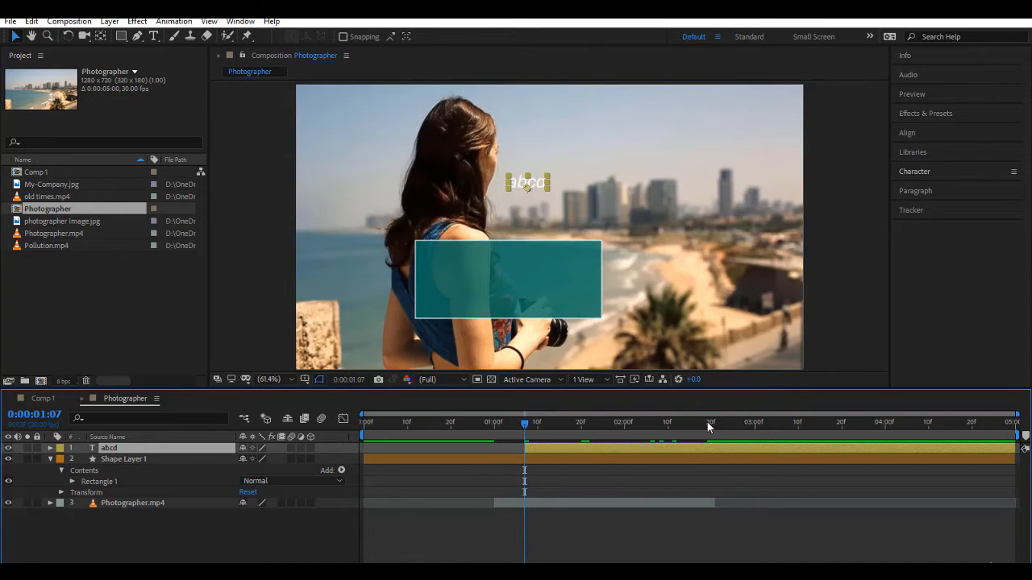
pyautogui.moveTo(1012, 447); pyautogui.dragTo(874, 449)
# Try shifting Shape Layer 1 to start at about 16 frames, and undo the shift.
pyautogui.moveTo(958, 461)
pyautogui.mouseDown()
pyautogui.moveTo(1014, 461)
pyautogui.moveTo(889, 479)
pyautogui.moveTo(956, 472)
pyautogui.moveTo(946, 478)
pyautogui.mouseUp()
pyautogui.hotkey('ctrl', 'z')
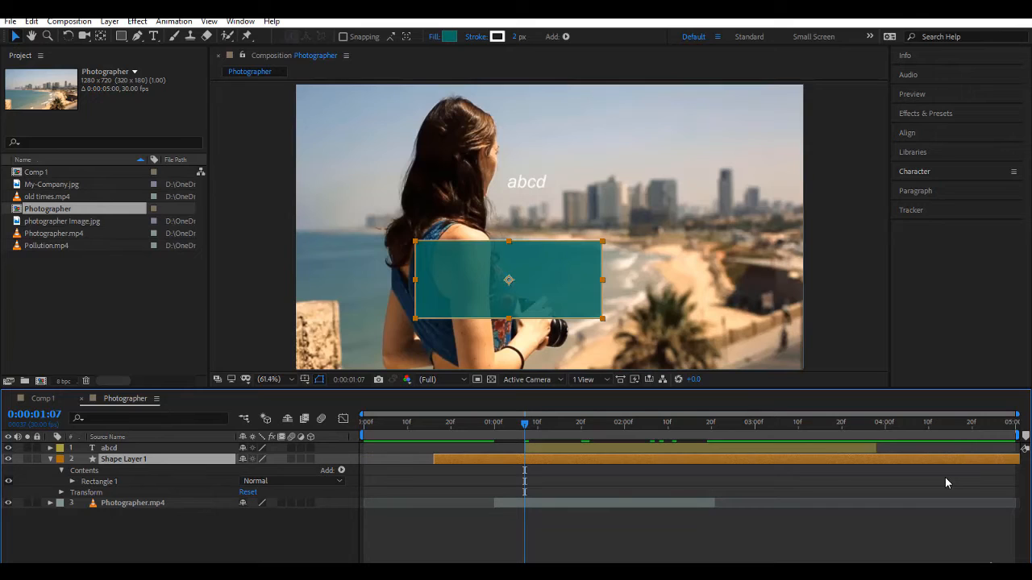
pyautogui.hotkey('ctrl', 'z')
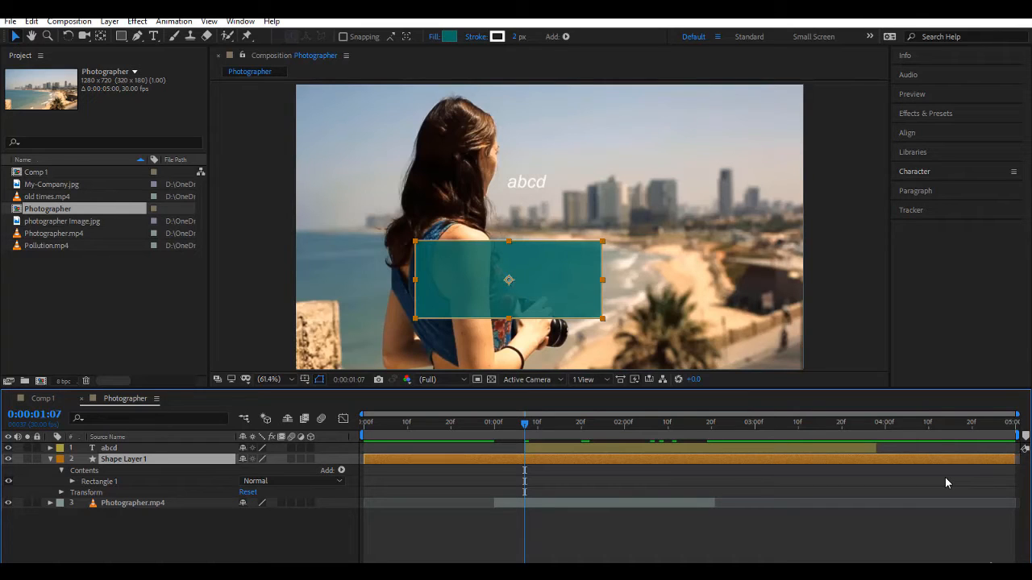
# Trim the end of Shape Layer 1 to 0:00:03:10.
pyautogui.moveTo(785, 424); pyautogui.dragTo(798, 426)
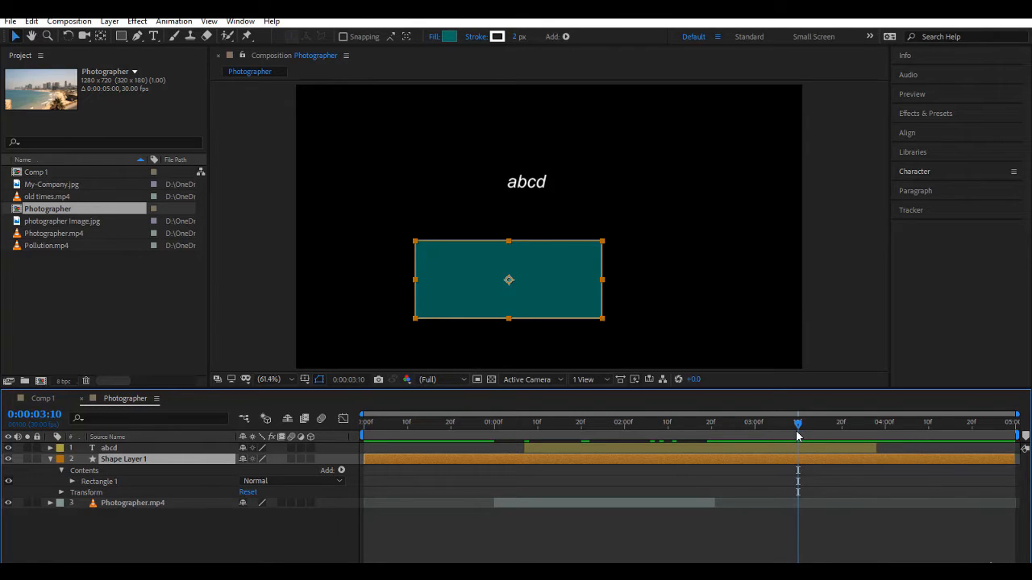
pyautogui.hotkey('alt', ']')
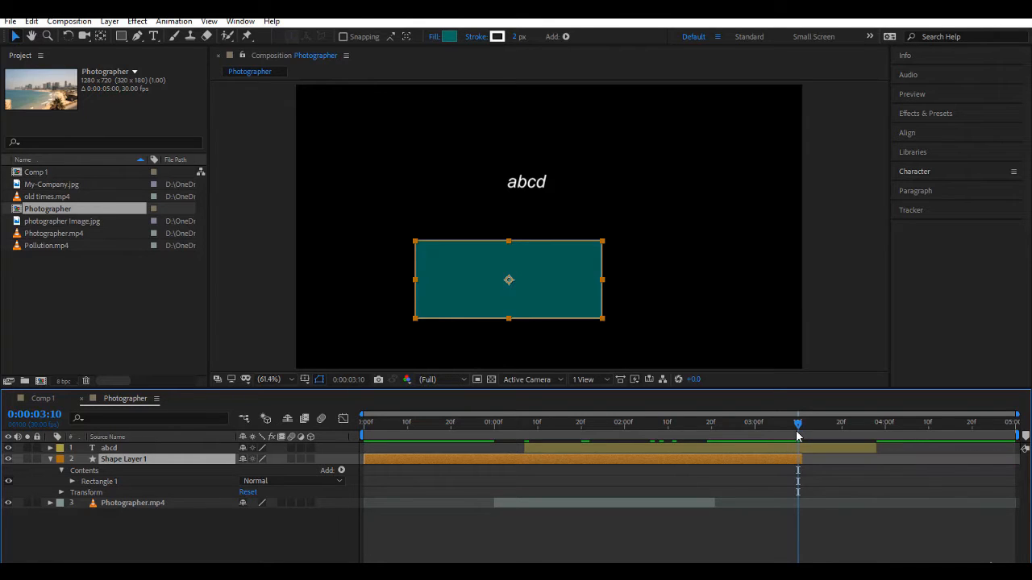
pyautogui.click(634, 450)
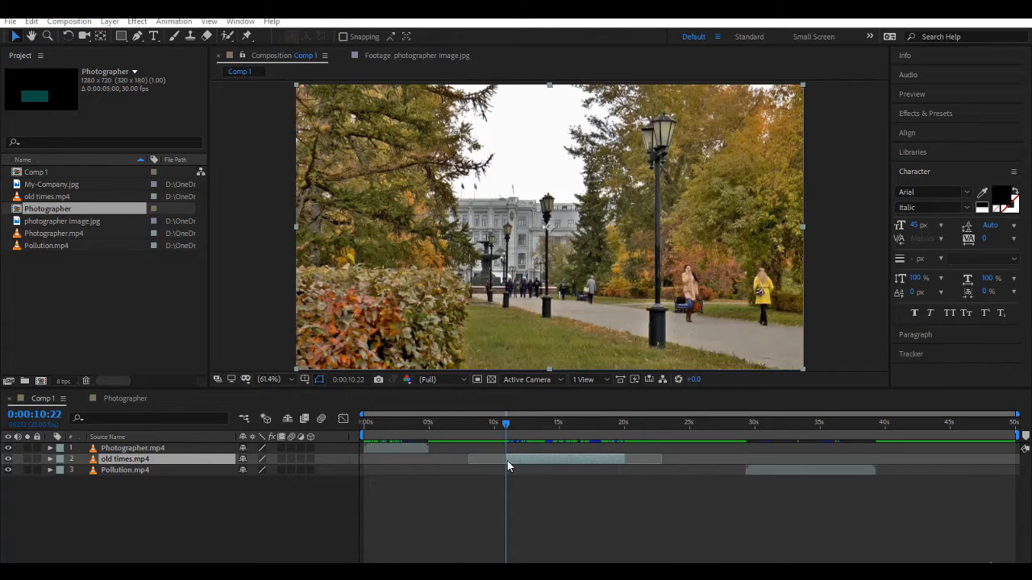
# Extend both trimmed ends of the old times.mp4 layer in Comp 1 back to the clip's full length.
pyautogui.moveTo(507, 461); pyautogui.dragTo(469, 460)
pyautogui.moveTo(620, 464); pyautogui.dragTo(660, 461)
# Set the current time of Comp 1 to 0:00:10:00.
pyautogui.moveTo(510, 425); pyautogui.dragTo(495, 422)
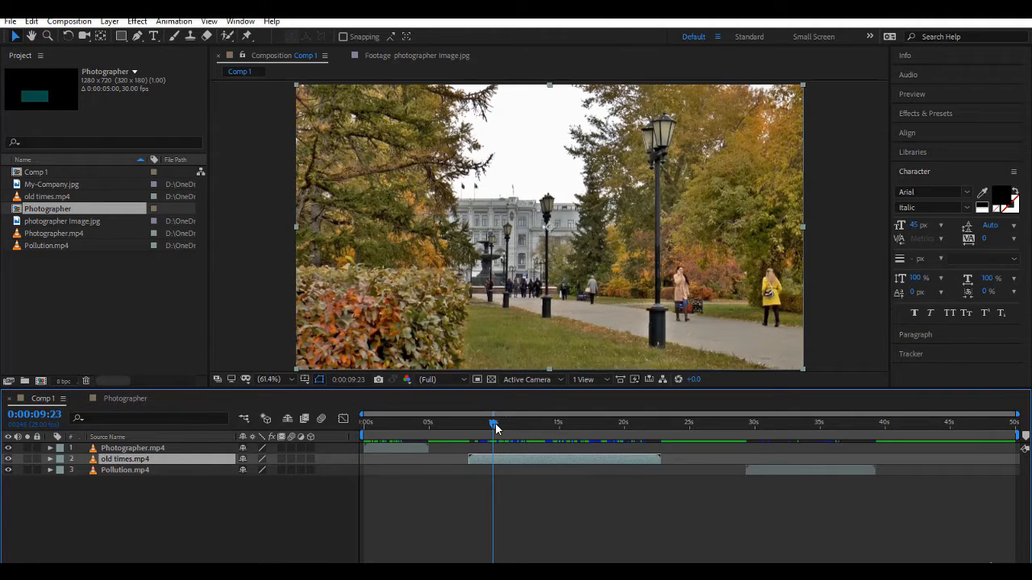
pyautogui.click(44, 416)
pyautogui.write('10:0')
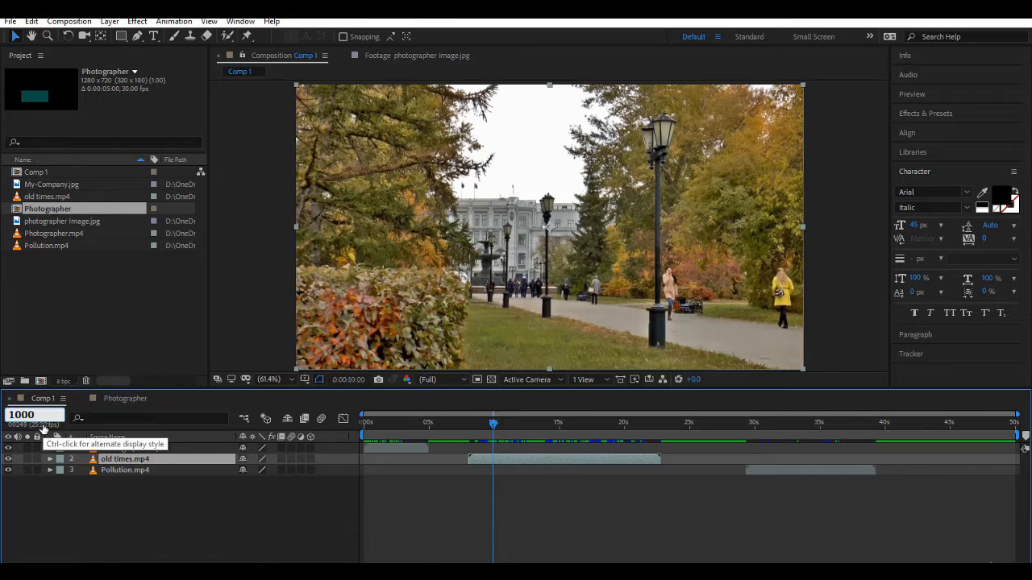
# Trim the old times.mp4 layer in Comp 1 to start at 0:00:10:00 and end at about 0:00:20:00.
pyautogui.write('0')
pyautogui.press('Return')
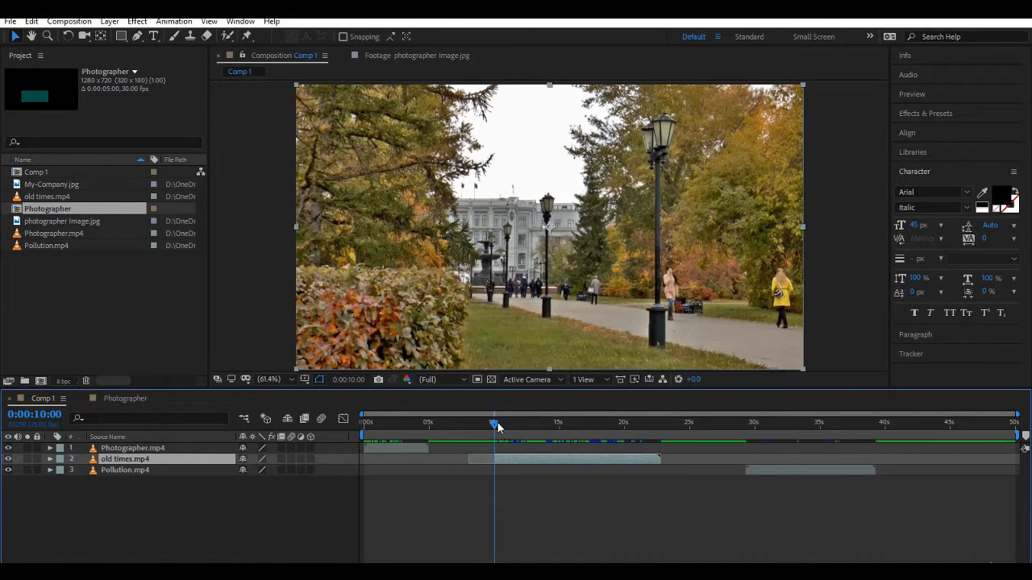
pyautogui.moveTo(497, 427); pyautogui.dragTo(575, 460)
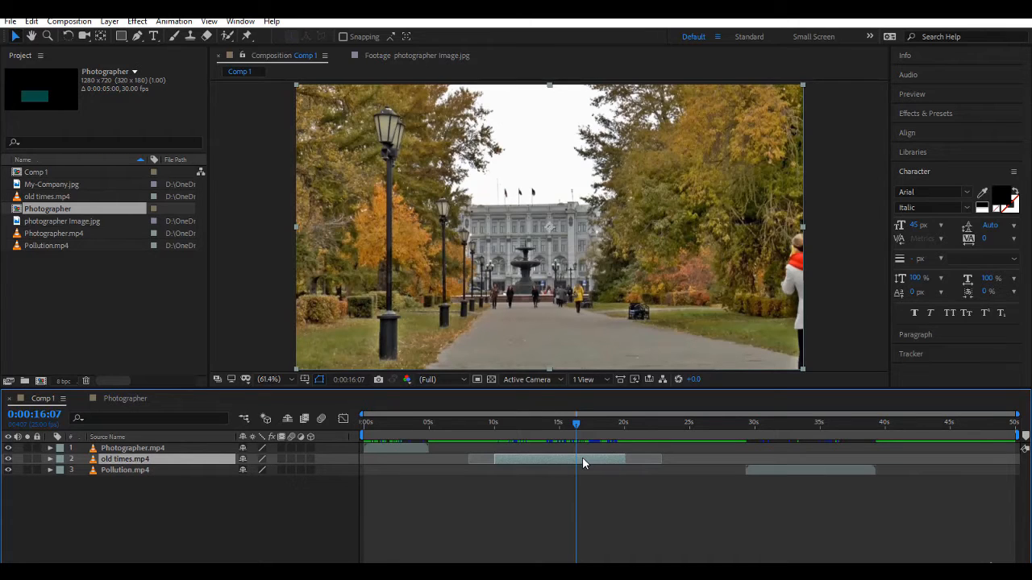
# Scrub through the trimmed part of old times.mp4 and just past its end to examine which footage plays.
pyautogui.moveTo(576, 421); pyautogui.dragTo(561, 422)
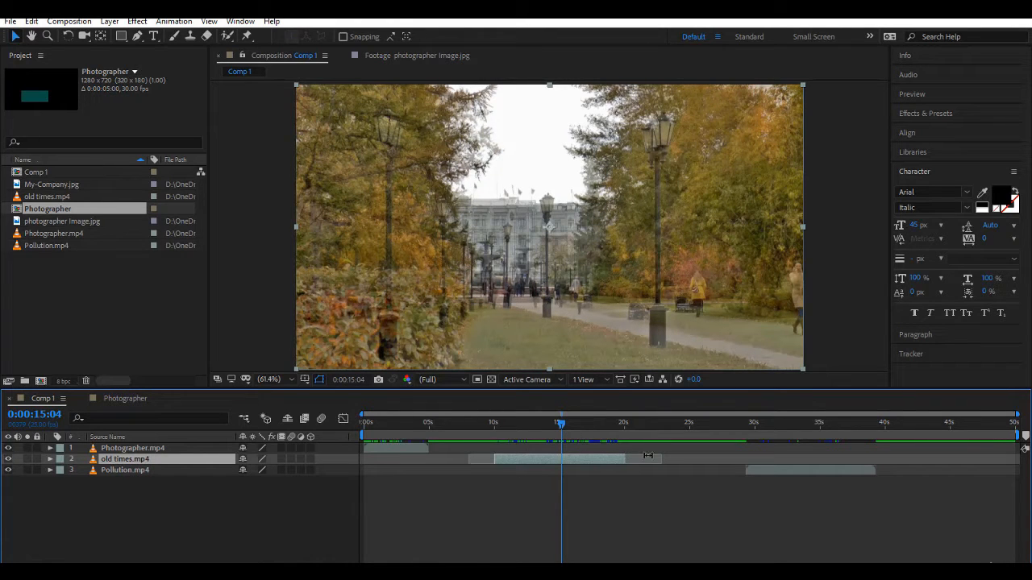
pyautogui.click(643, 461)
pyautogui.click(485, 460)
pyautogui.click(483, 460)
pyautogui.moveTo(560, 423); pyautogui.dragTo(627, 456)
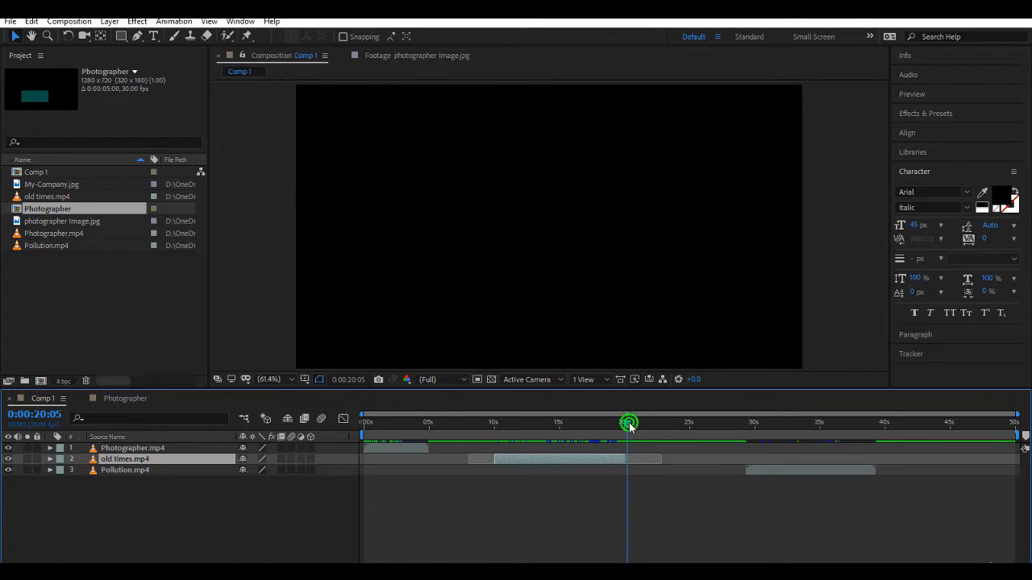
pyautogui.moveTo(629, 427); pyautogui.dragTo(575, 448)
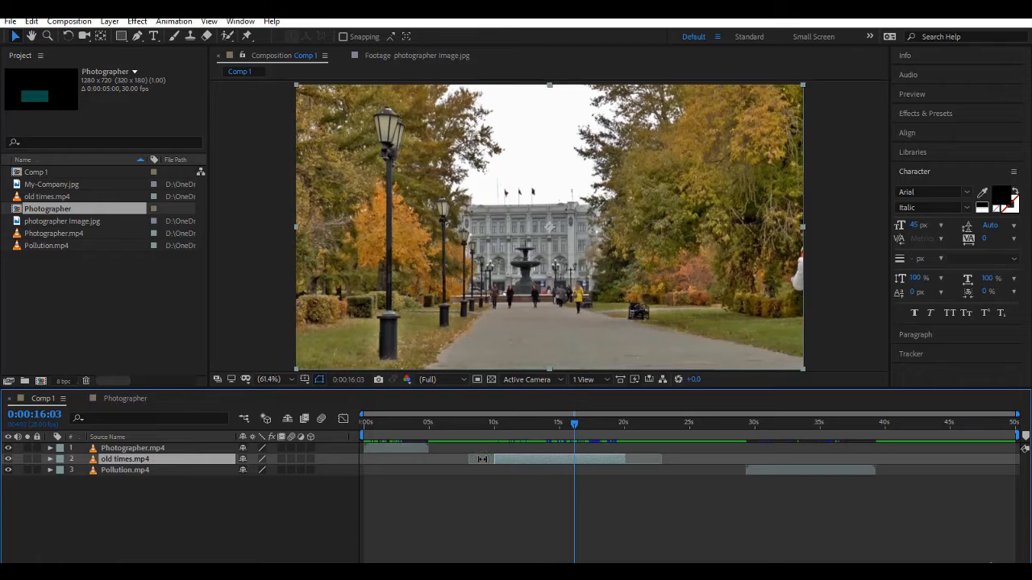
# Slip the old times.mp4 footage back and forth within its trimmed range, checking the layer's first and last frames.
pyautogui.moveTo(482, 459)
pyautogui.mouseDown()
pyautogui.moveTo(467, 460)
pyautogui.moveTo(477, 461)
pyautogui.mouseUp()
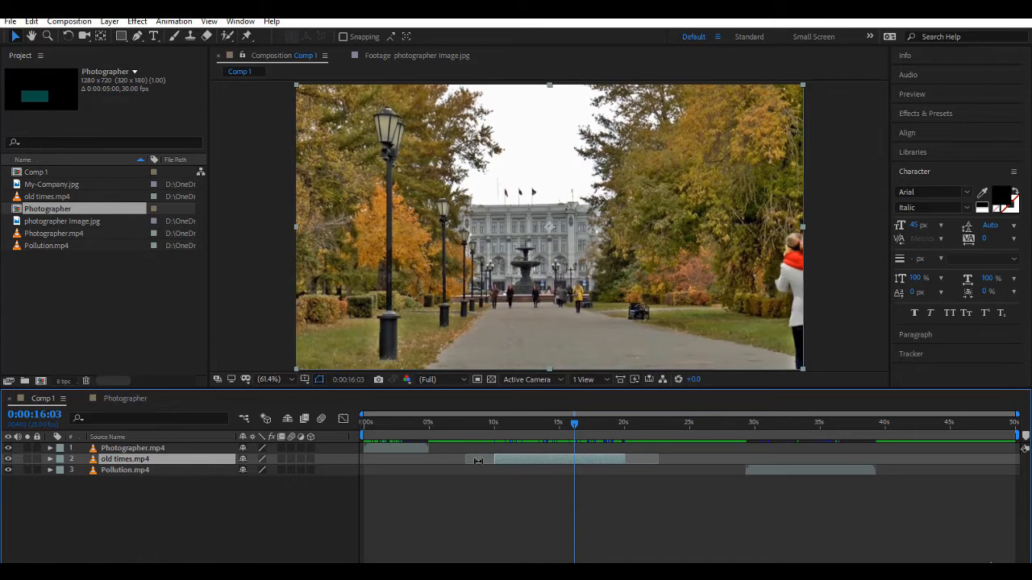
pyautogui.click(525, 460)
pyautogui.press('i')
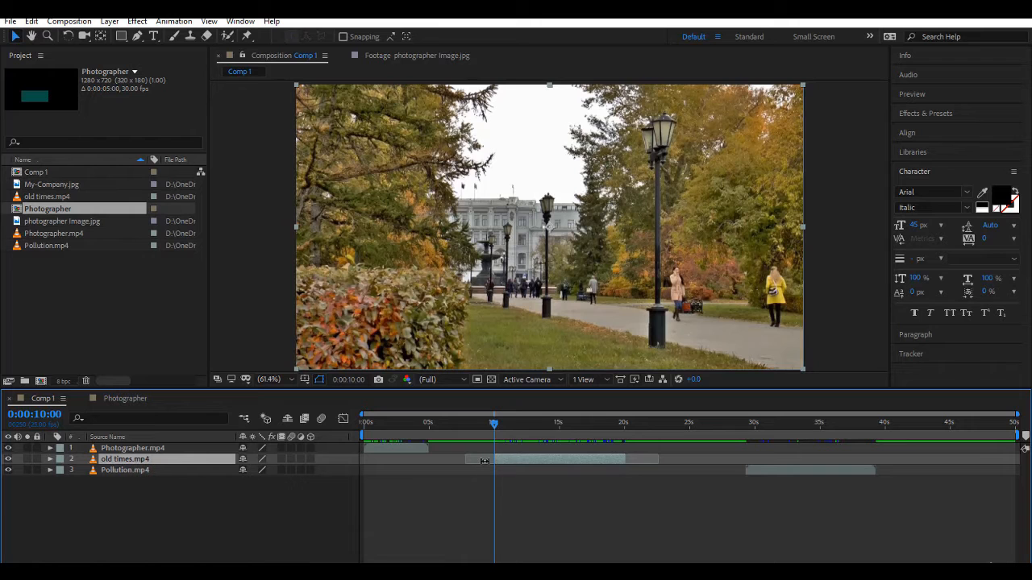
pyautogui.moveTo(484, 461); pyautogui.dragTo(501, 477)
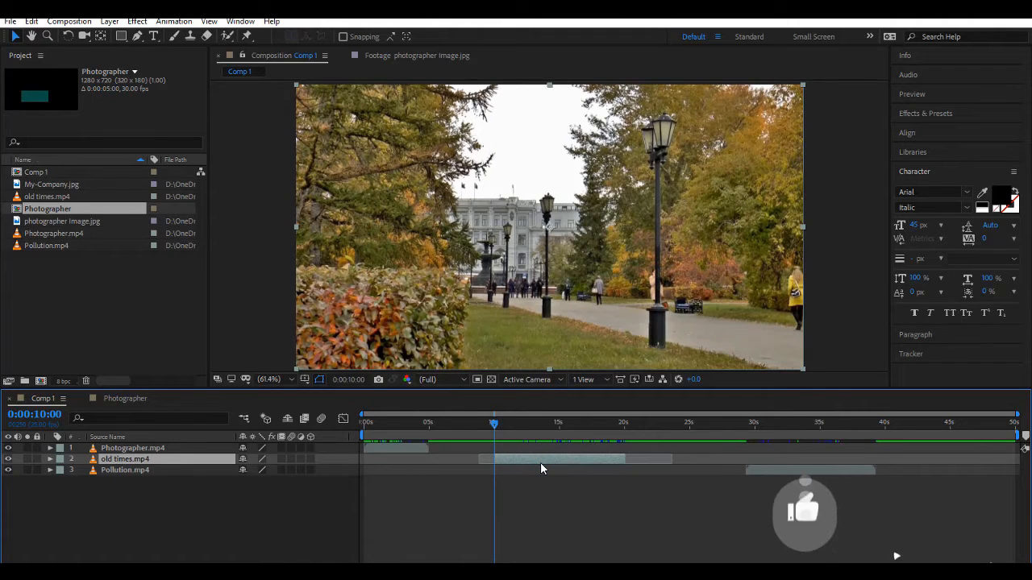
pyautogui.press('o')
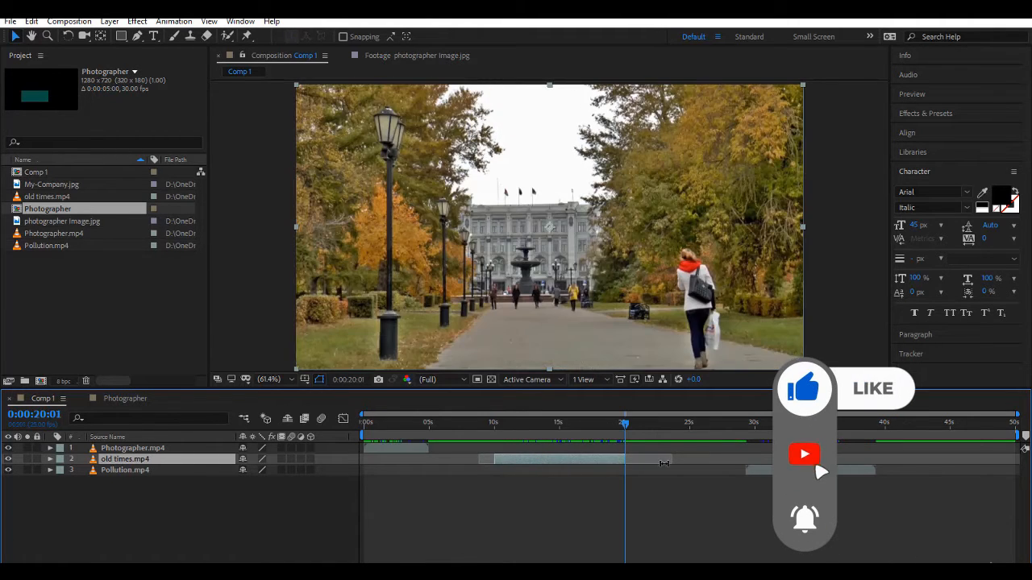
pyautogui.moveTo(664, 461)
pyautogui.mouseDown()
pyautogui.moveTo(643, 462)
pyautogui.moveTo(662, 462)
pyautogui.mouseUp()
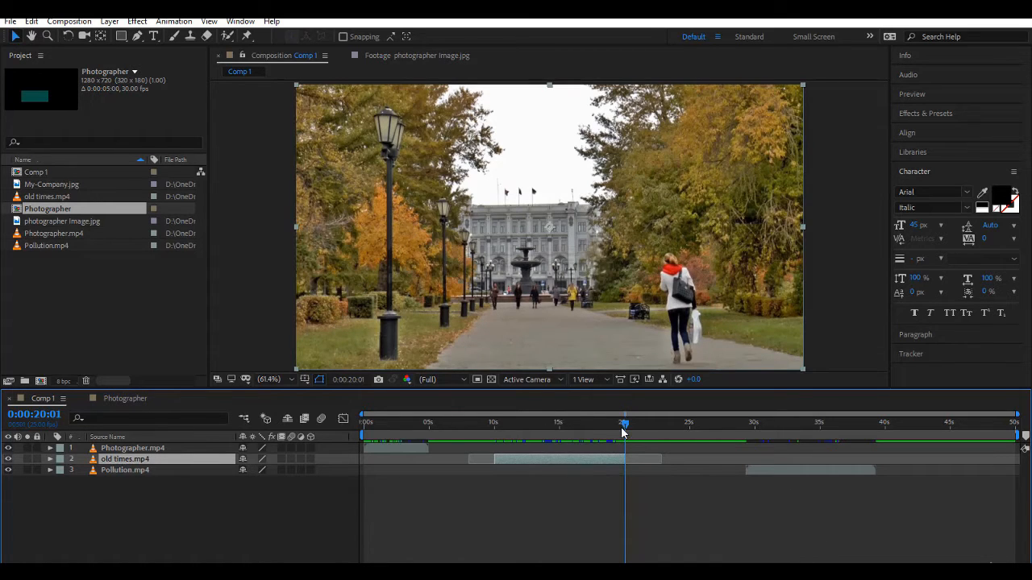
# Slip the old times.mp4 footage slightly earlier within its trimmed range using the Pan Behind tool, and check the result.
pyautogui.moveTo(624, 421); pyautogui.dragTo(565, 423)
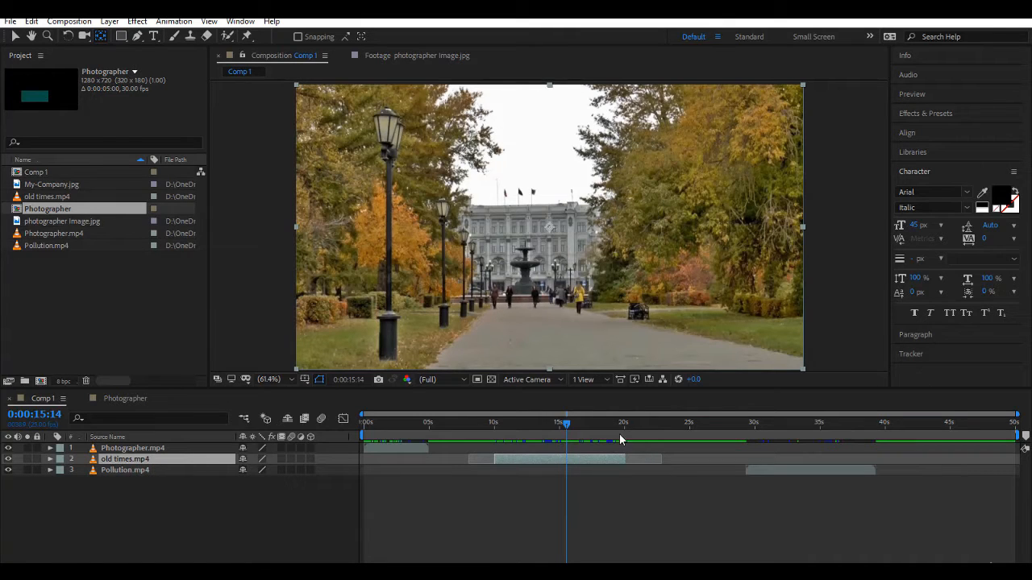
pyautogui.click(554, 461)
pyautogui.moveTo(554, 461)
pyautogui.mouseDown()
pyautogui.moveTo(538, 464)
pyautogui.moveTo(571, 467)
pyautogui.moveTo(553, 464)
pyautogui.mouseUp()
pyautogui.press('i')
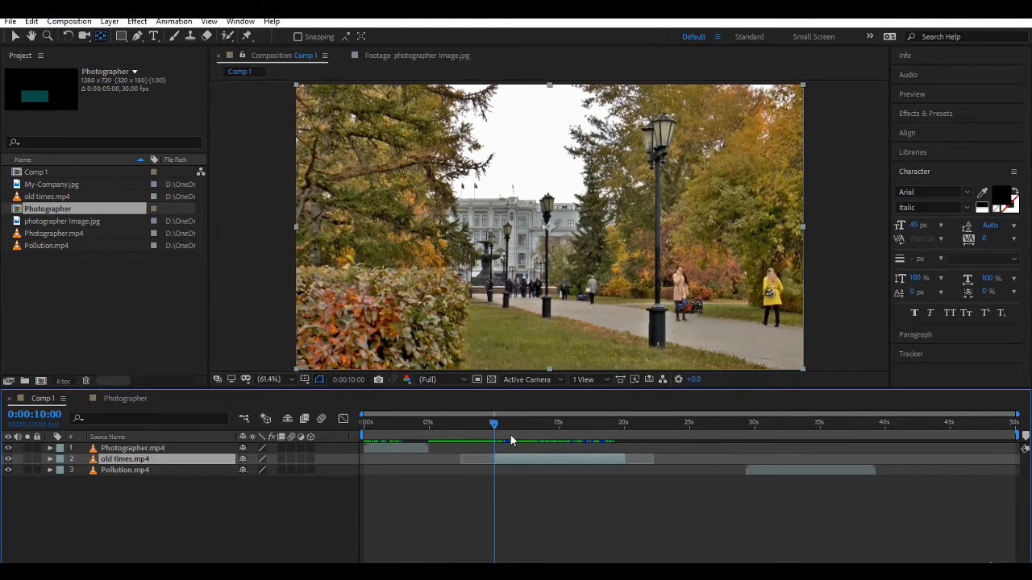
pyautogui.moveTo(494, 426); pyautogui.dragTo(559, 462)
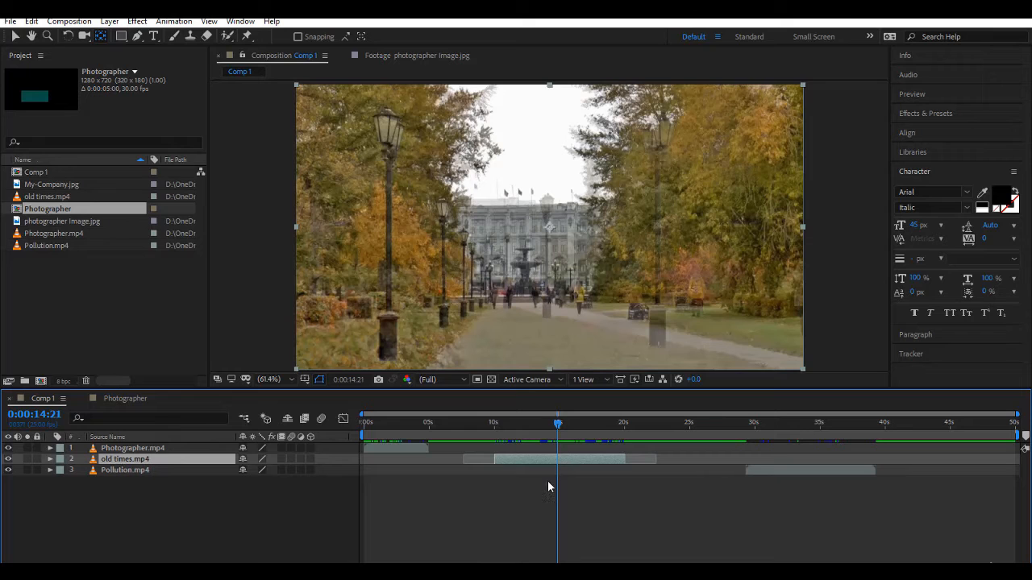
# In the Photographer composition, set the current time to 0:00:01:00 and try slipping the text layer without a keyframe selected.
pyautogui.click(127, 400)
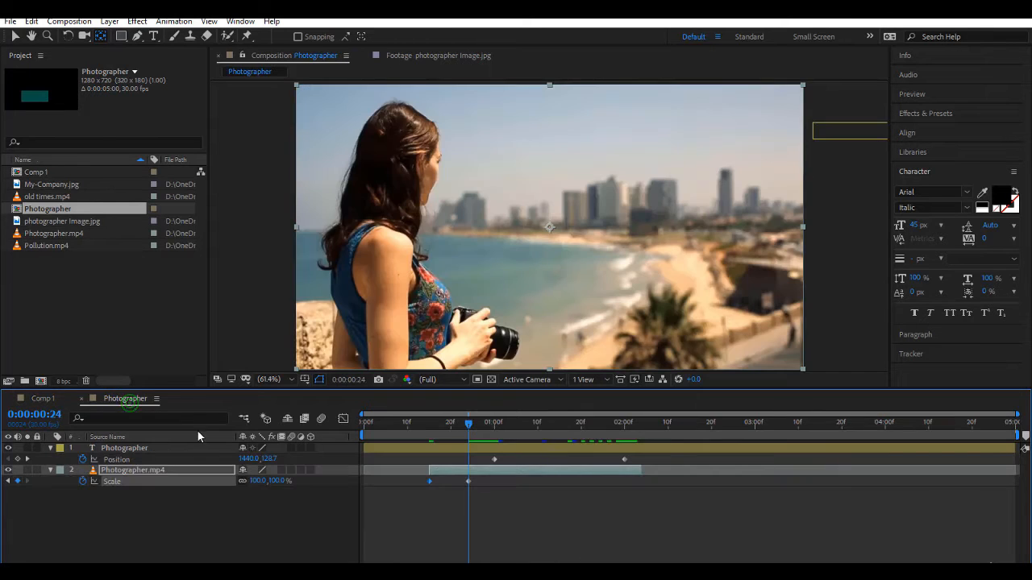
pyautogui.moveTo(468, 430); pyautogui.dragTo(494, 432)
pyautogui.click(444, 526)
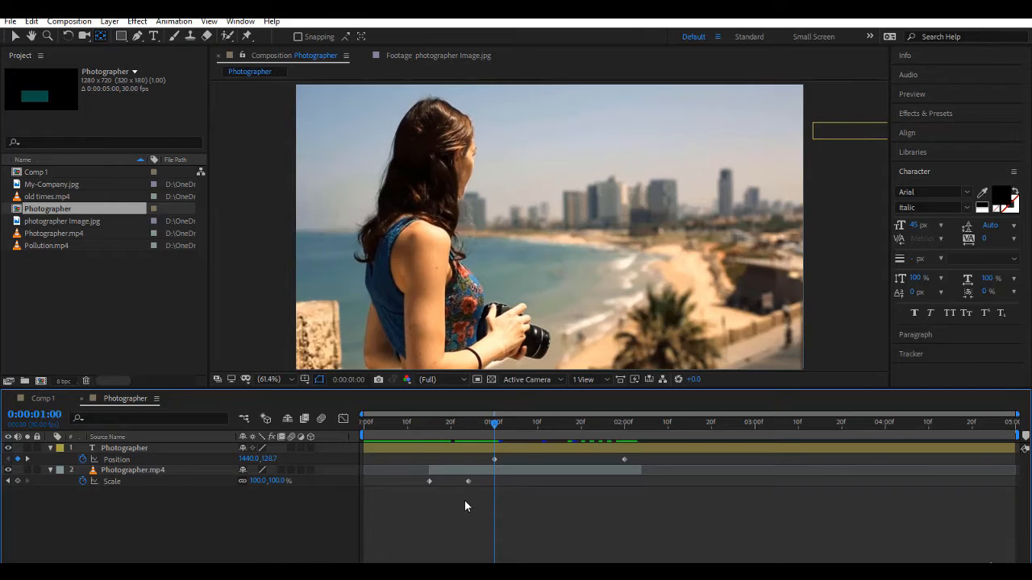
pyautogui.click(525, 449)
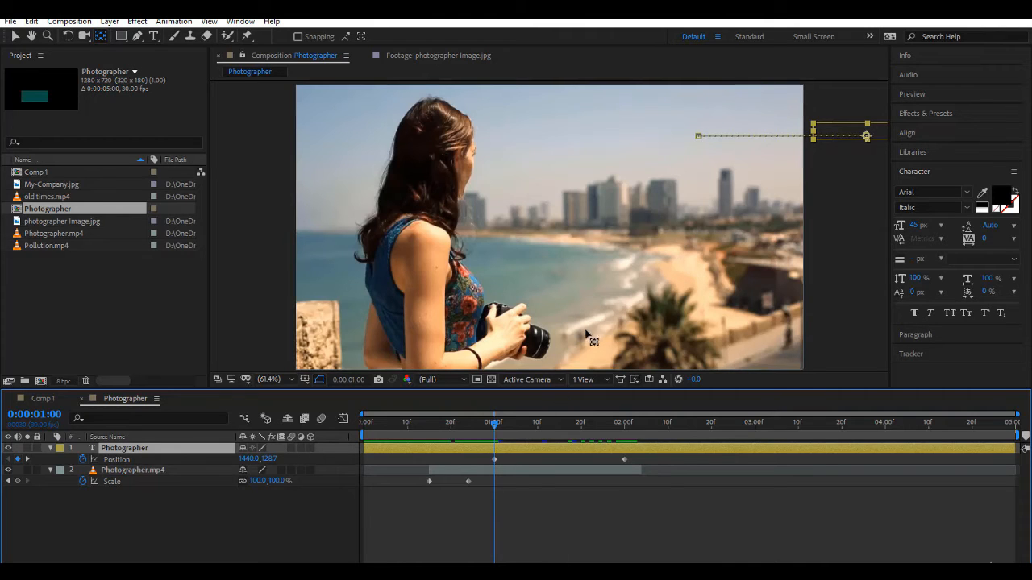
pyautogui.click(528, 449)
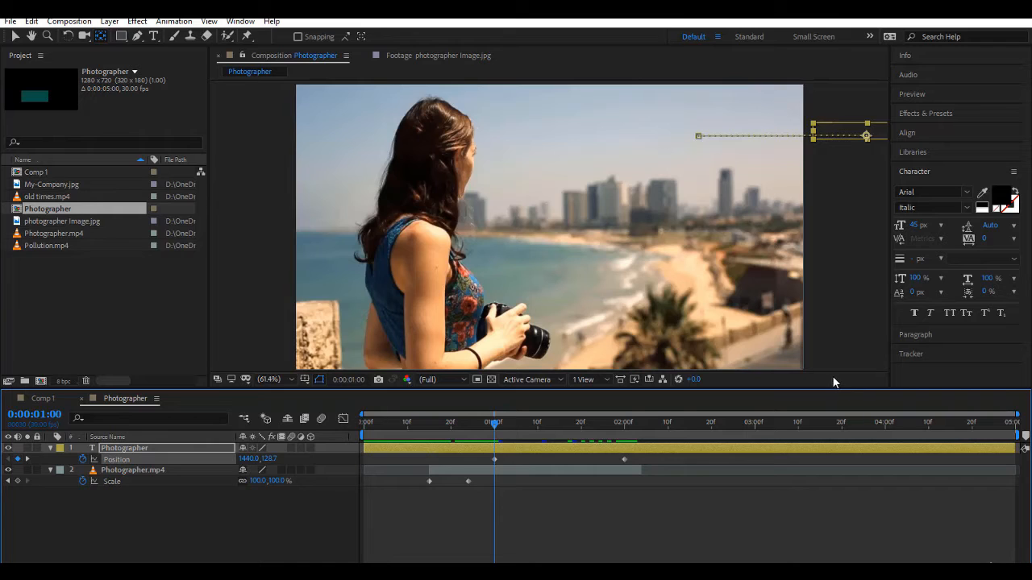
pyautogui.moveTo(636, 452); pyautogui.dragTo(524, 458)
# Slip the text layer with its second Position keyframe selected, moving that keyframe to about 0:00:02:11.
pyautogui.click(624, 460)
pyautogui.moveTo(449, 452); pyautogui.dragTo(564, 451)
pyautogui.hotkey('ctrl', 'z')
pyautogui.moveTo(584, 450); pyautogui.dragTo(512, 450)
pyautogui.moveTo(589, 449)
pyautogui.mouseDown()
pyautogui.moveTo(757, 454)
pyautogui.moveTo(573, 448)
pyautogui.moveTo(588, 448)
pyautogui.mouseUp()
# Slip the Photographer.mp4 footage earlier within its trimmed range, and try and undo a slip with the second Scale keyframe selected.
pyautogui.click(453, 473)
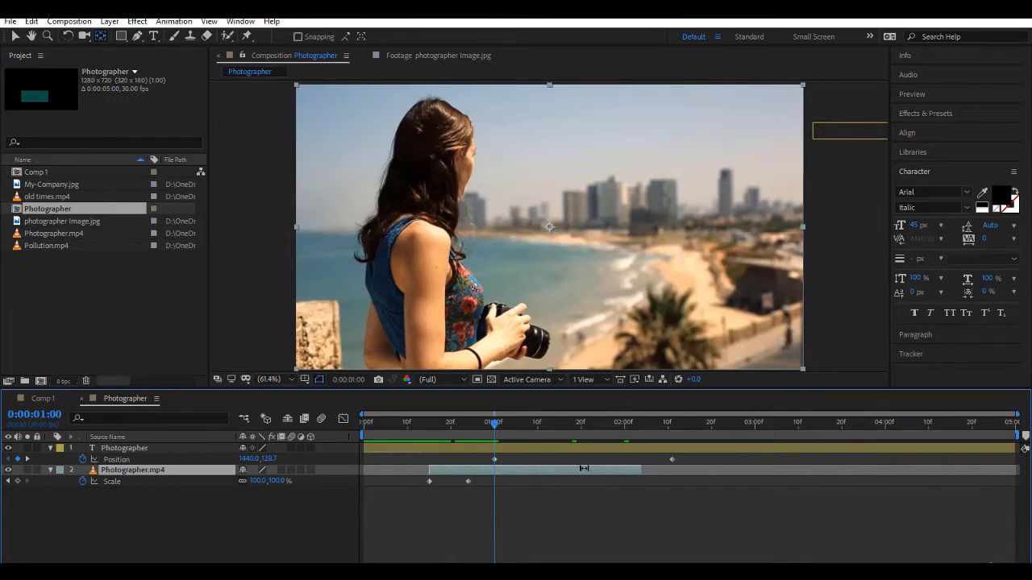
pyautogui.click(612, 470)
pyautogui.moveTo(612, 469); pyautogui.dragTo(555, 474)
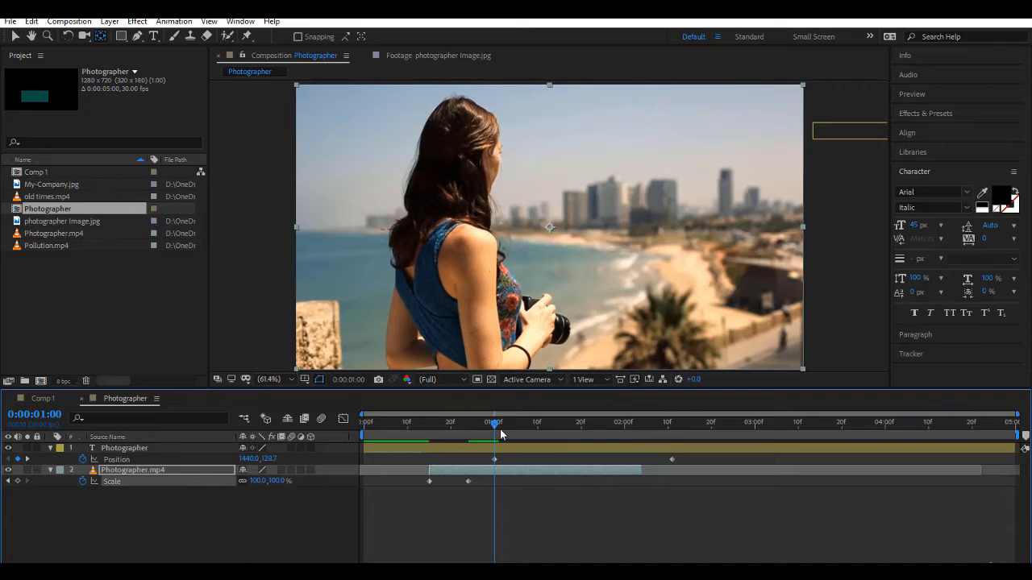
pyautogui.moveTo(470, 482); pyautogui.dragTo(540, 475)
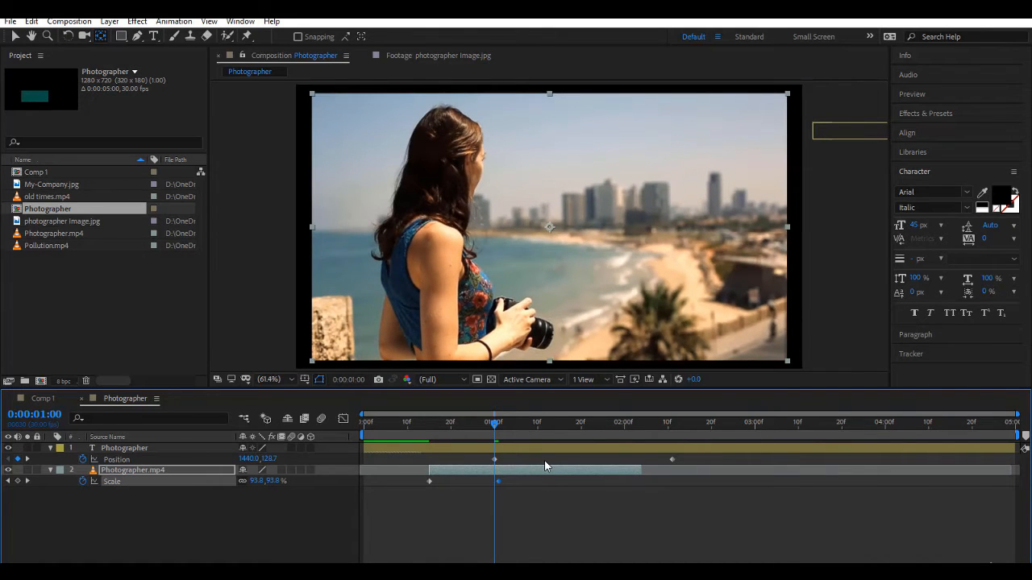
pyautogui.hotkey('ctrl', 'z')
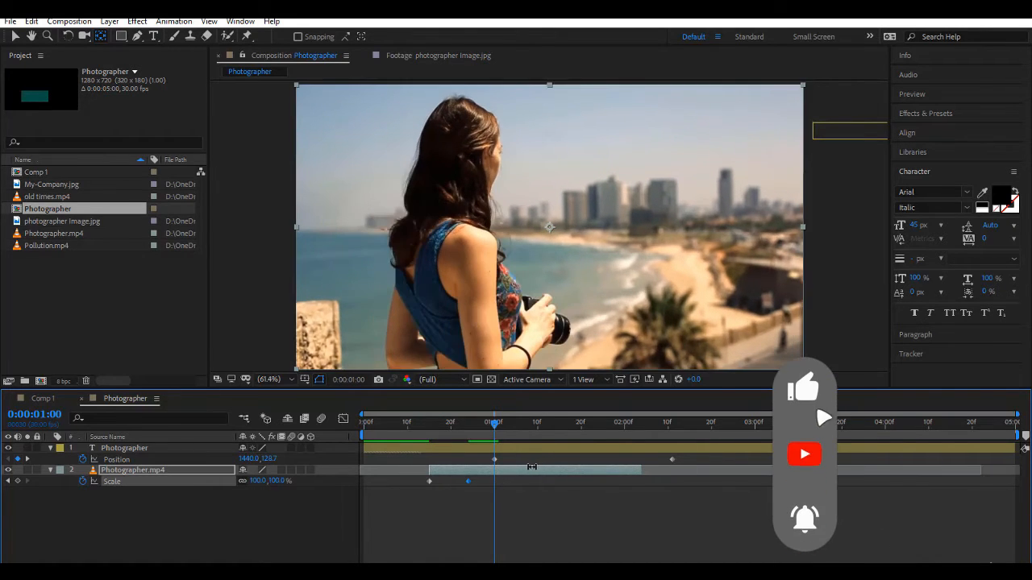
# Change the label colour of the Photographer text layer to Blue.
pyautogui.click(455, 448)
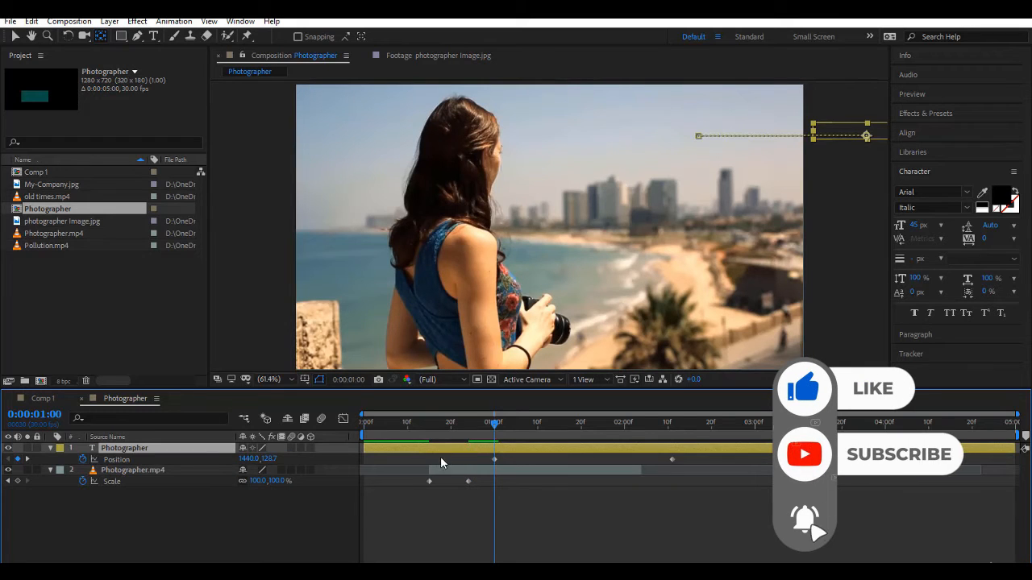
pyautogui.click(443, 470)
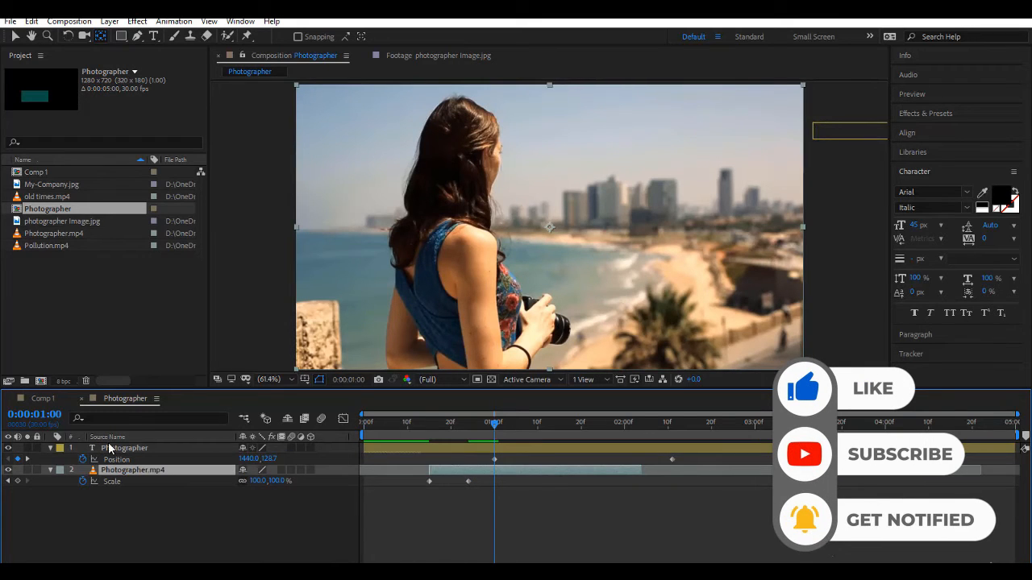
pyautogui.click(60, 448)
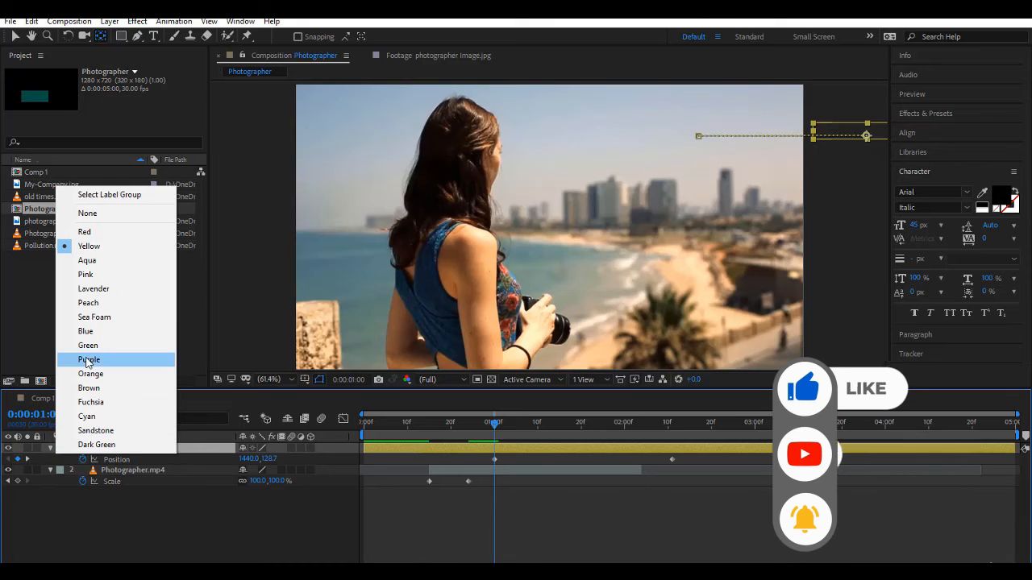
pyautogui.click(90, 331)
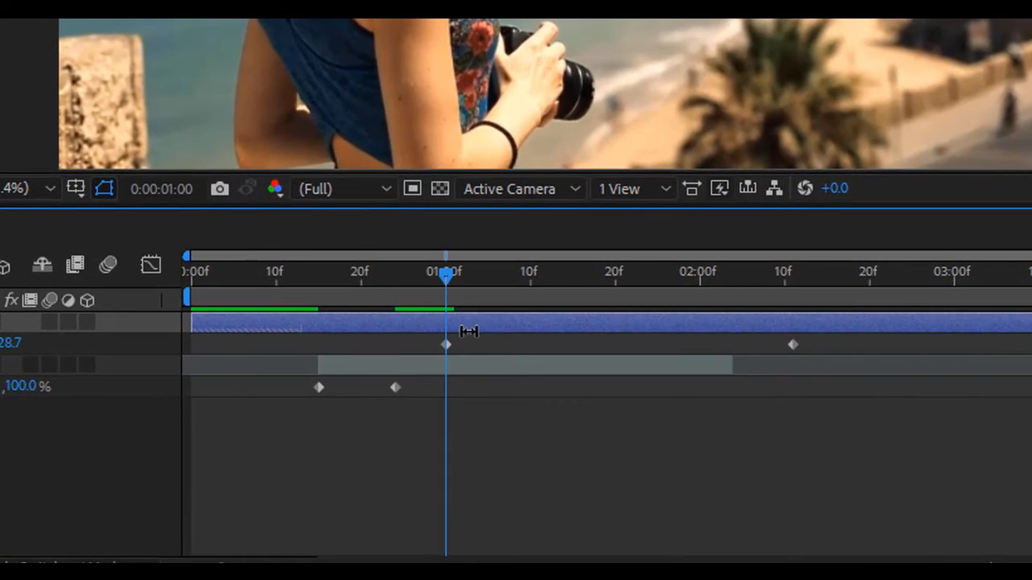
pyautogui.click(496, 323)
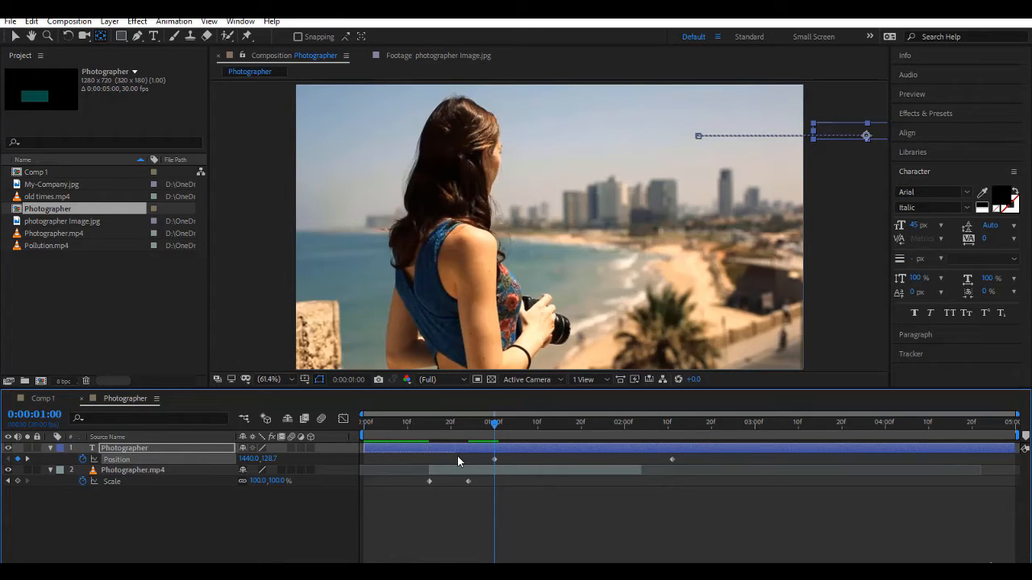
pyautogui.click(483, 449)
# Slip Photographer.mp4 later with its second Scale keyframe selected, moving that keyframe to about 0:00:01:12.
pyautogui.click(469, 474)
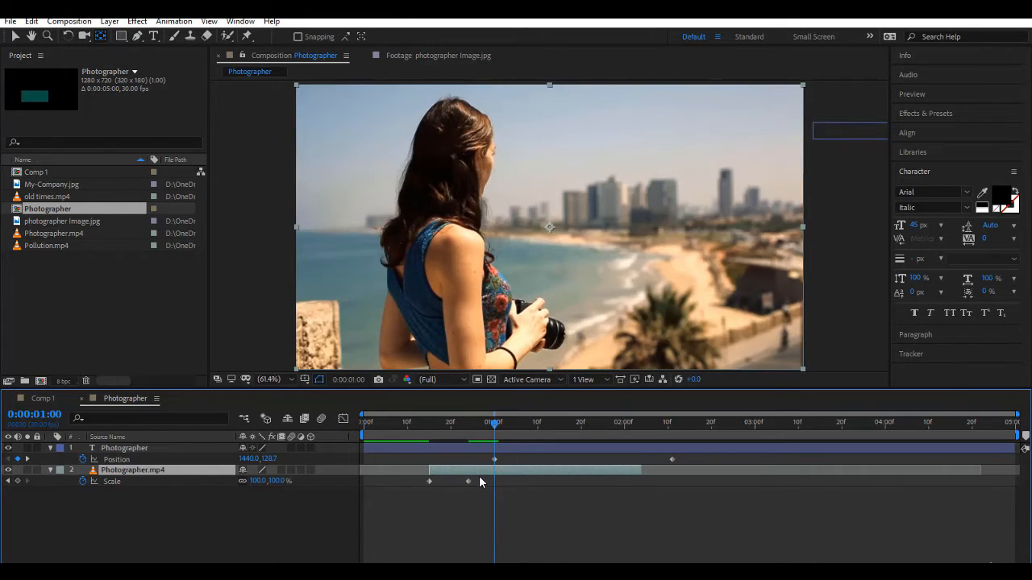
pyautogui.click(469, 481)
pyautogui.moveTo(474, 479); pyautogui.dragTo(554, 476)
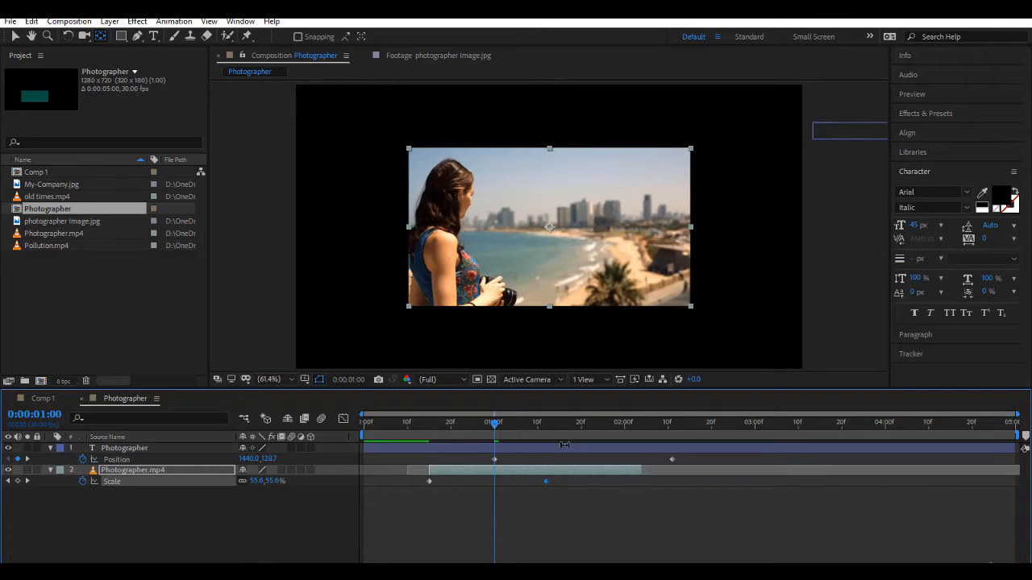
pyautogui.click(564, 447)
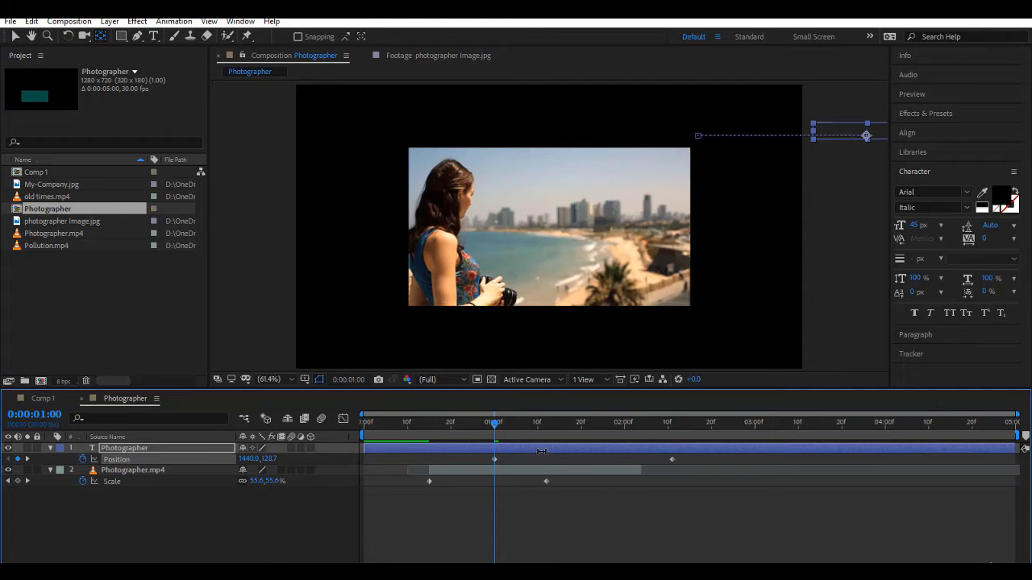
# Play back the Split Layers composition from the start to examine the clip and the empty time after it.
pyautogui.click(89, 224)
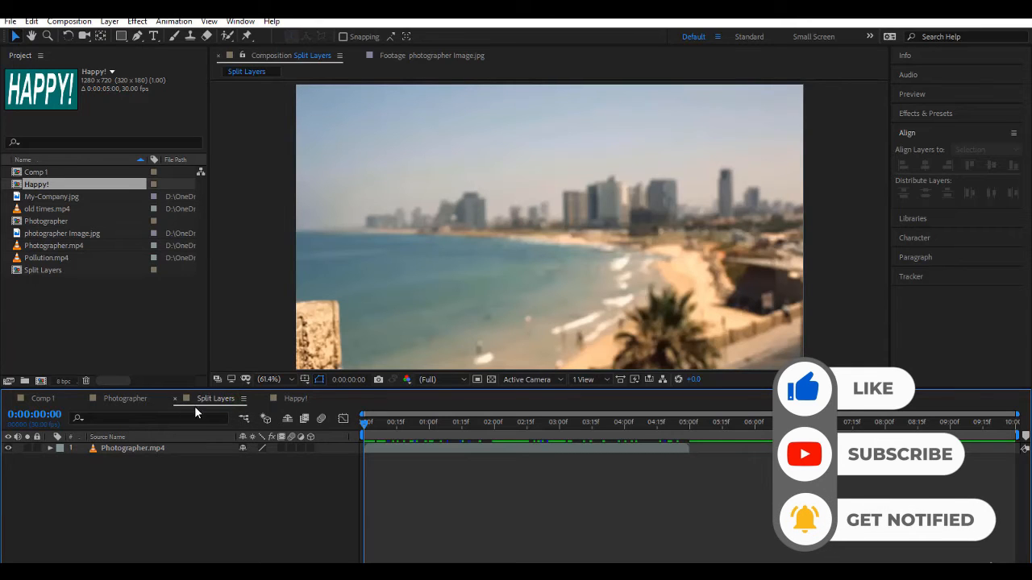
pyautogui.press('space')
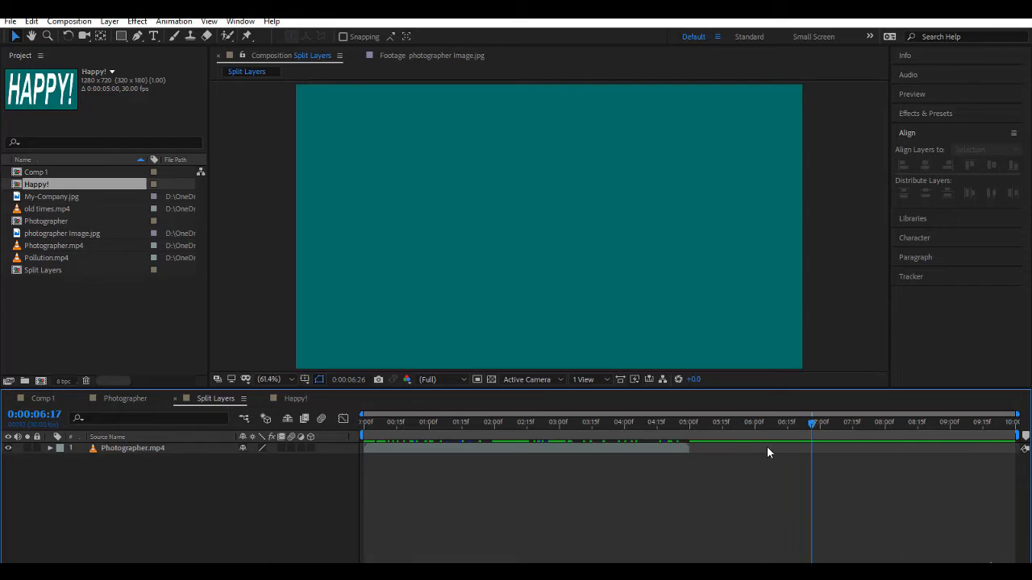
# Split the Photographer.mp4 layer in the Split Layers composition at 0:00:02:15.
pyautogui.moveTo(446, 467); pyautogui.dragTo(528, 481)
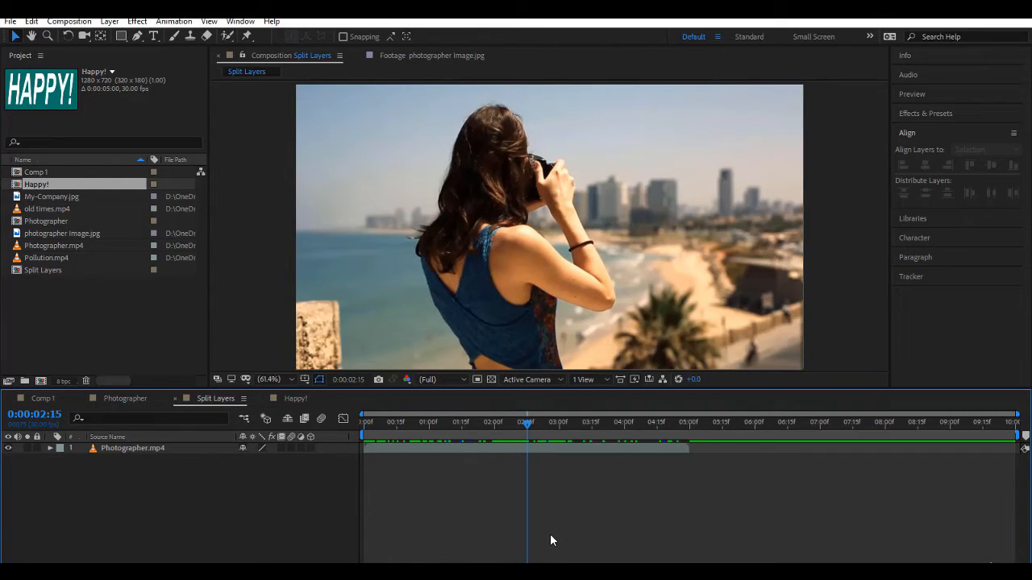
pyautogui.click(304, 399)
pyautogui.click(217, 401)
pyautogui.click(578, 453)
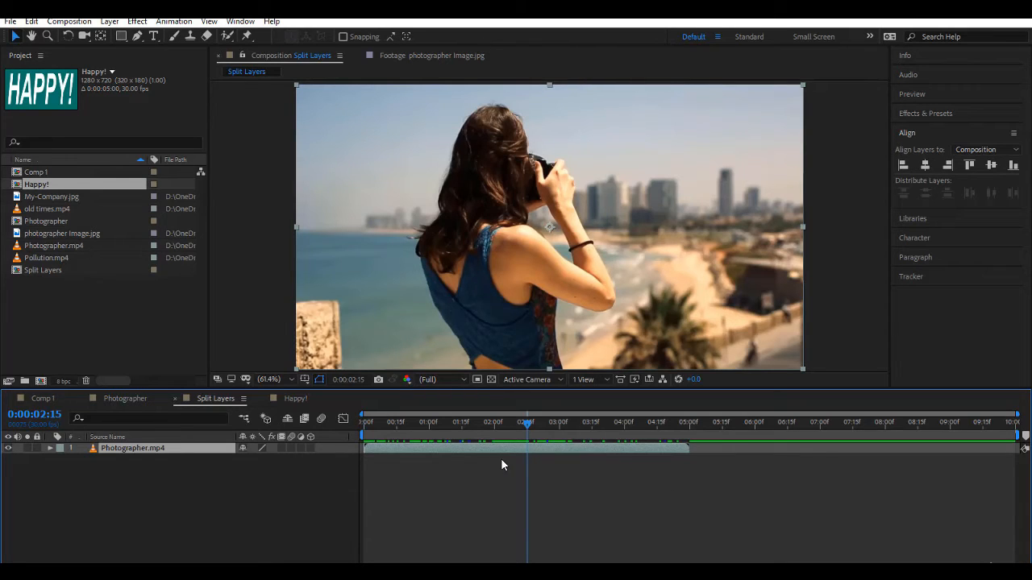
pyautogui.click(32, 21)
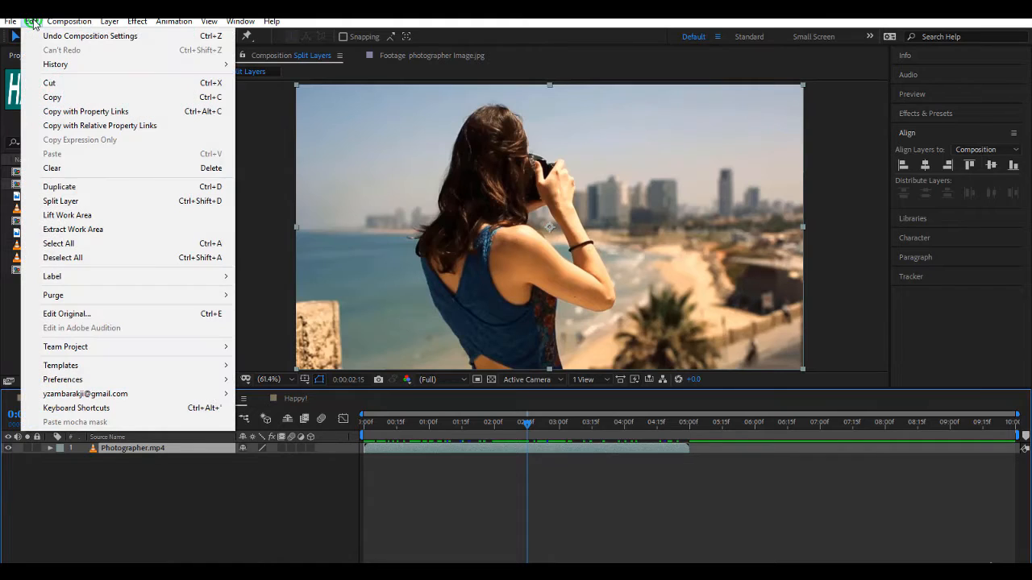
pyautogui.click(102, 204)
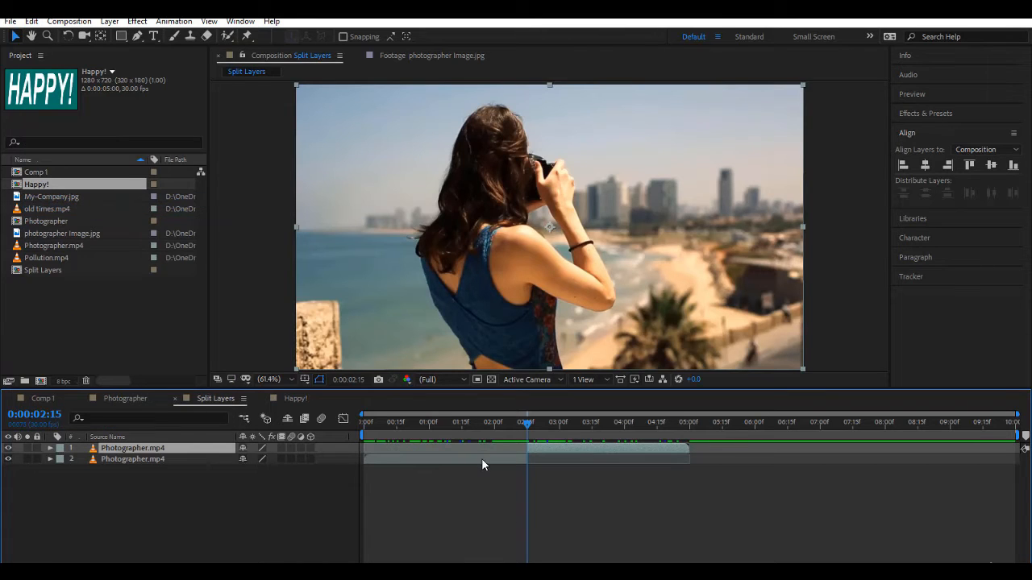
# Select the two halves of the split Photographer.mp4 layer in turn to examine their stacking order.
pyautogui.click(482, 460)
pyautogui.click(553, 449)
pyautogui.click(513, 458)
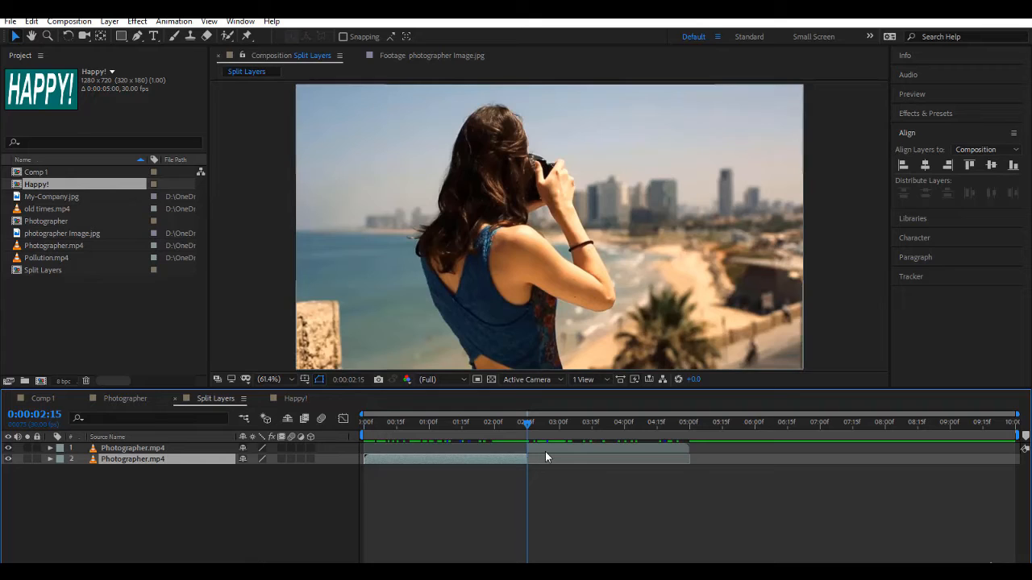
pyautogui.click(545, 451)
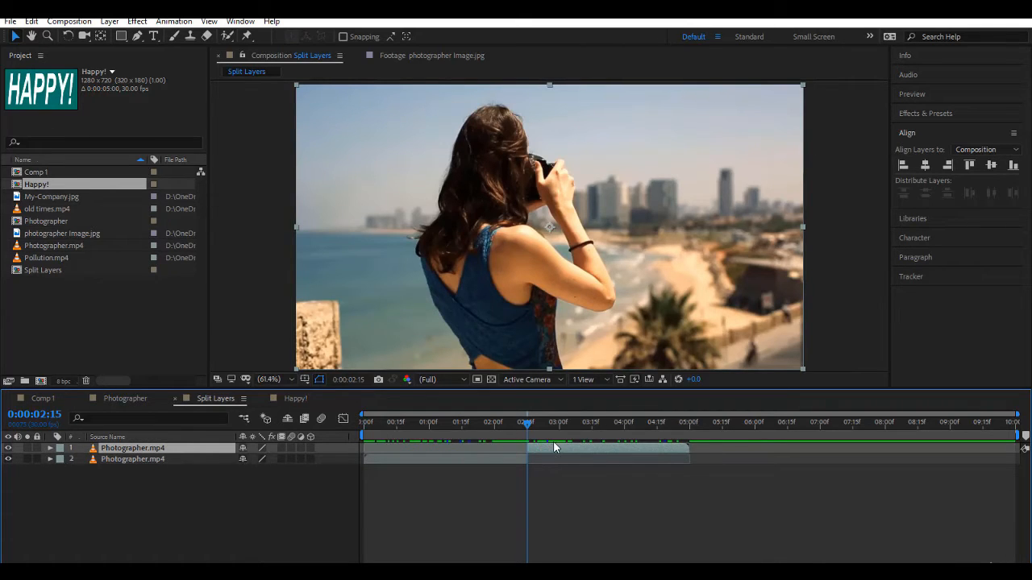
# Disable Create Split Layers Above Original Layer in the General preferences.
pyautogui.click(31, 21)
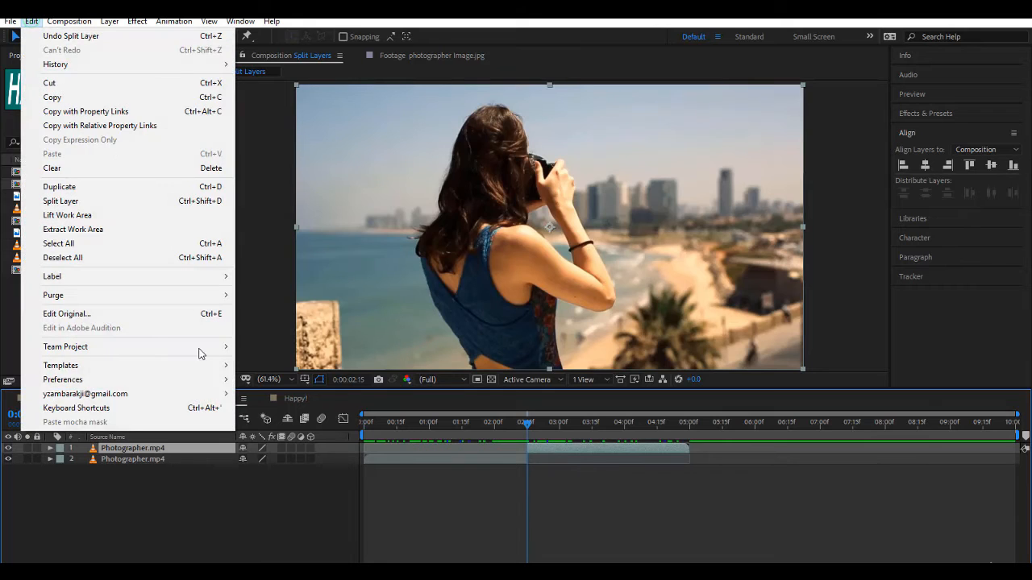
pyautogui.moveTo(182, 381)
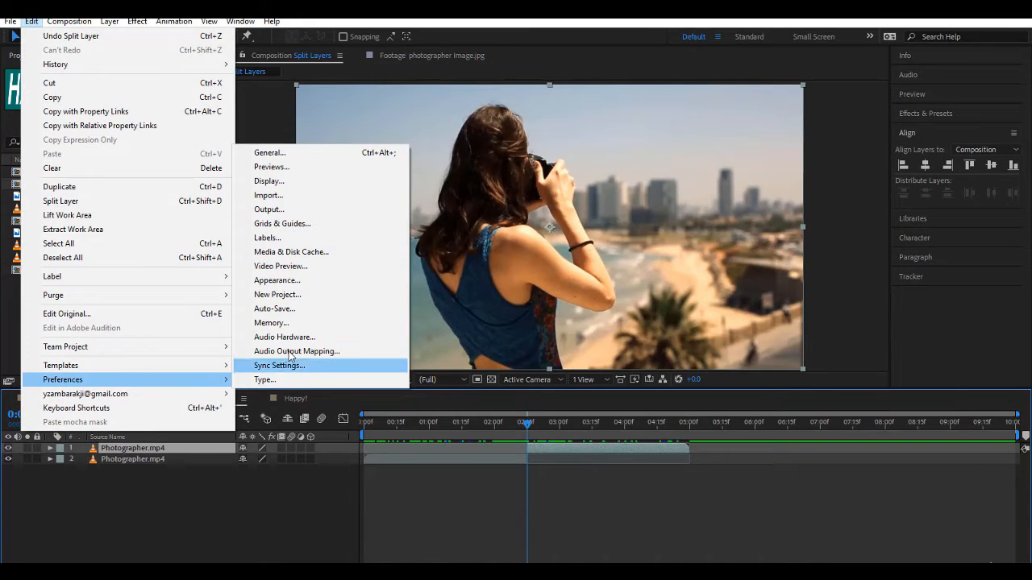
pyautogui.click(317, 156)
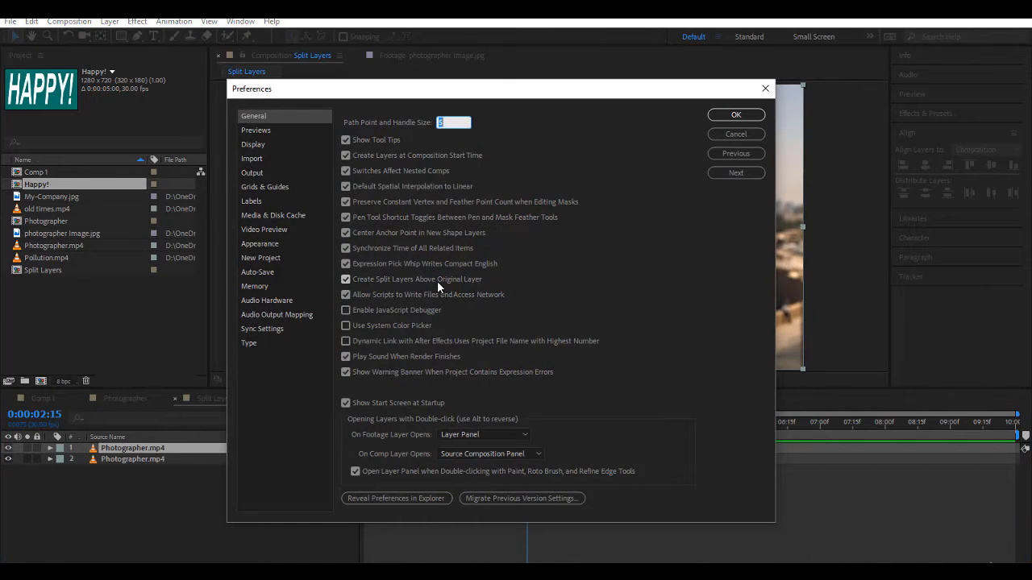
pyautogui.click(367, 280)
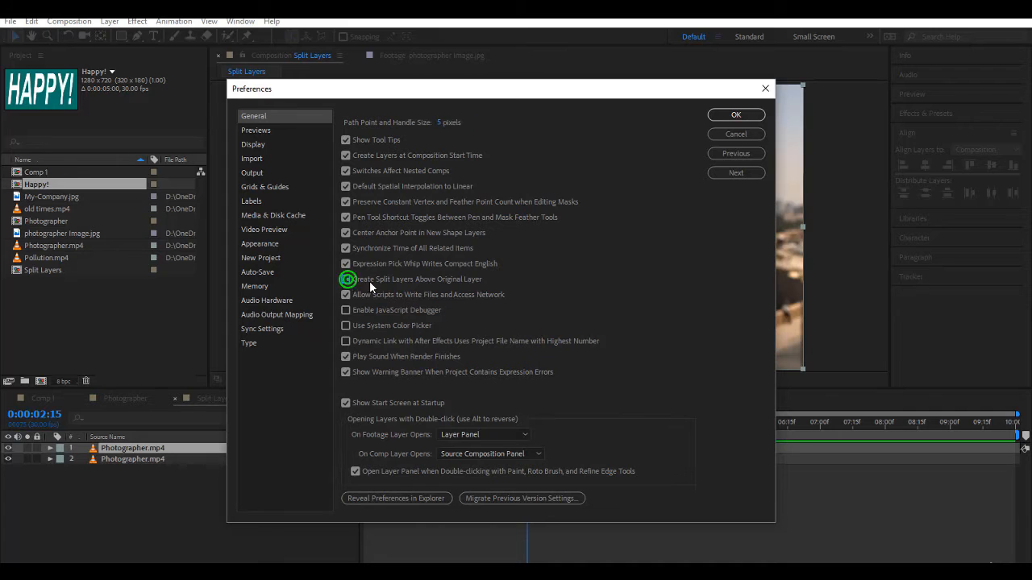
pyautogui.click(750, 113)
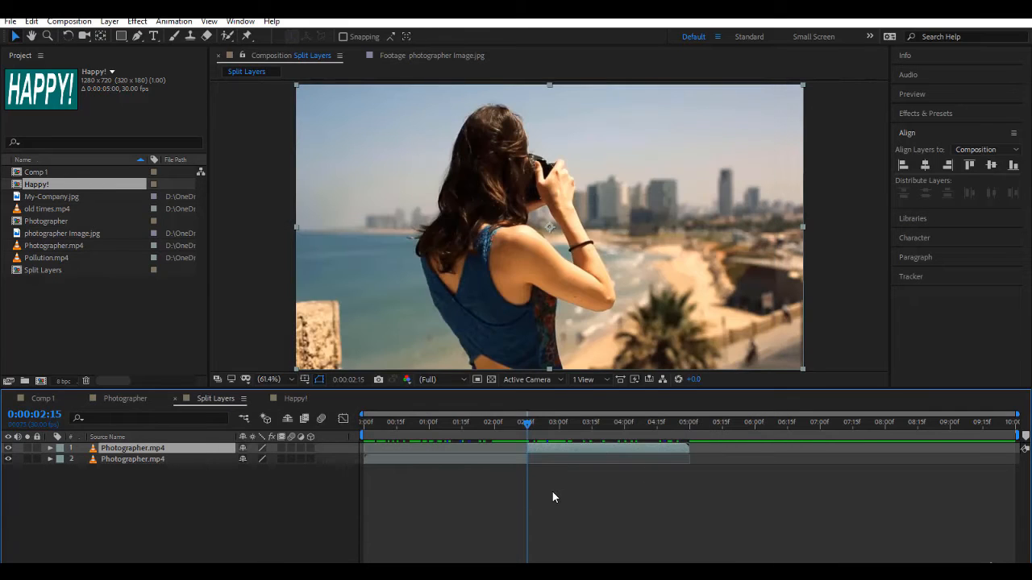
# Undo the split of Photographer.mp4, split it again at 0:00:02:15, and examine the stacking order of the two halves.
pyautogui.hotkey('ctrl', 'z')
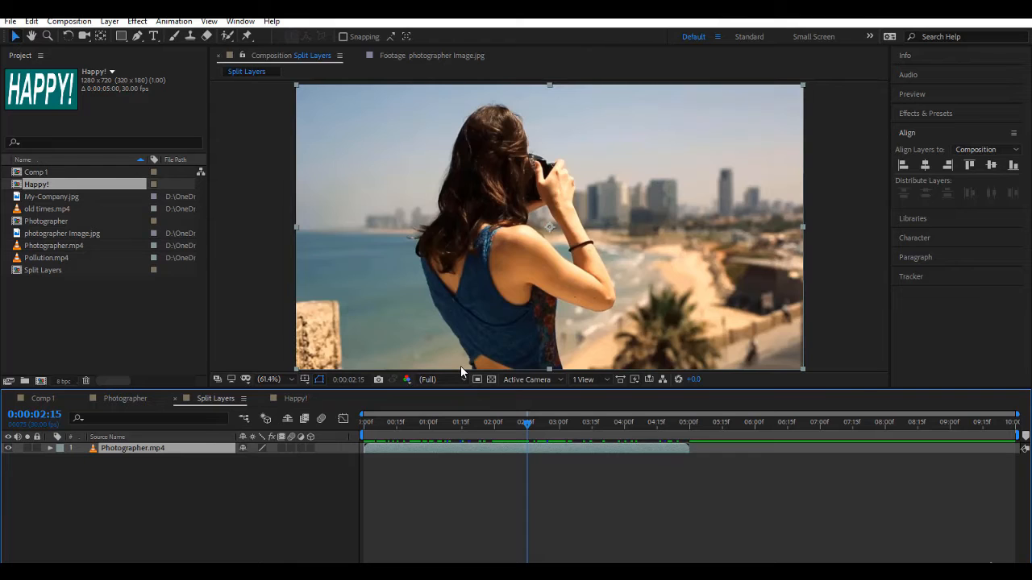
pyautogui.hotkey('ctrl', 'shift', 'd')
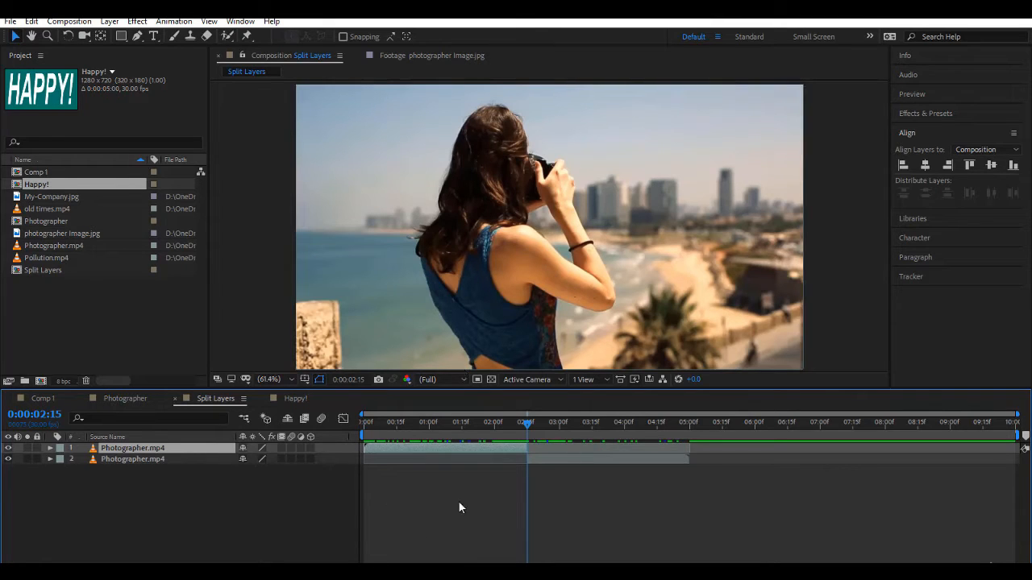
pyautogui.click(537, 460)
pyautogui.click(493, 452)
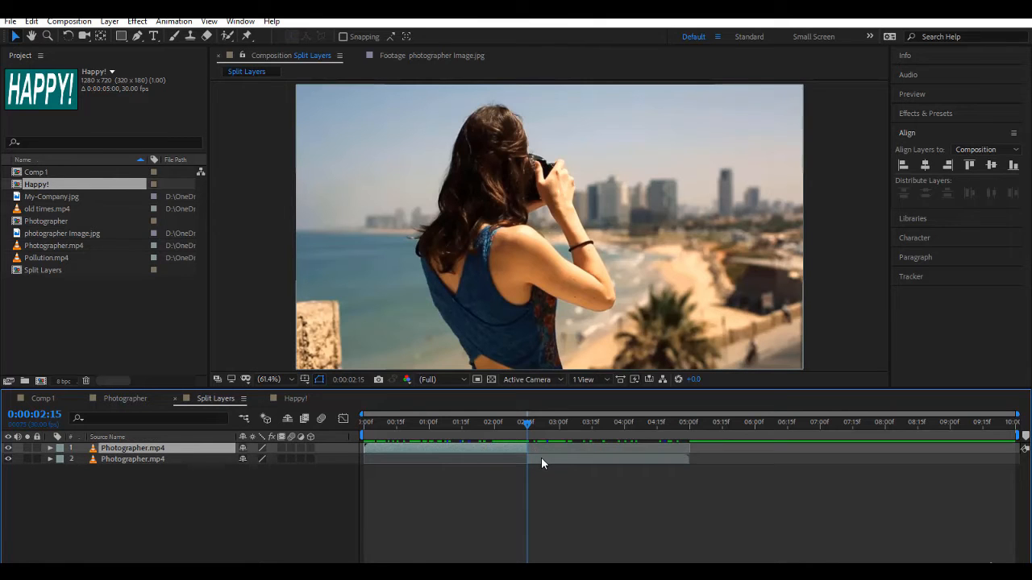
pyautogui.click(541, 460)
# Enable Create Split Layers Above Original Layer in the General preferences.
pyautogui.click(31, 21)
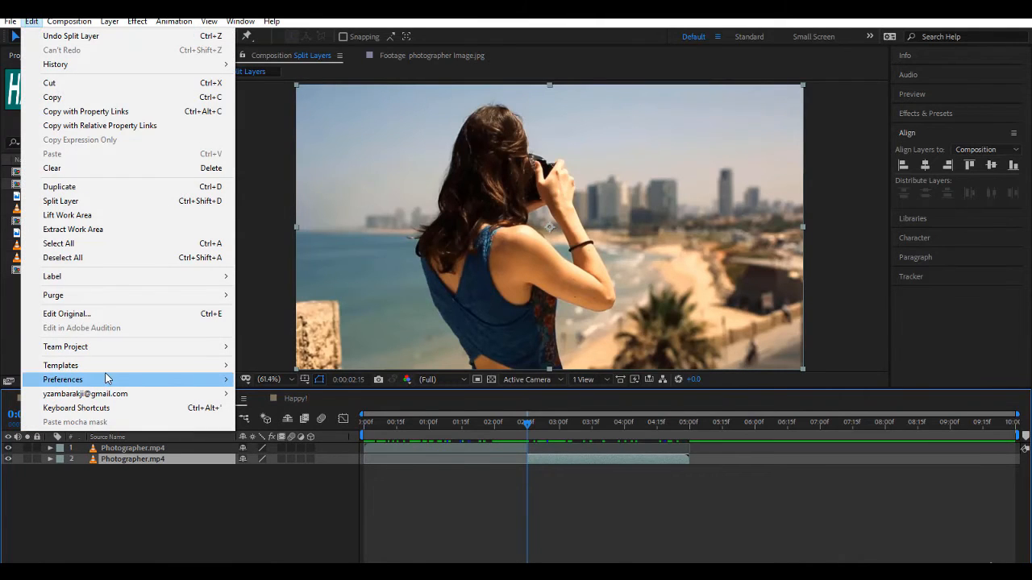
pyautogui.moveTo(107, 379)
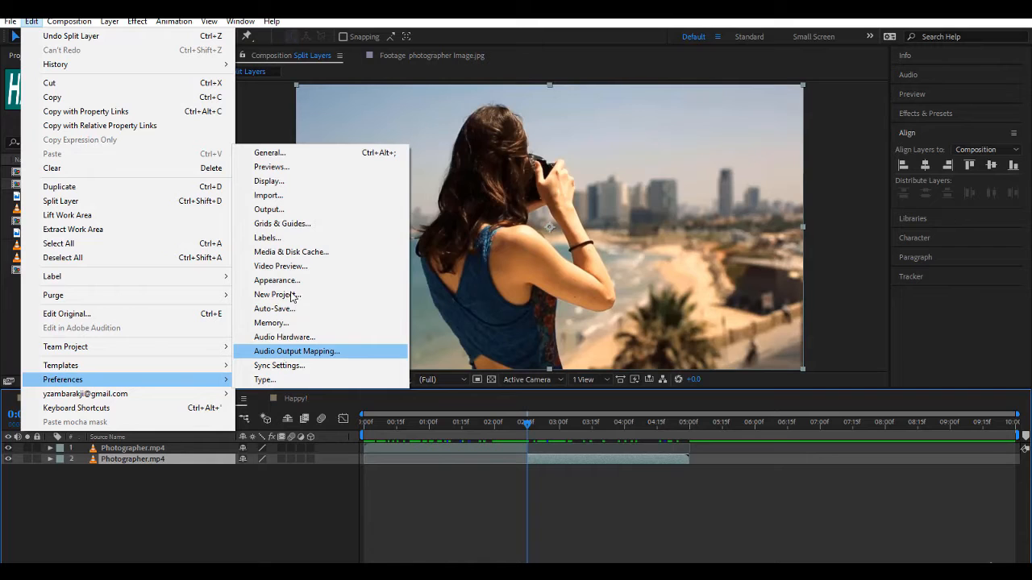
pyautogui.click(309, 153)
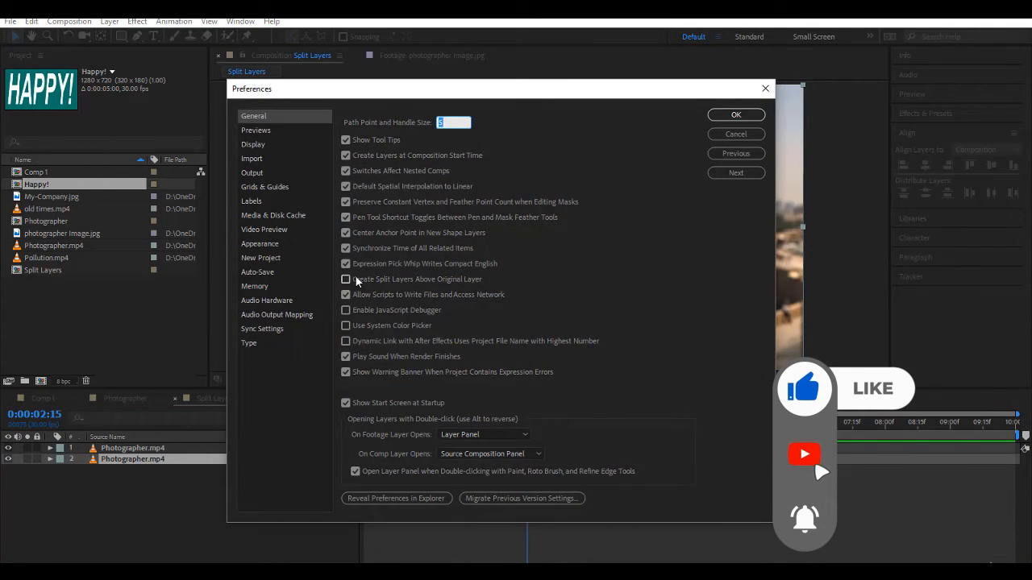
pyautogui.click(355, 280)
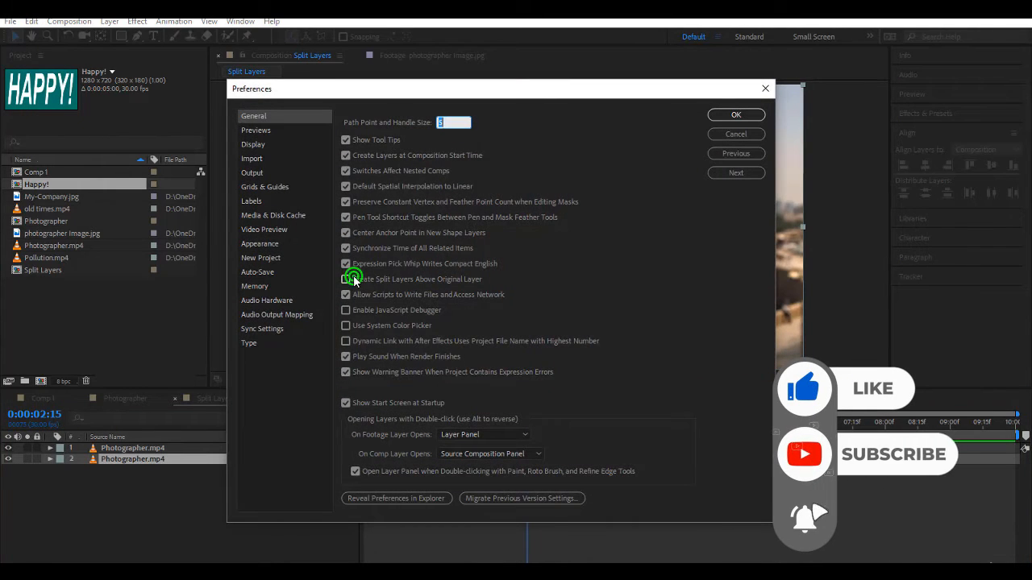
pyautogui.click(740, 115)
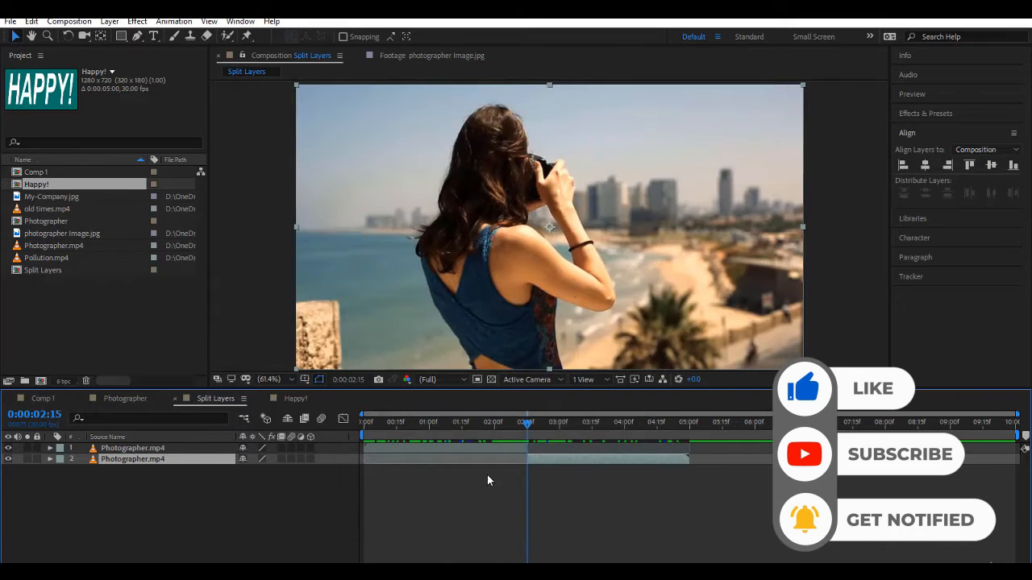
# Undo the last split and split Photographer.mp4 again at 0:00:02:15, inspecting the cut at frame level.
pyautogui.hotkey('ctrl', 'z')
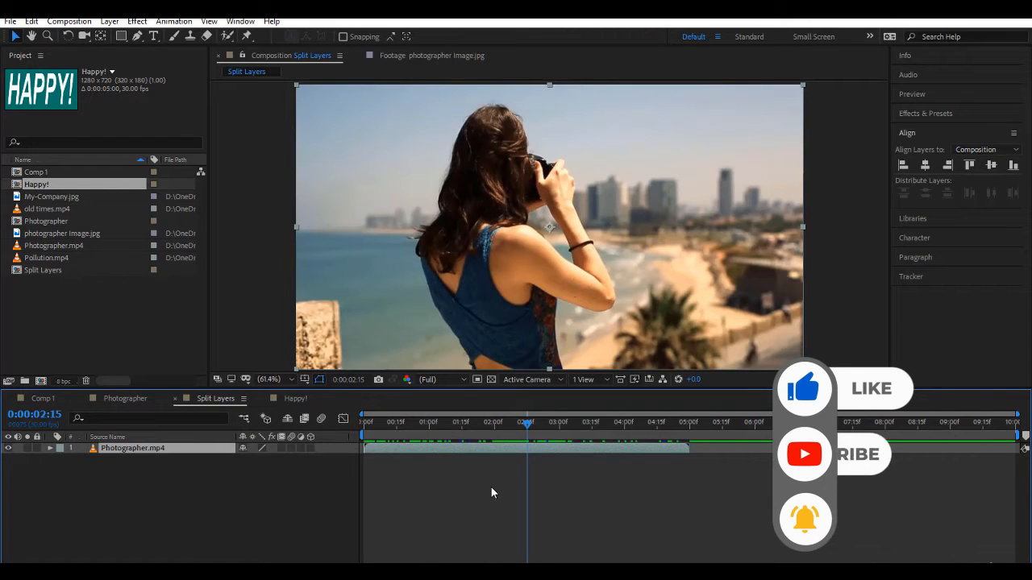
pyautogui.hotkey('ctrl', 'shift', 'd')
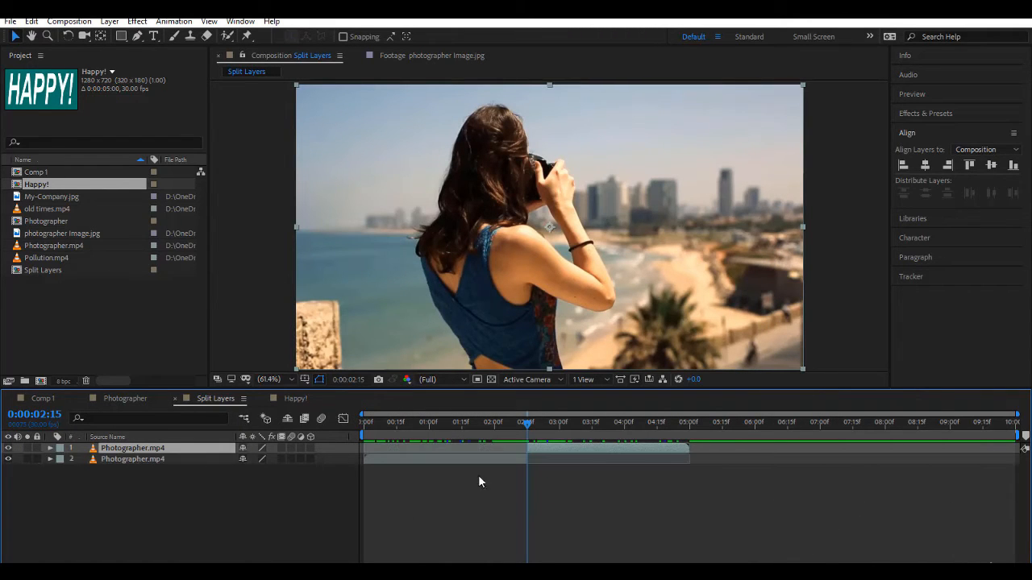
pyautogui.moveTo(522, 420); pyautogui.dragTo(521, 430)
pyautogui.press(';')
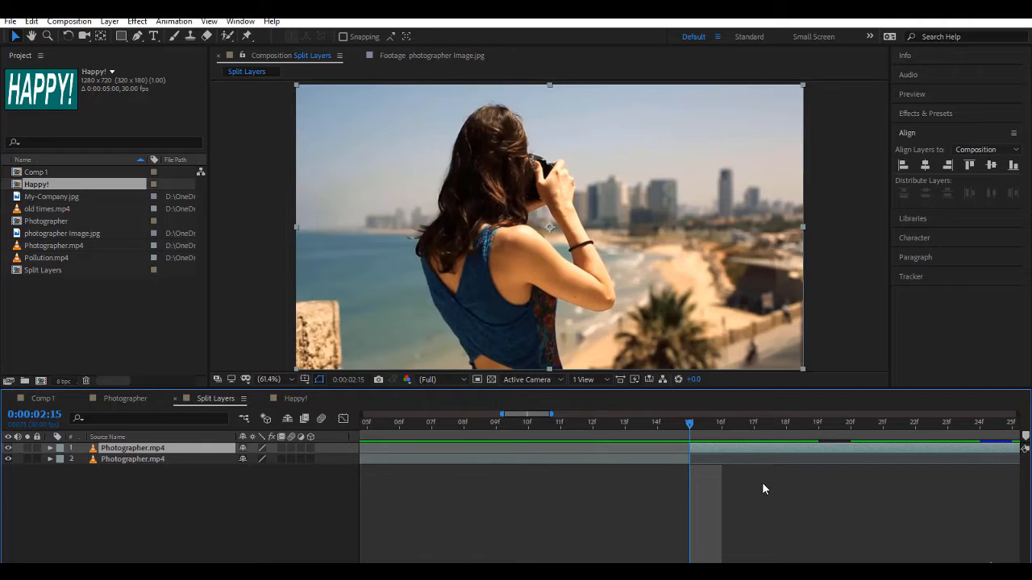
pyautogui.moveTo(691, 423)
pyautogui.mouseDown()
pyautogui.moveTo(724, 428)
pyautogui.moveTo(694, 434)
pyautogui.mouseUp()
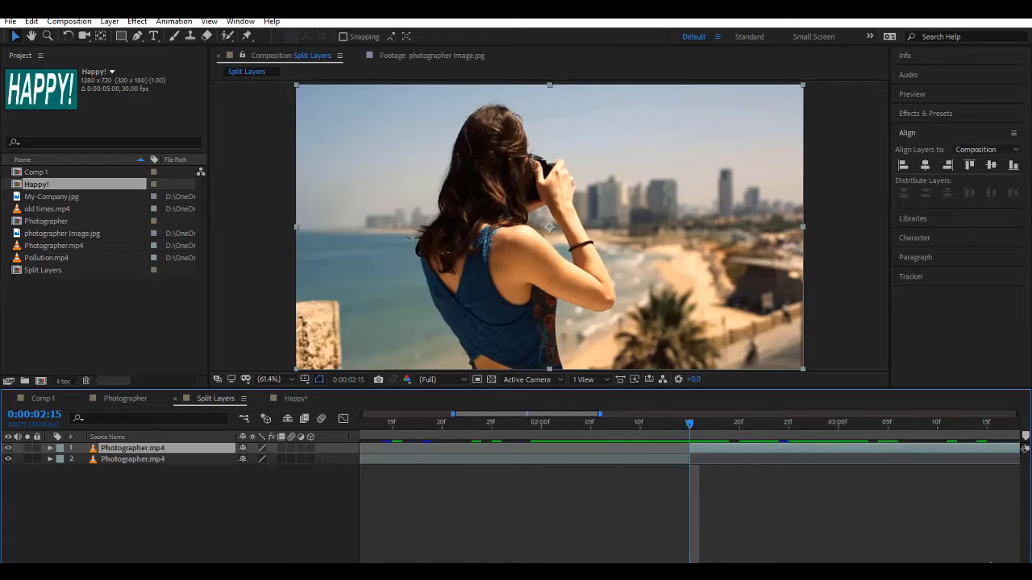
pyautogui.press('\\')
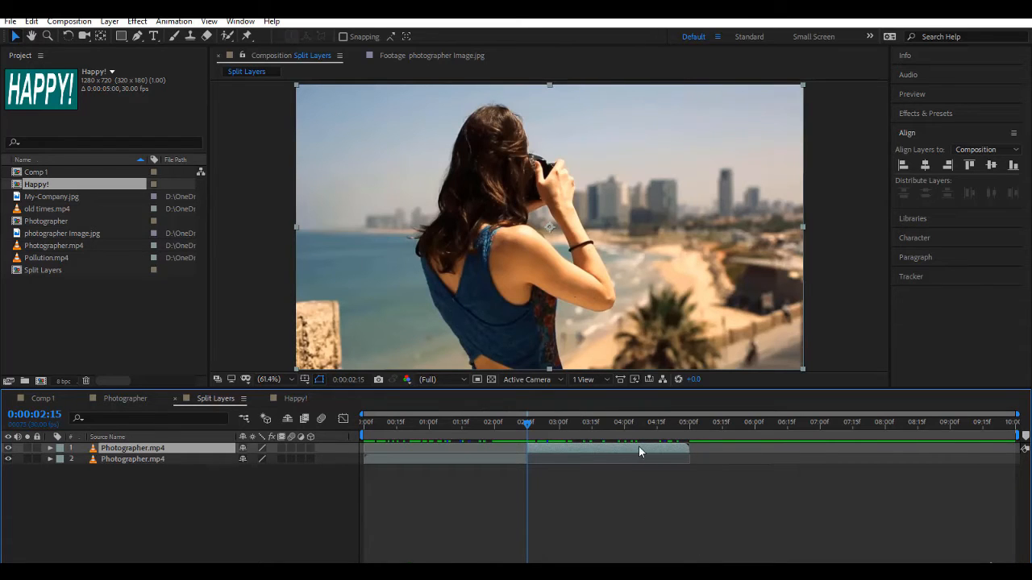
# Insert the Happy! composition as the top layer of Split Layers, starting at 0:00:02:15.
pyautogui.click(295, 398)
pyautogui.click(211, 398)
pyautogui.moveTo(66, 183); pyautogui.dragTo(529, 425)
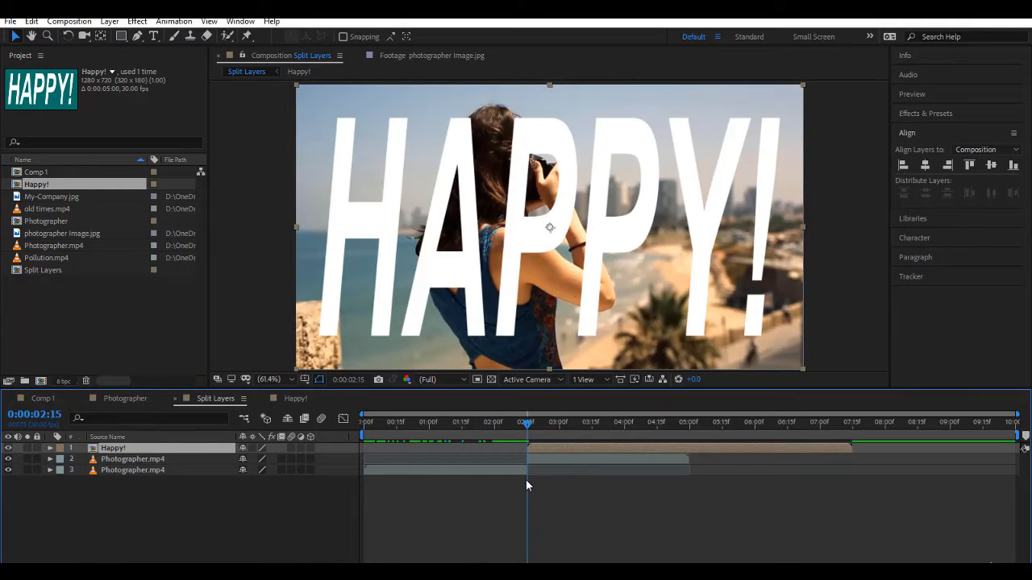
# Move the second half of Photographer.mp4 later so that it starts right where the Happy! layer ends.
pyautogui.click(563, 452)
pyautogui.press('o')
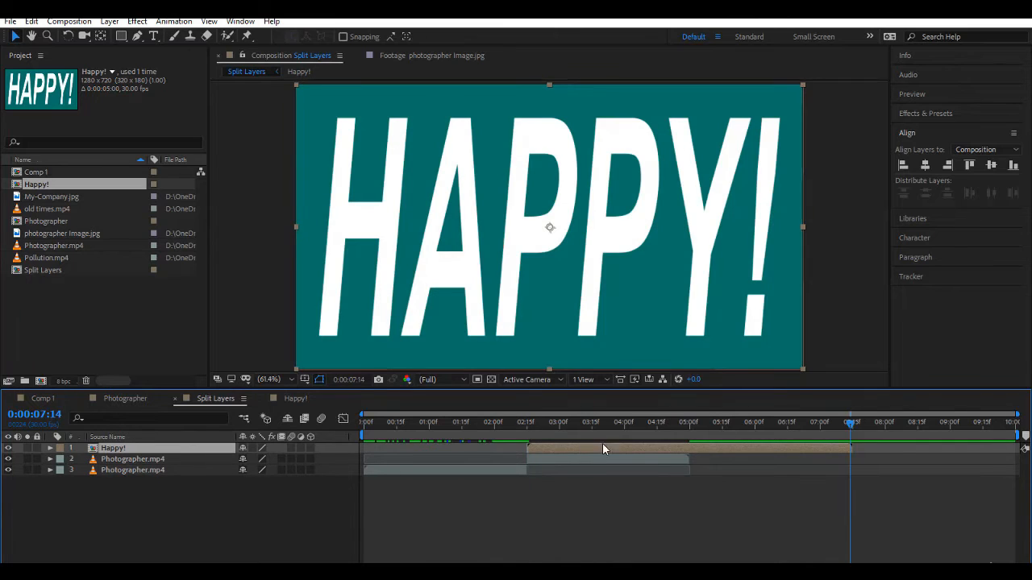
pyautogui.click(652, 460)
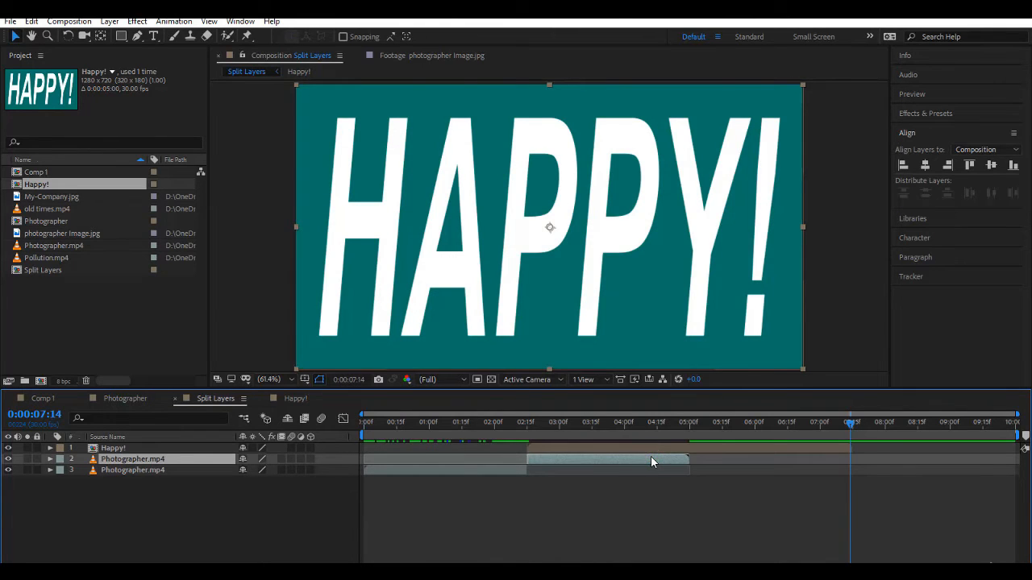
pyautogui.moveTo(652, 461); pyautogui.dragTo(976, 476)
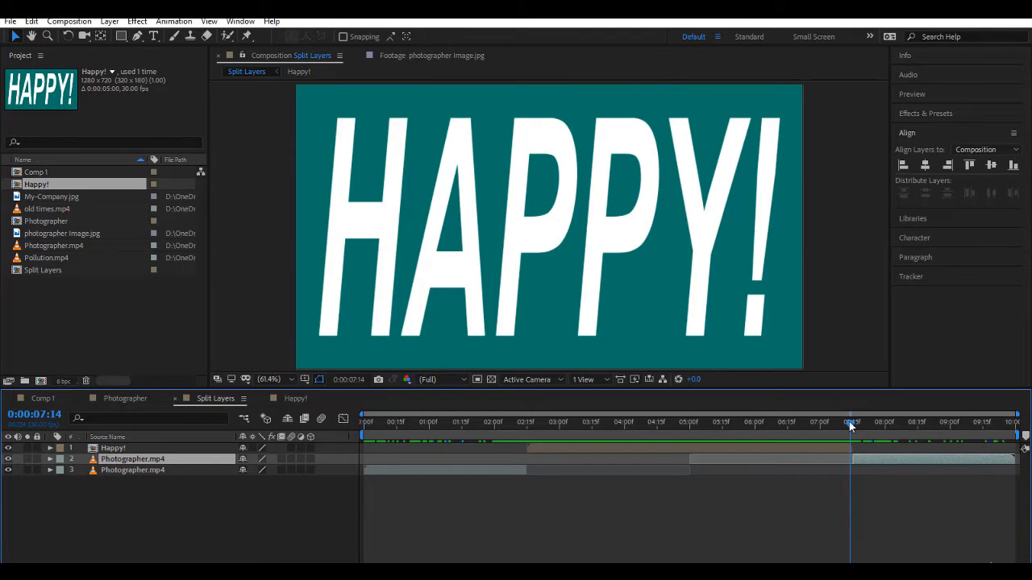
# Play back the Split Layers composition from the start to examine the Happy! insert between the two clips.
pyautogui.moveTo(854, 425); pyautogui.dragTo(340, 512)
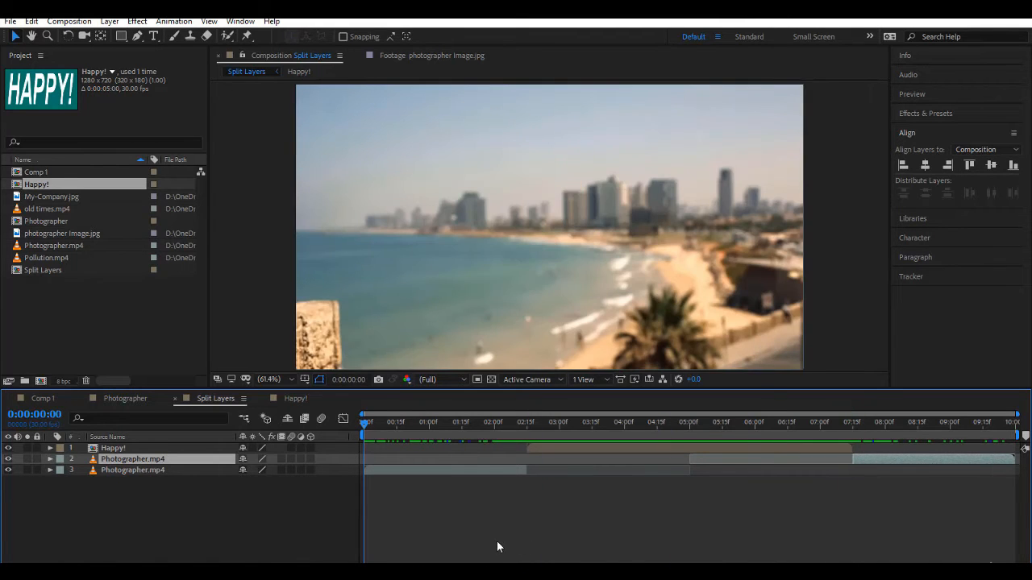
pyautogui.press('space')
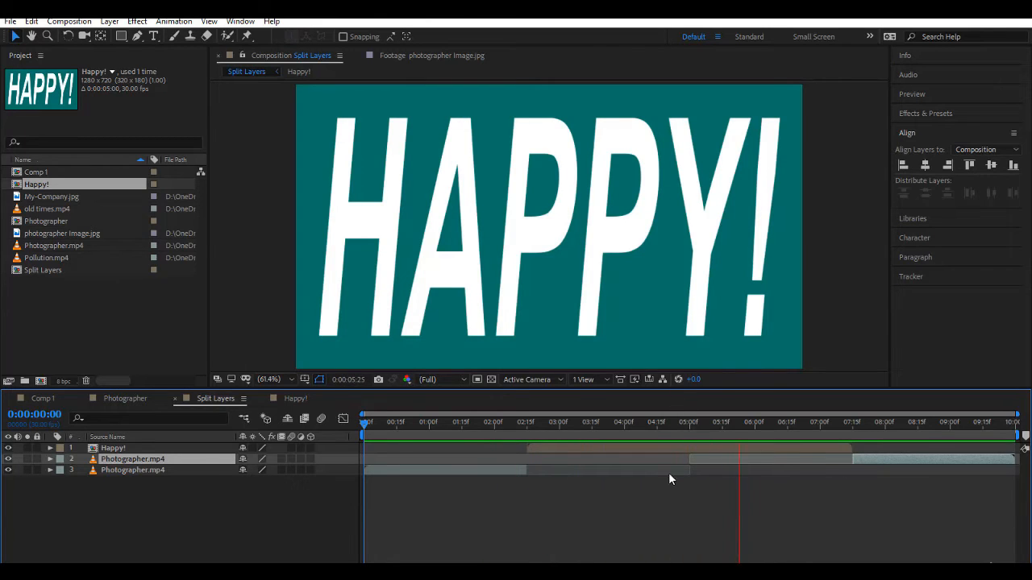
pyautogui.click(555, 435)
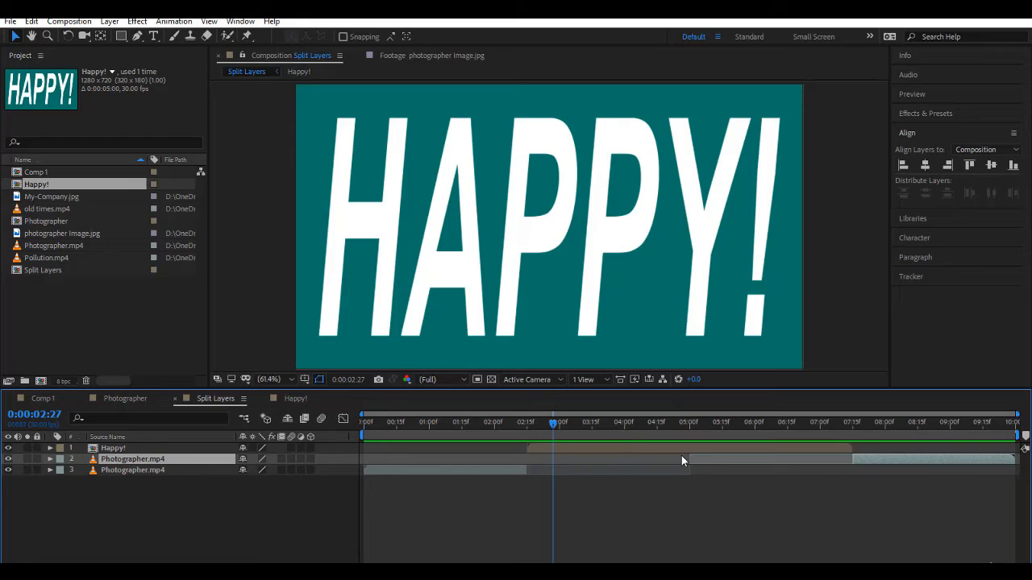
# Shift the Happy! layer earlier to start at about 0:00:01:25 and adjust the adjoining edges of both Photographer.mp4 clips to meet its ends.
pyautogui.click(493, 471)
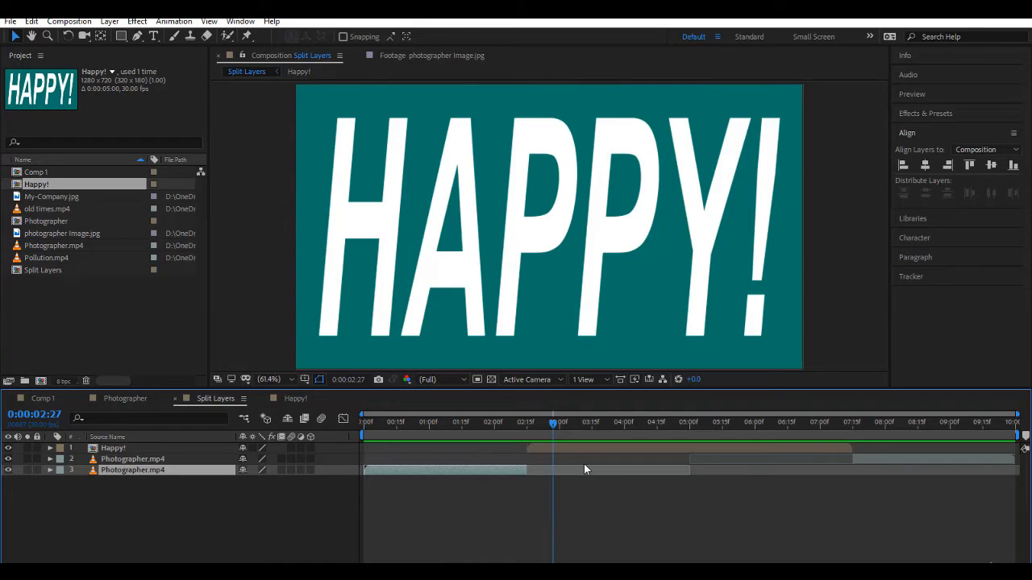
pyautogui.click(862, 461)
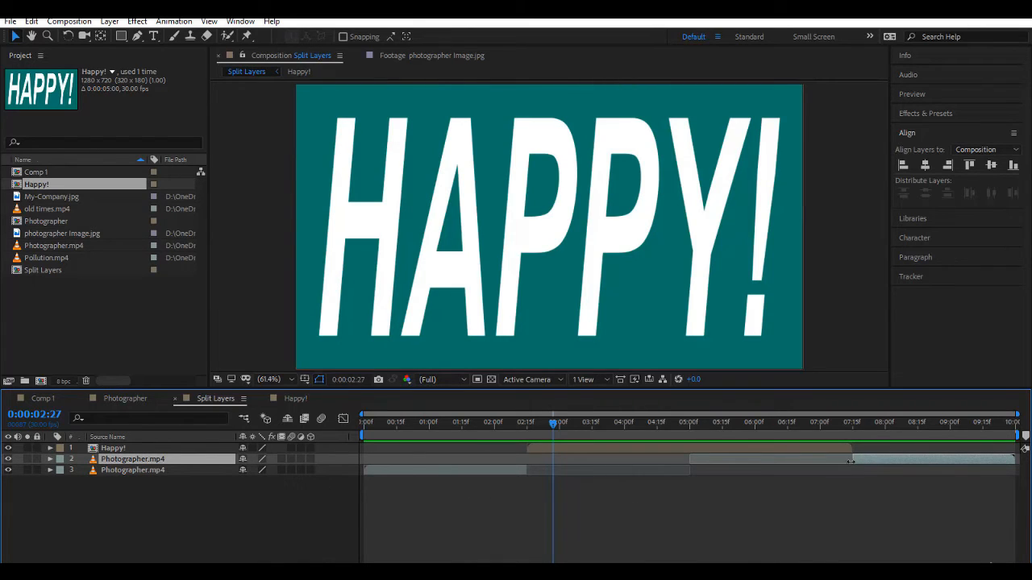
pyautogui.moveTo(852, 461); pyautogui.dragTo(798, 450)
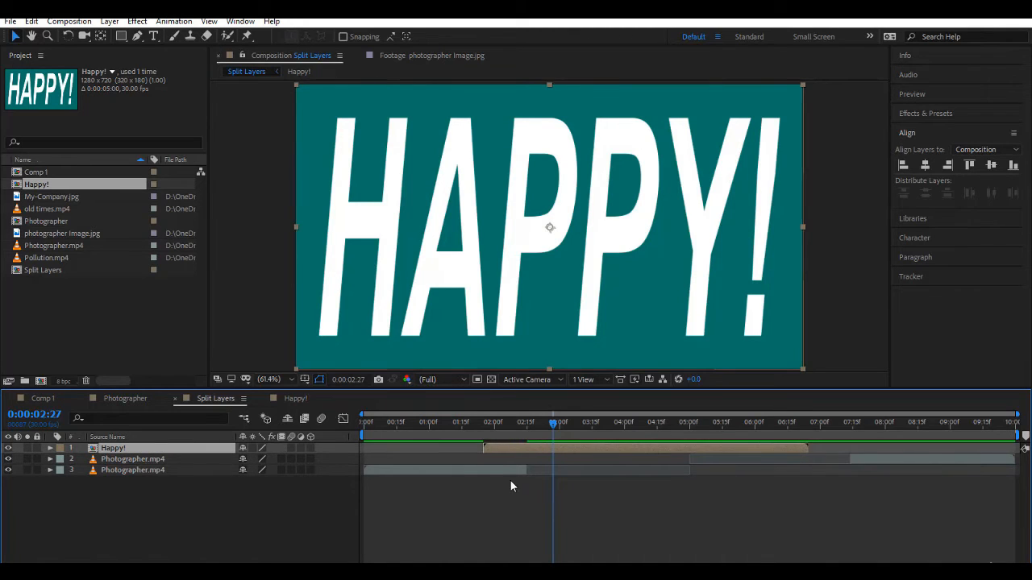
pyautogui.moveTo(530, 467); pyautogui.dragTo(484, 471)
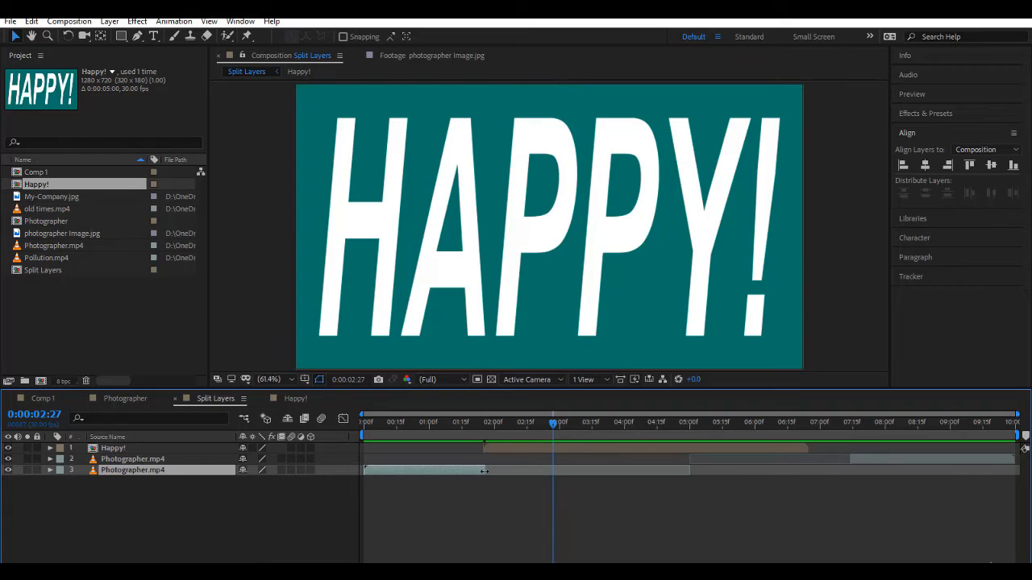
pyautogui.moveTo(850, 460); pyautogui.dragTo(808, 460)
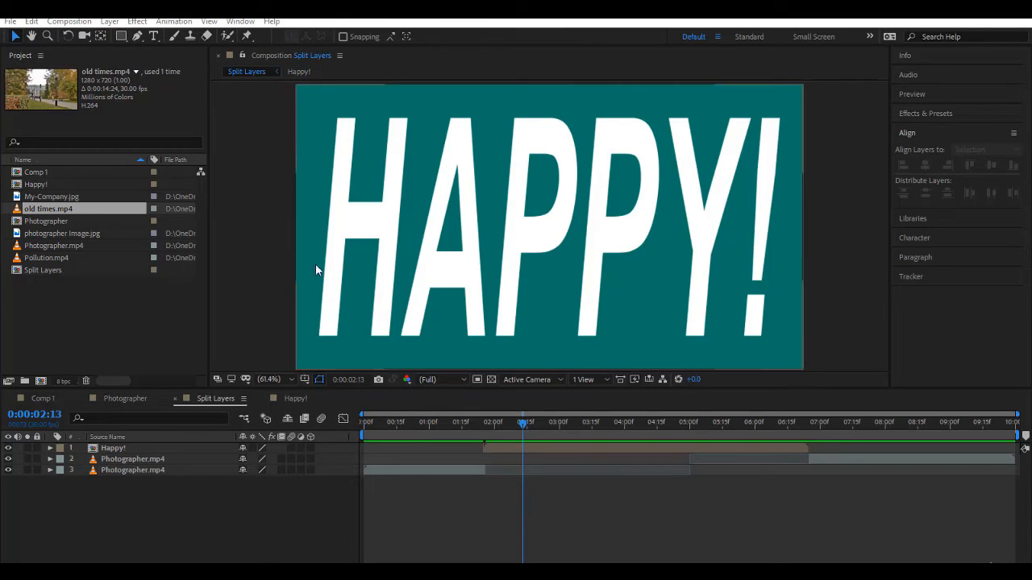
# Create a composition from the old times.mp4 footage and scrub through it to 0:00:08:02.
pyautogui.click(84, 209)
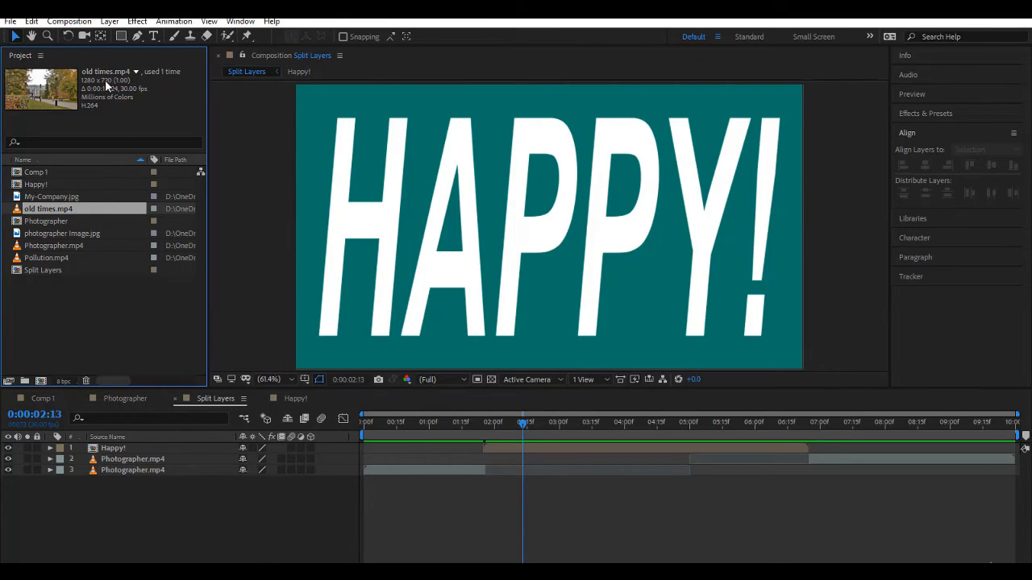
pyautogui.moveTo(64, 208); pyautogui.dragTo(38, 383)
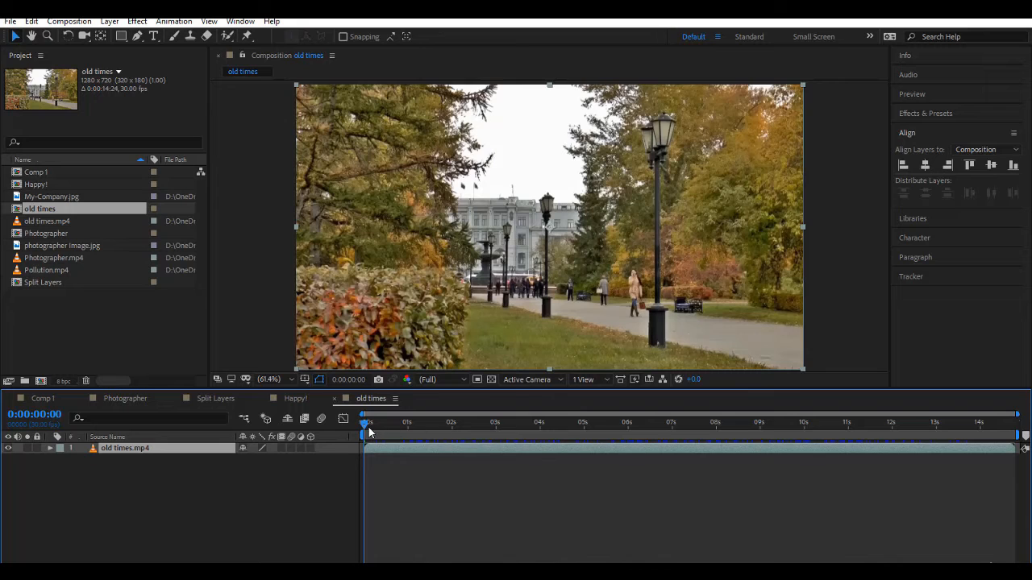
pyautogui.moveTo(366, 422); pyautogui.dragTo(142, 509)
pyautogui.moveTo(370, 414); pyautogui.dragTo(715, 456)
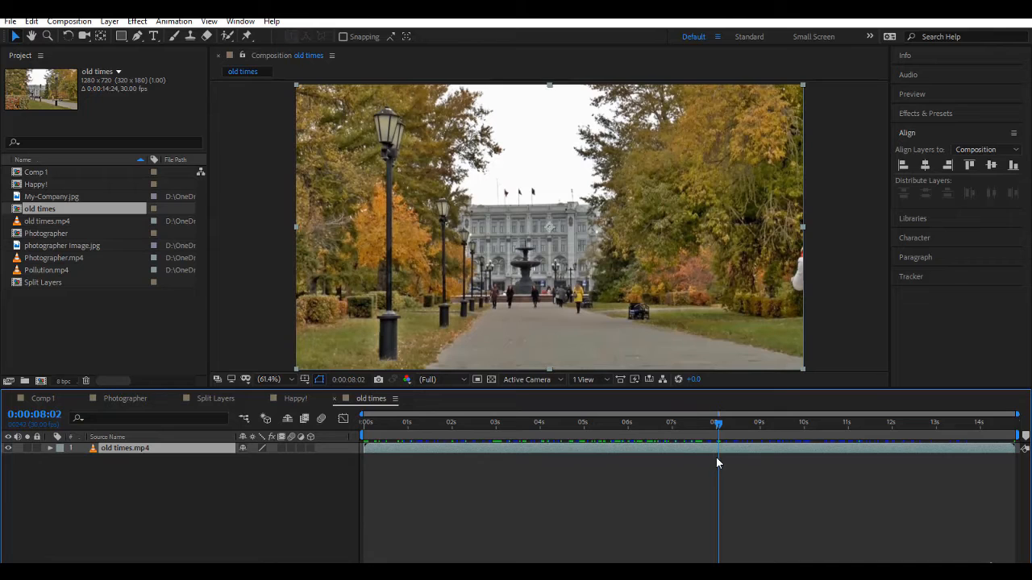
# Move the current time in the old times composition to 0:00:03:00 and set the work area to begin there.
pyautogui.moveTo(715, 456); pyautogui.dragTo(712, 457)
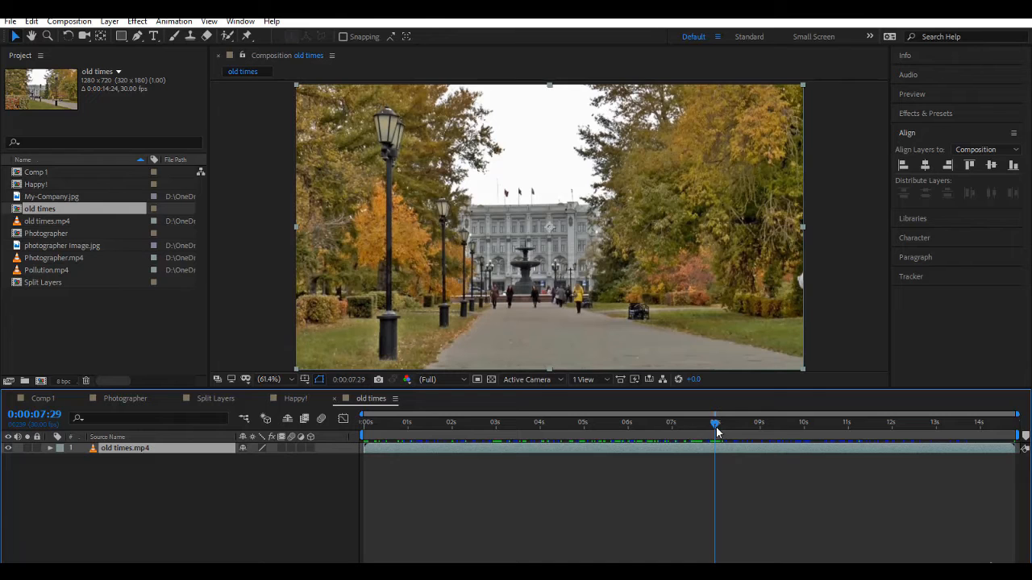
pyautogui.moveTo(716, 427); pyautogui.dragTo(492, 445)
pyautogui.click(491, 472)
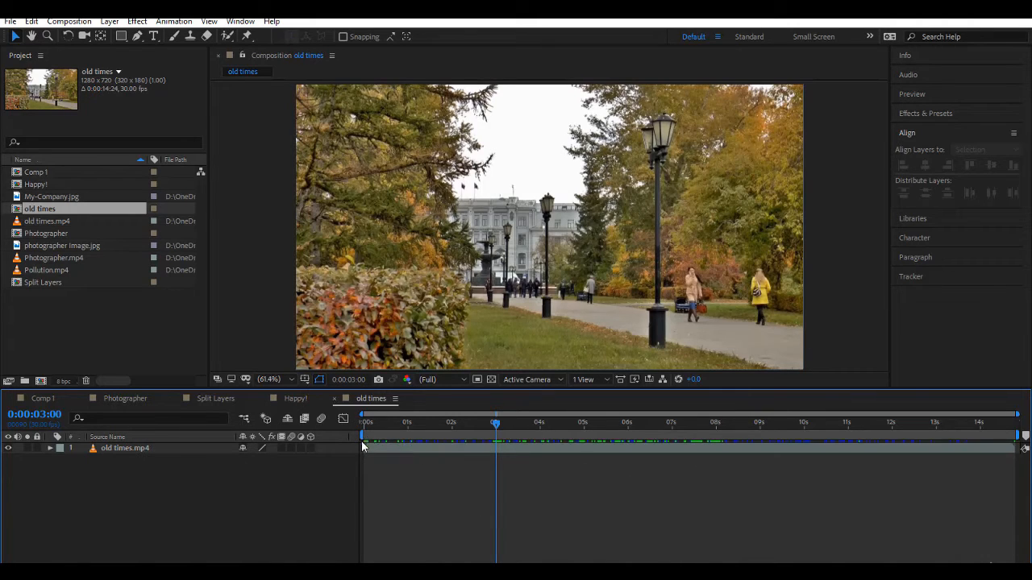
pyautogui.moveTo(365, 438); pyautogui.dragTo(499, 451)
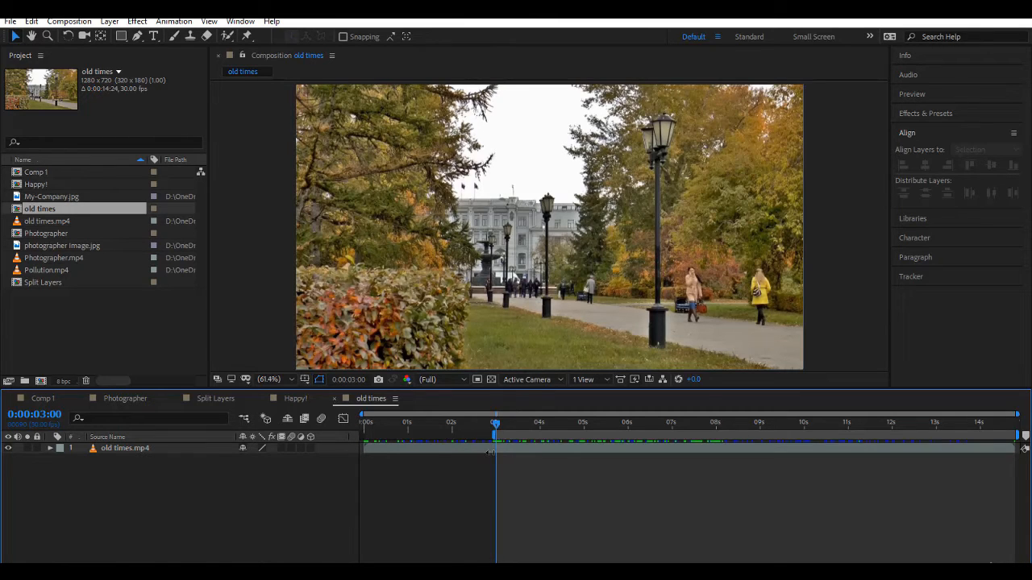
pyautogui.moveTo(490, 453); pyautogui.dragTo(358, 460)
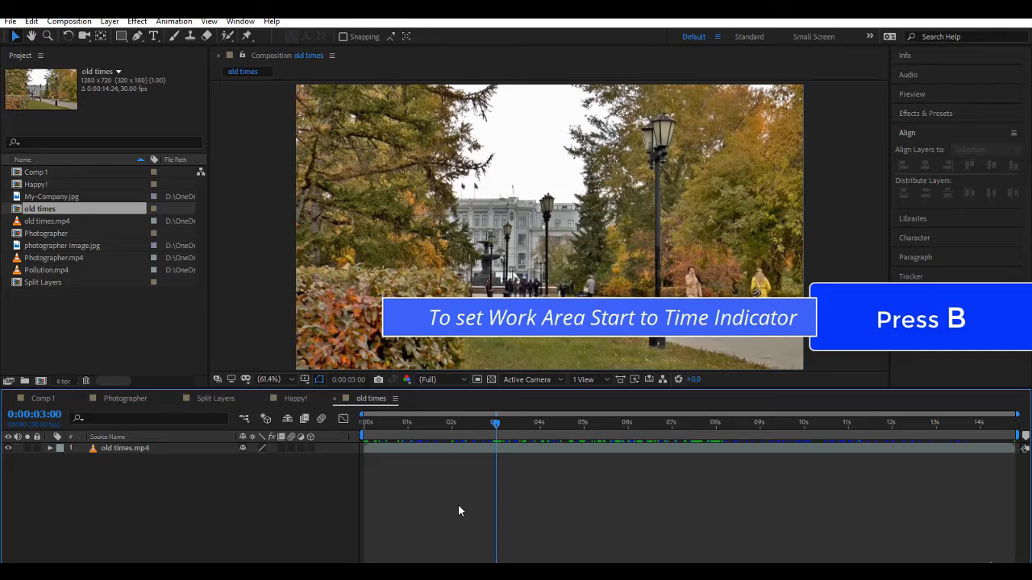
pyautogui.press('b')
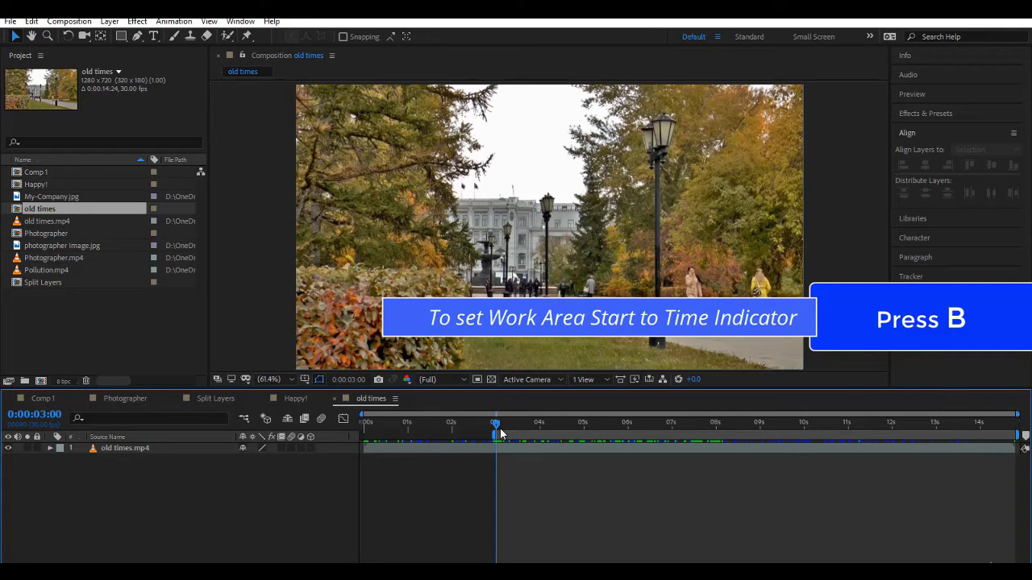
# Go to 0:00:08:00 in the old times composition and set the work area to end at that time.
pyautogui.click(50, 415)
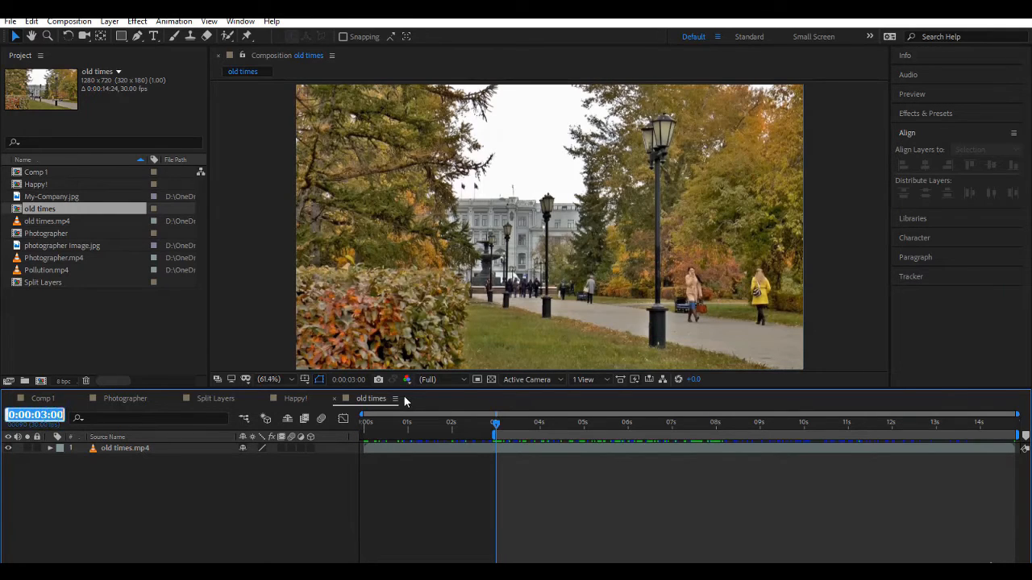
pyautogui.write('800')
pyautogui.press('Return')
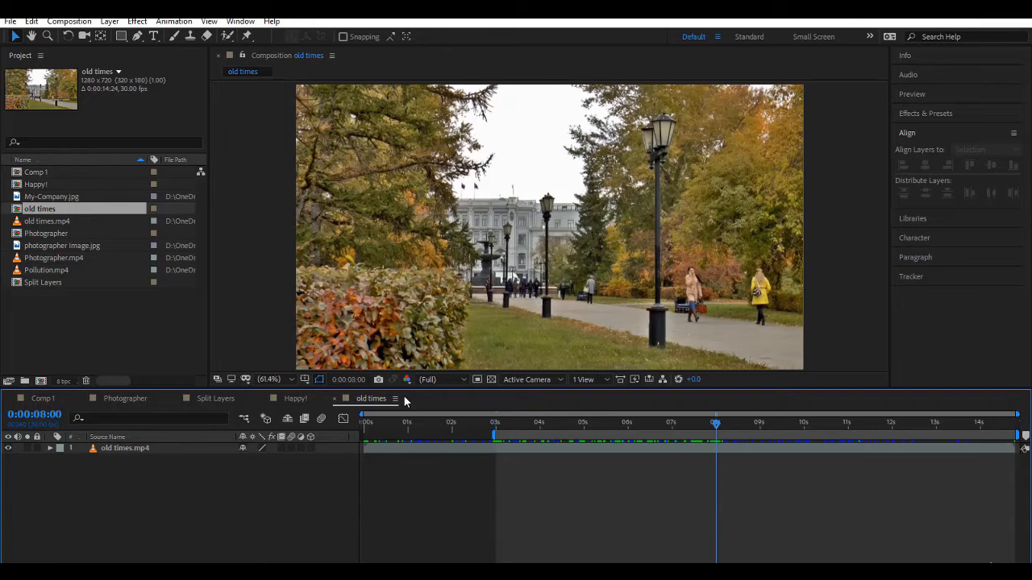
pyautogui.press('n')
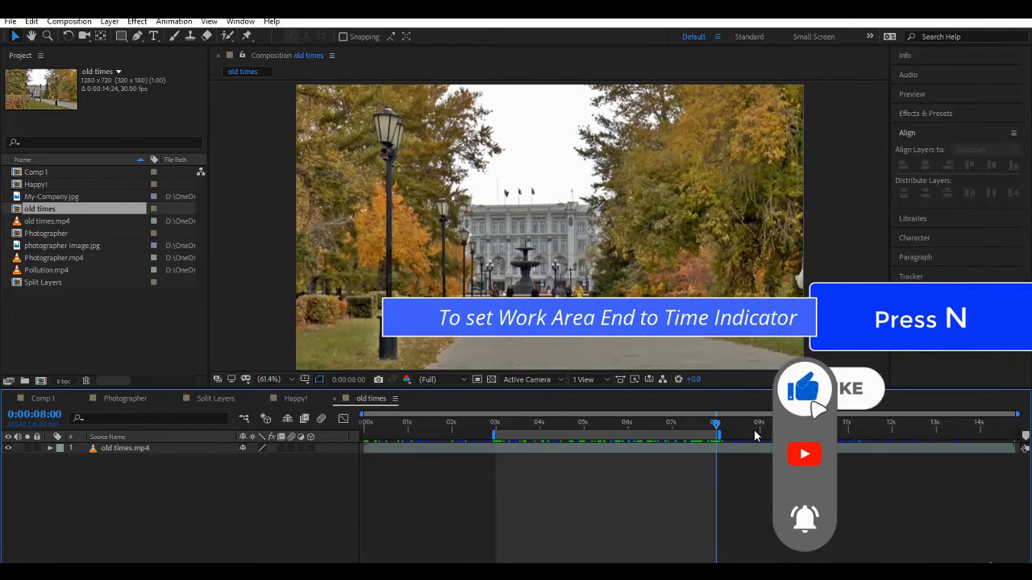
# Trim the old times composition to the work area and preview it from its first frame.
pyautogui.click(522, 418)
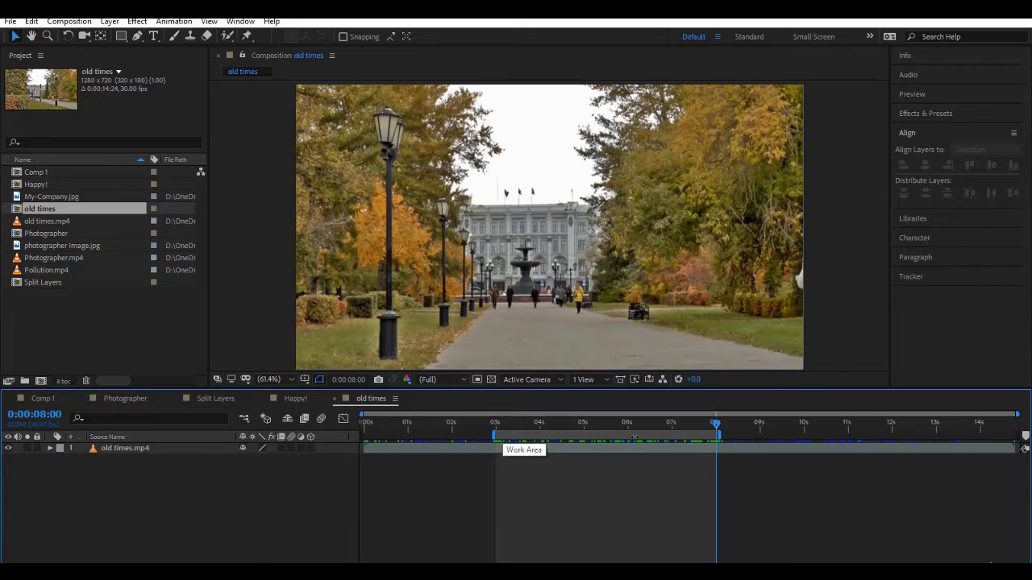
pyautogui.rightClick(602, 439)
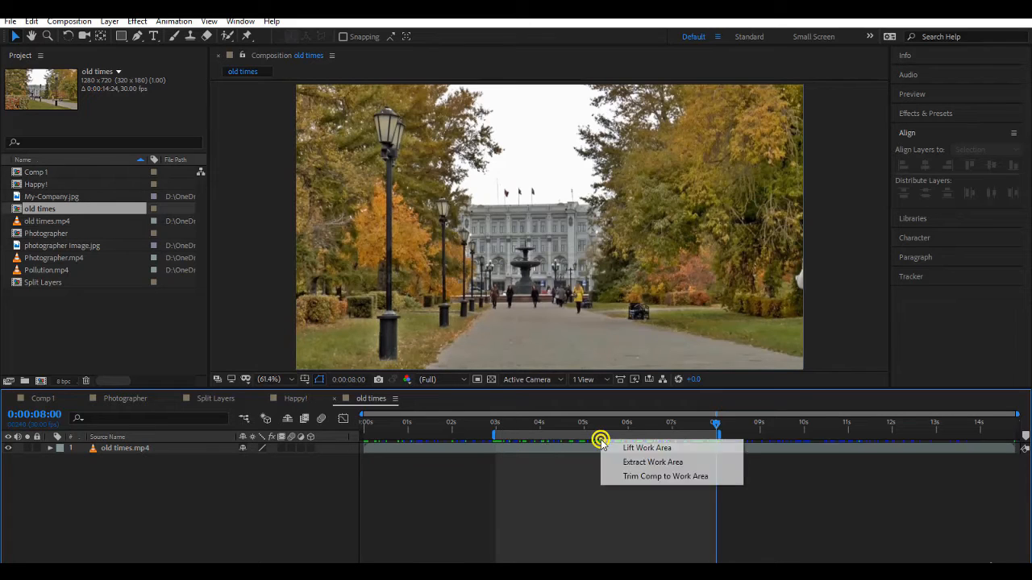
pyautogui.click(658, 477)
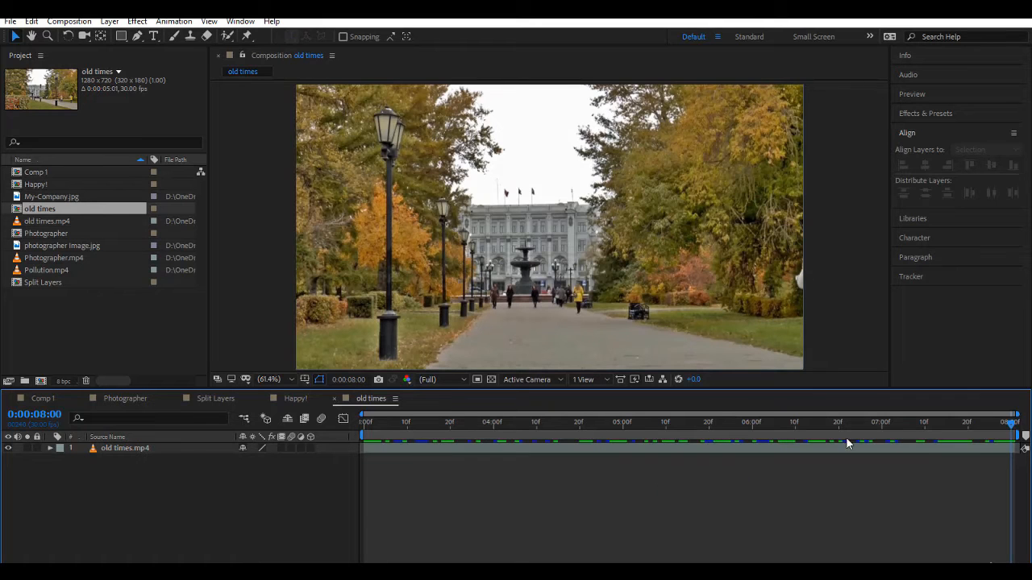
pyautogui.moveTo(1011, 420); pyautogui.dragTo(355, 433)
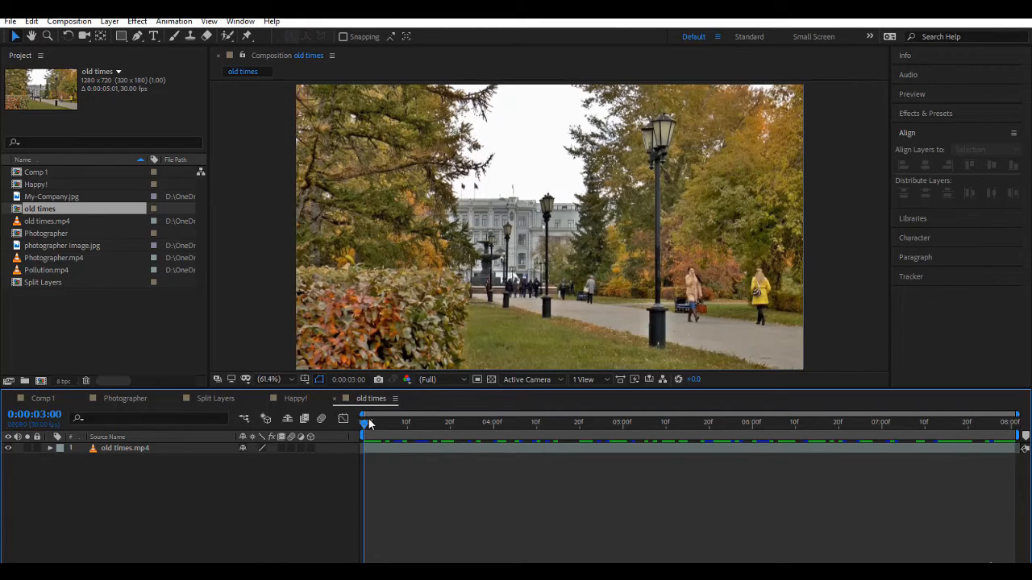
pyautogui.press('space')
# Set the start timecode of the old times composition to 0 in its composition settings.
pyautogui.rightClick(363, 403)
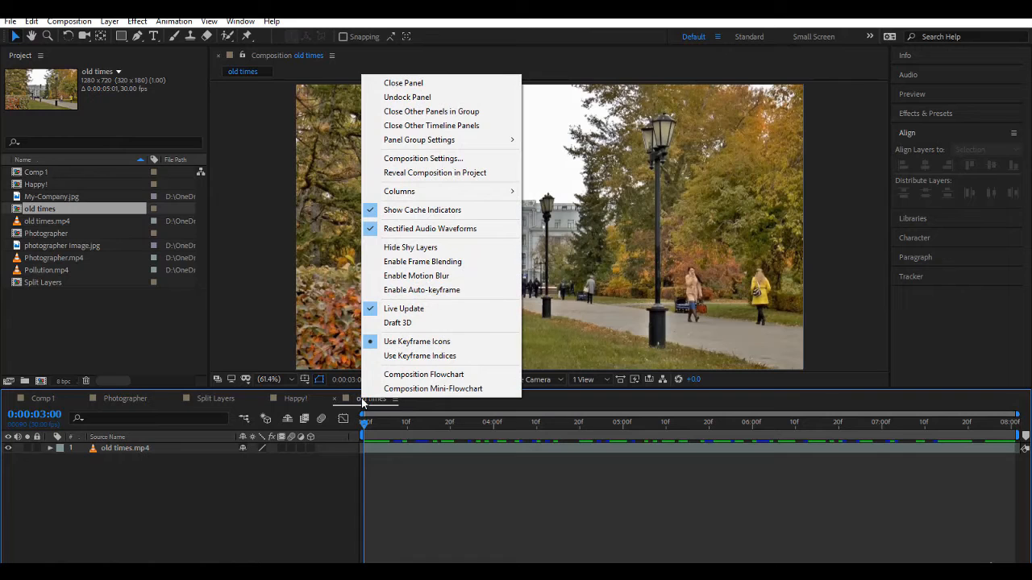
pyautogui.click(436, 158)
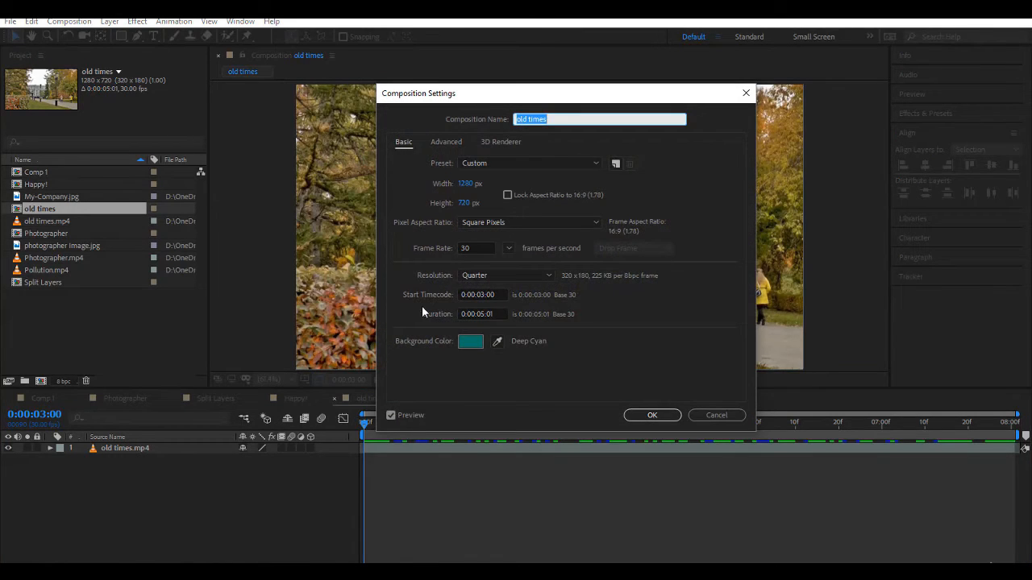
pyautogui.click(496, 294)
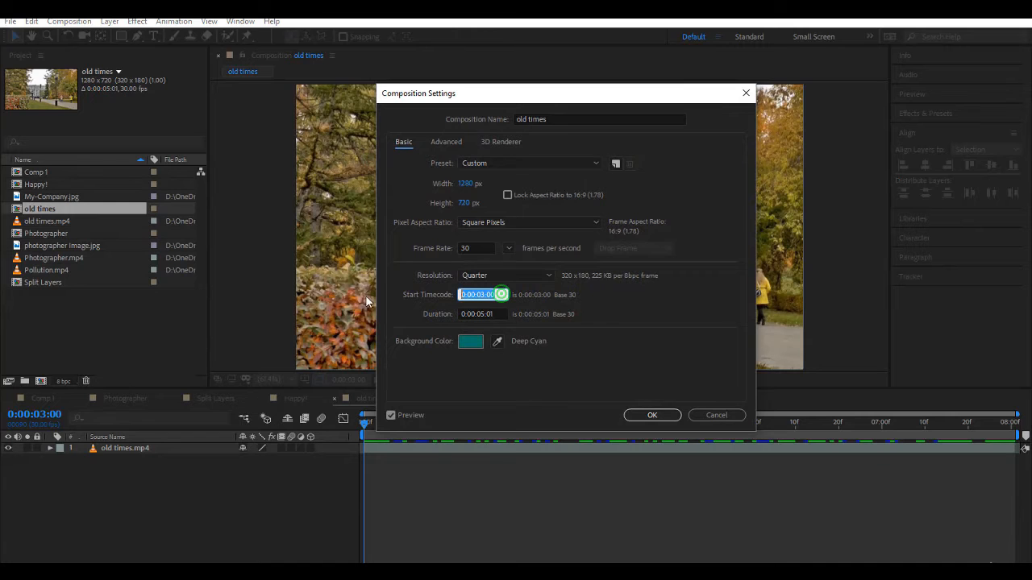
pyautogui.write('0')
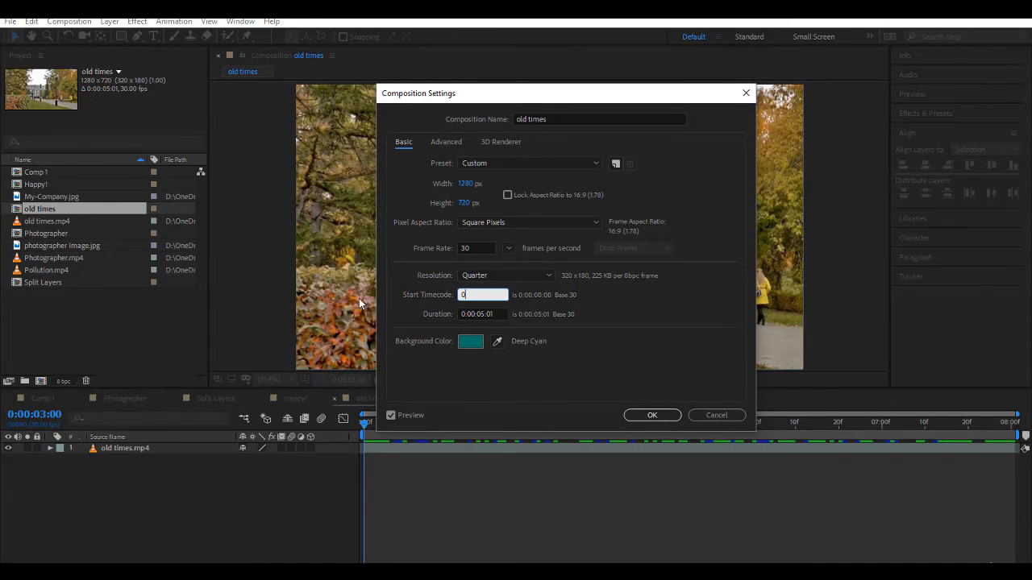
pyautogui.click(670, 416)
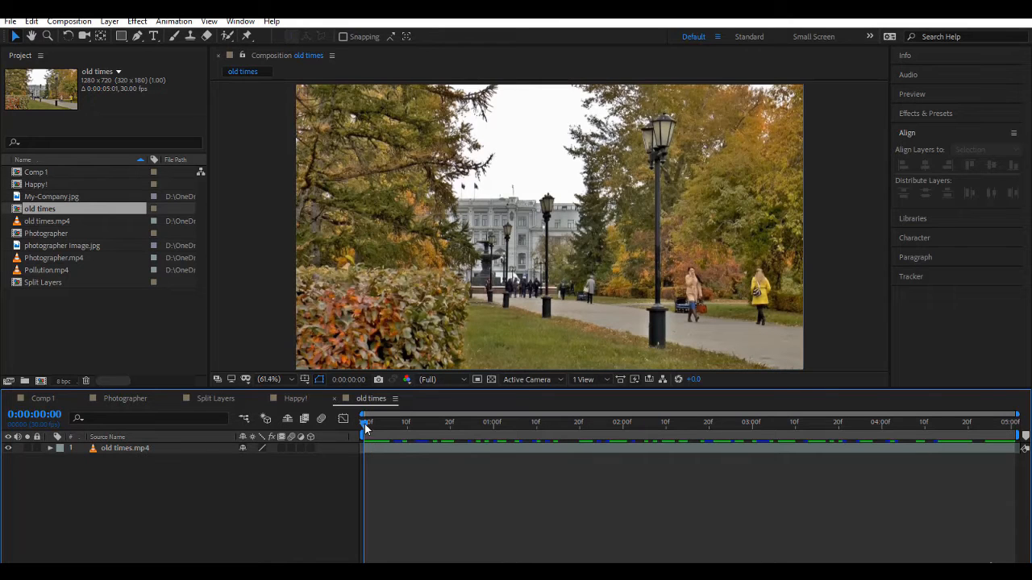
# Scrub the trimmed old times composition to its end and check its duration in the composition settings.
pyautogui.moveTo(365, 424); pyautogui.dragTo(1012, 424)
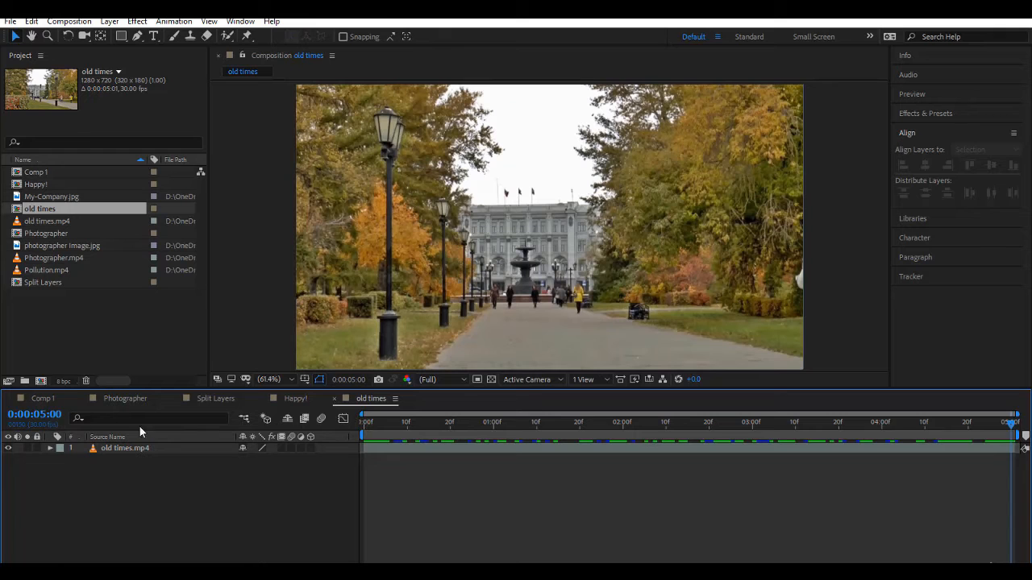
pyautogui.rightClick(377, 399)
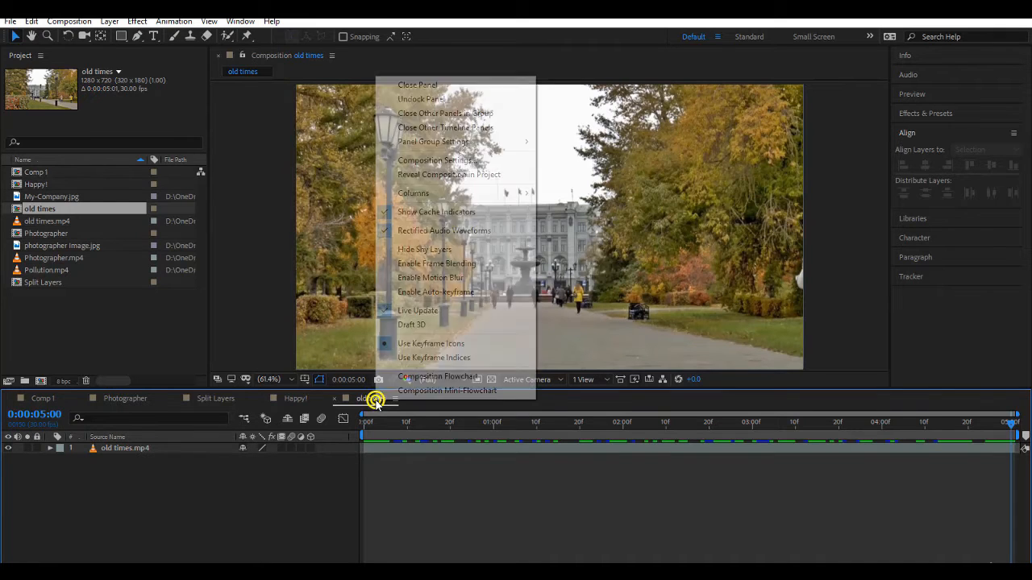
pyautogui.click(466, 159)
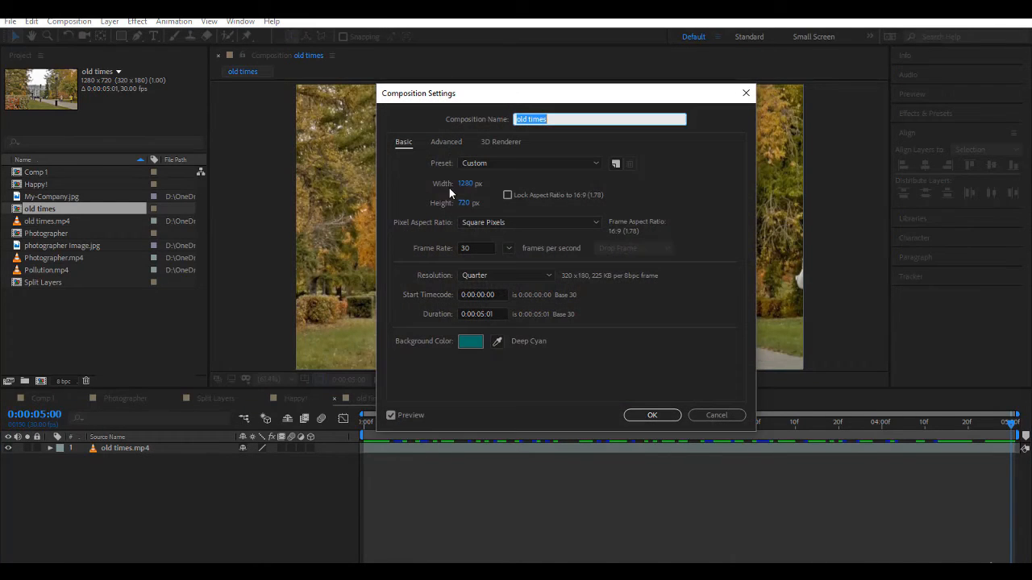
pyautogui.click(496, 314)
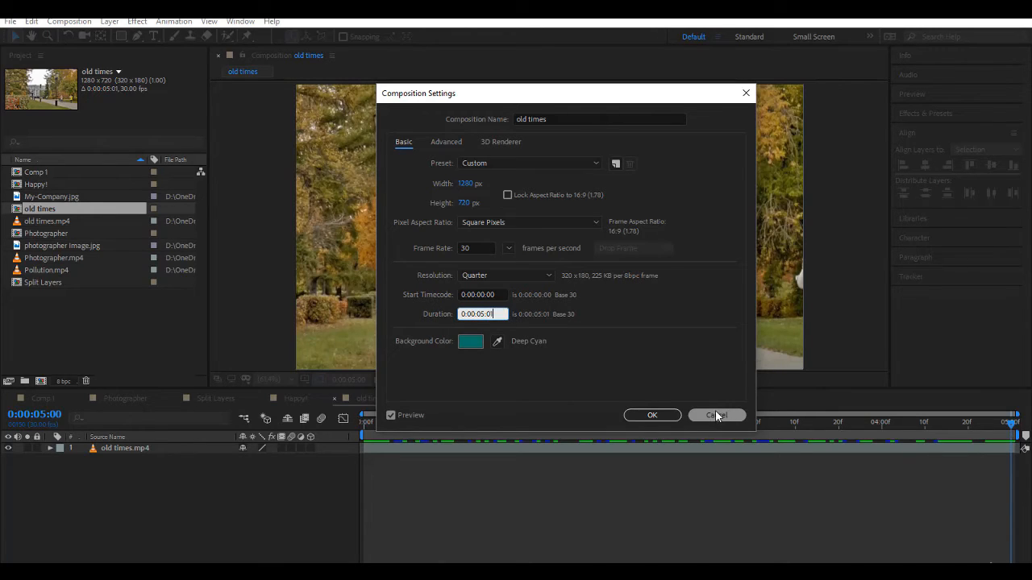
pyautogui.click(659, 418)
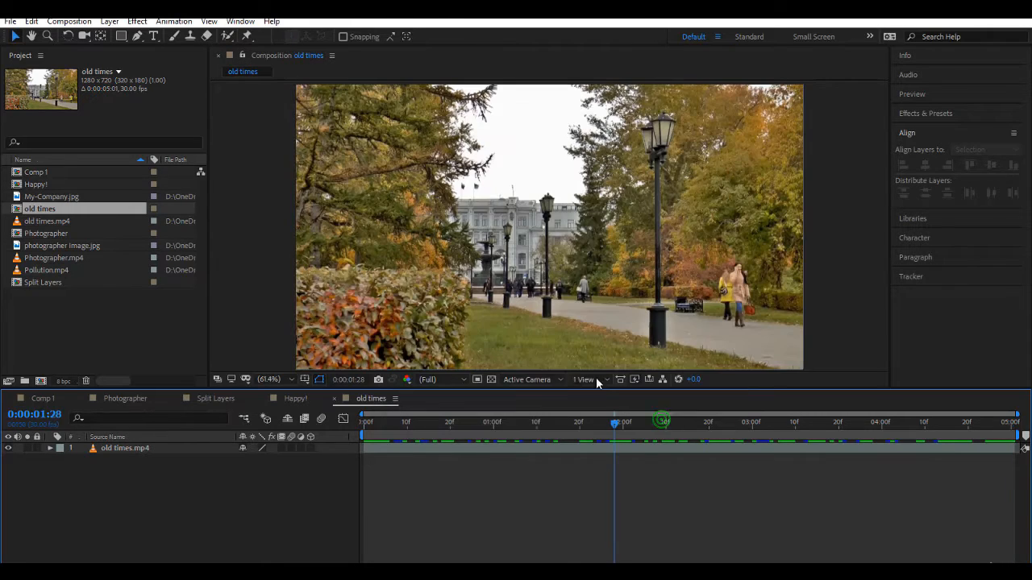
pyautogui.click(545, 435)
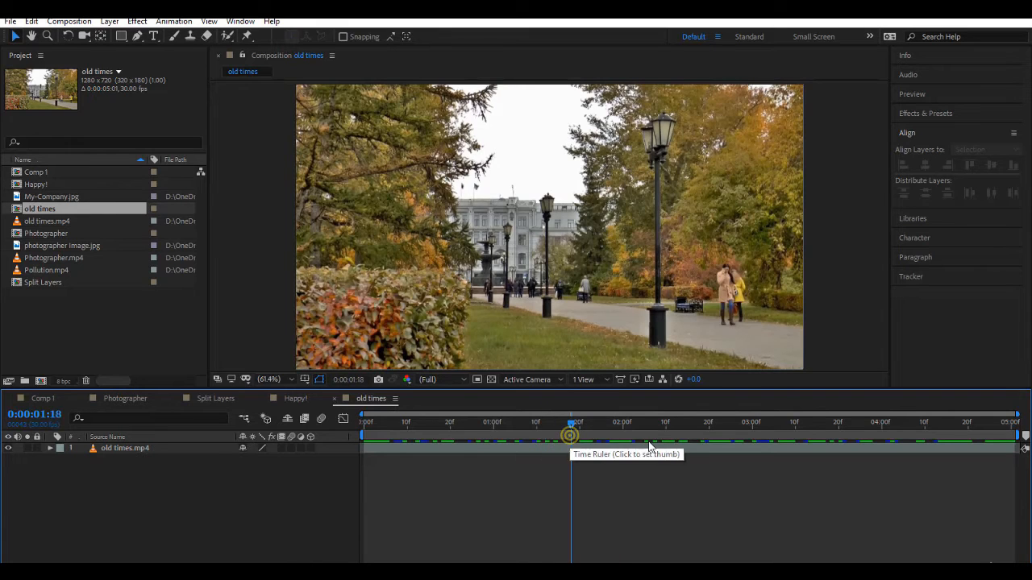
pyautogui.click(675, 436)
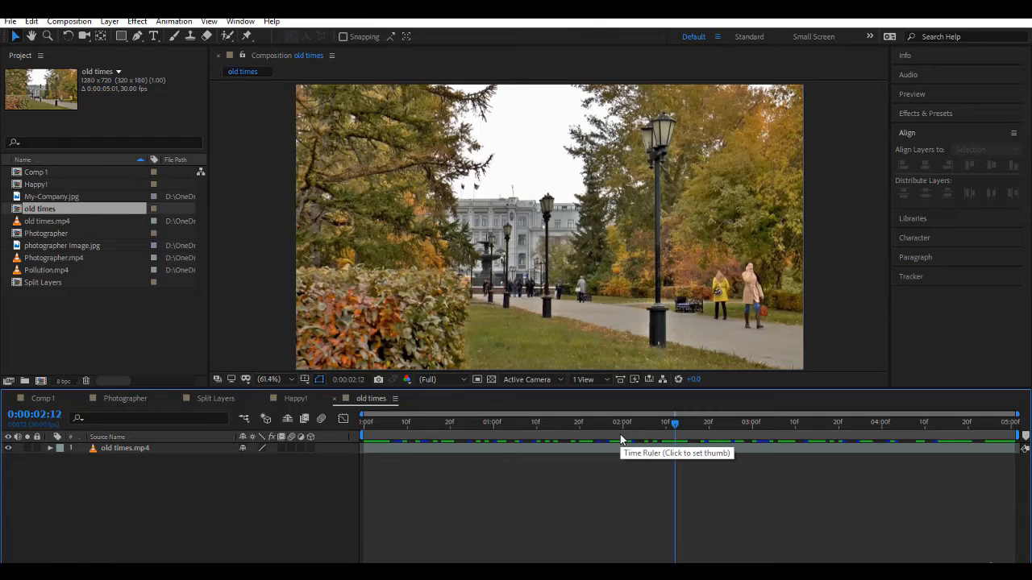
pyautogui.click(362, 435)
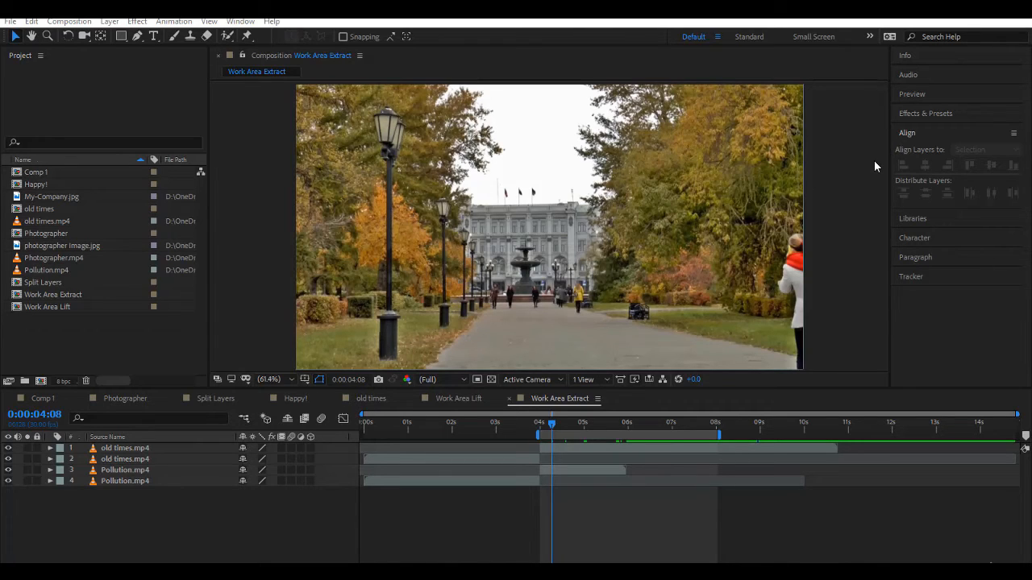
# Create a single composition with Pollution.mp4's dimensions from My-Company.jpg, old times.mp4, photographer Image.jpg, Photographer.mp4 and Pollution.mp4, and deselect its layers.
pyautogui.click(53, 197)
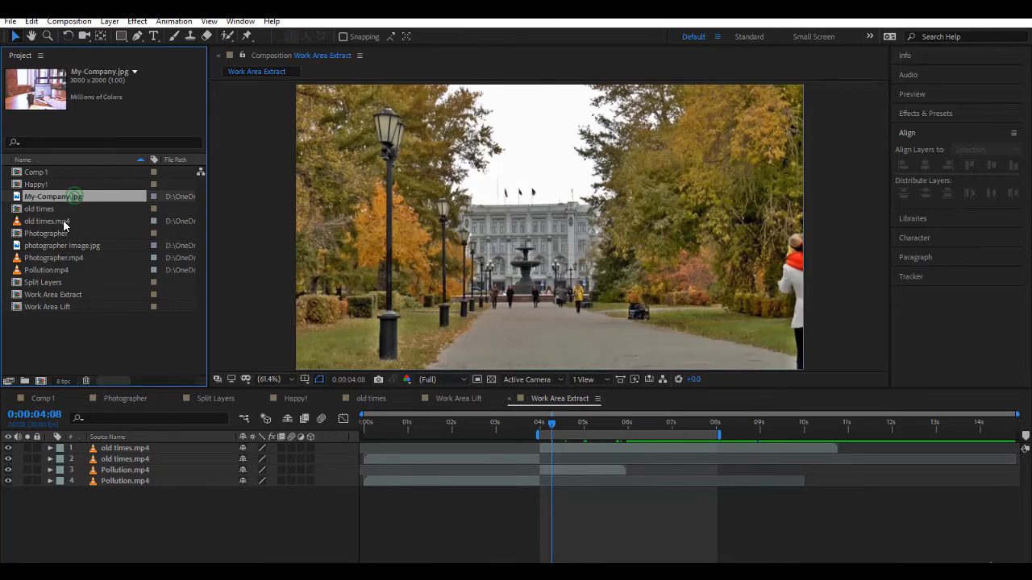
pyautogui.keyDown('ctrl'); pyautogui.click(63, 221); pyautogui.keyUp('ctrl')
pyautogui.keyDown('ctrl'); pyautogui.click(65, 246); pyautogui.keyUp('ctrl')
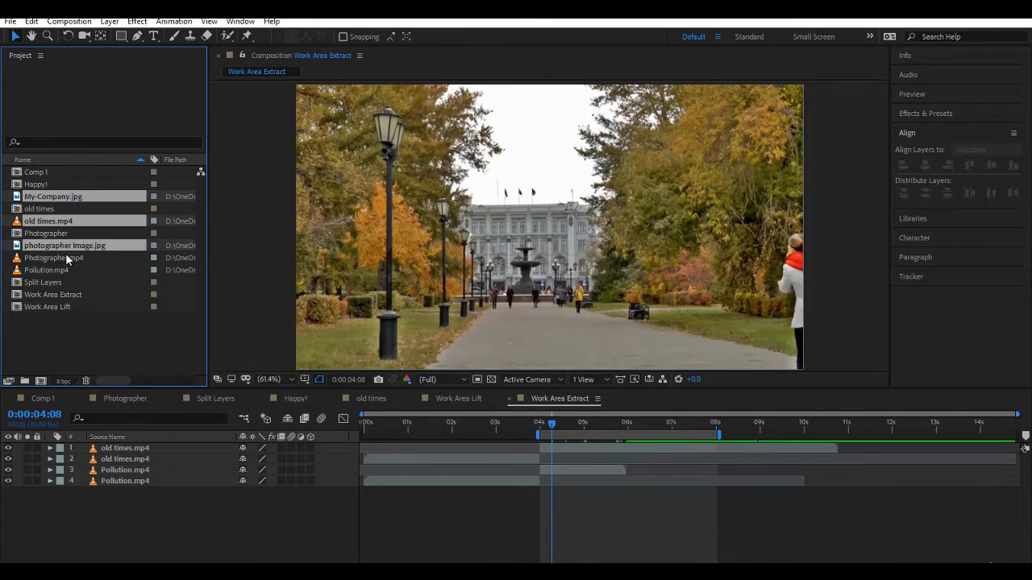
pyautogui.keyDown('ctrl'); pyautogui.click(64, 258); pyautogui.keyUp('ctrl')
pyautogui.keyDown('ctrl'); pyautogui.click(62, 272); pyautogui.keyUp('ctrl')
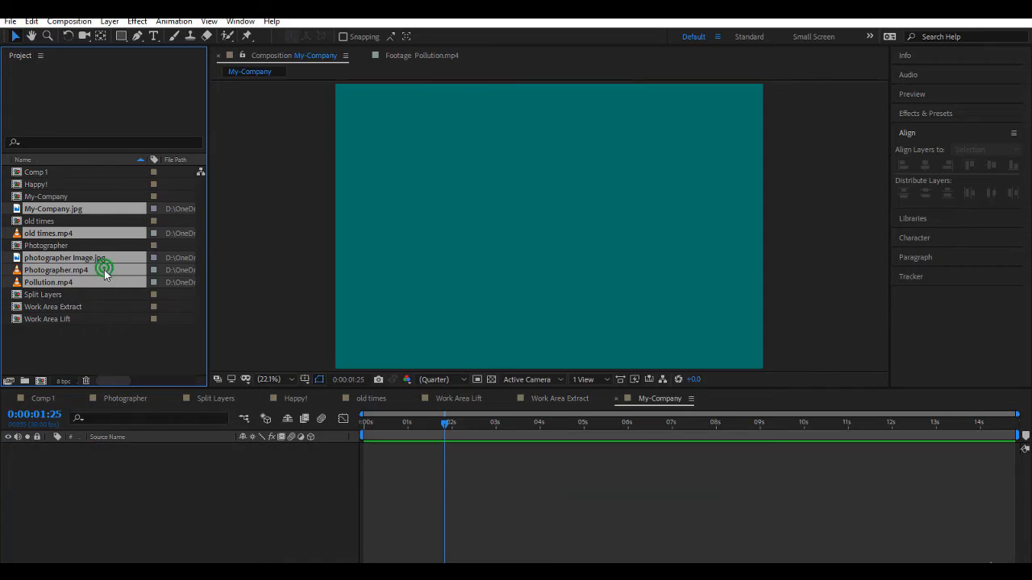
pyautogui.moveTo(101, 265); pyautogui.dragTo(37, 382)
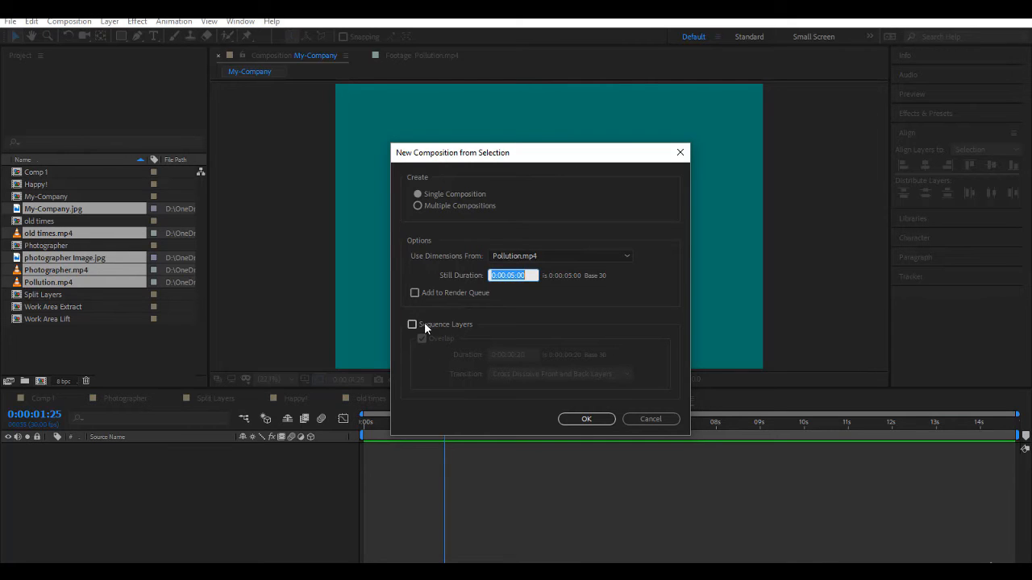
pyautogui.click(577, 419)
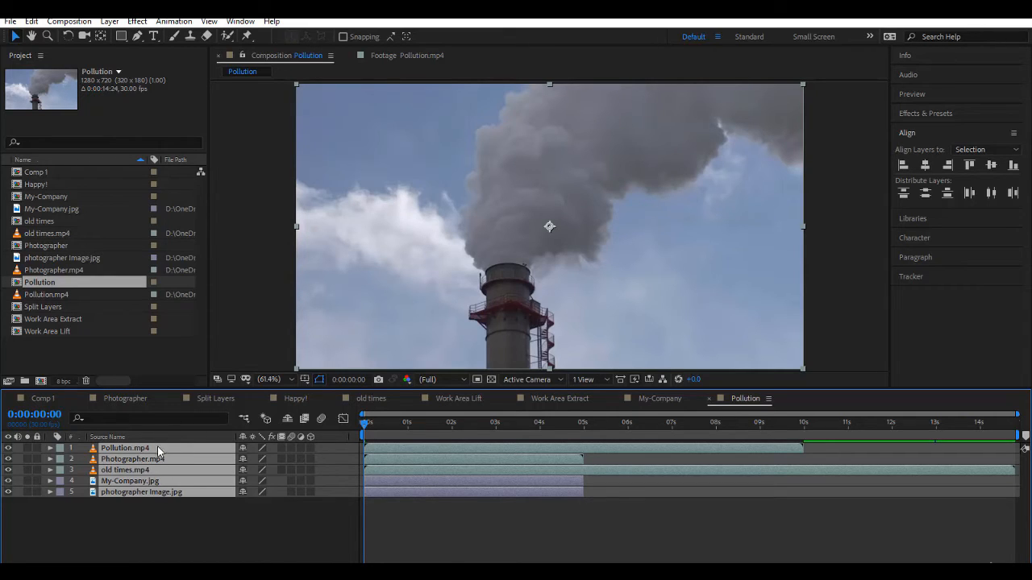
pyautogui.click(262, 521)
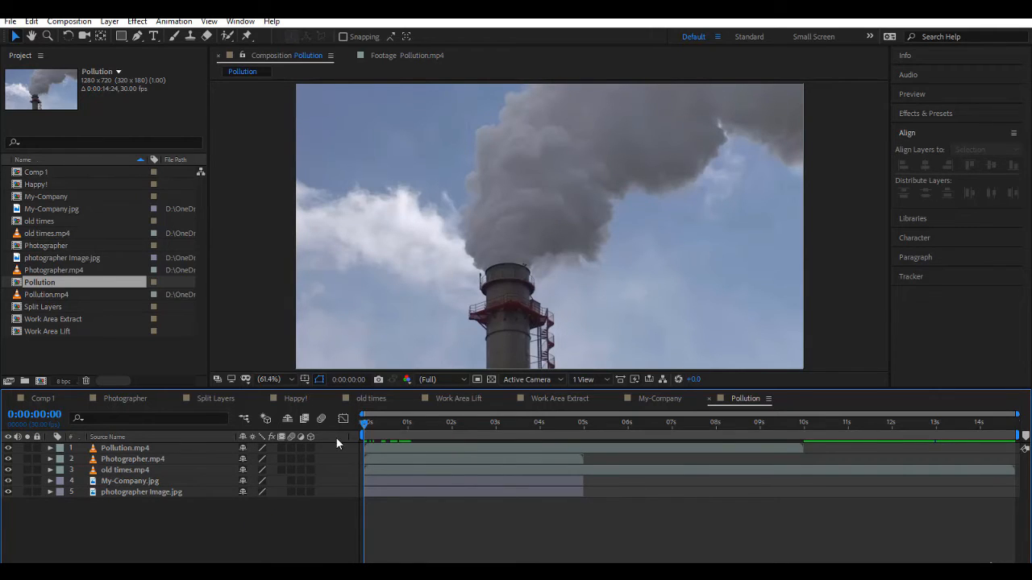
# Trim the start of all five layers in the Pollution composition to 0:00:01:00.
pyautogui.moveTo(364, 426); pyautogui.dragTo(408, 432)
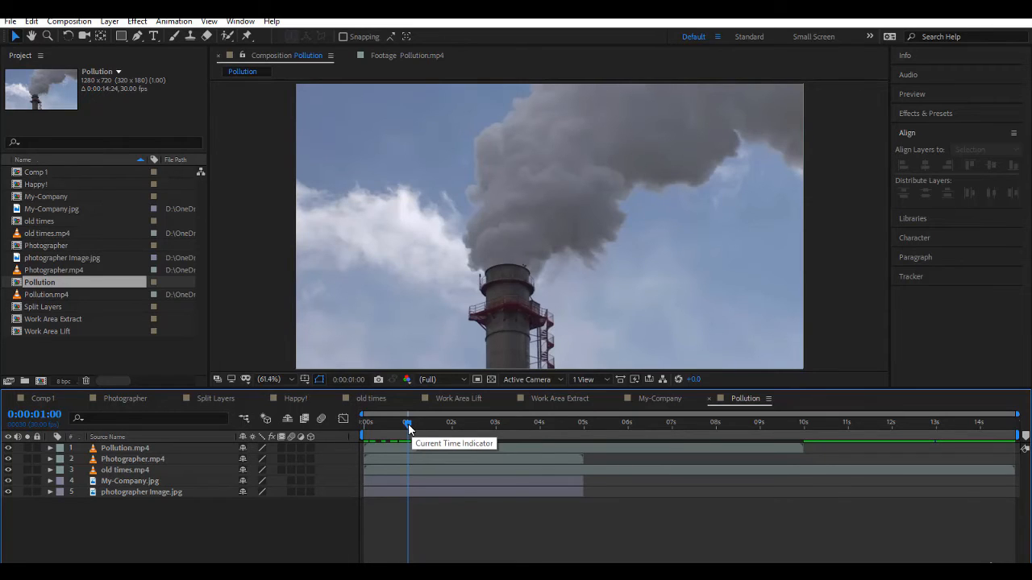
pyautogui.moveTo(161, 513); pyautogui.dragTo(178, 444)
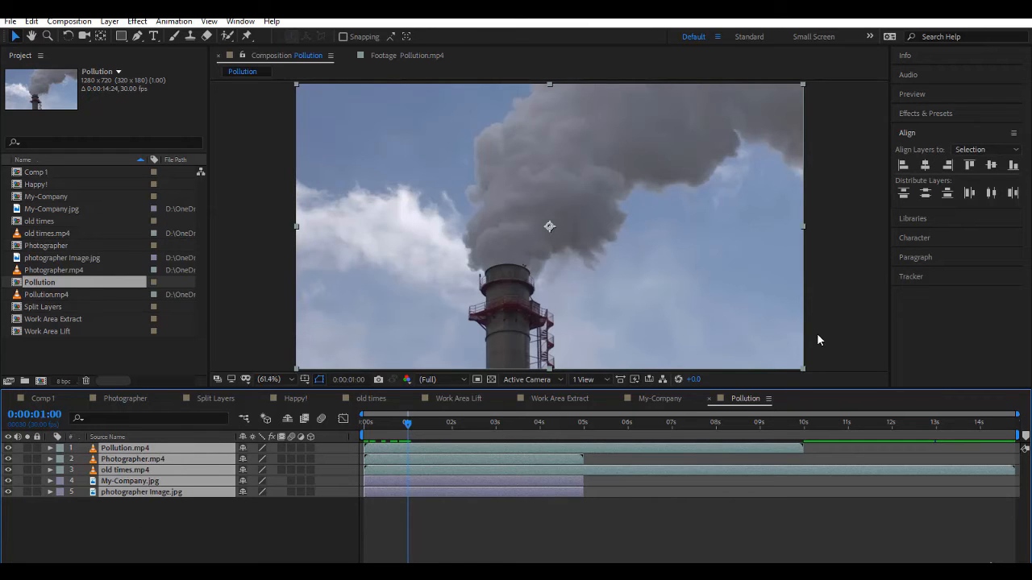
pyautogui.press('[')
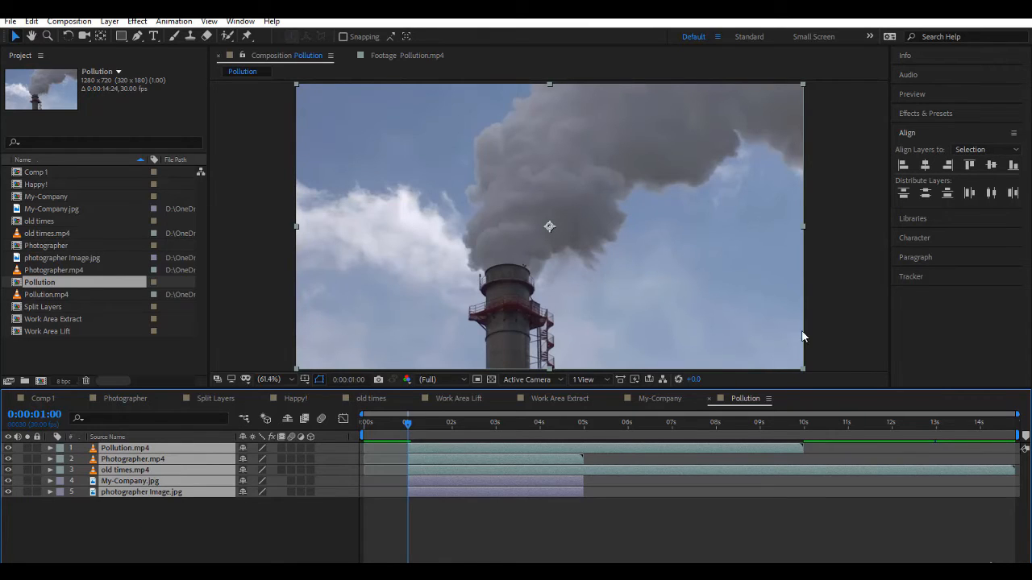
# Trim the end of all five selected layers in the Pollution composition to 0:00:04:00.
pyautogui.press('space')
pyautogui.press('space')
pyautogui.click(54, 415)
pyautogui.write('4:00')
pyautogui.press('Return')
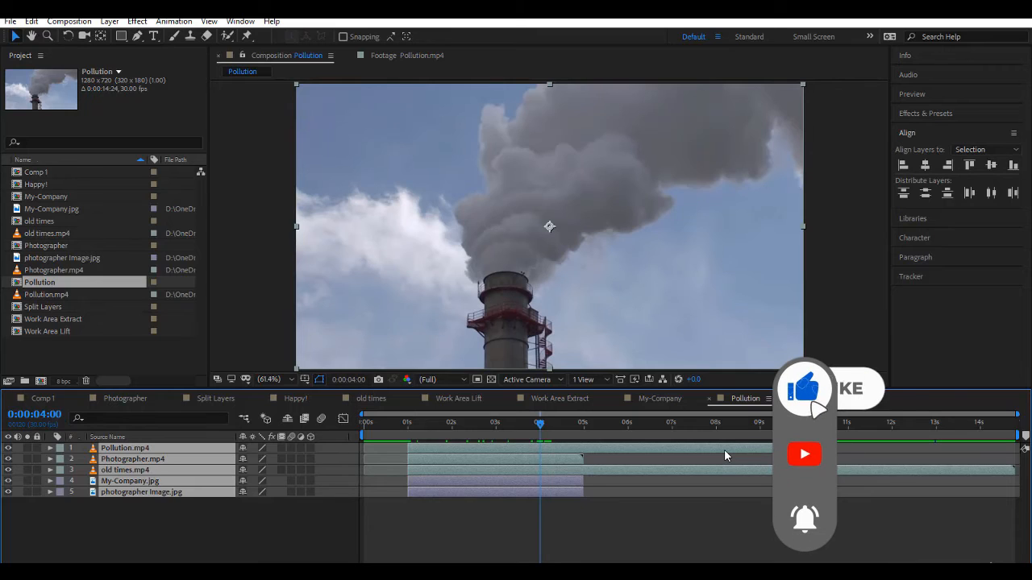
pyautogui.hotkey('alt', ']')
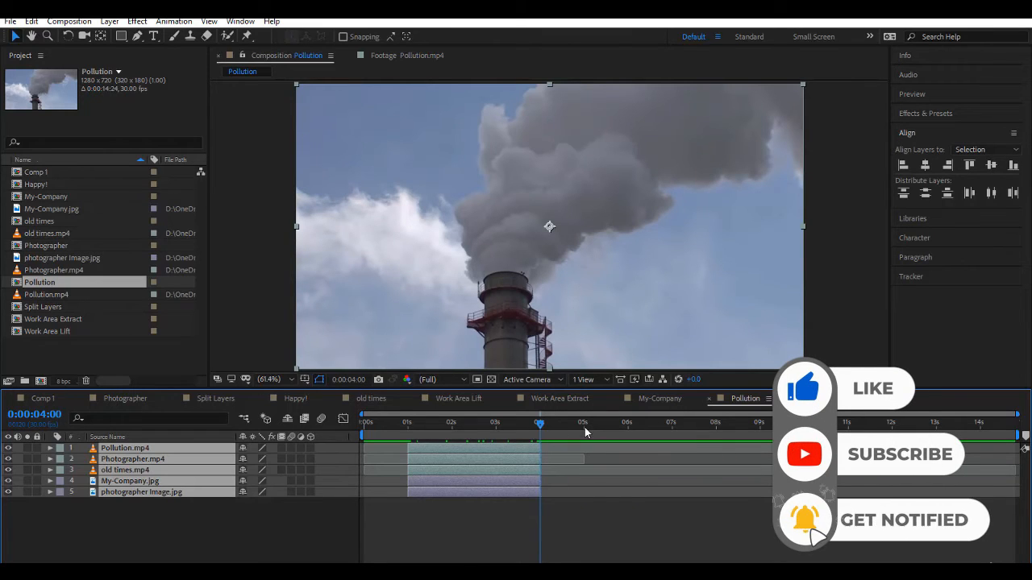
# Move all five trimmed layers together to start at 0:00:00:00 and deselect them.
pyautogui.press('Home')
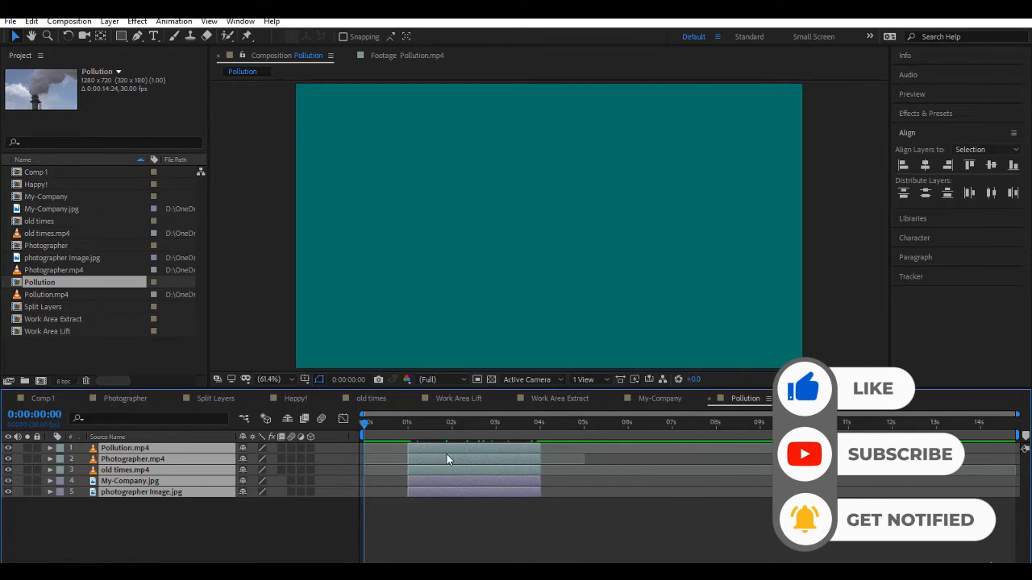
pyautogui.moveTo(446, 455); pyautogui.dragTo(407, 466)
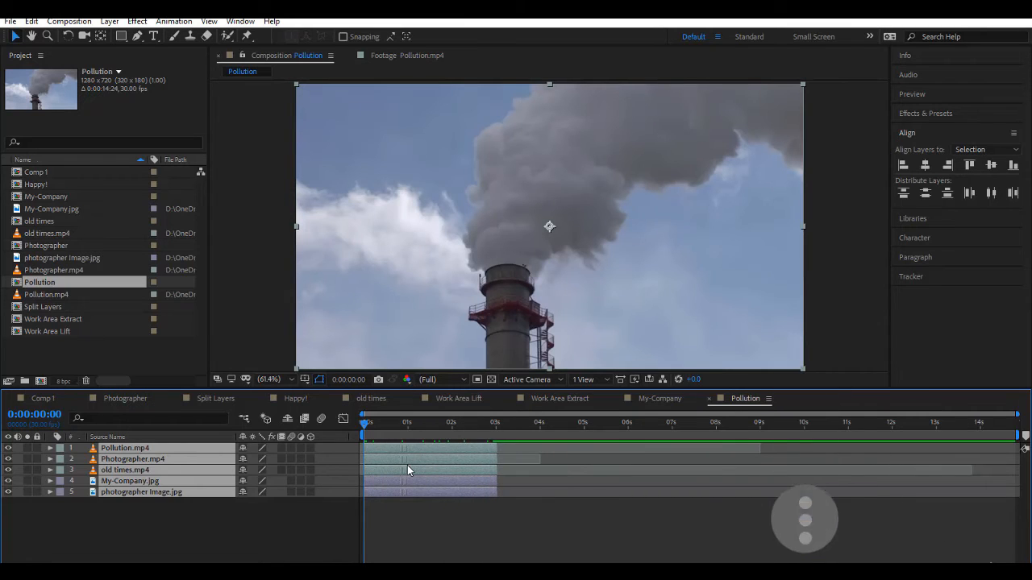
pyautogui.click(255, 525)
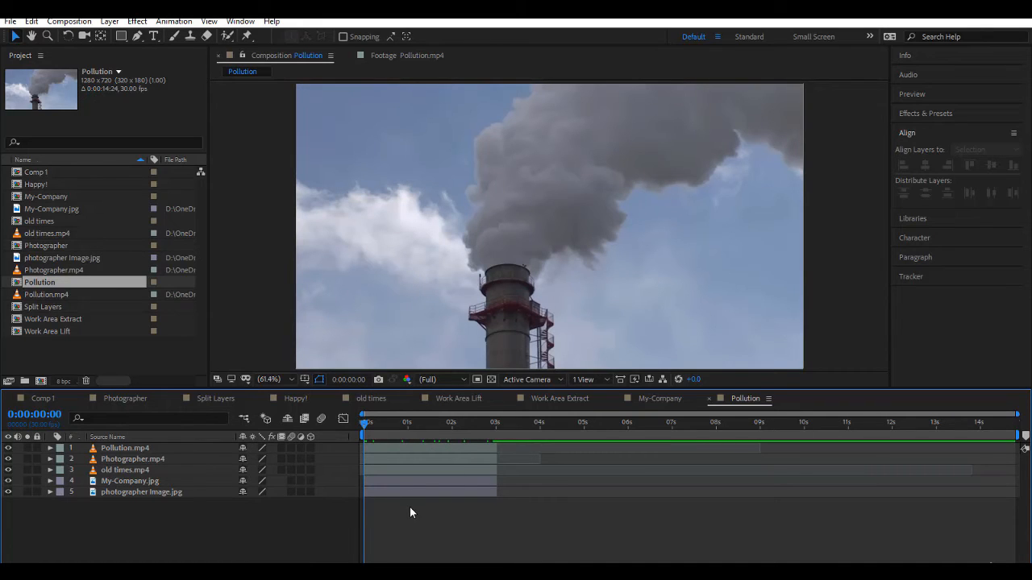
# Select the five layers in order from Pollution.mp4 to photographer Image.jpg, sequence them with Overlap off, and deselect them.
pyautogui.click(152, 449)
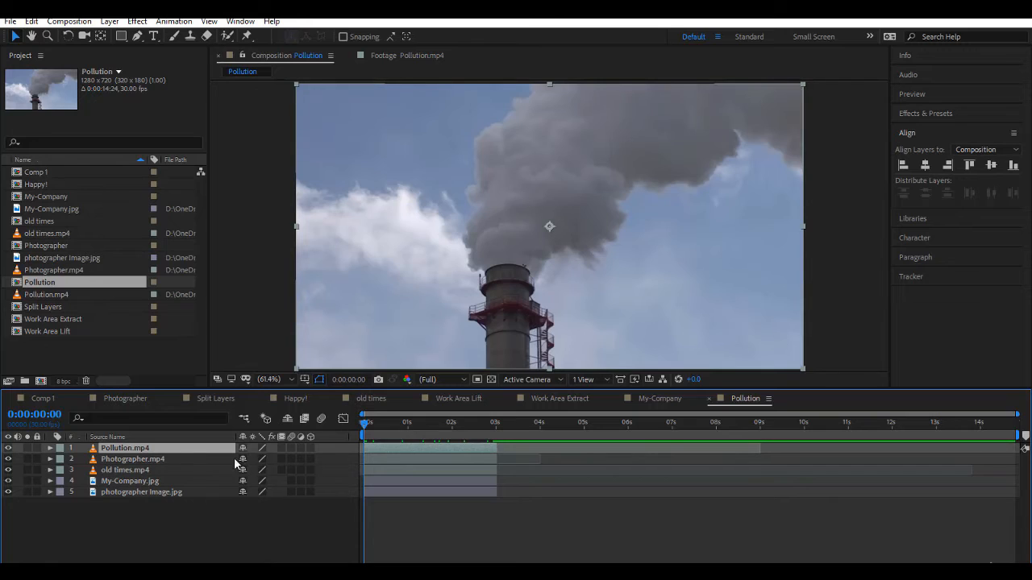
pyautogui.keyDown('ctrl'); pyautogui.click(155, 460); pyautogui.keyUp('ctrl')
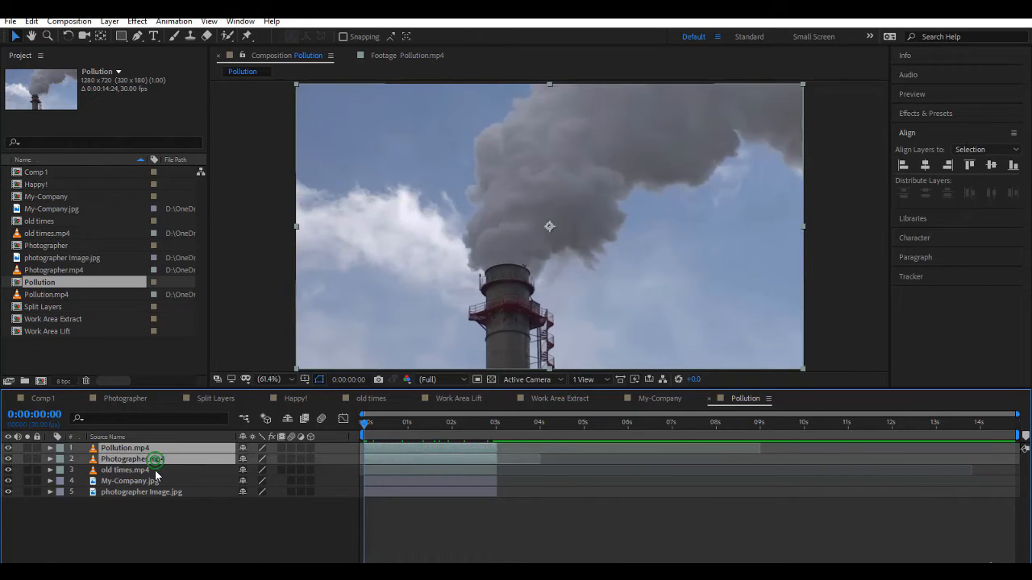
pyautogui.keyDown('ctrl'); pyautogui.click(156, 470); pyautogui.keyUp('ctrl')
pyautogui.keyDown('ctrl'); pyautogui.click(157, 481); pyautogui.keyUp('ctrl')
pyautogui.keyDown('ctrl'); pyautogui.click(161, 494); pyautogui.keyUp('ctrl')
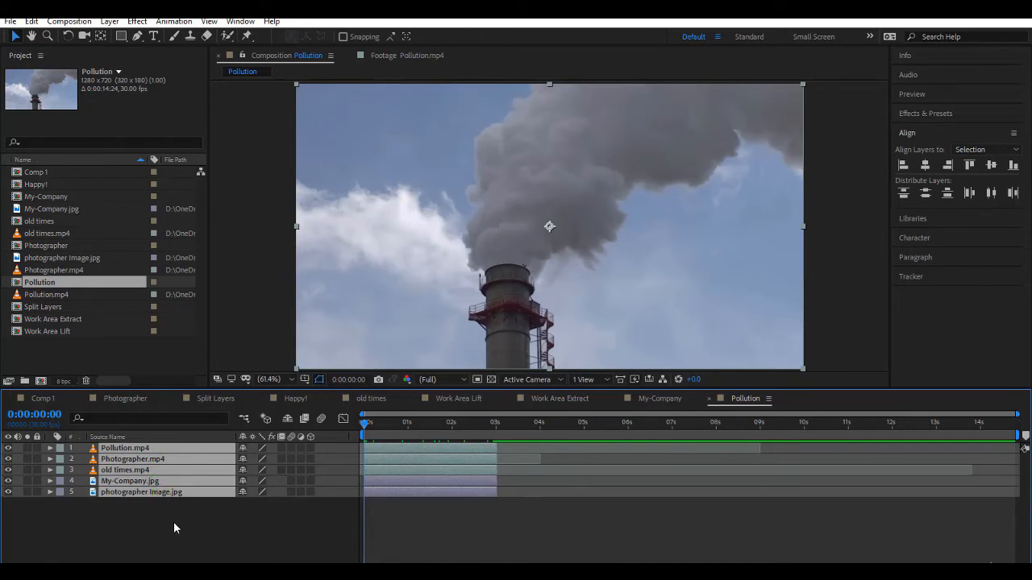
pyautogui.rightClick(412, 459)
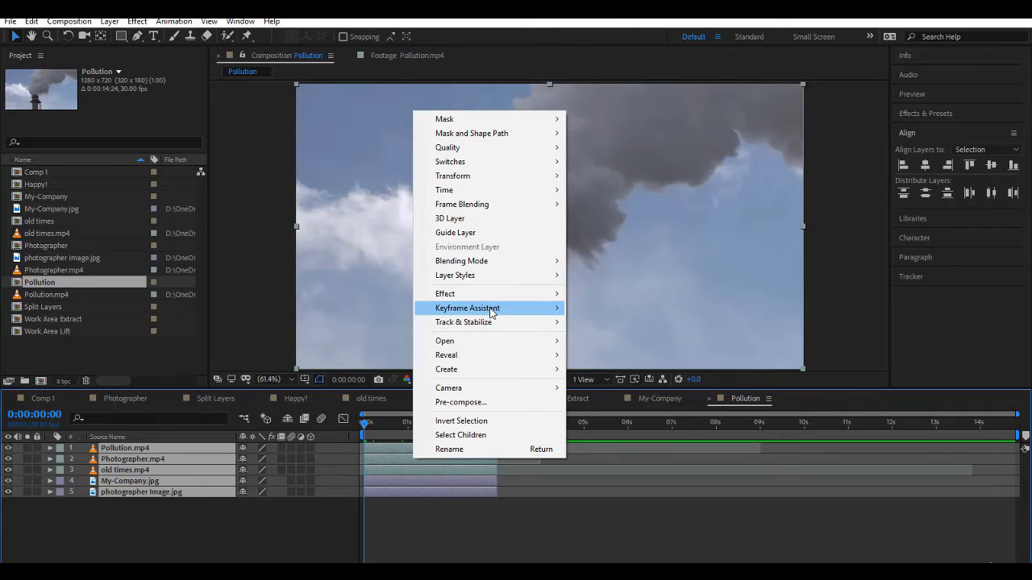
pyautogui.moveTo(491, 313)
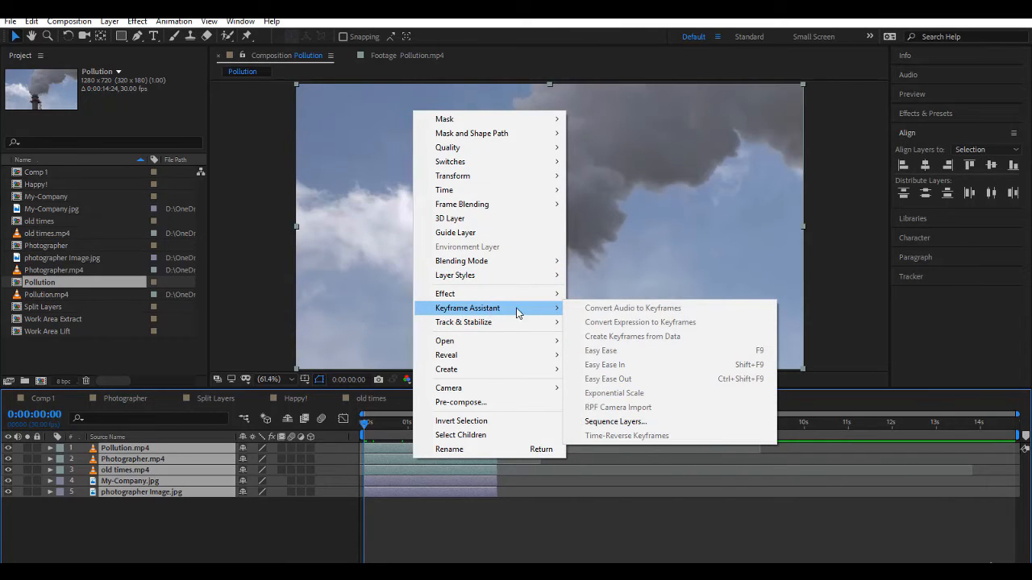
pyautogui.click(615, 422)
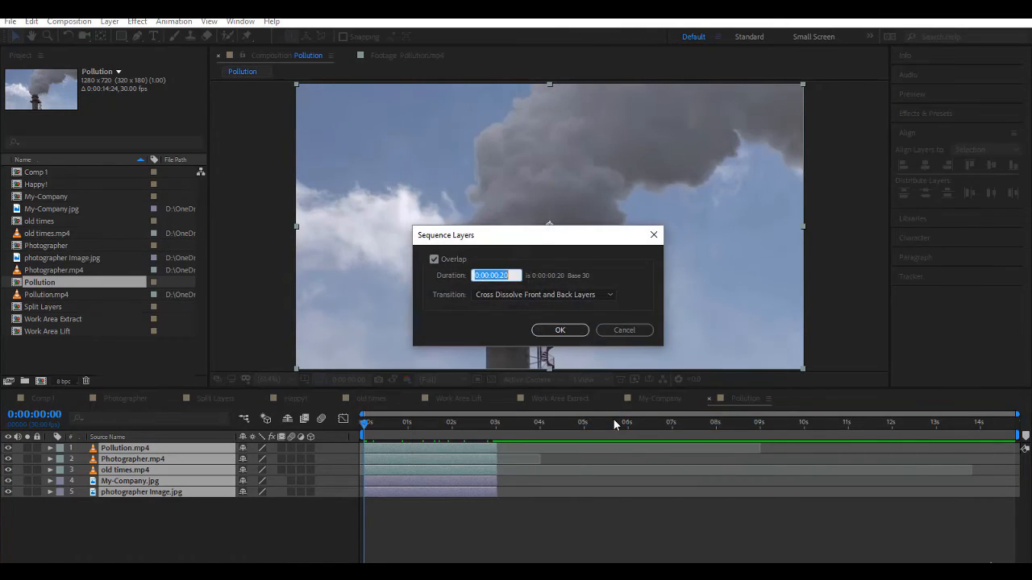
pyautogui.click(436, 261)
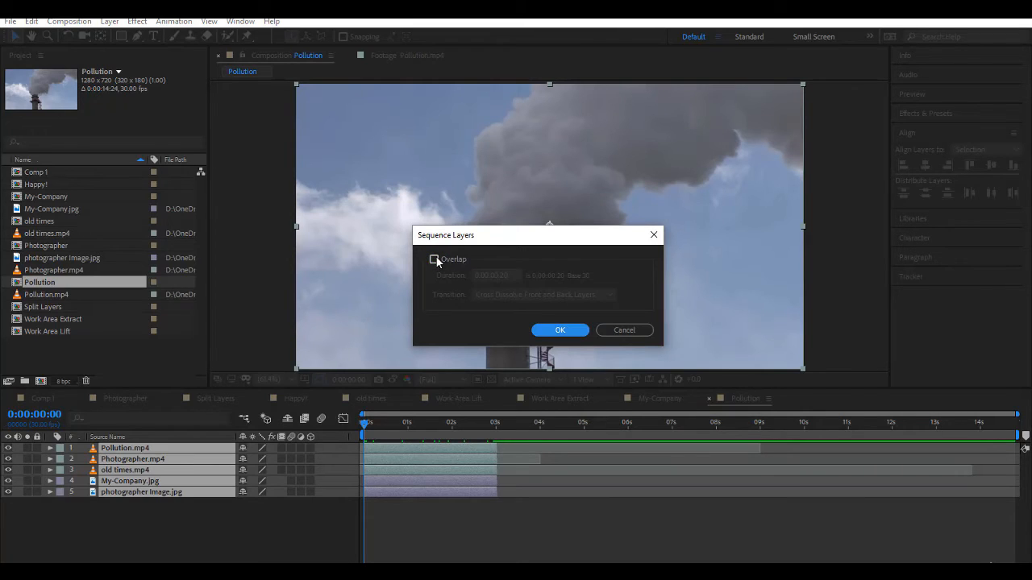
pyautogui.click(435, 262)
pyautogui.click(435, 260)
pyautogui.click(557, 332)
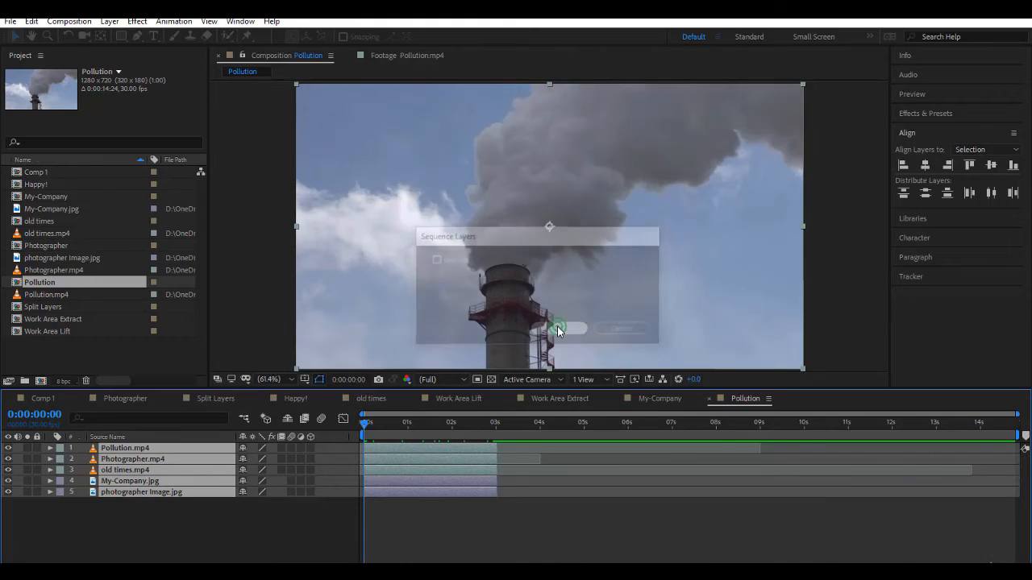
pyautogui.click(511, 516)
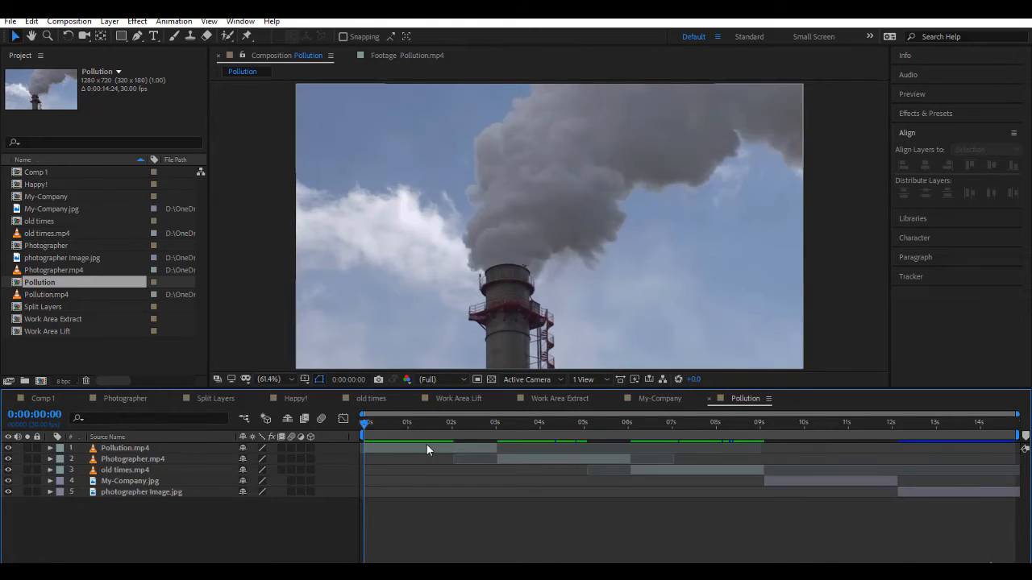
# Preview the non-overlapping layer sequence and undo the sequencing.
pyautogui.press('space')
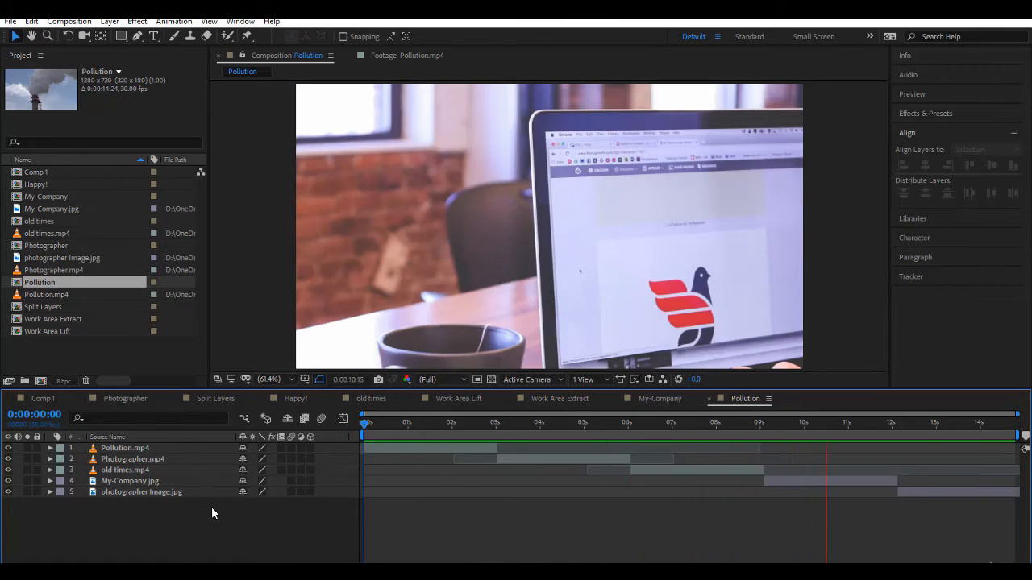
pyautogui.hotkey('ctrl', 'a')
pyautogui.press('space')
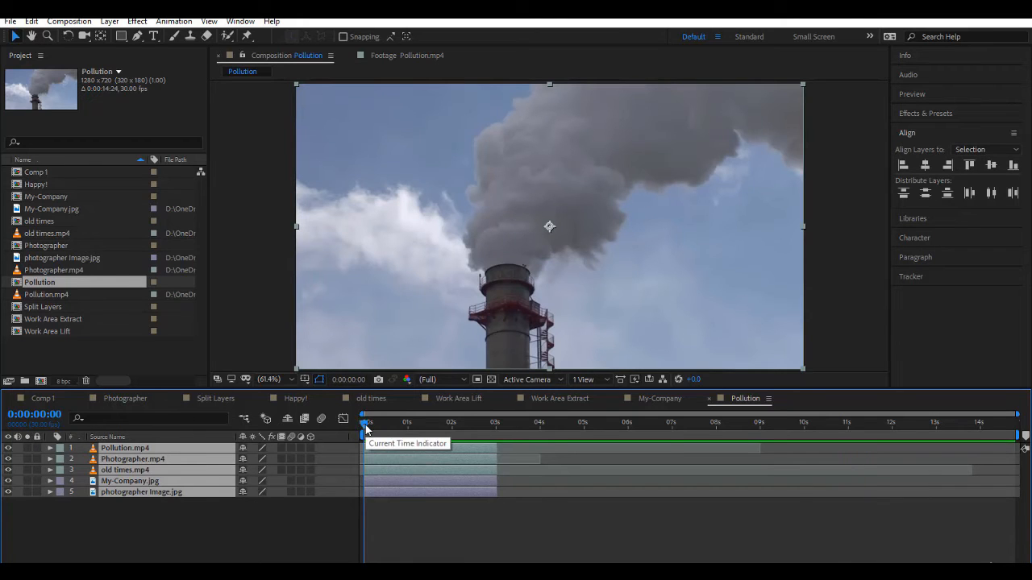
# Sequence the five selected layers with a 0:00:00:20 overlap and the Cross Dissolve Front and Back Layers transition.
pyautogui.rightClick(426, 469)
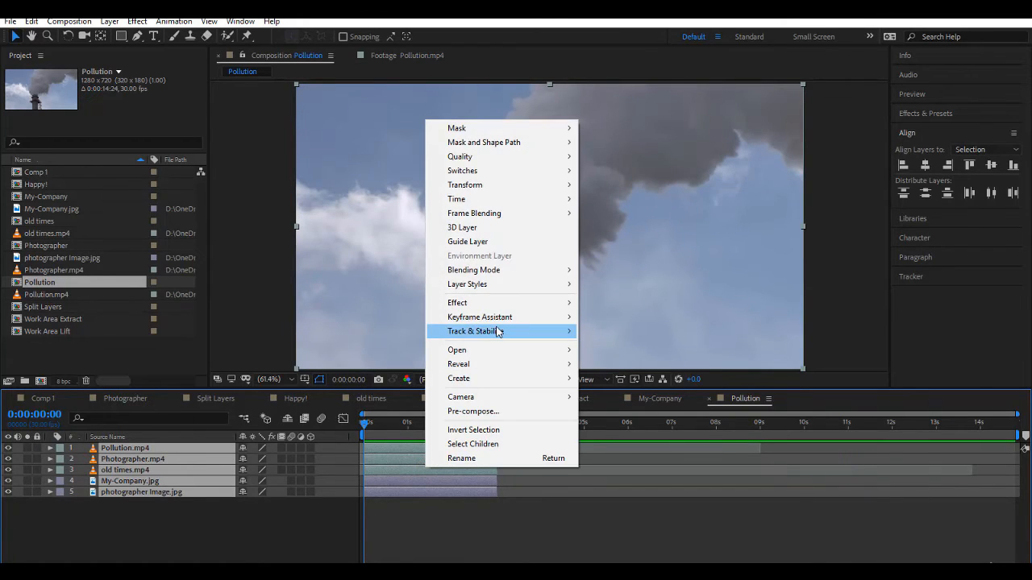
pyautogui.moveTo(500, 320)
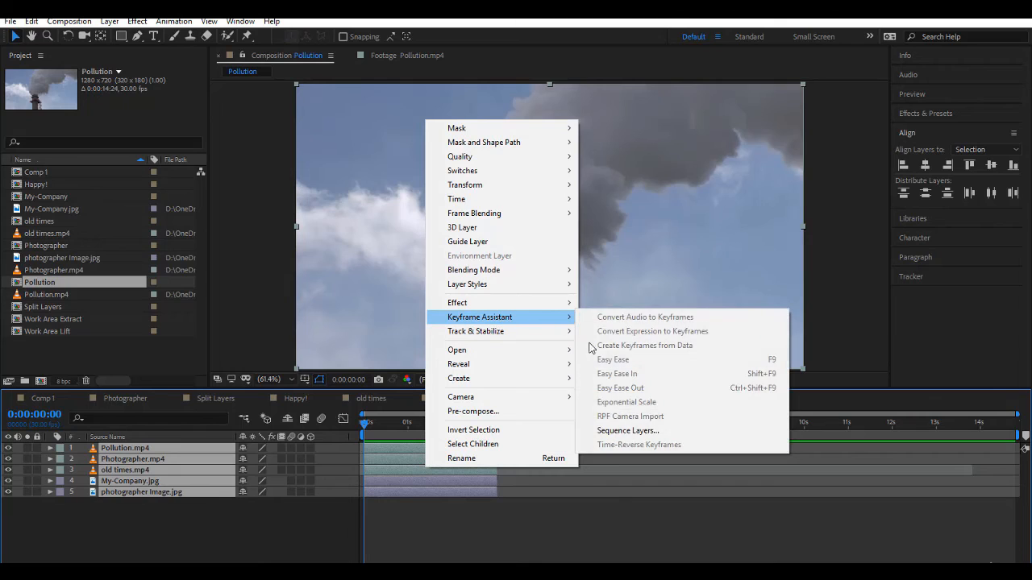
pyautogui.click(618, 430)
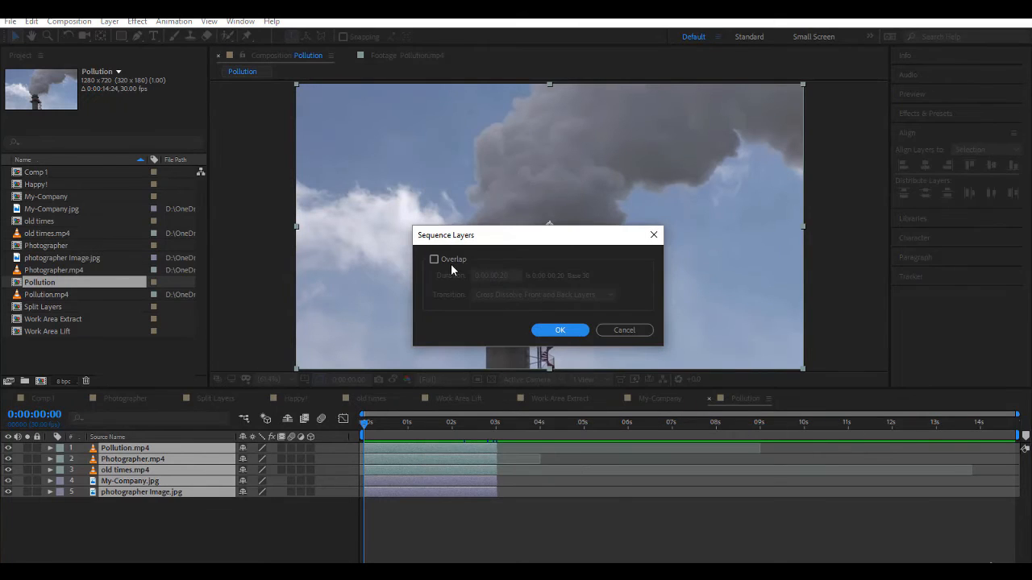
pyautogui.click(445, 260)
pyautogui.click(508, 276)
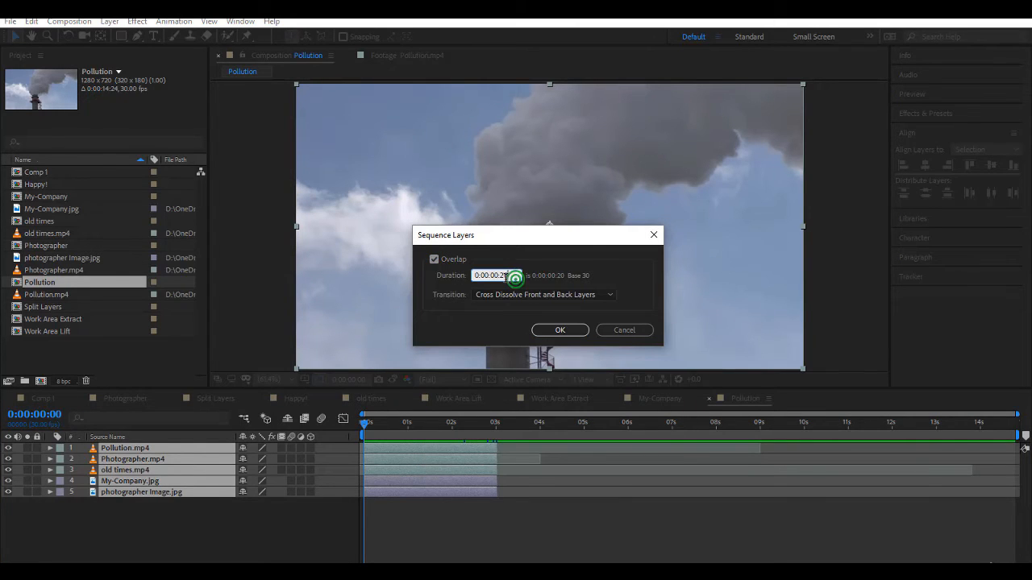
pyautogui.moveTo(506, 277); pyautogui.dragTo(504, 277)
pyautogui.click(509, 295)
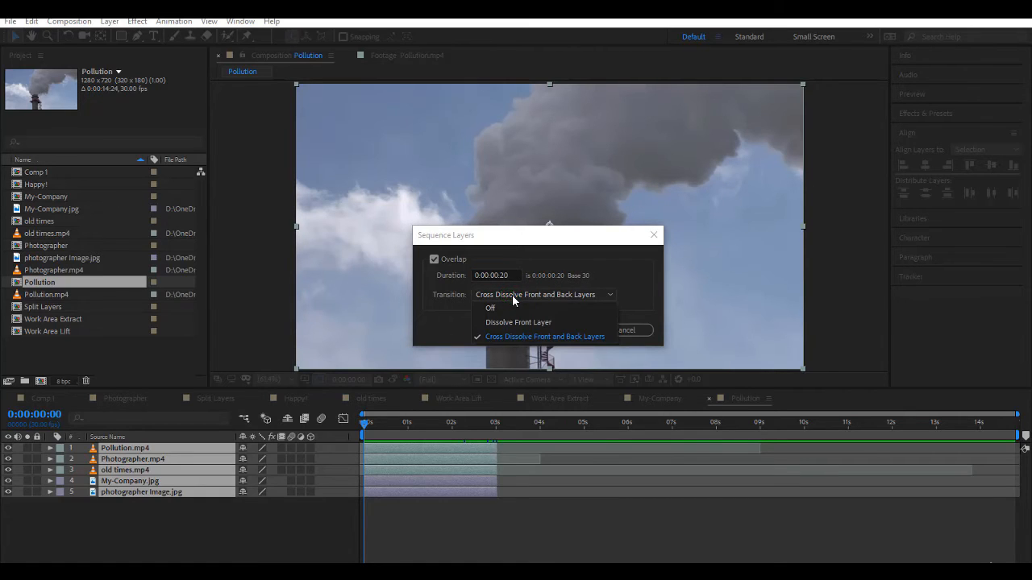
pyautogui.click(451, 314)
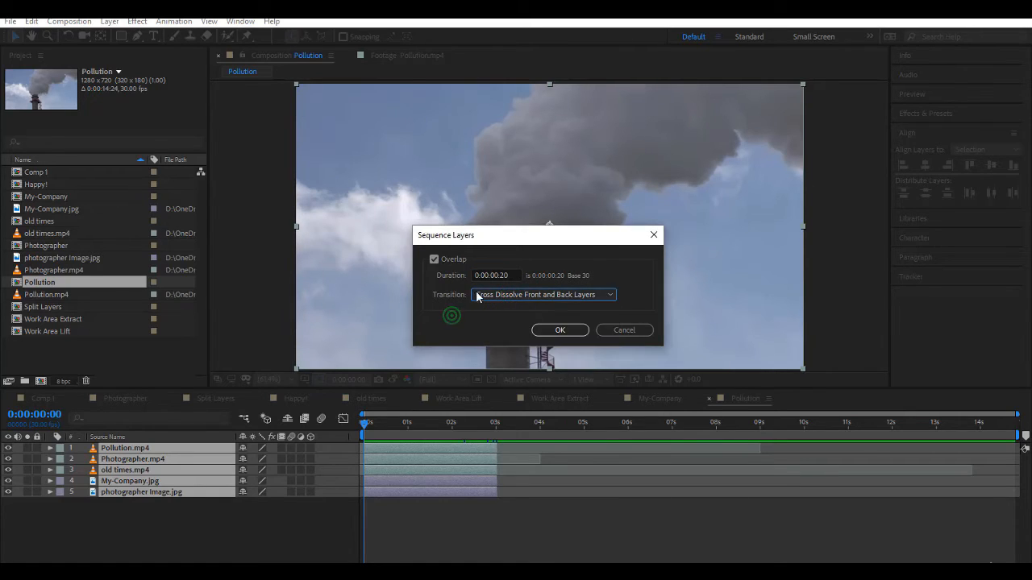
pyautogui.click(558, 330)
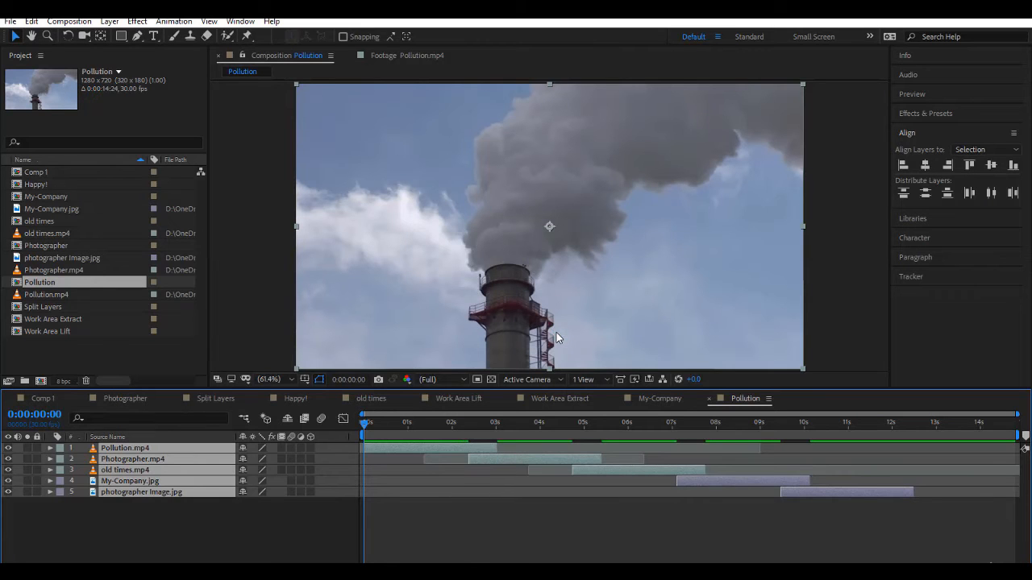
# Preview the overlapping layers with their cross dissolves and undo this sequencing.
pyautogui.press('space')
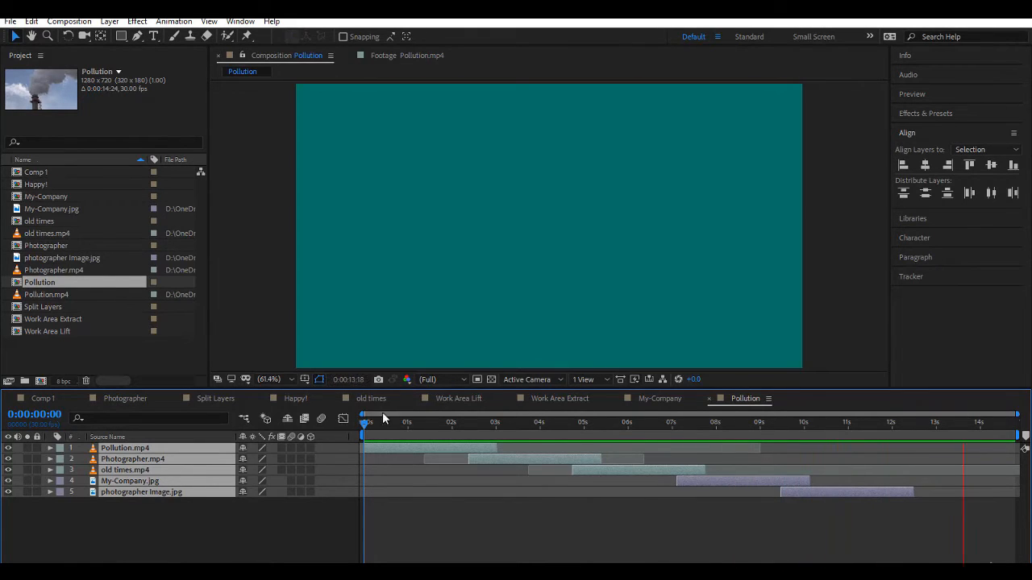
pyautogui.click(361, 425)
pyautogui.hotkey('ctrl', 'z')
pyautogui.hotkey('ctrl', 'z')
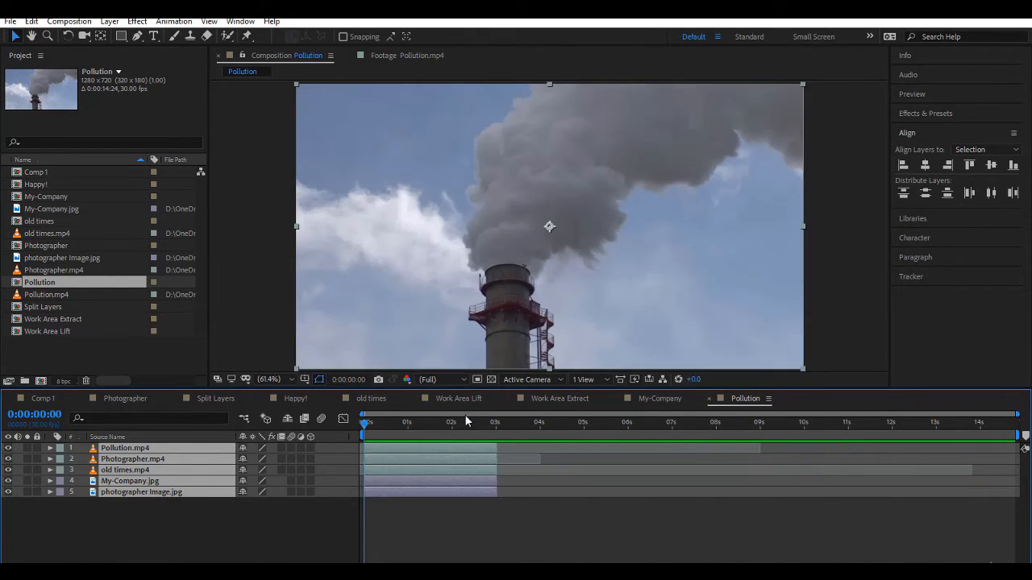
# Sequence layers in the order Pollution.mp4, old times.mp4, photographer Image.jpg, Photographer.mp4, My-Company.jpg with a 0:00:00:20 overlap and Cross Dissolve Front and Back Layers.
pyautogui.click(165, 448)
pyautogui.keyDown('ctrl'); pyautogui.click(165, 470); pyautogui.keyUp('ctrl')
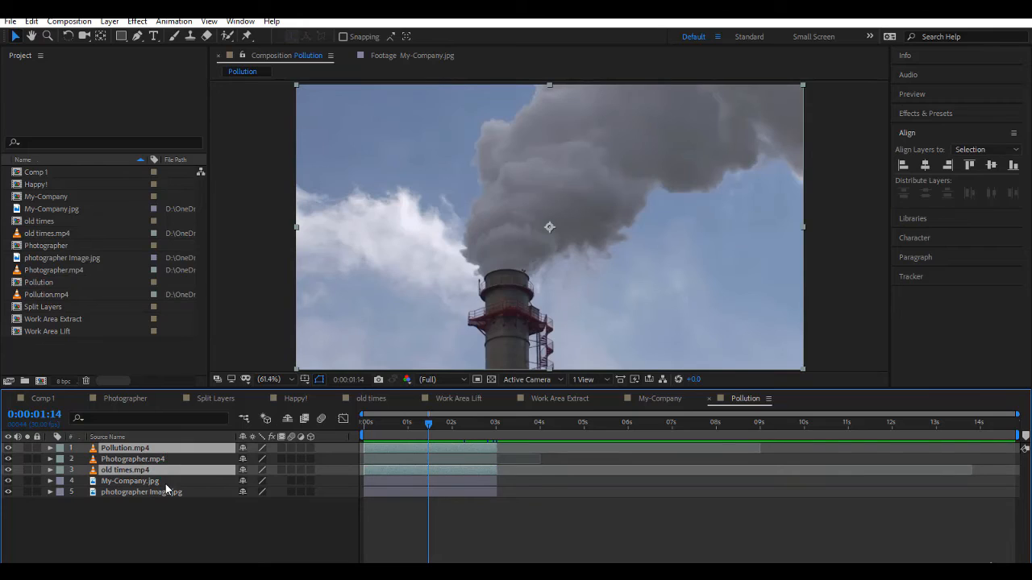
pyautogui.keyDown('ctrl'); pyautogui.click(165, 492); pyautogui.keyUp('ctrl')
pyautogui.keyDown('ctrl'); pyautogui.click(159, 458); pyautogui.keyUp('ctrl')
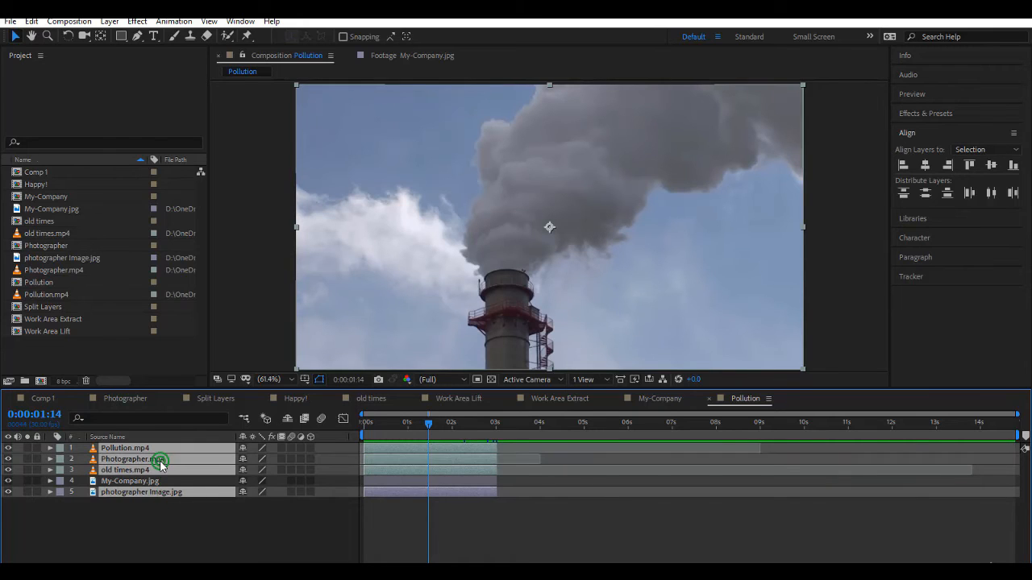
pyautogui.keyDown('ctrl'); pyautogui.click(163, 481); pyautogui.keyUp('ctrl')
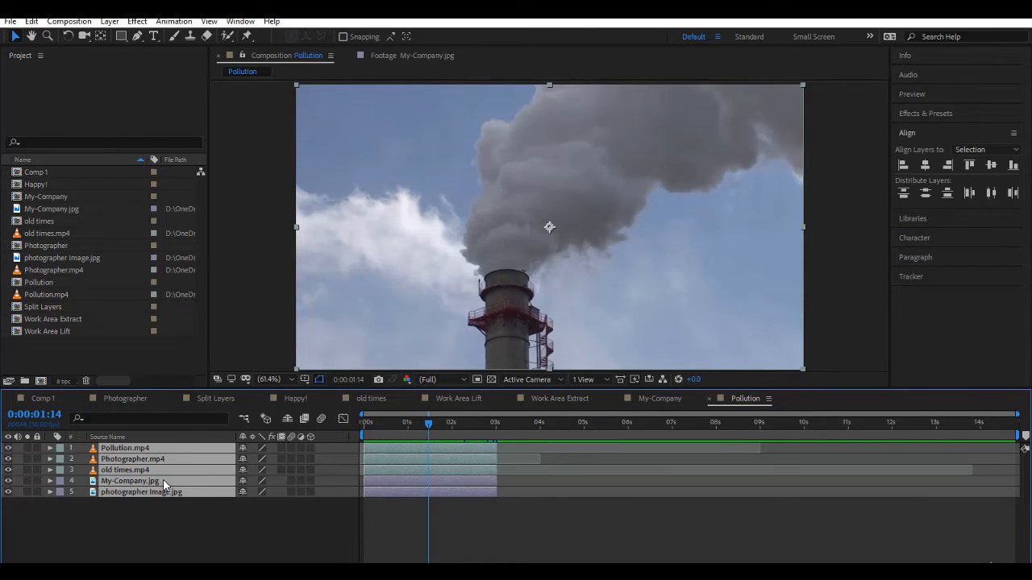
pyautogui.rightClick(396, 455)
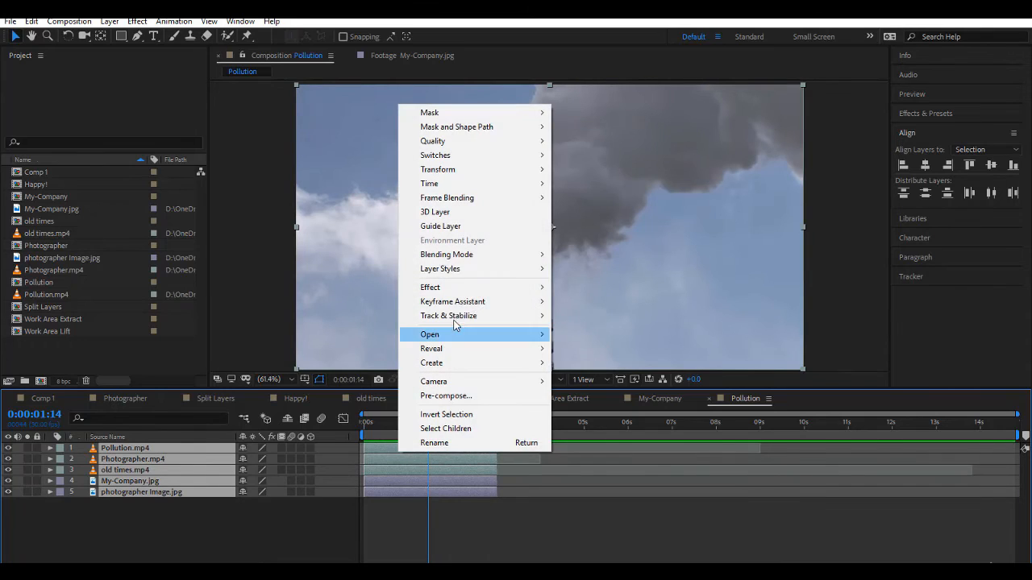
pyautogui.moveTo(468, 304)
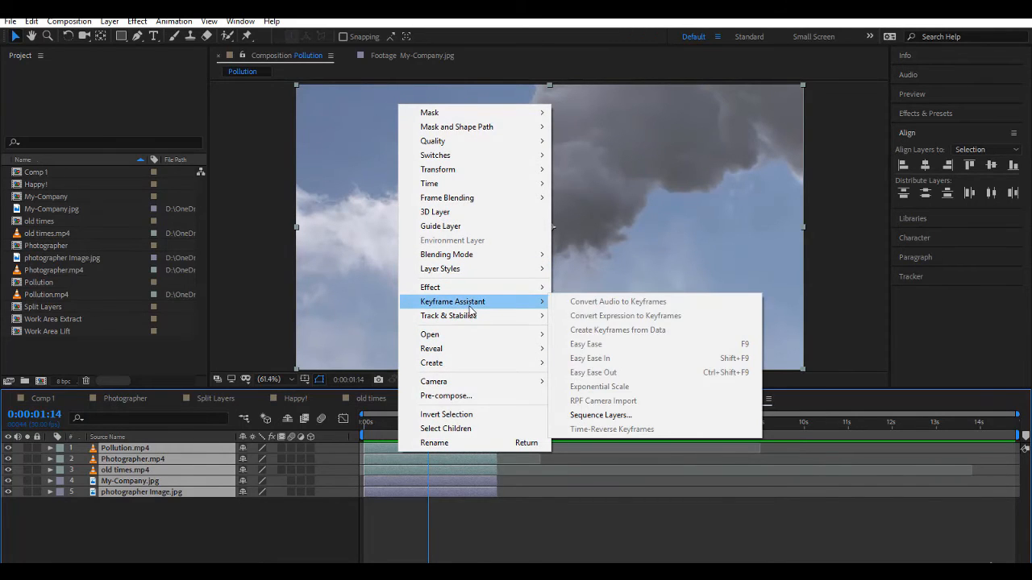
pyautogui.click(598, 415)
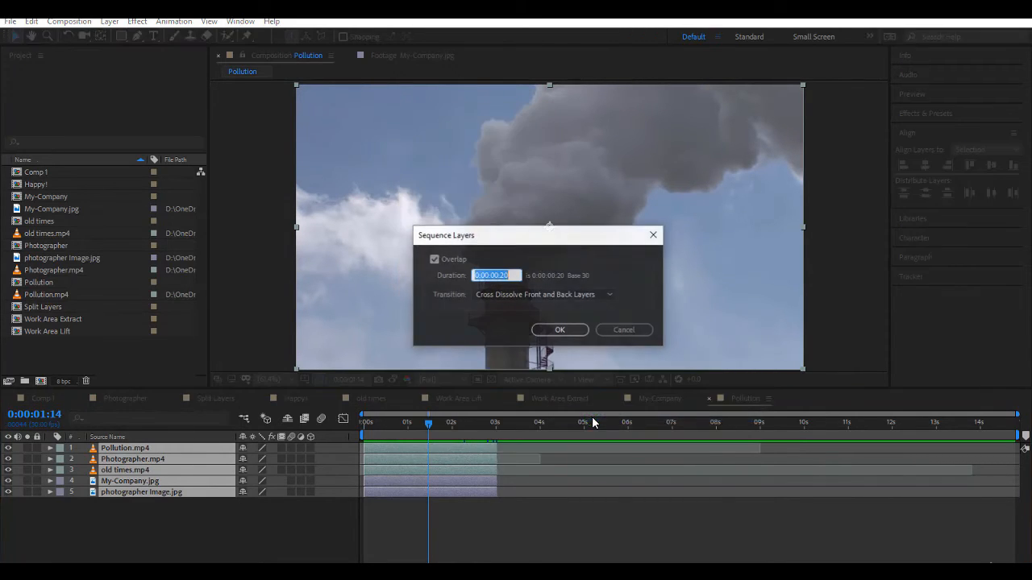
pyautogui.click(559, 331)
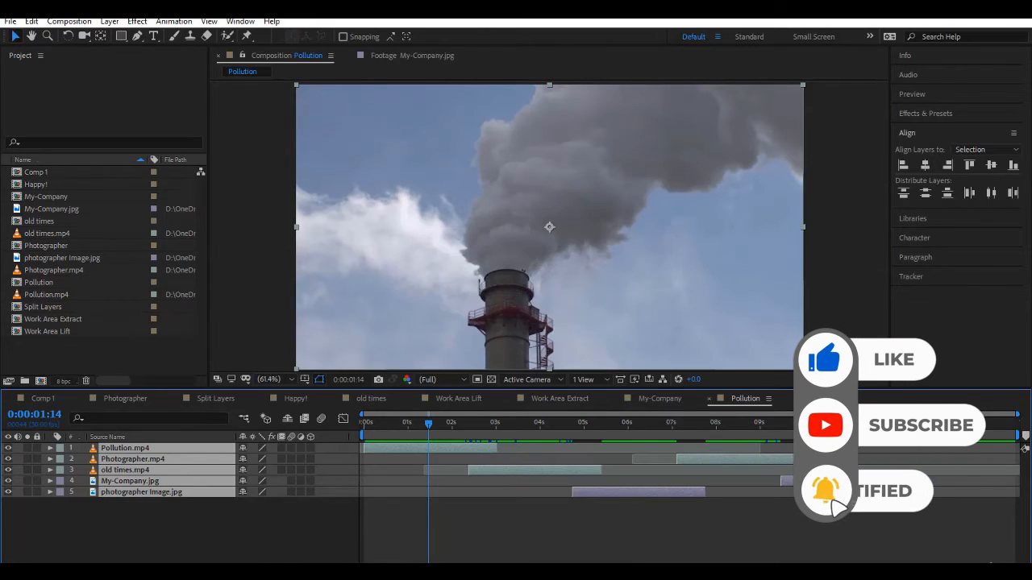
# Return to the start of the timeline and select My-Company.jpg and old times.mp4 individually to check their place in the sequence.
pyautogui.moveTo(427, 424); pyautogui.dragTo(354, 500)
pyautogui.click(194, 481)
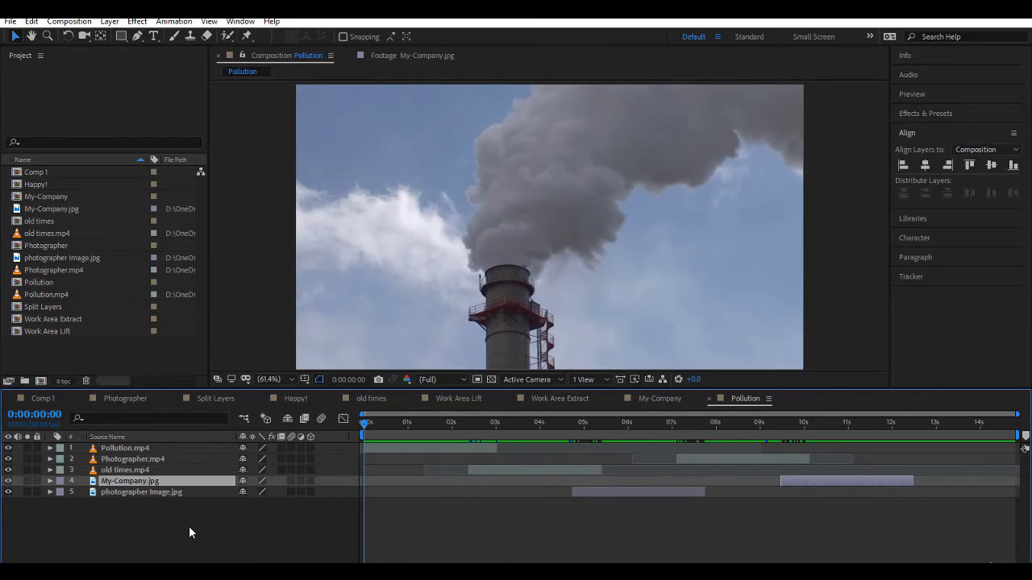
pyautogui.click(136, 470)
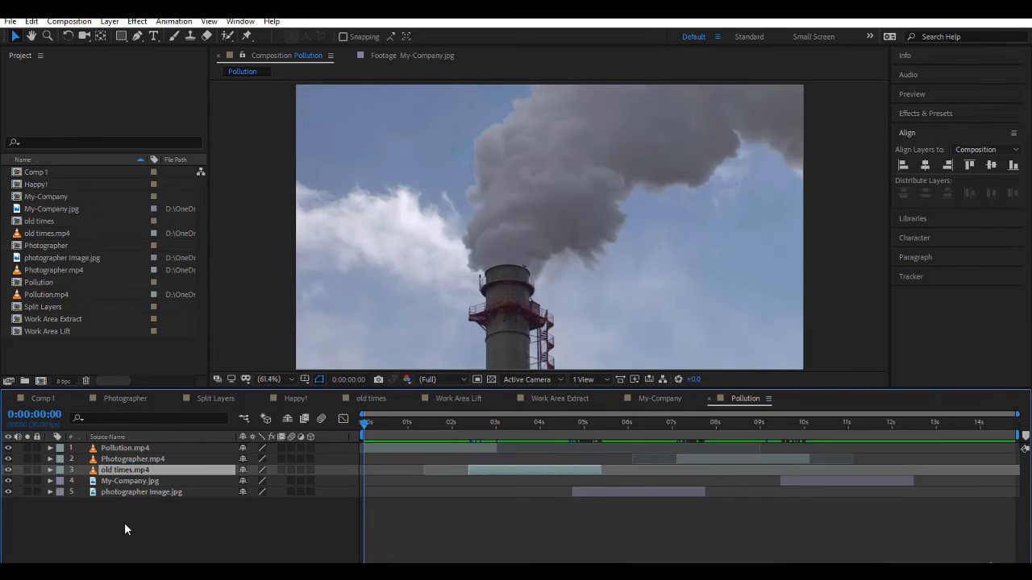
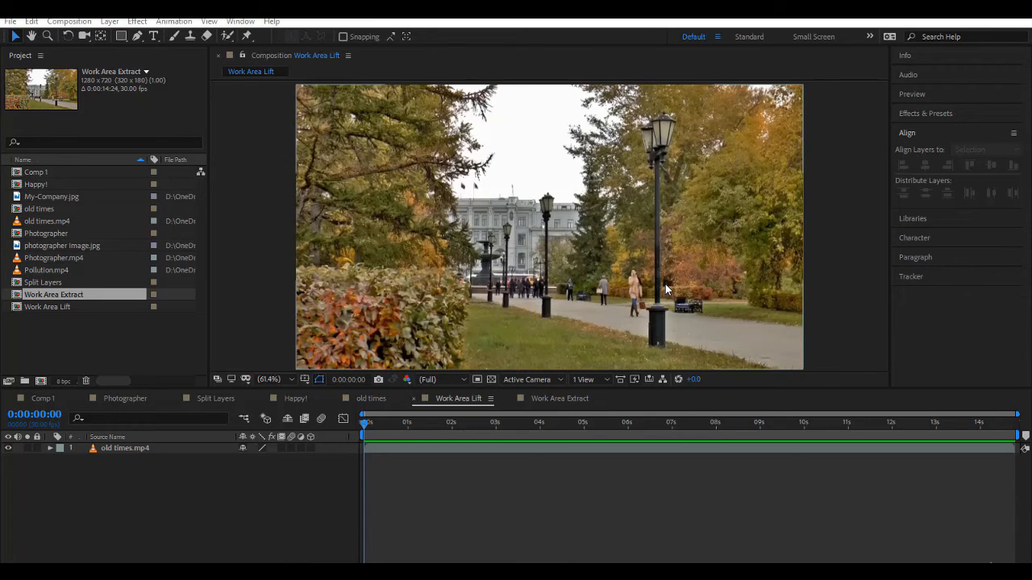
# In the Work Area Lift composition, select old times.mp4 and start the work area at 0:00:04:00.
pyautogui.click(443, 400)
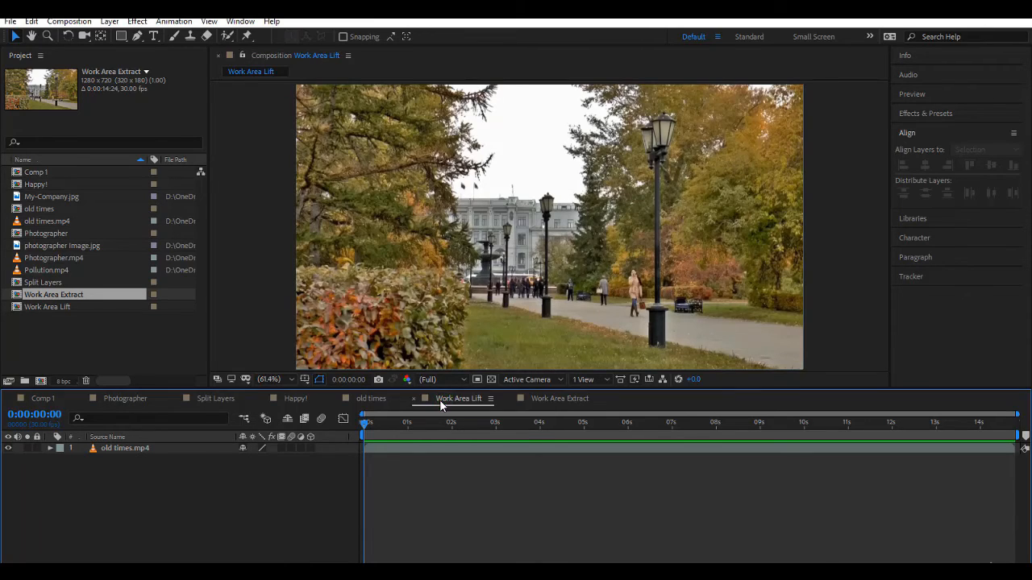
pyautogui.click(129, 450)
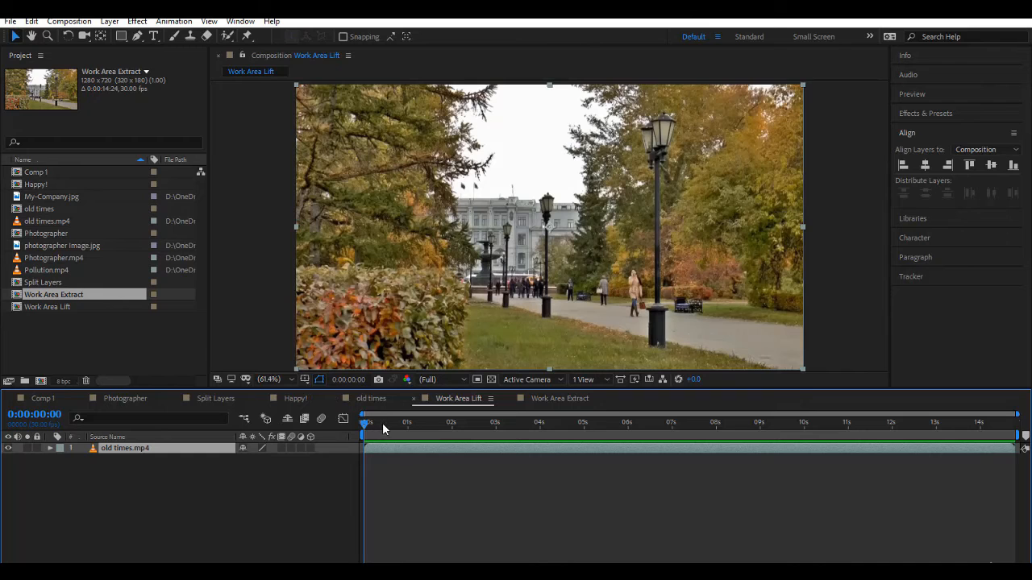
pyautogui.moveTo(364, 424); pyautogui.dragTo(709, 440)
pyautogui.moveTo(640, 445); pyautogui.dragTo(539, 450)
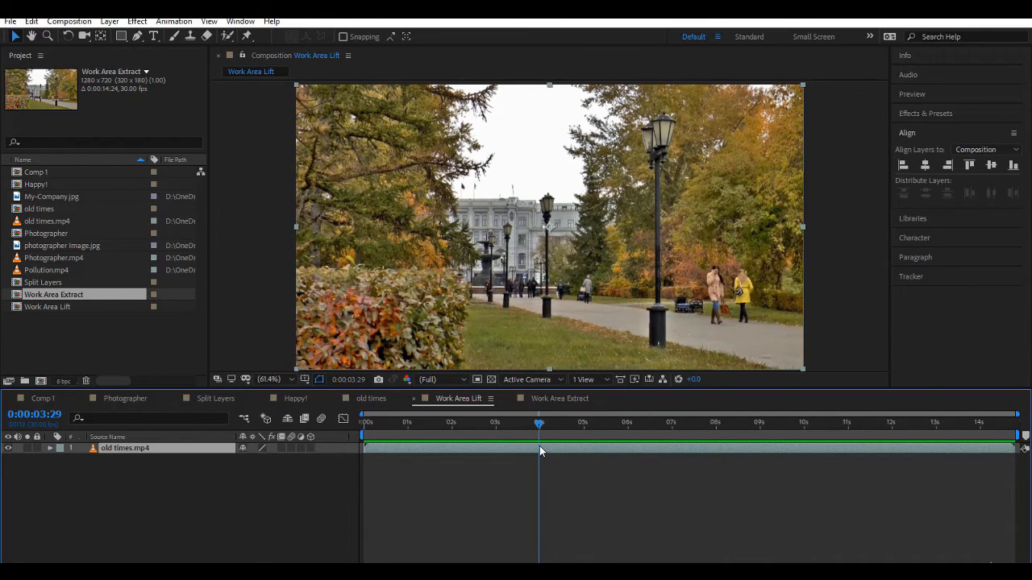
pyautogui.click(48, 414)
pyautogui.write('4:00')
pyautogui.press('Return')
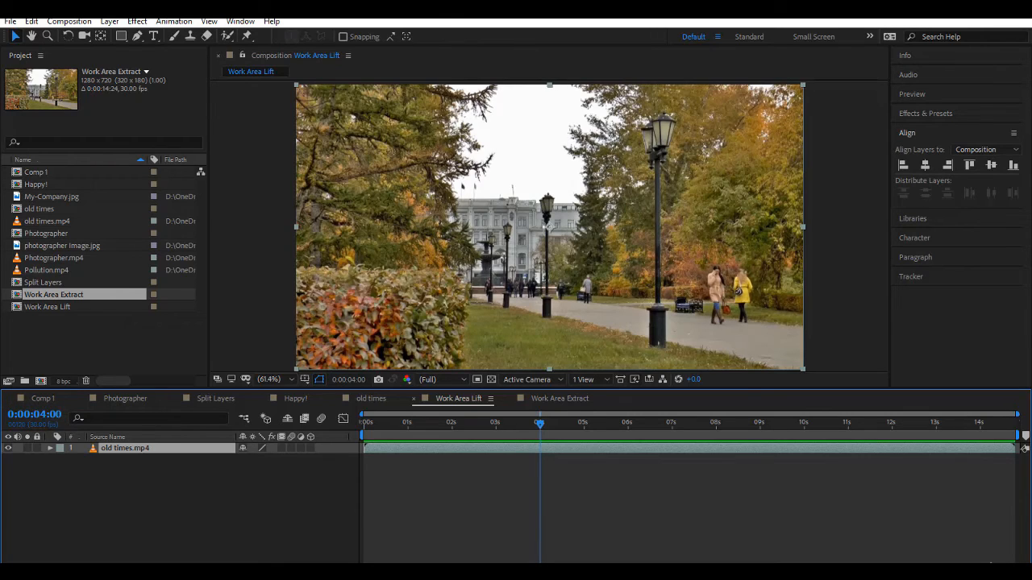
pyautogui.press('n')
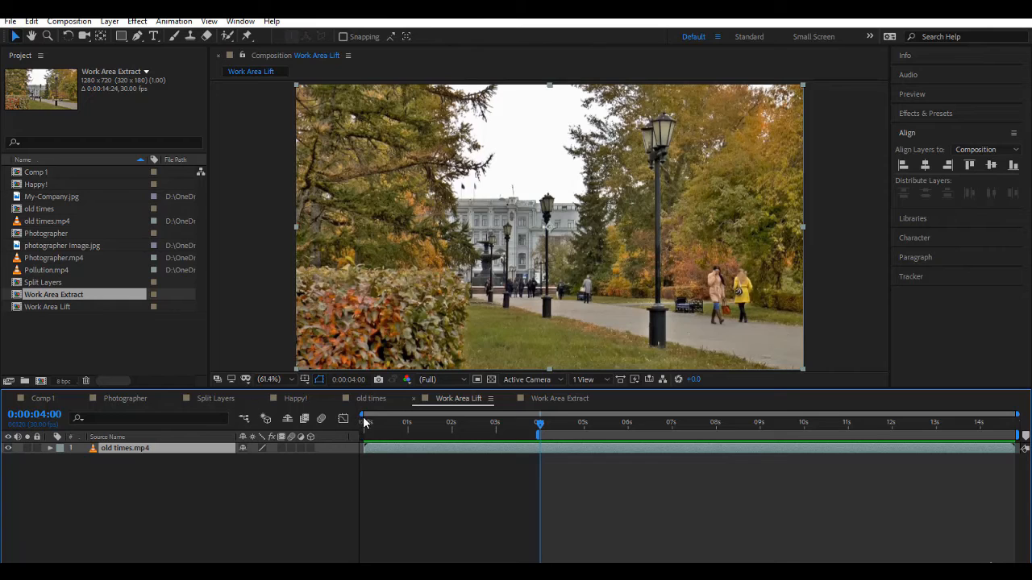
# End the Work Area Lift composition's work area at 0:00:08:00.
pyautogui.click(39, 414)
pyautogui.write('800')
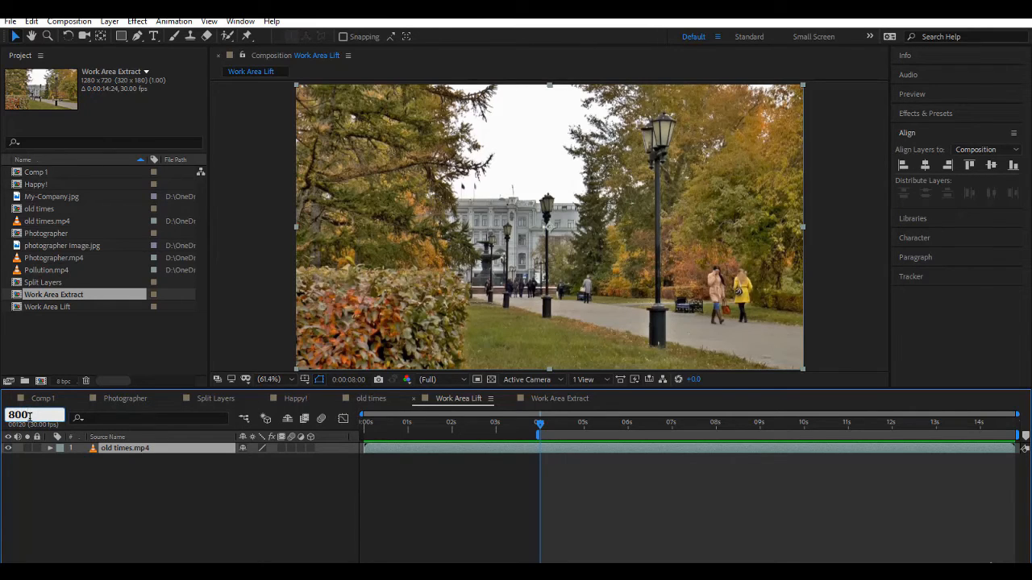
pyautogui.press('Return')
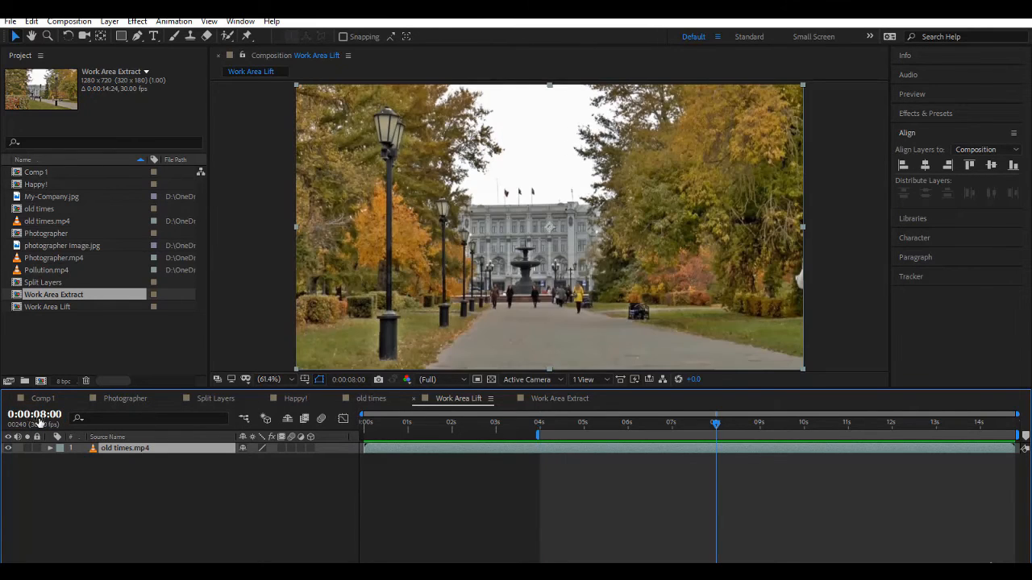
pyautogui.press('n')
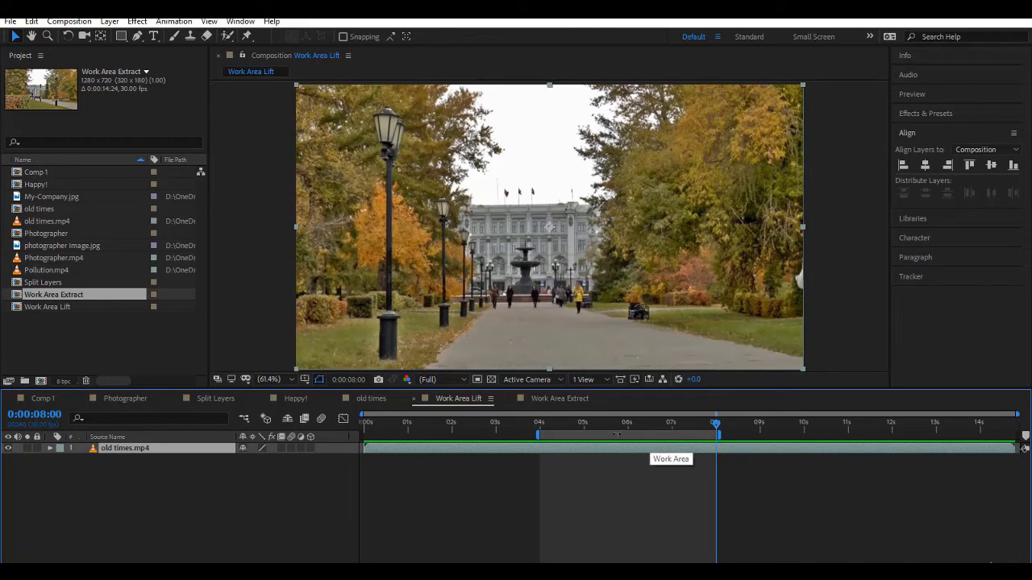
# Lift the work area out of old times.mp4 and scrub through the emptied section.
pyautogui.rightClick(616, 435)
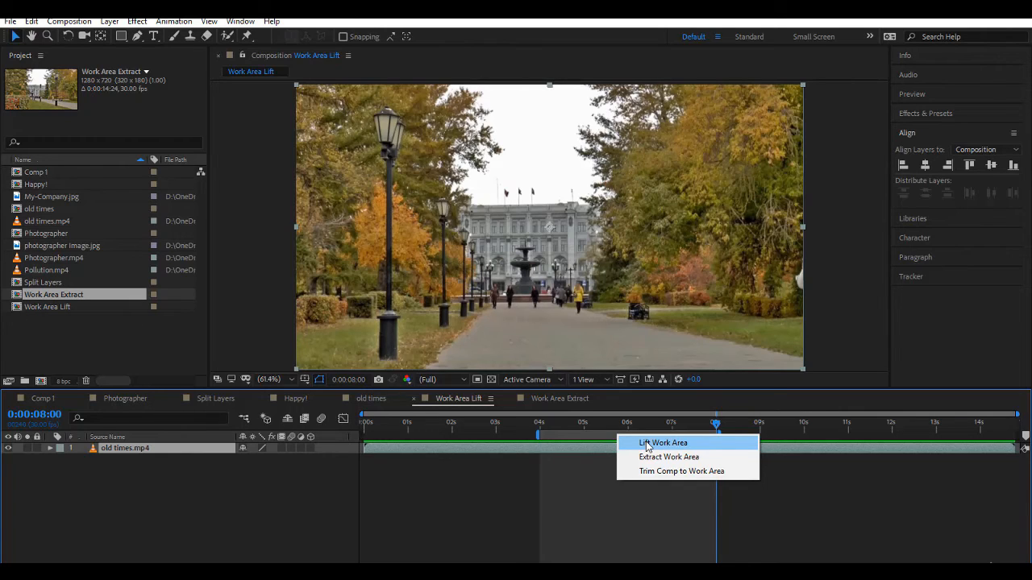
pyautogui.click(646, 445)
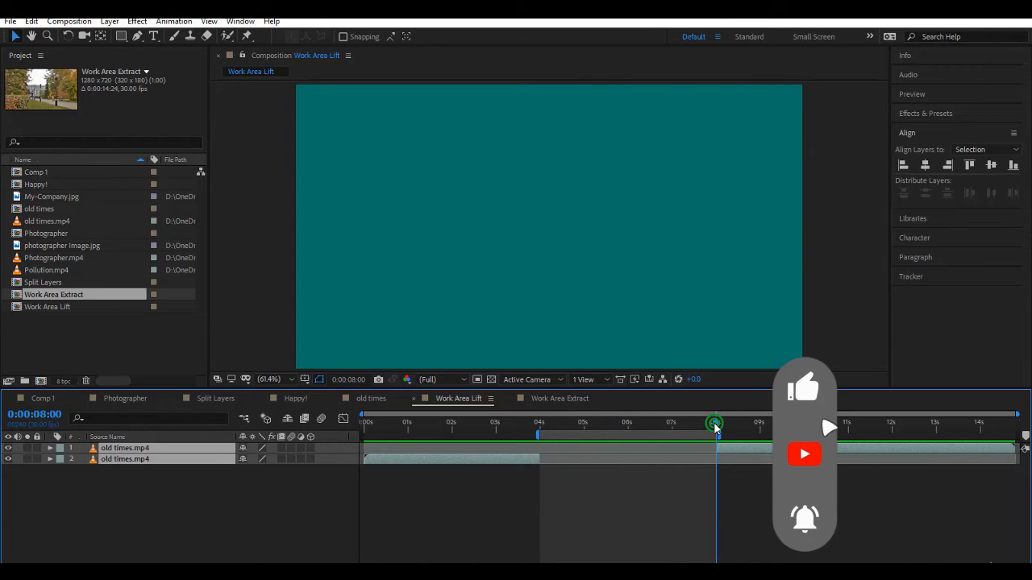
pyautogui.moveTo(717, 424); pyautogui.dragTo(603, 428)
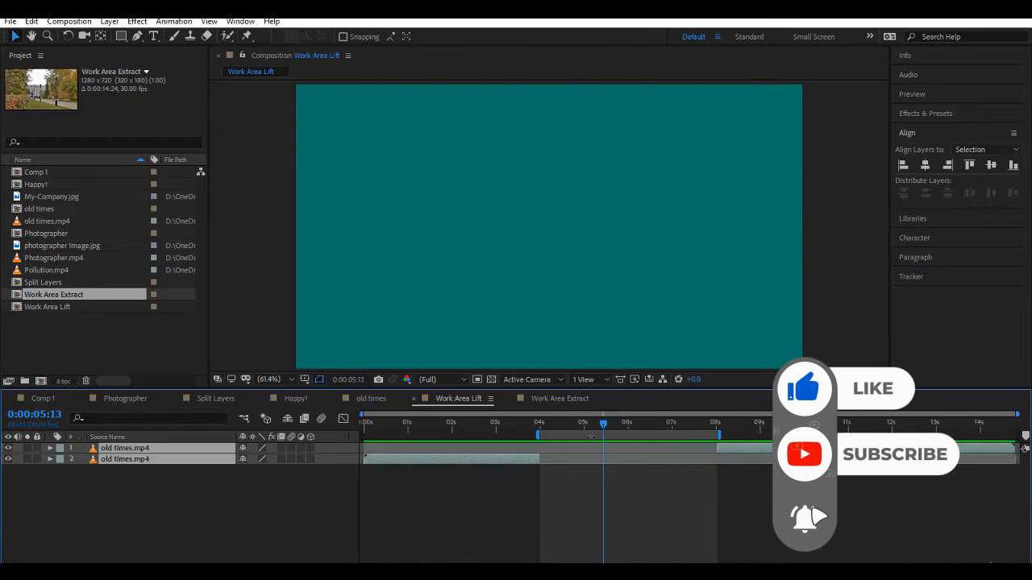
pyautogui.click(566, 422)
pyautogui.moveTo(608, 428); pyautogui.dragTo(618, 426)
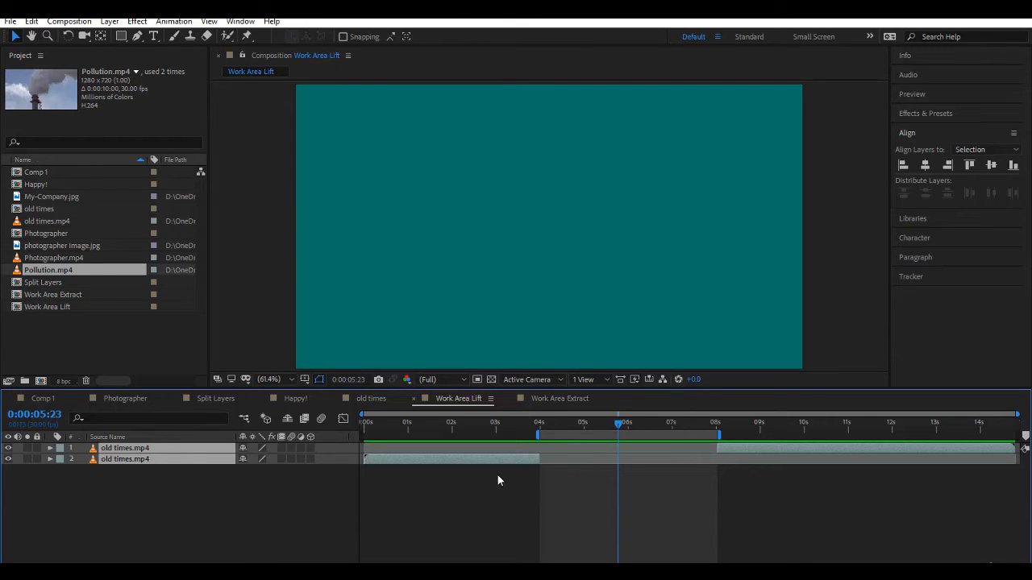
# In the Work Area Extract composition, extract the work area between 4 and 8 seconds from both layers.
pyautogui.click(564, 398)
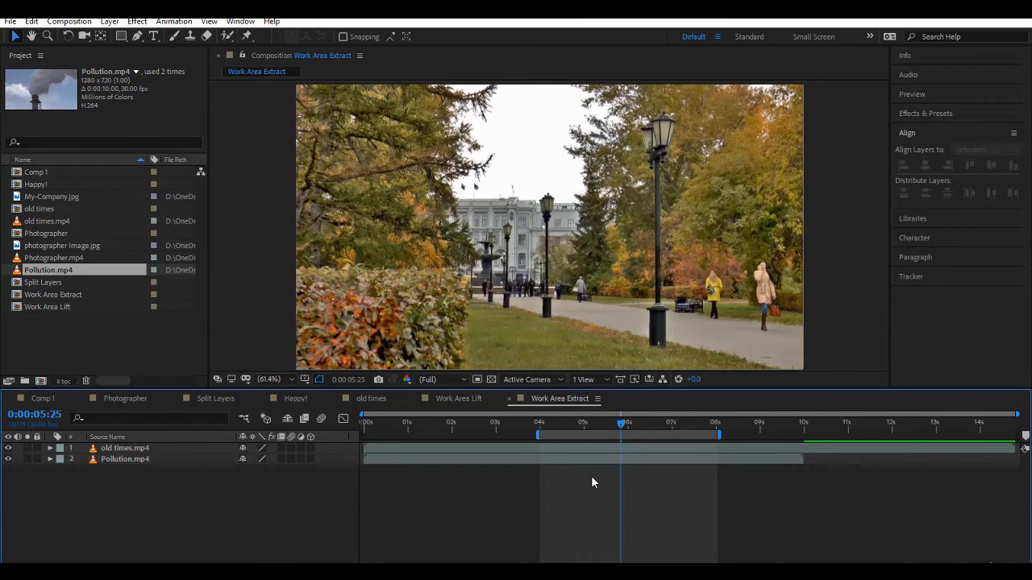
pyautogui.rightClick(605, 434)
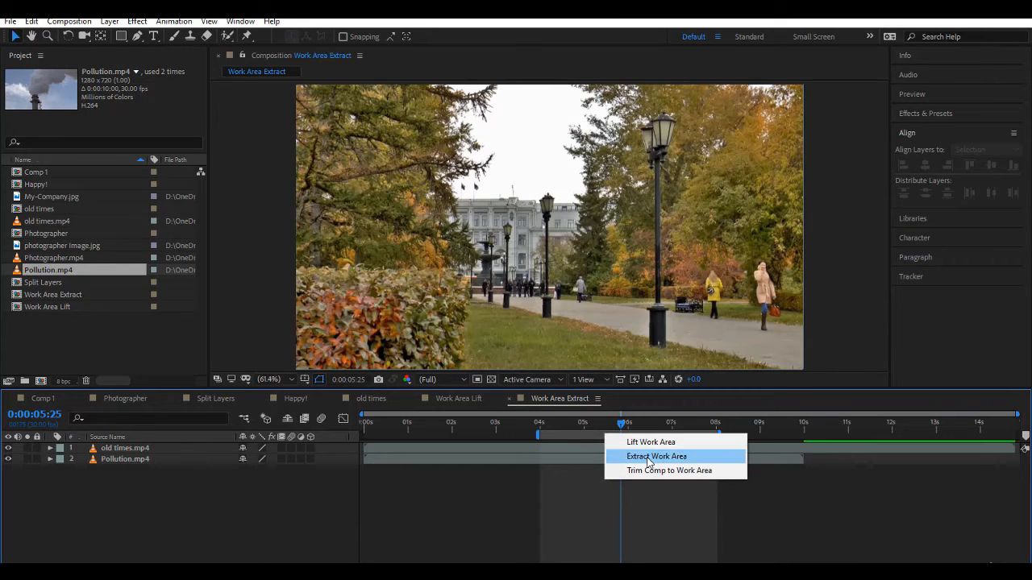
pyautogui.click(581, 429)
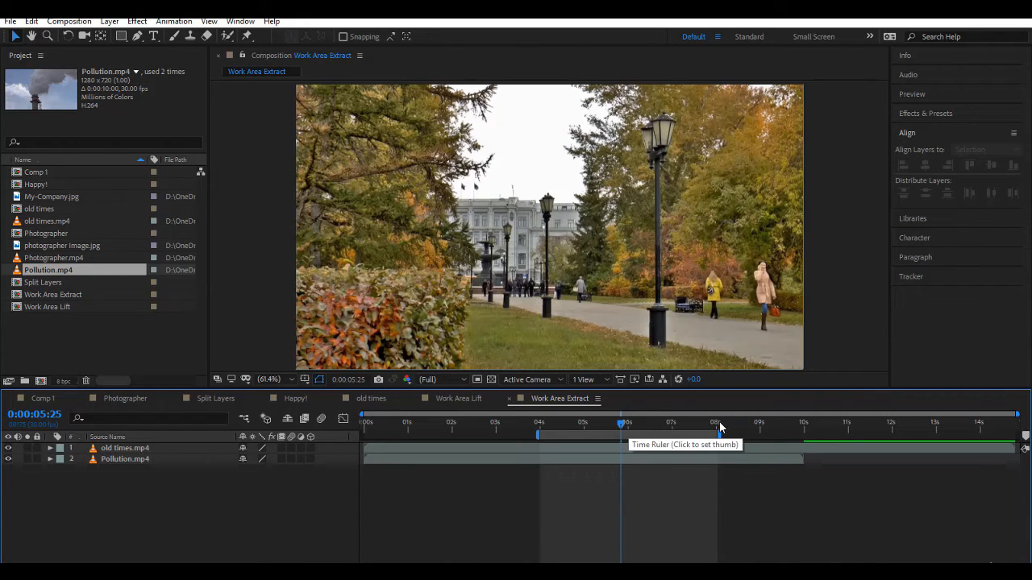
pyautogui.click(781, 448)
pyautogui.click(778, 461)
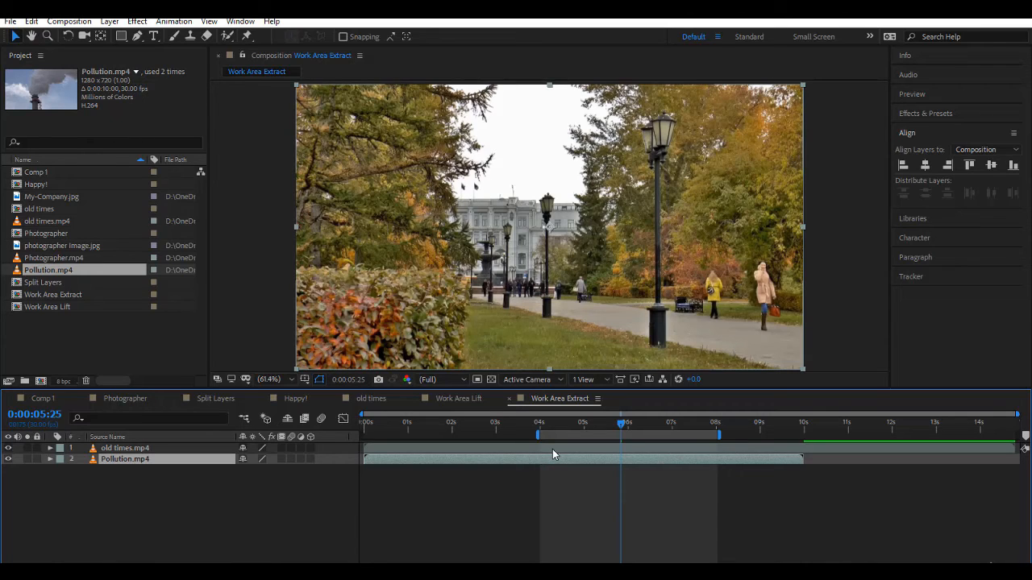
pyautogui.click(532, 500)
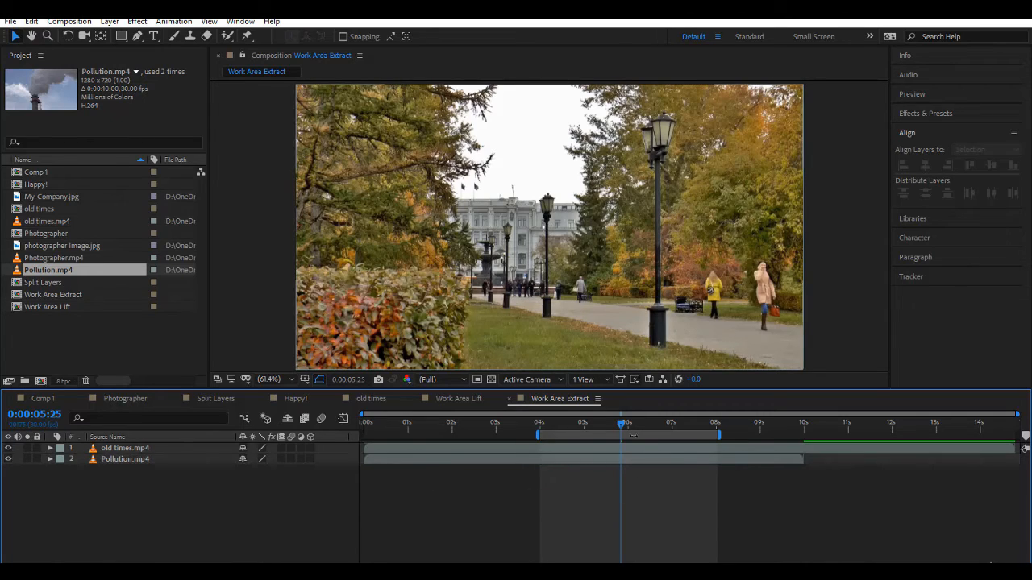
pyautogui.rightClick(636, 434)
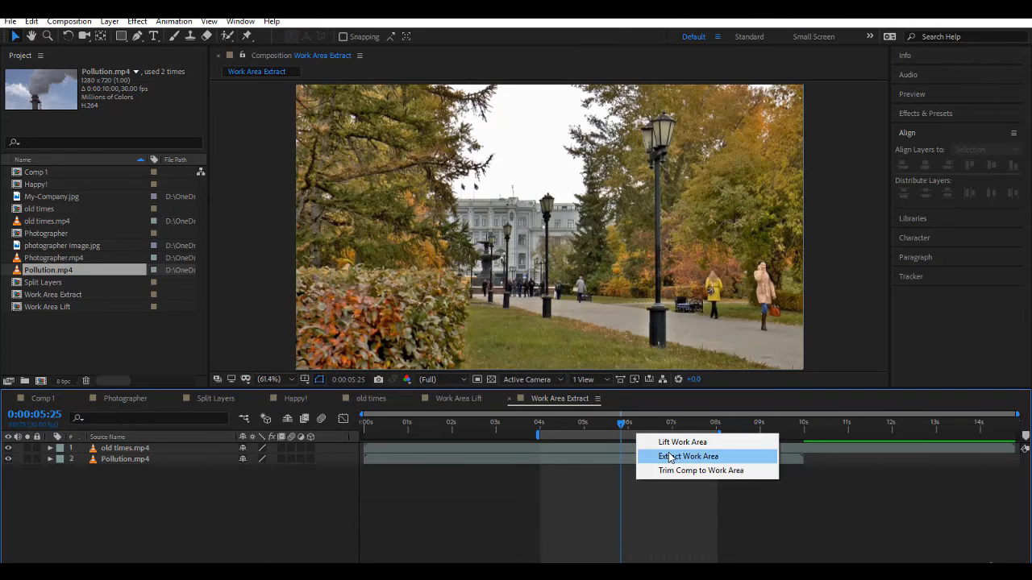
pyautogui.click(669, 455)
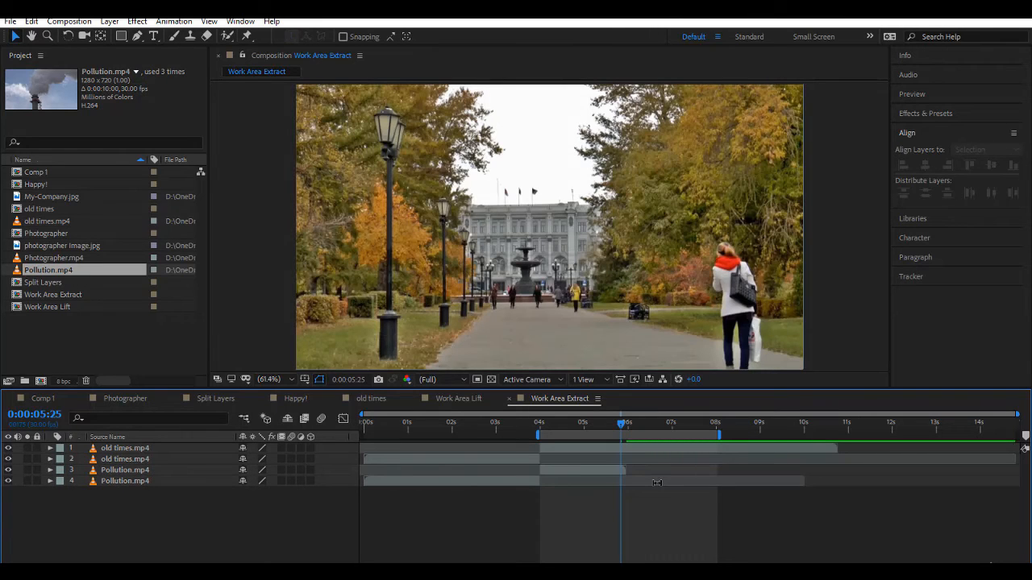
# Try moving the second old times.mp4 piece to start at 8 seconds to compare with a lift, and undo the move.
pyautogui.click(532, 458)
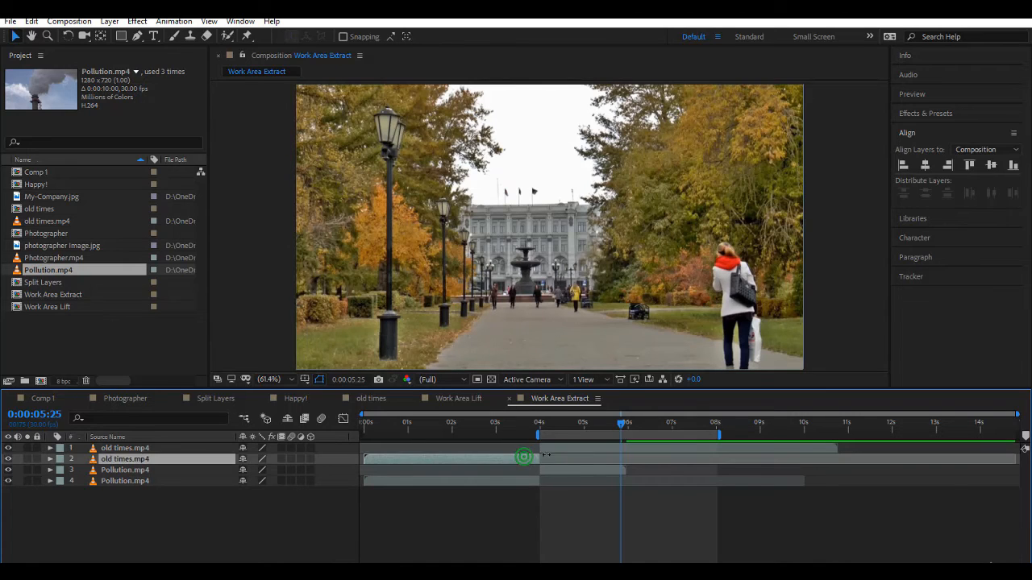
pyautogui.click(553, 449)
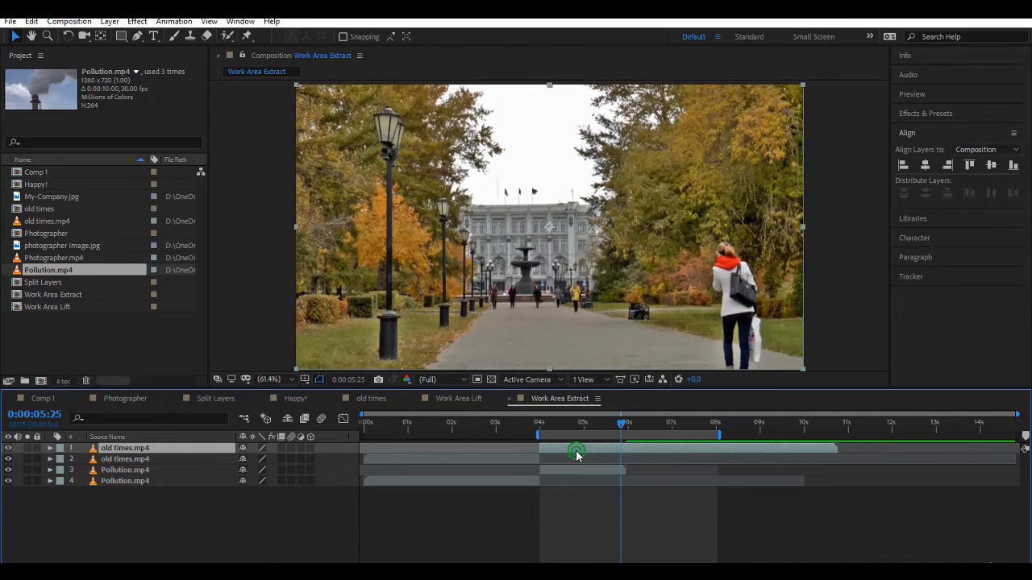
pyautogui.moveTo(576, 455); pyautogui.dragTo(753, 456)
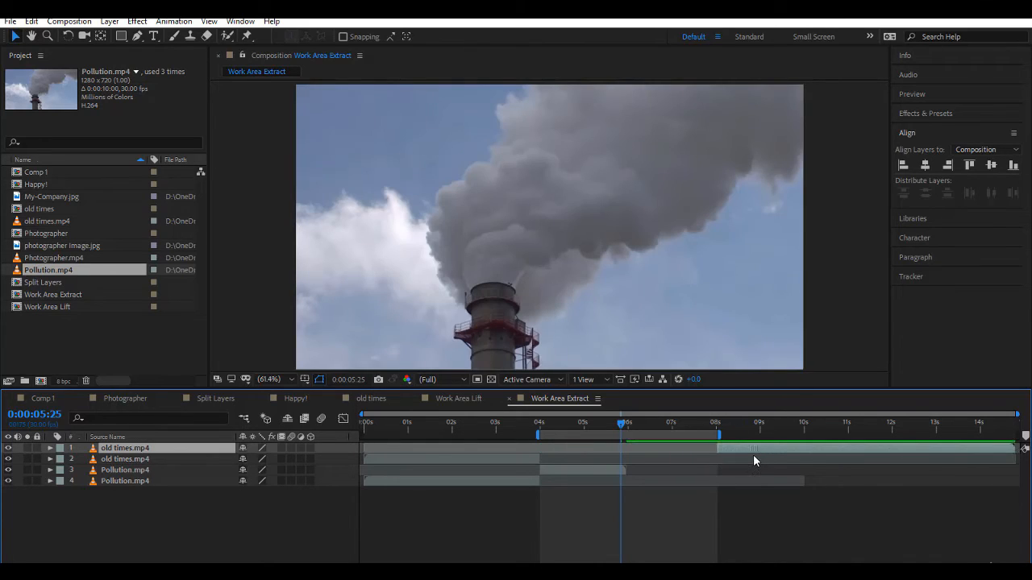
pyautogui.click(523, 460)
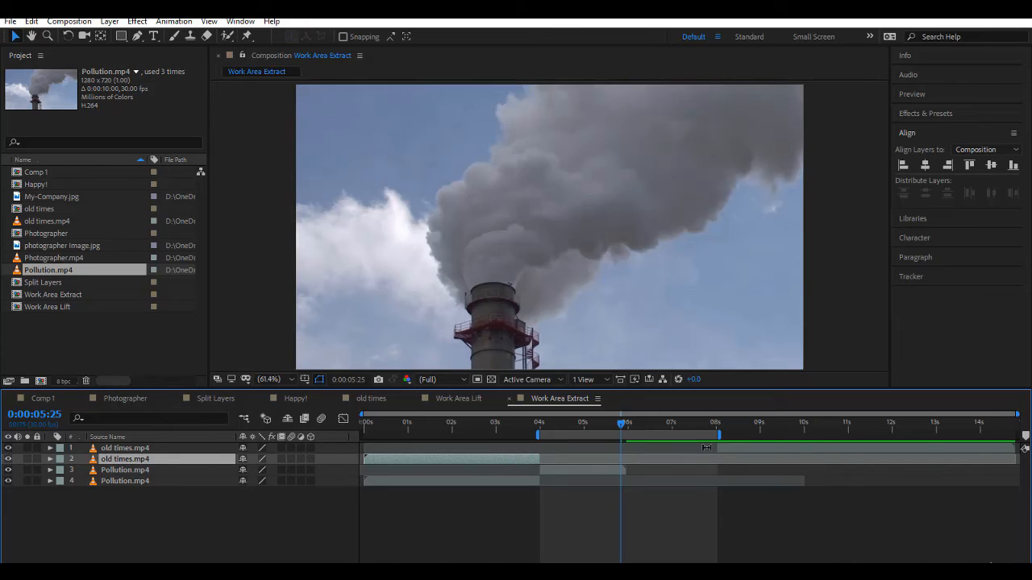
pyautogui.hotkey('ctrl', 'z')
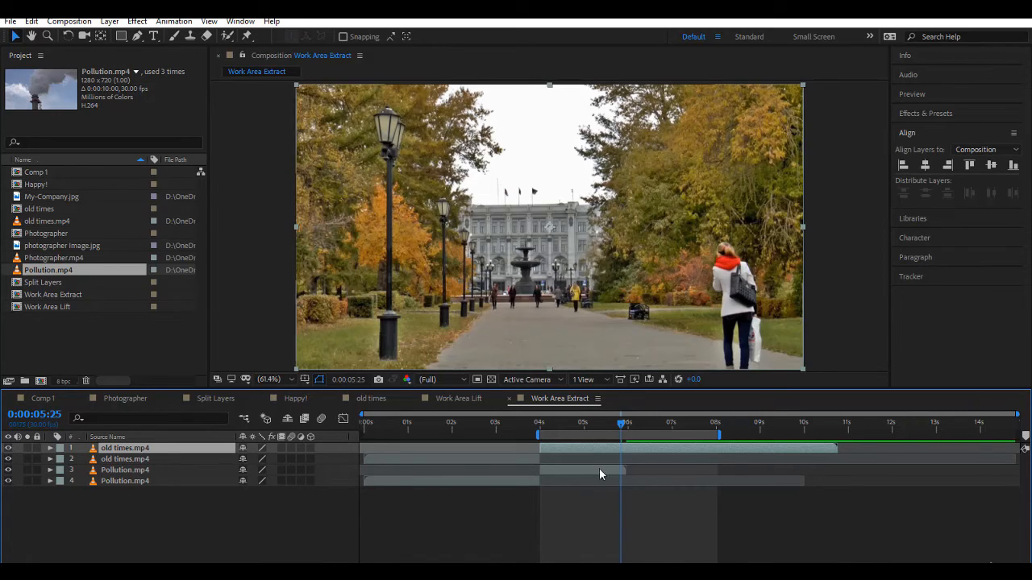
pyautogui.click(584, 425)
pyautogui.rightClick(571, 441)
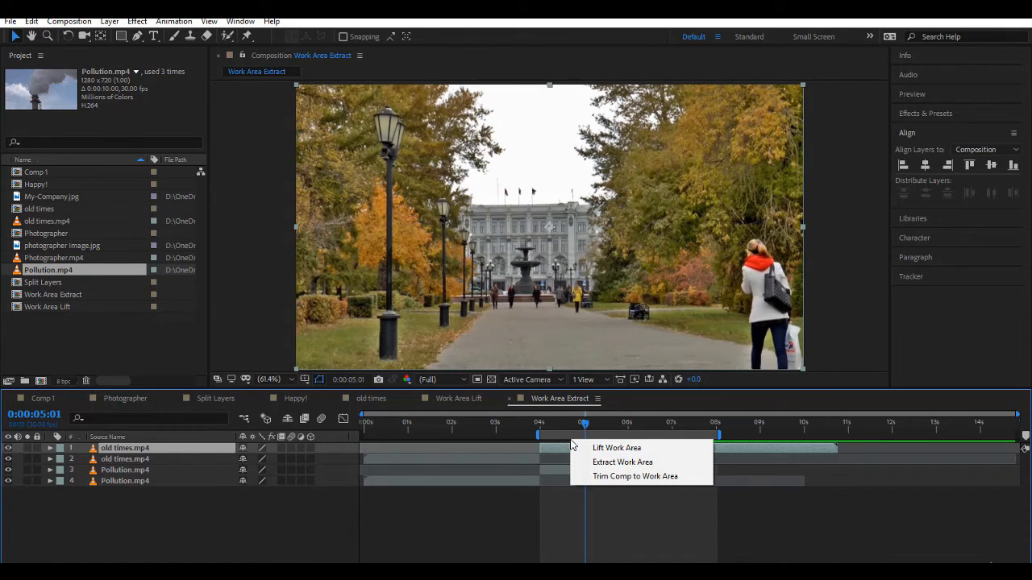
pyautogui.click(560, 536)
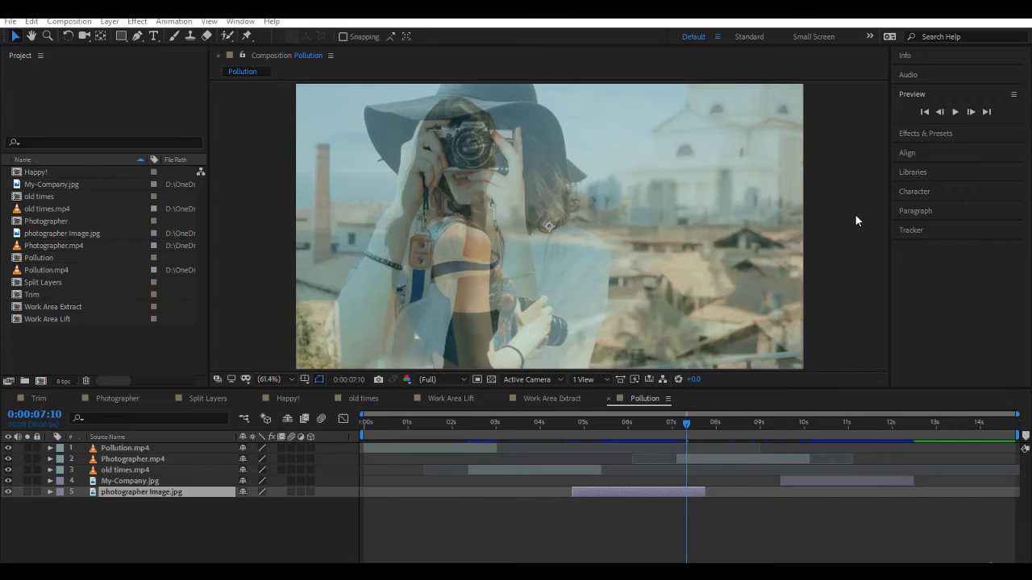
# Create a 1280 x 720, 20-second composition named Source Panel with a black background, and close all other composition views.
pyautogui.click(40, 381)
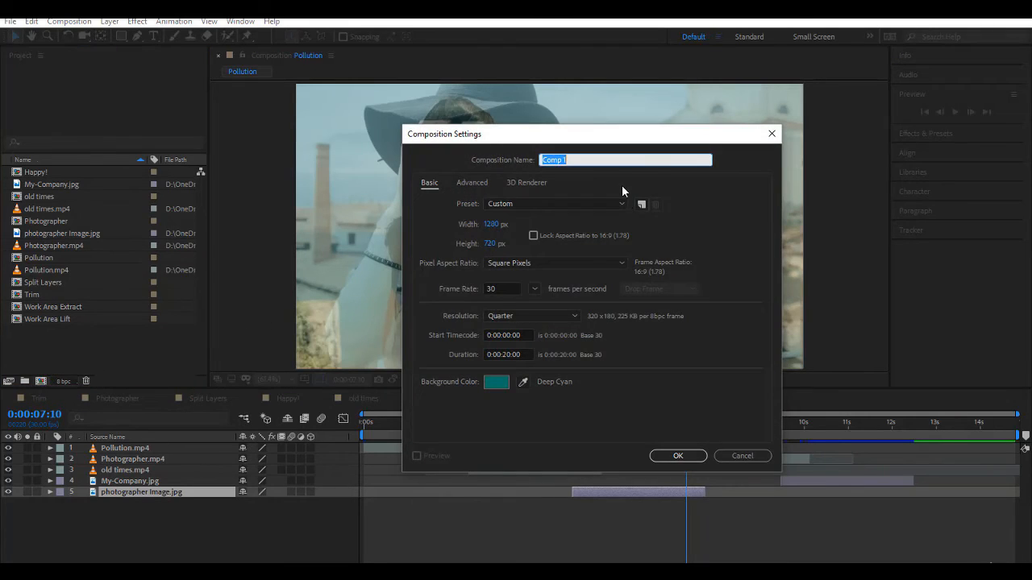
pyautogui.write('Source Panel')
pyautogui.click(497, 381)
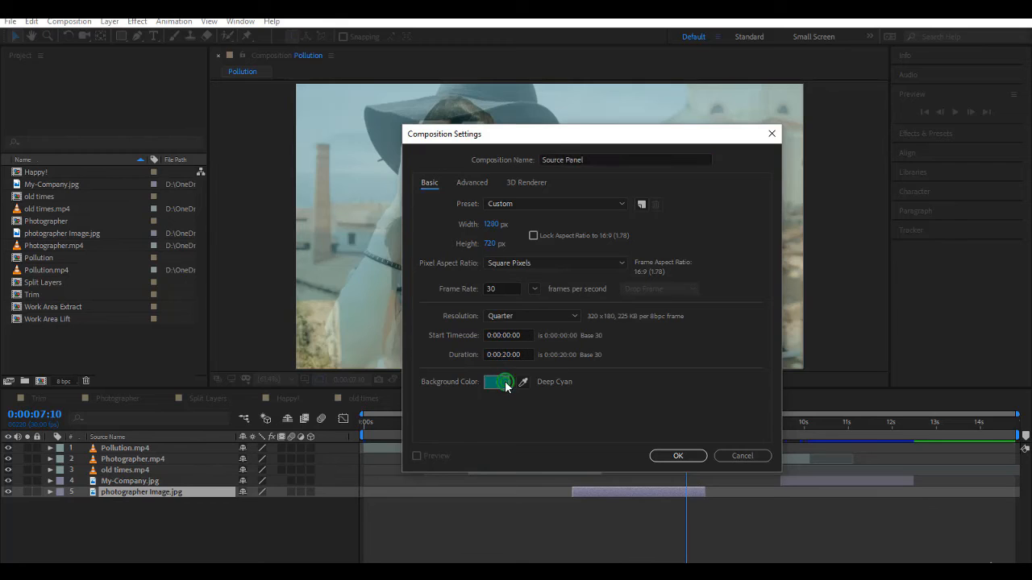
pyautogui.moveTo(761, 314)
pyautogui.mouseDown()
pyautogui.moveTo(730, 235)
pyautogui.moveTo(702, 411)
pyautogui.mouseUp()
pyautogui.click(1009, 225)
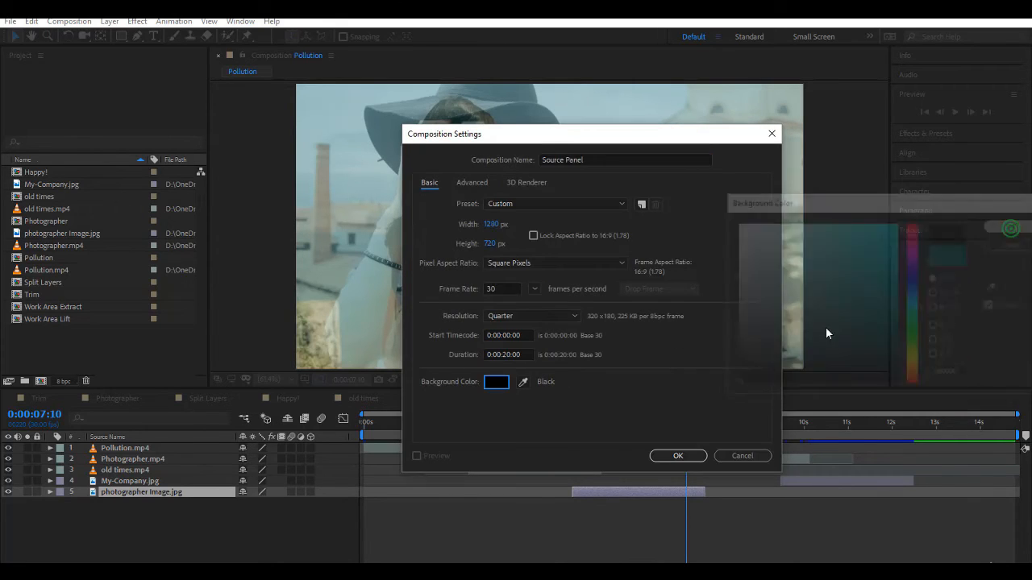
pyautogui.click(698, 454)
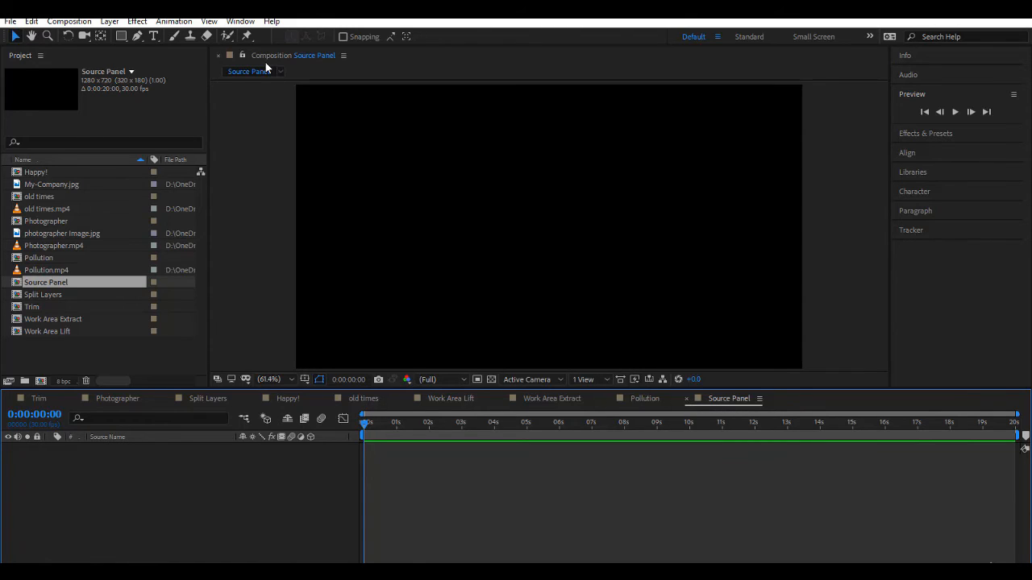
pyautogui.click(306, 55)
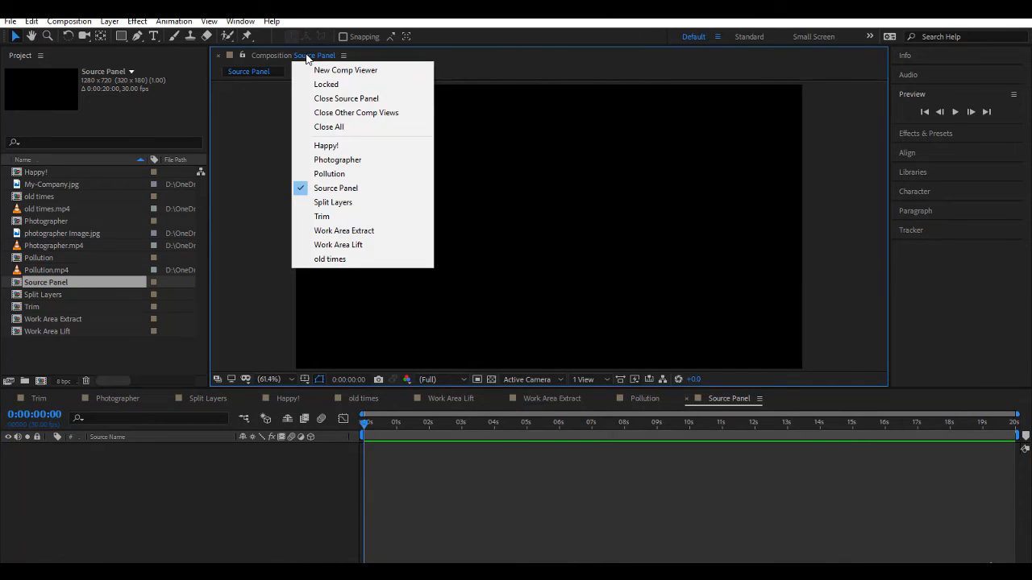
pyautogui.click(337, 114)
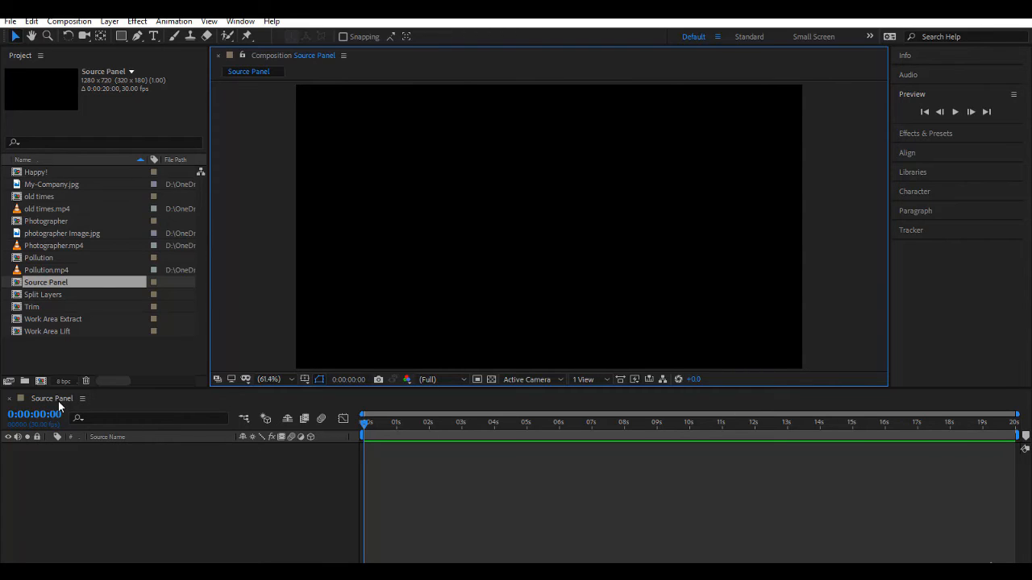
# Open the Pollution.mp4 footage in its own viewer and switch back to the Source Panel composition view.
pyautogui.click(72, 270)
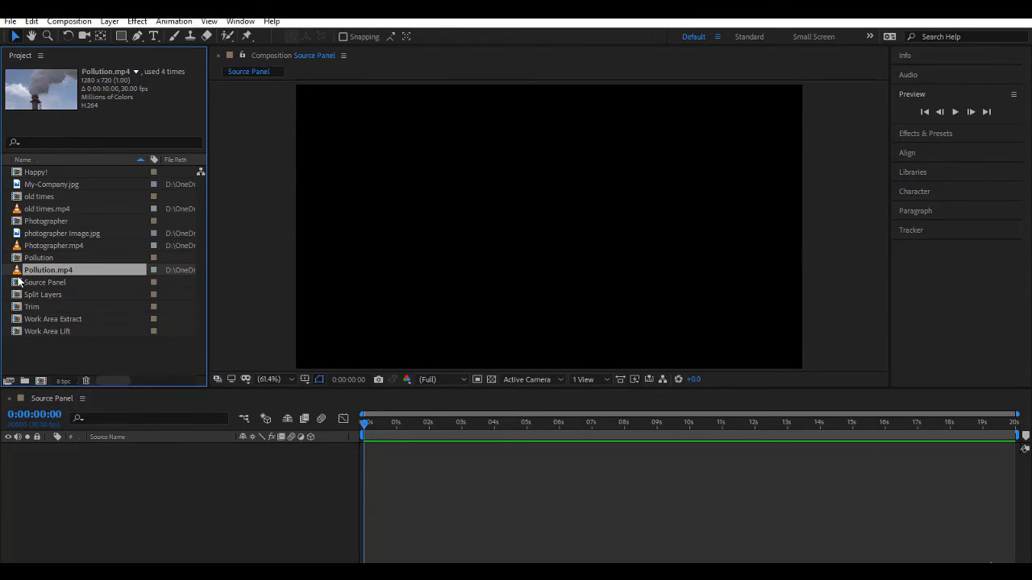
pyautogui.doubleClick(16, 274)
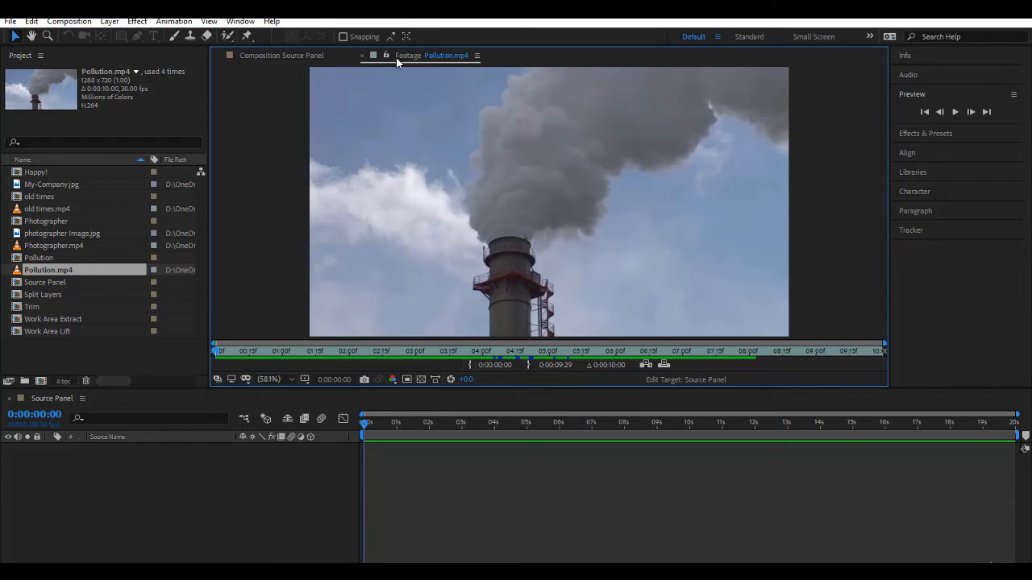
pyautogui.click(287, 54)
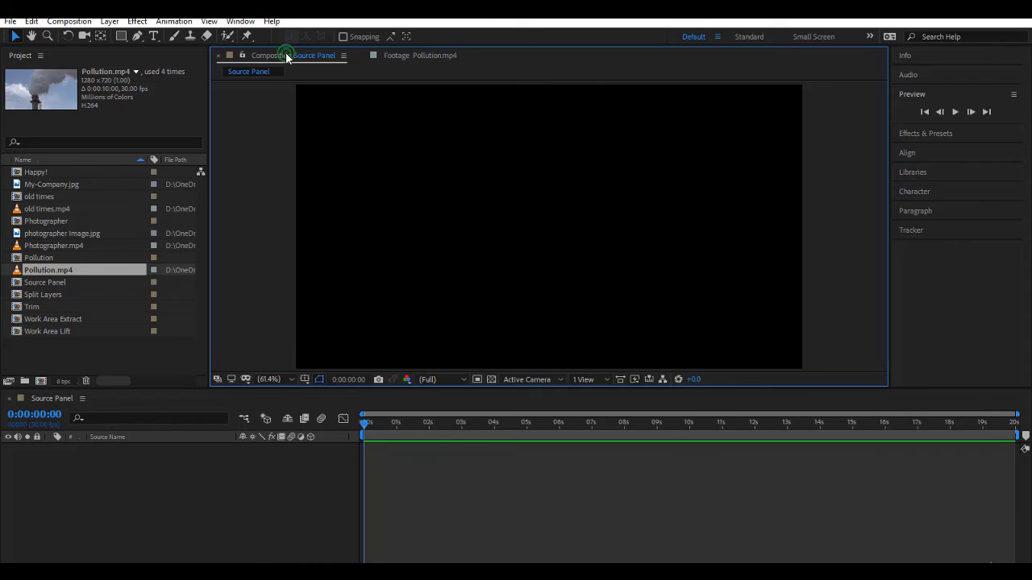
# Compare the Source Panel composition view with the Pollution.mp4 footage viewer and preview the footage in its viewer.
pyautogui.click(403, 55)
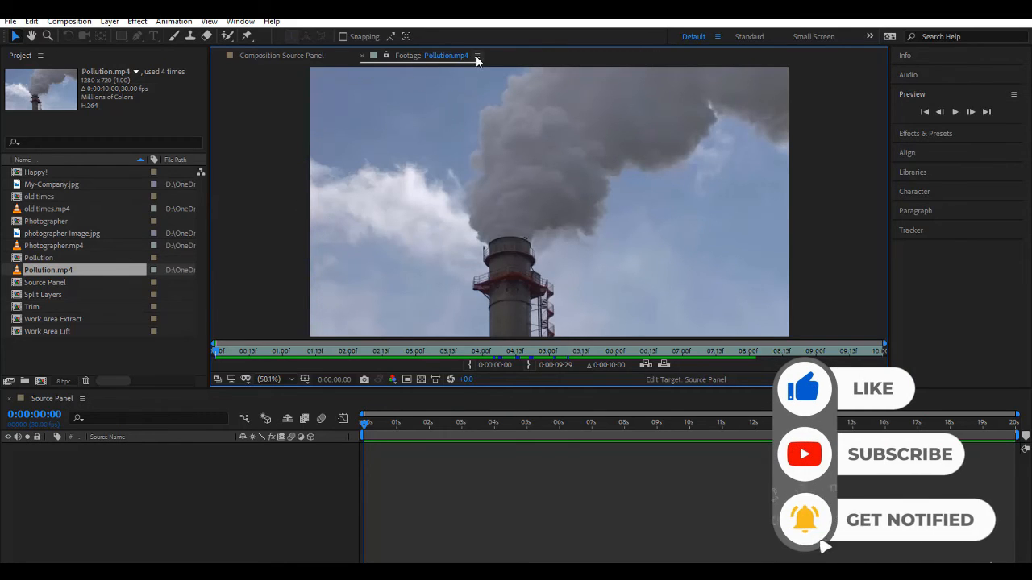
pyautogui.click(303, 58)
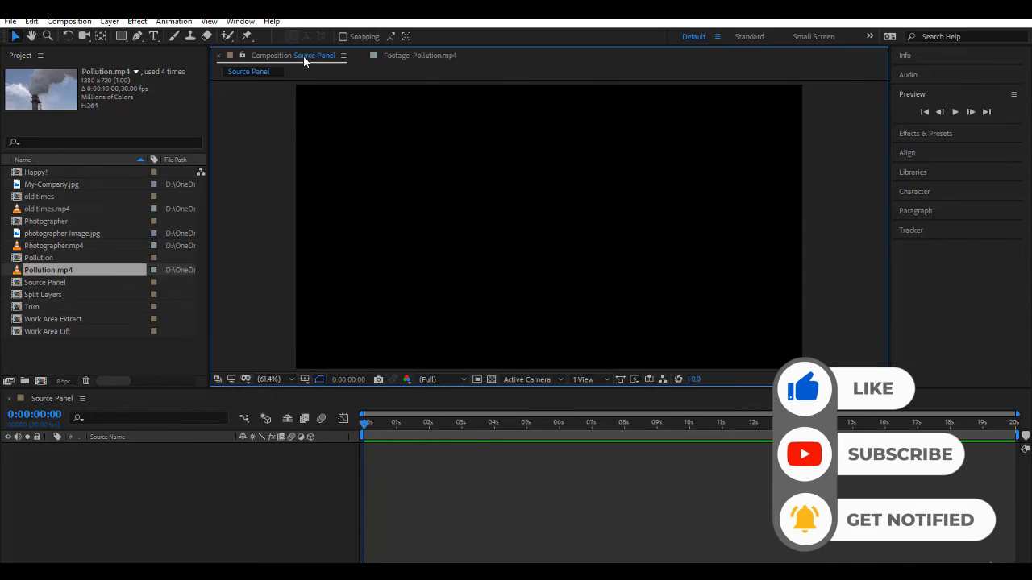
pyautogui.click(411, 55)
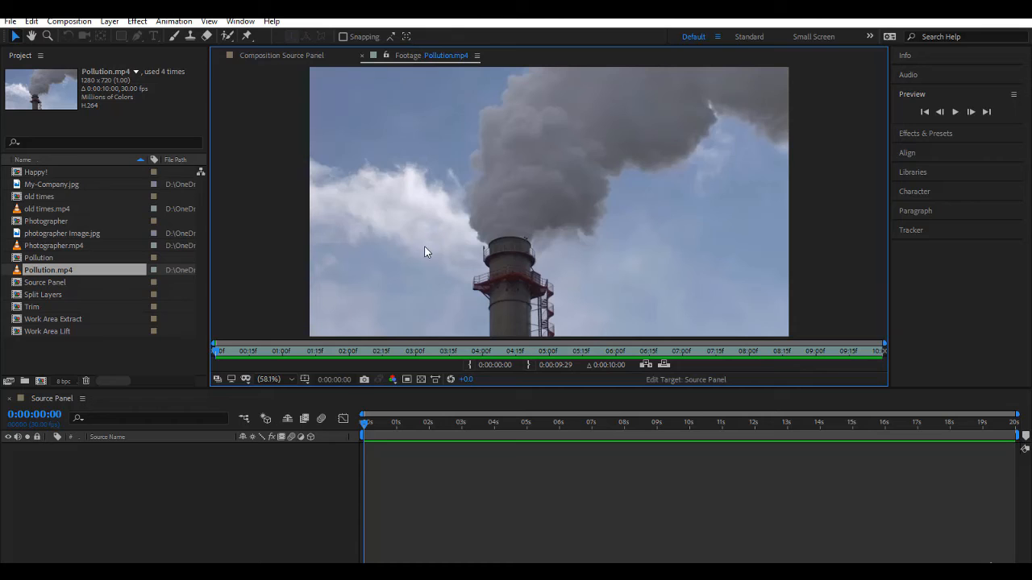
pyautogui.press('space')
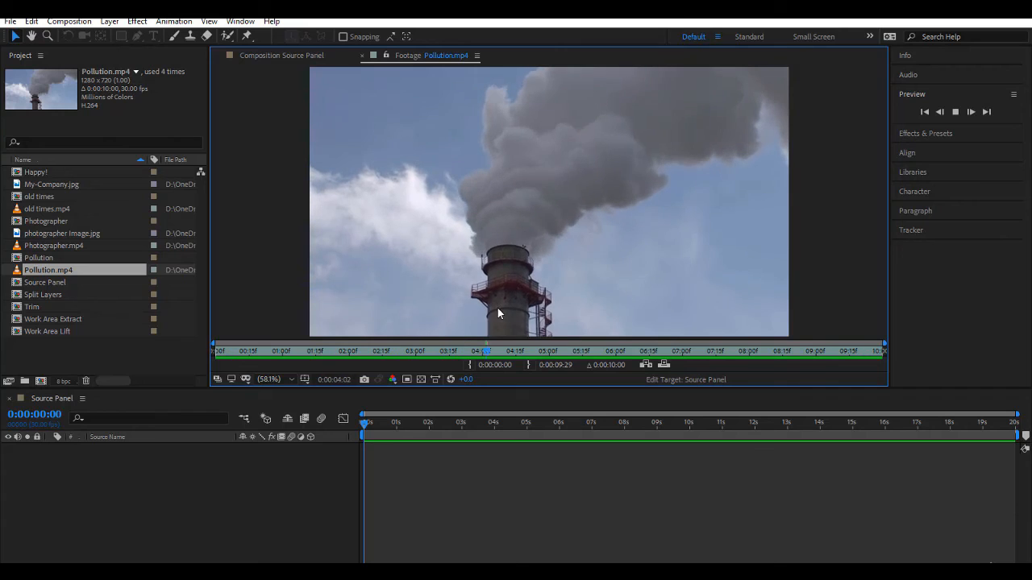
# In the Pollution.mp4 footage viewer, go to 0:00:04:00 and set the In point there.
pyautogui.click(472, 351)
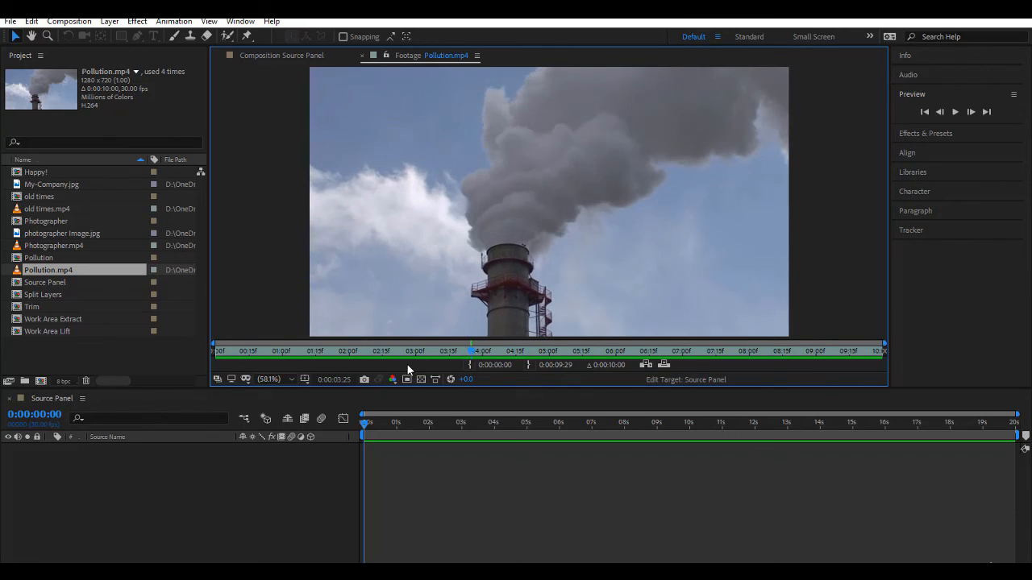
pyautogui.click(338, 380)
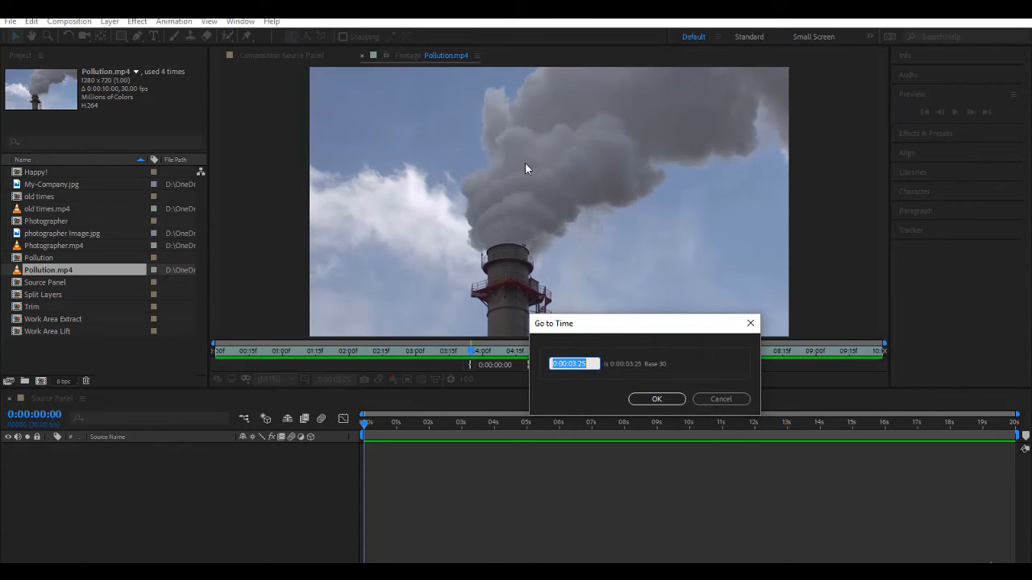
pyautogui.write('400')
pyautogui.click(657, 399)
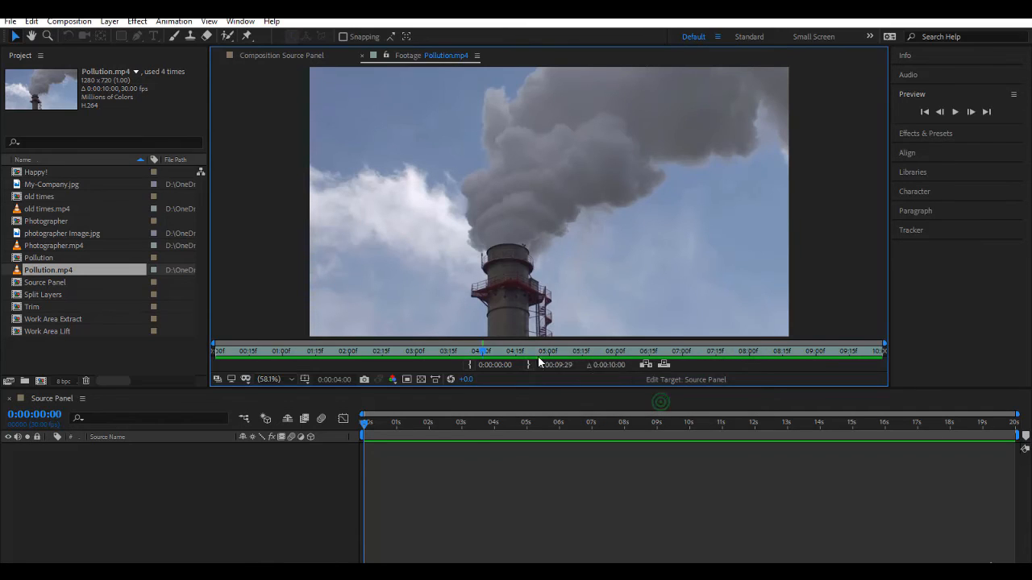
pyautogui.click(471, 367)
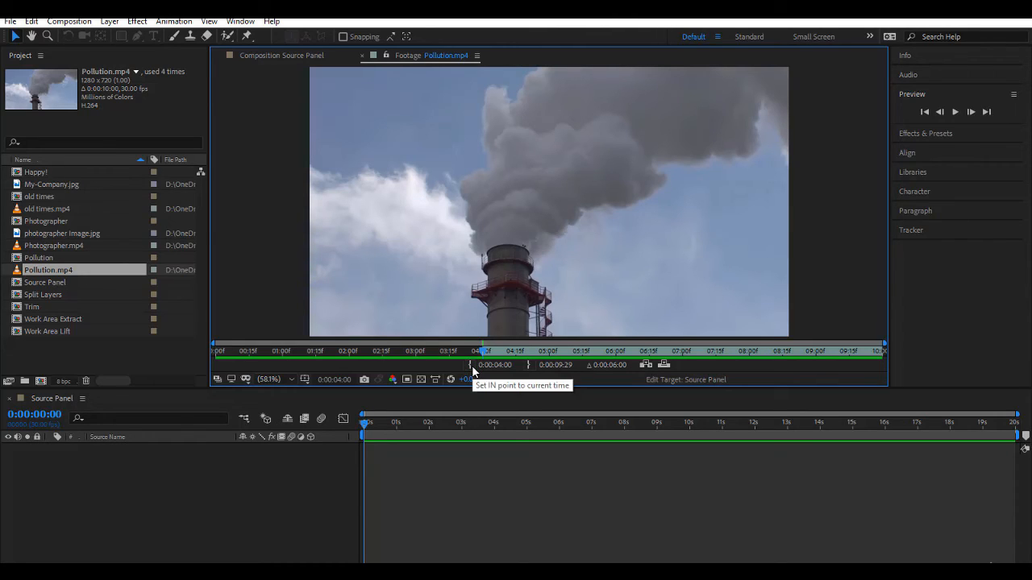
# Go to 0:00:08:00 in the Pollution.mp4 footage viewer and set the Out point there.
pyautogui.click(341, 380)
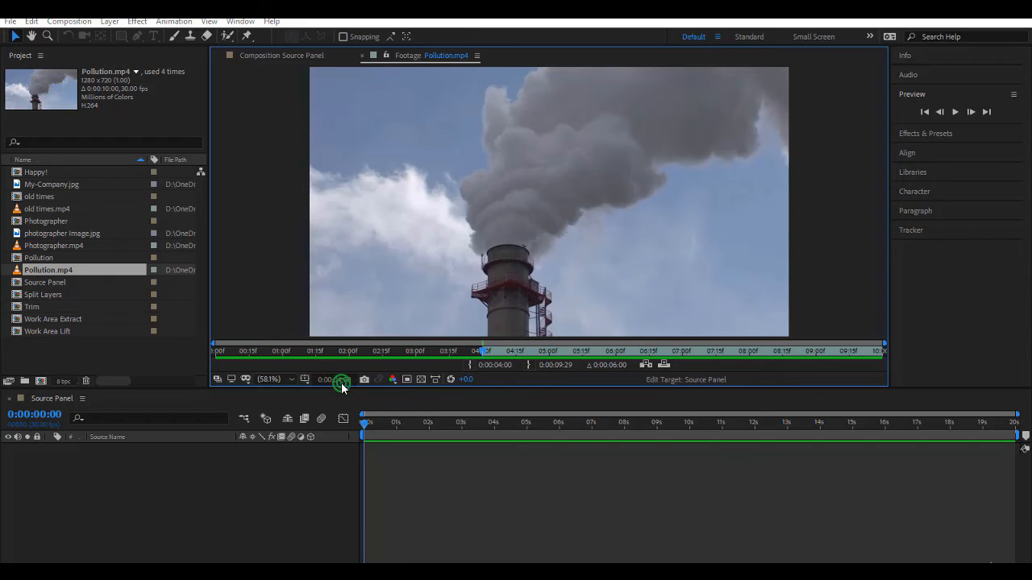
pyautogui.write('800')
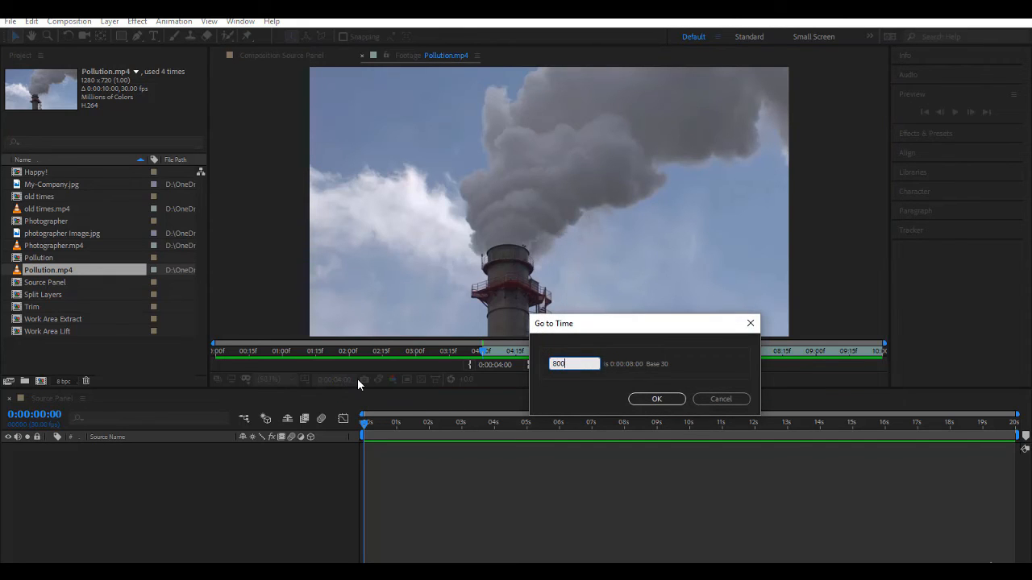
pyautogui.click(654, 399)
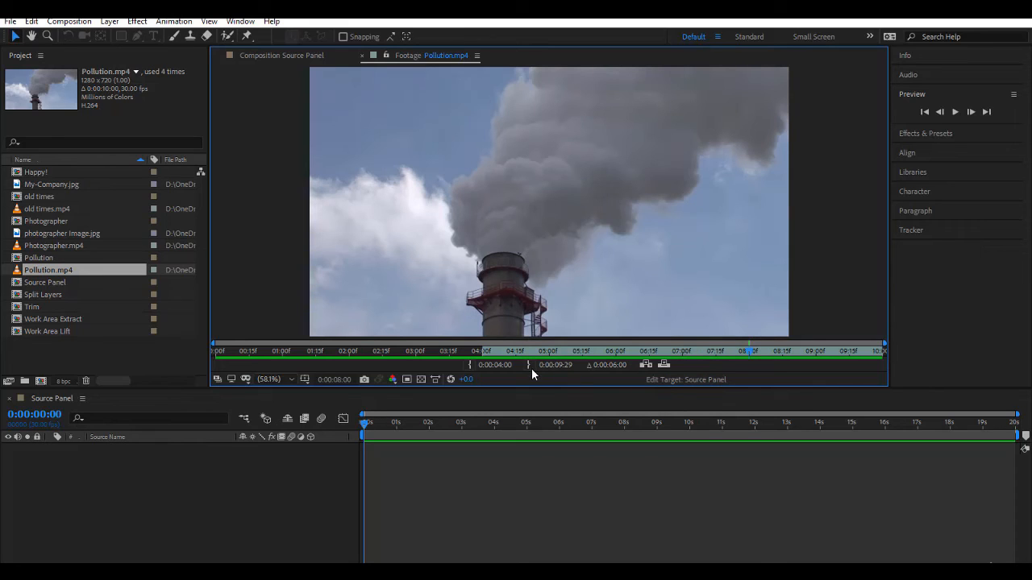
pyautogui.click(529, 366)
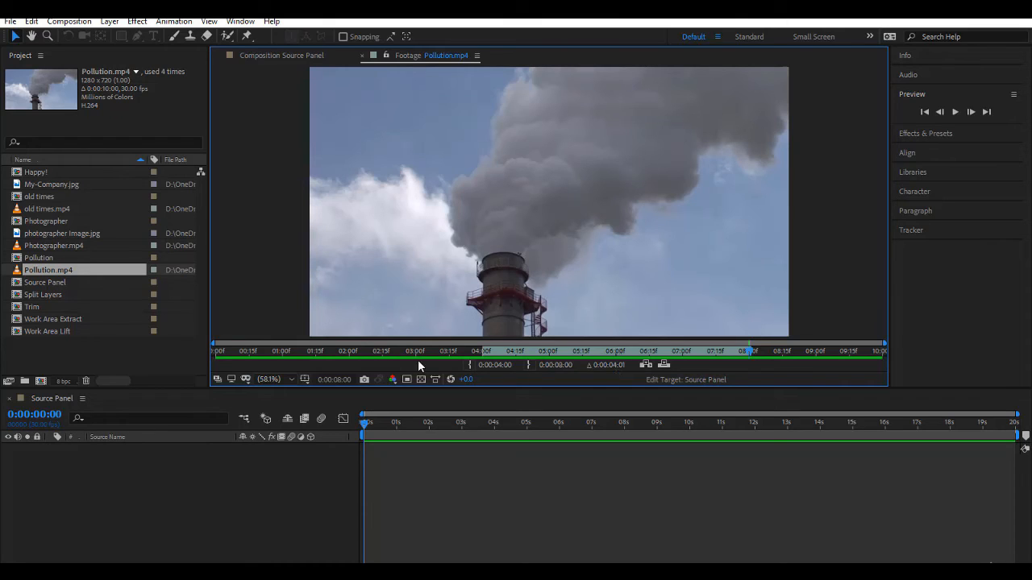
# Place the trimmed Pollution.mp4 in the Source Panel timeline starting at 3 seconds, and return to its footage viewer.
pyautogui.click(243, 478)
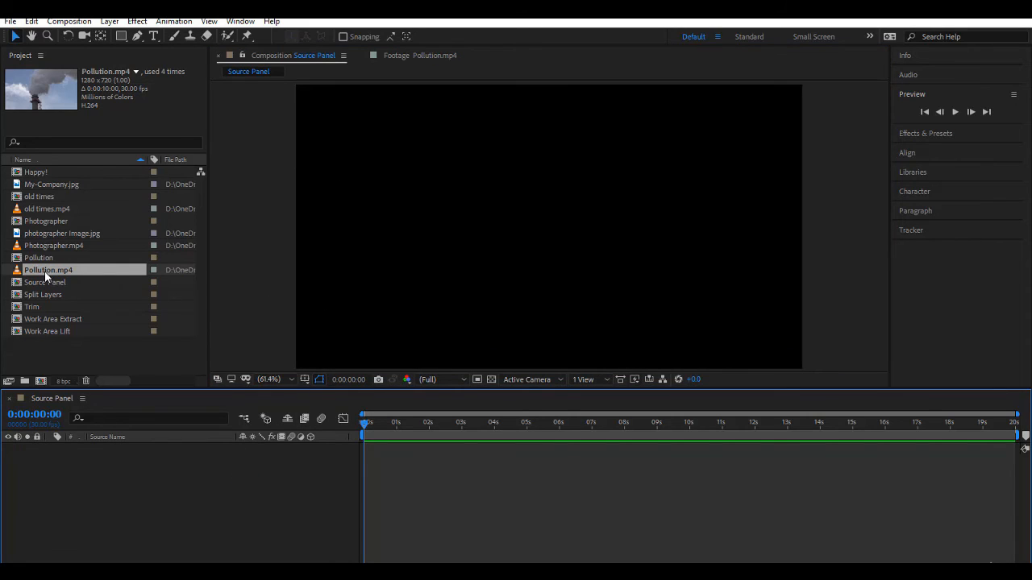
pyautogui.moveTo(45, 271); pyautogui.dragTo(462, 478)
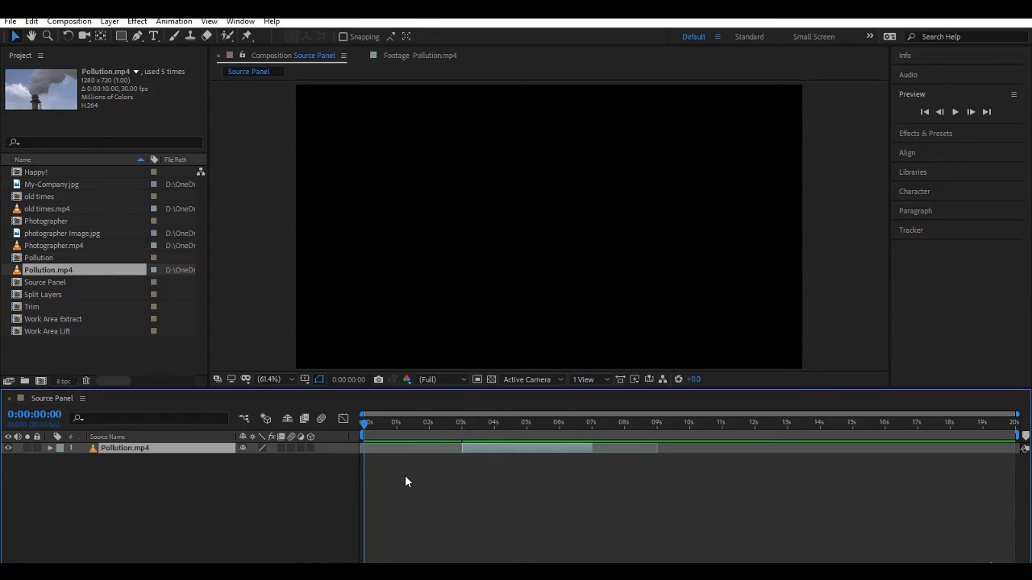
pyautogui.doubleClick(509, 448)
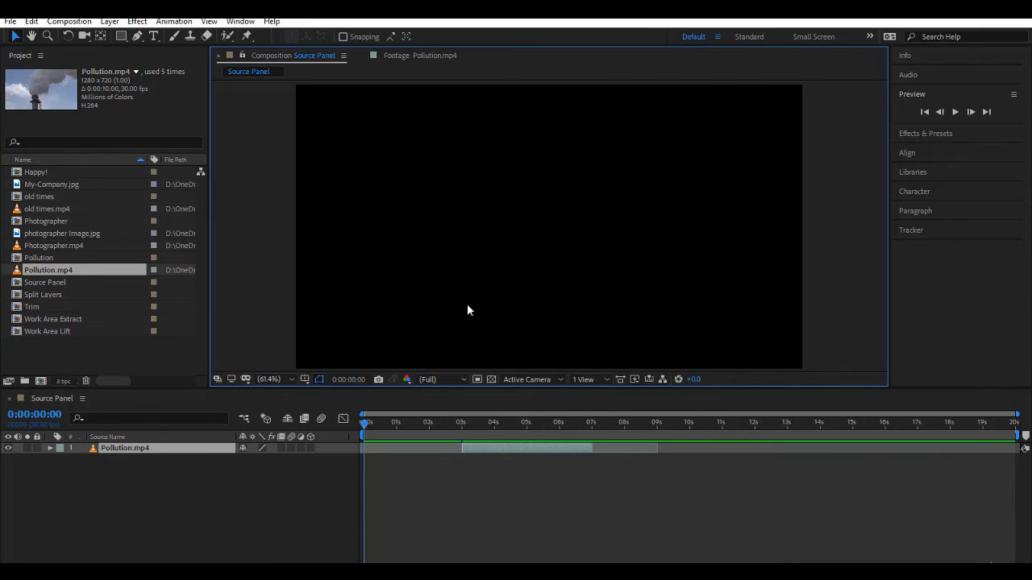
pyautogui.click(422, 57)
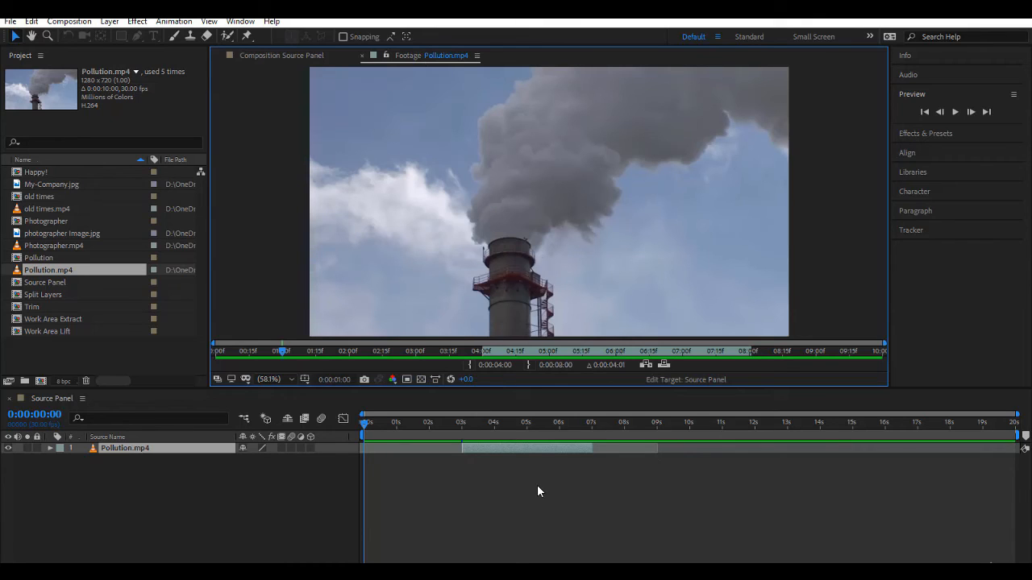
# Duplicate the Pollution.mp4 footage item in the project and open the copy in the footage viewer.
pyautogui.click(67, 276)
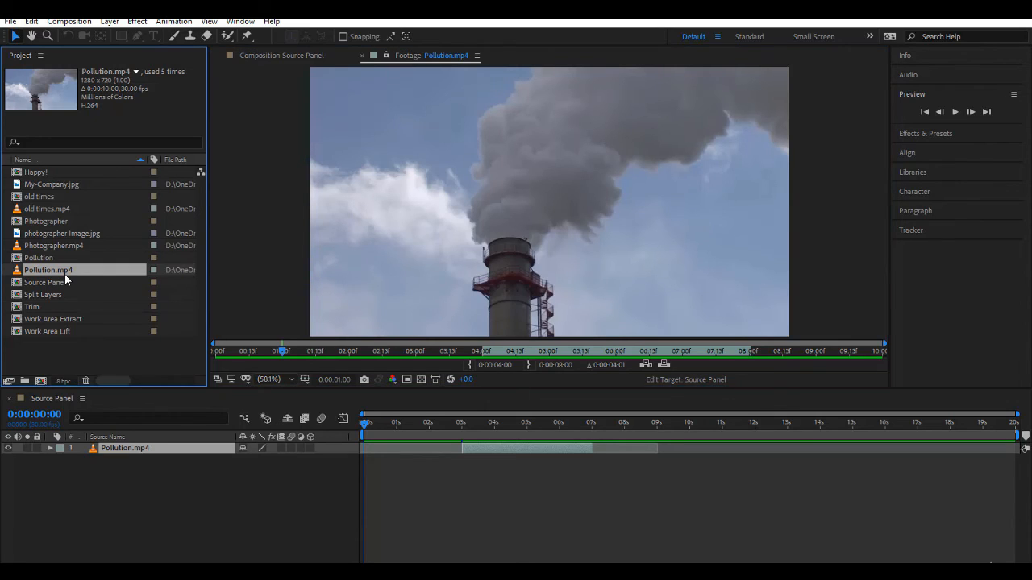
pyautogui.hotkey('ctrl', 'd')
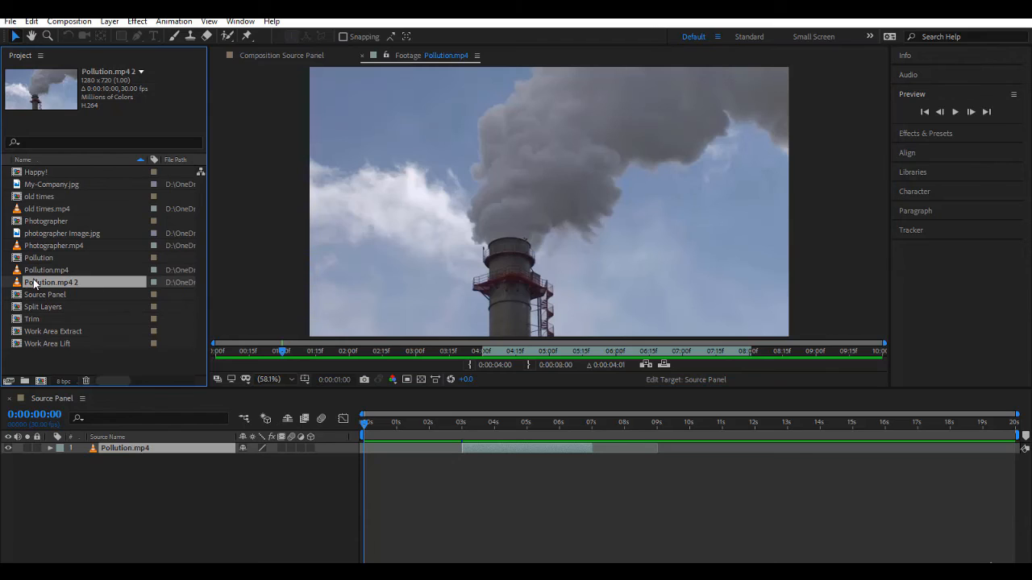
pyautogui.doubleClick(75, 283)
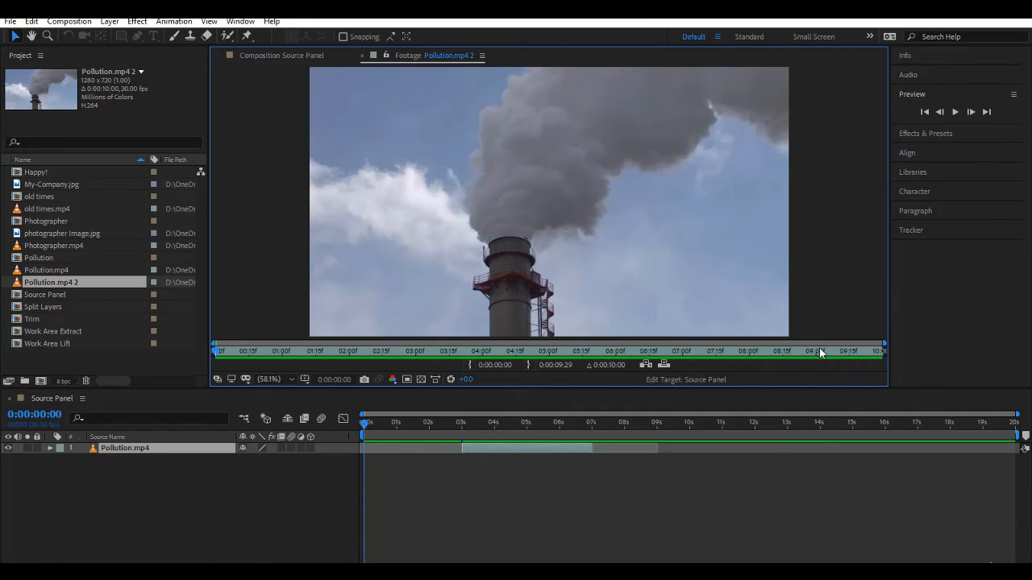
# Set the In point of the duplicated Pollution footage to 0:00:01:00 in its viewer.
pyautogui.click(281, 352)
pyautogui.click(327, 380)
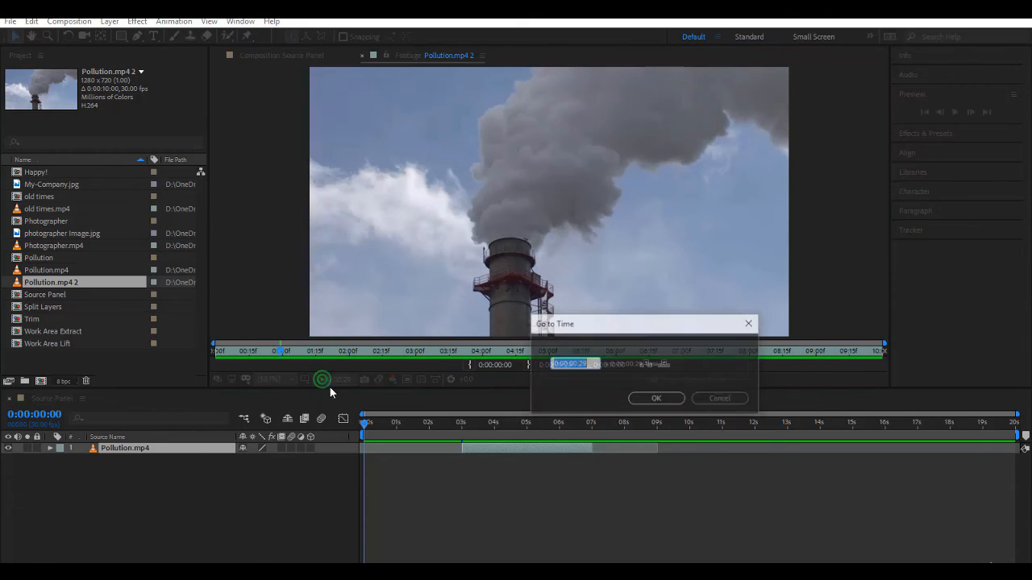
pyautogui.write('100')
pyautogui.press('Return')
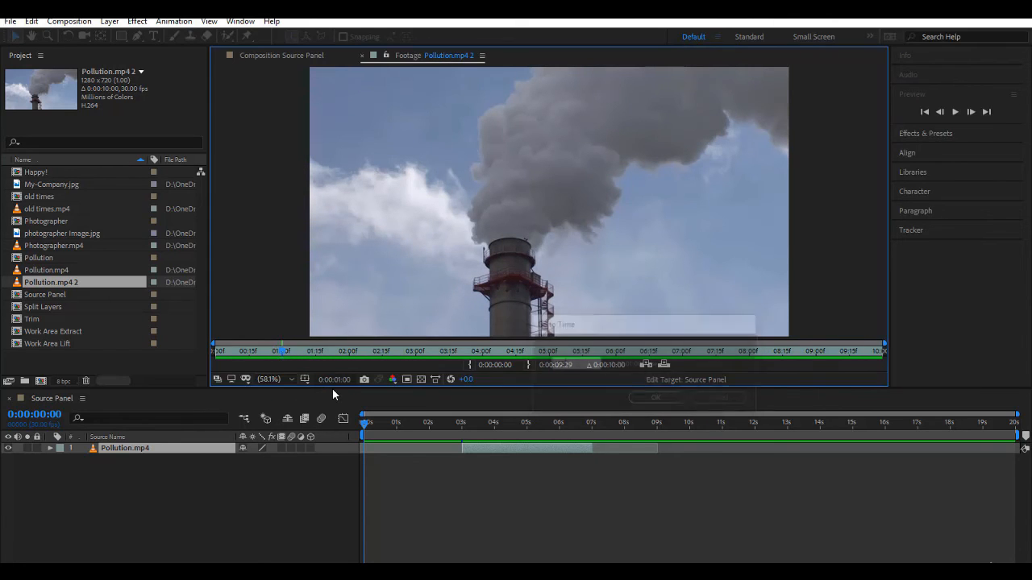
pyautogui.click(472, 367)
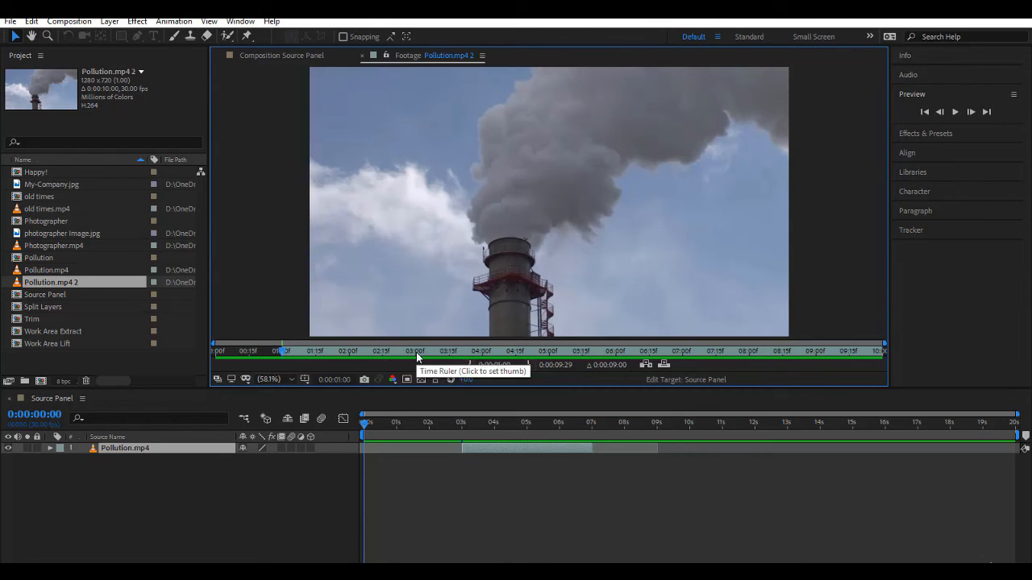
# Set the duplicate footage's Out point to 0:00:03:00 and place it below the Pollution.mp4 layer, starting at 10 seconds.
pyautogui.click(415, 352)
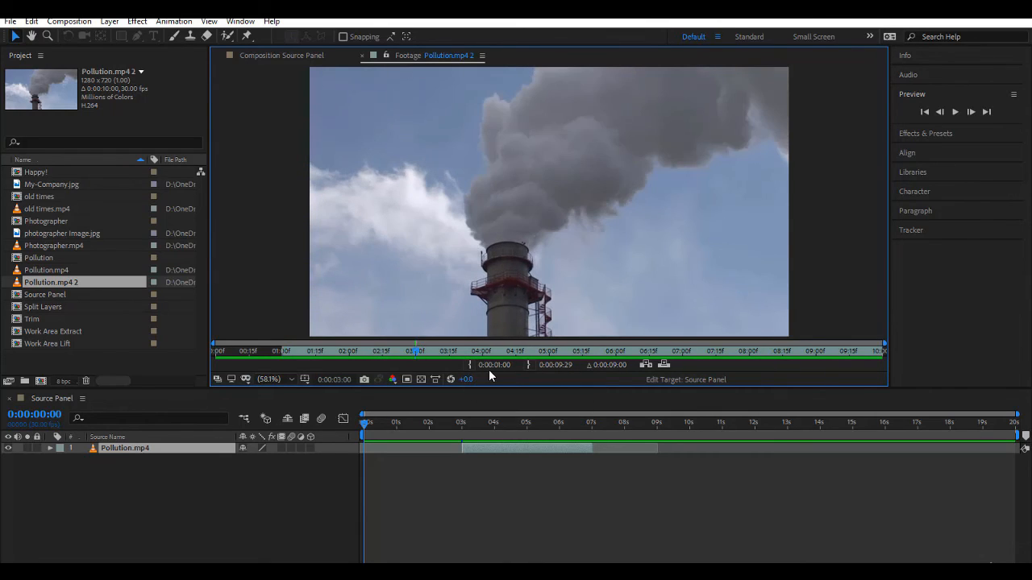
pyautogui.click(343, 379)
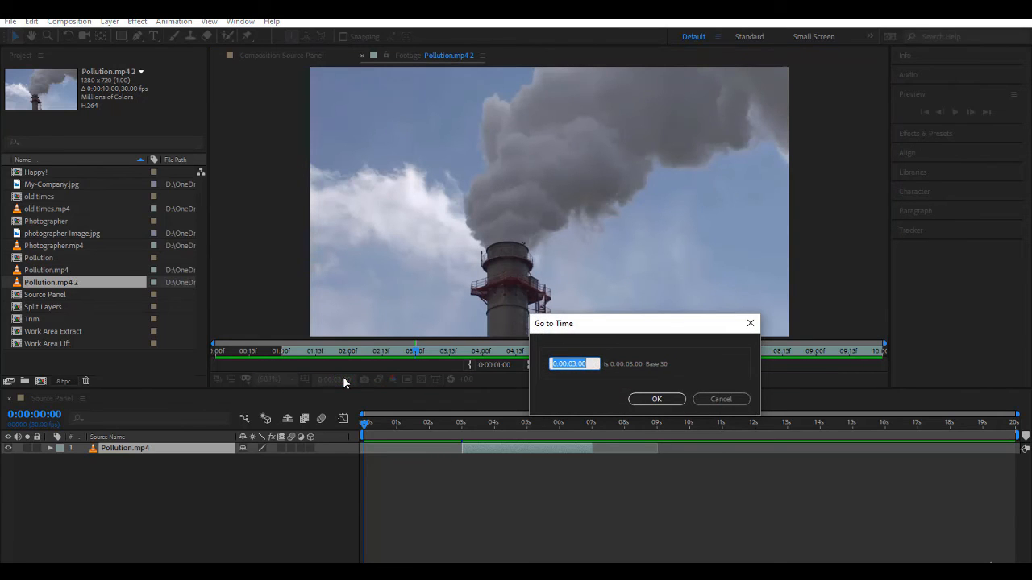
pyautogui.click(661, 397)
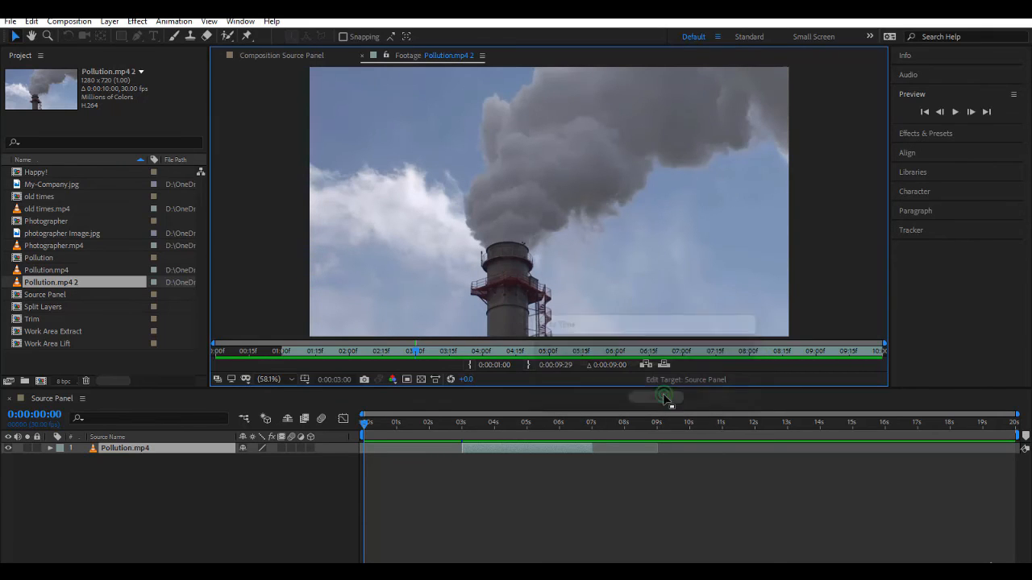
pyautogui.click(529, 364)
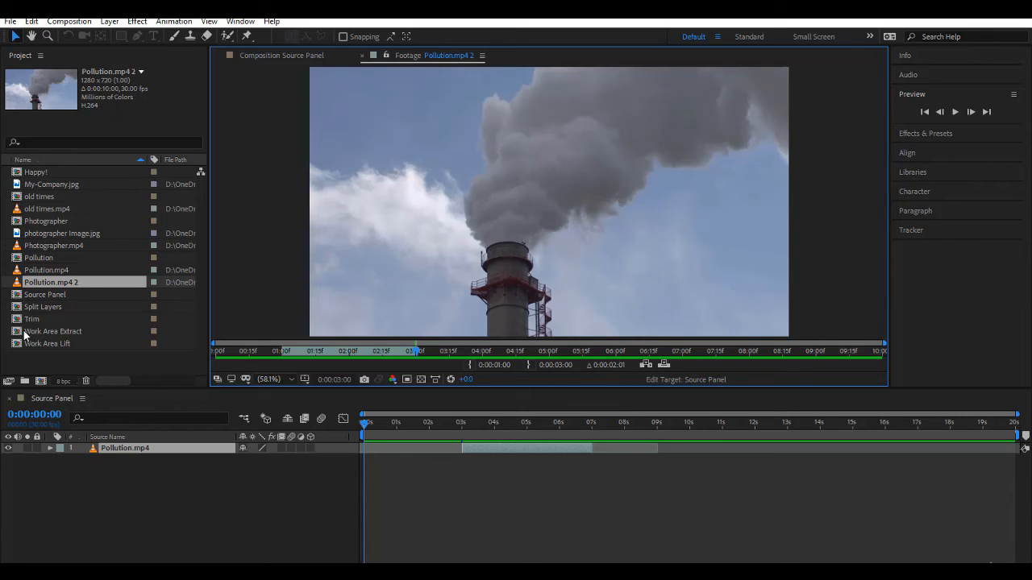
pyautogui.moveTo(60, 283); pyautogui.dragTo(688, 476)
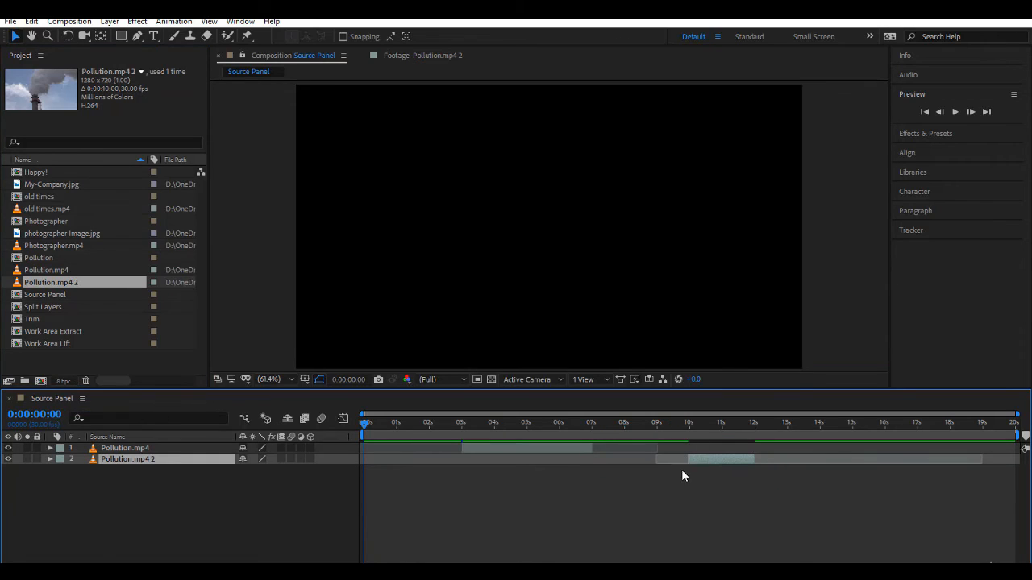
# Try adding Pollution.mp4 once more as the top layer starting at 0 seconds, and undo the addition.
pyautogui.moveTo(78, 269); pyautogui.dragTo(135, 449)
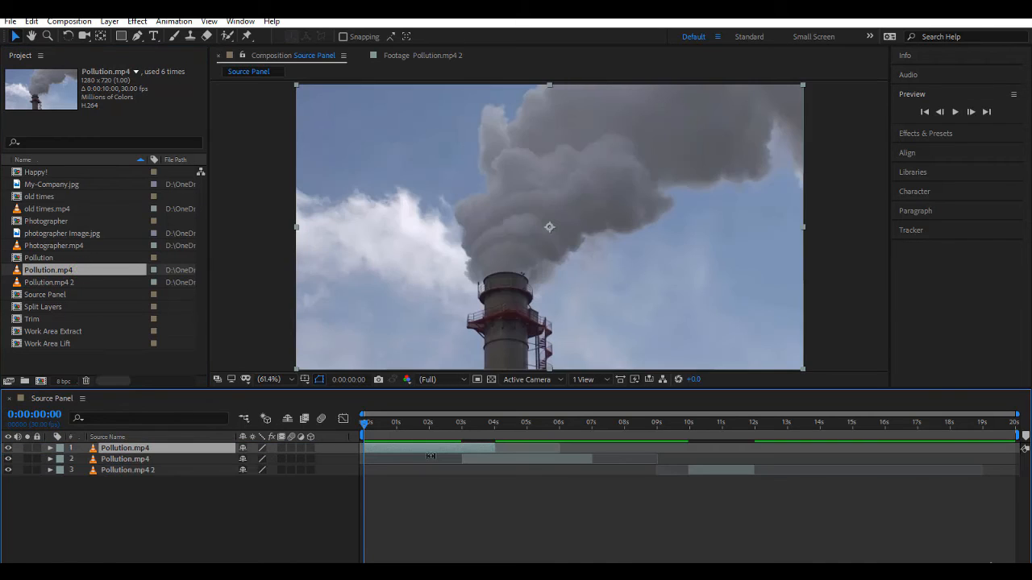
pyautogui.hotkey('ctrl', 'z')
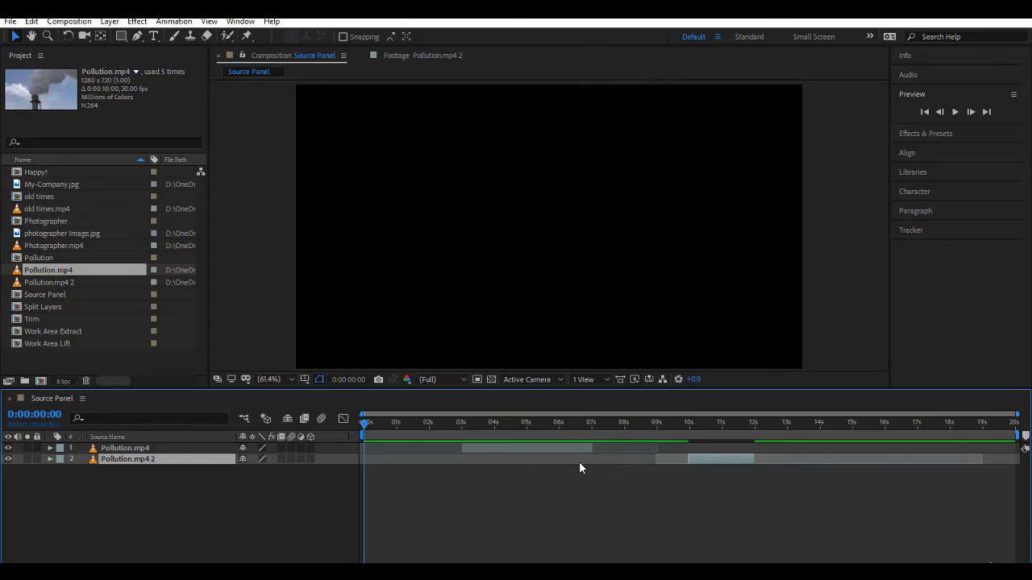
# Return to the Pollution.mp4 2 footage viewer and scrub to 0:00:01:26 within its trimmed range.
pyautogui.click(74, 284)
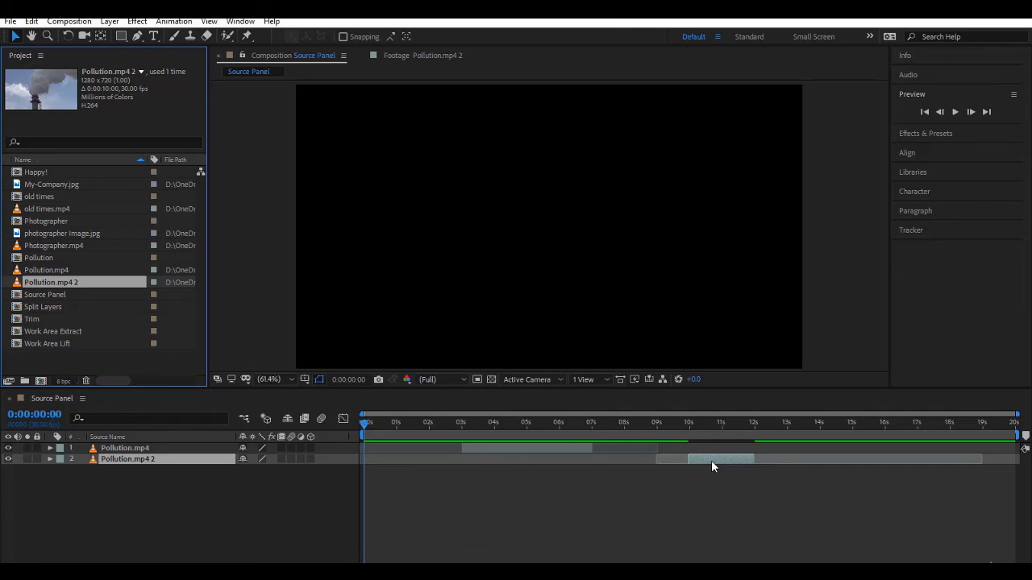
pyautogui.click(408, 53)
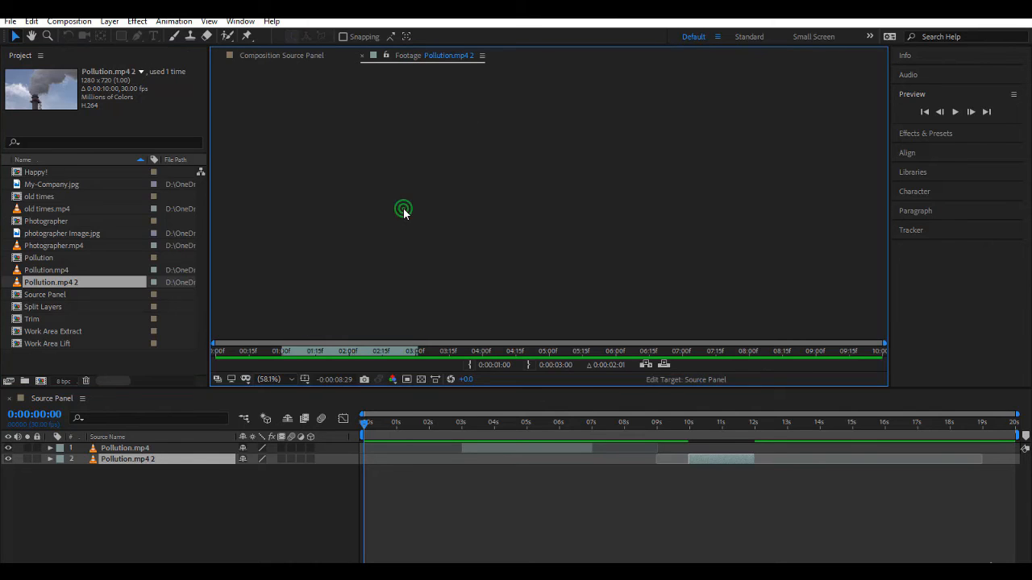
pyautogui.moveTo(259, 351); pyautogui.dragTo(339, 366)
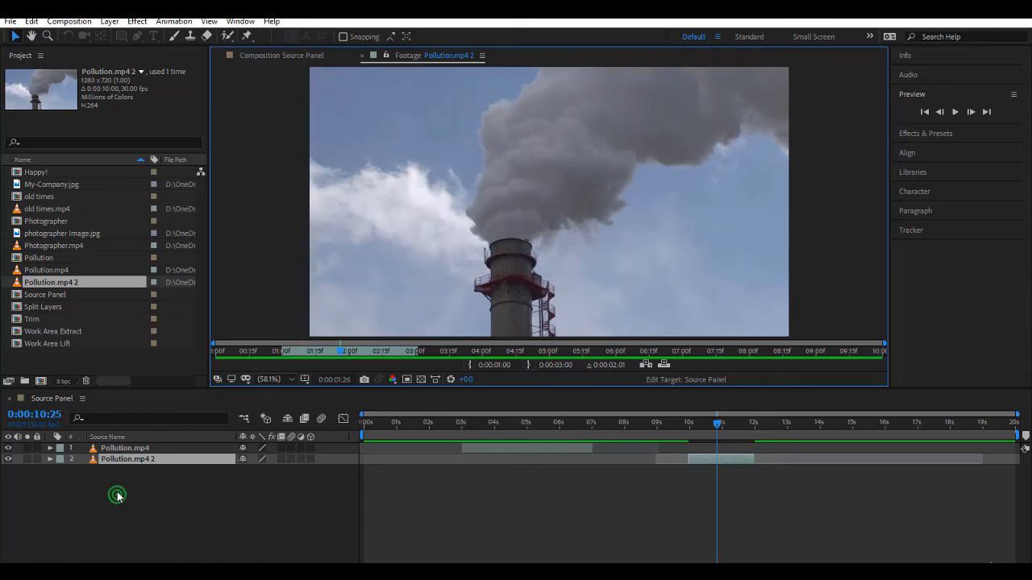
# Delete both Pollution layers and add old times.mp4 to the Source Panel composition, starting at 0 seconds.
pyautogui.moveTo(117, 495); pyautogui.dragTo(125, 454)
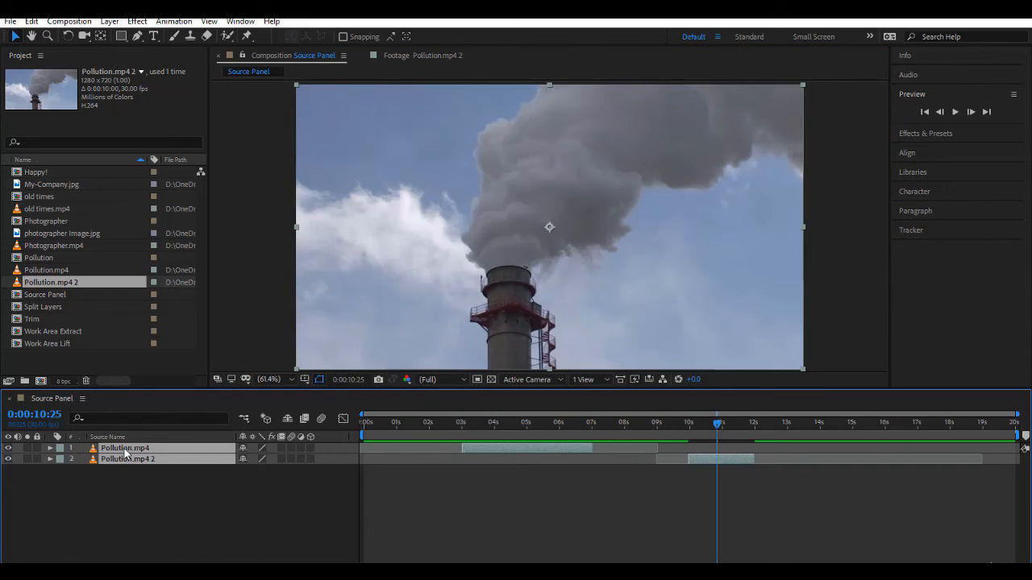
pyautogui.press('Delete')
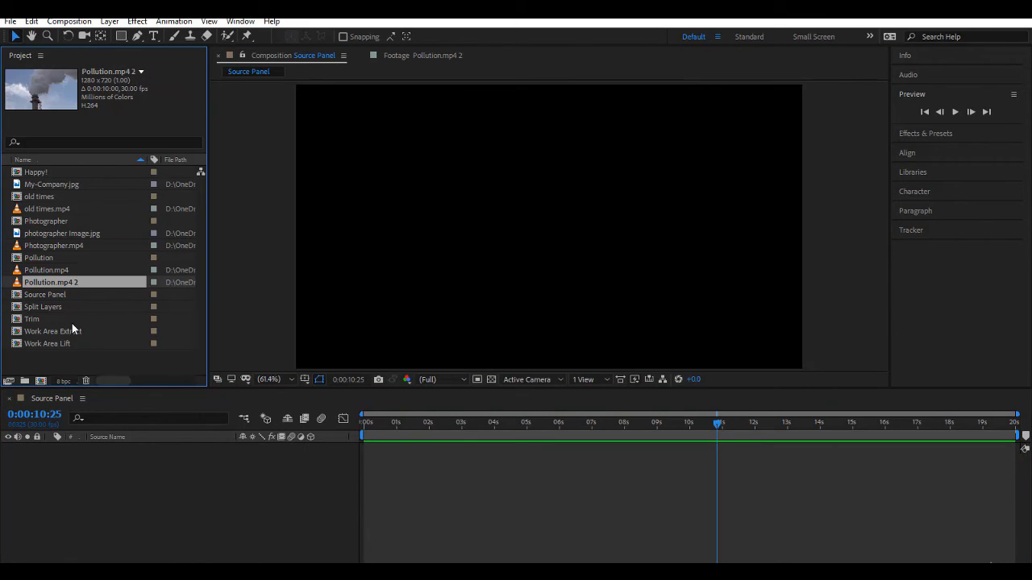
pyautogui.moveTo(58, 205); pyautogui.dragTo(81, 460)
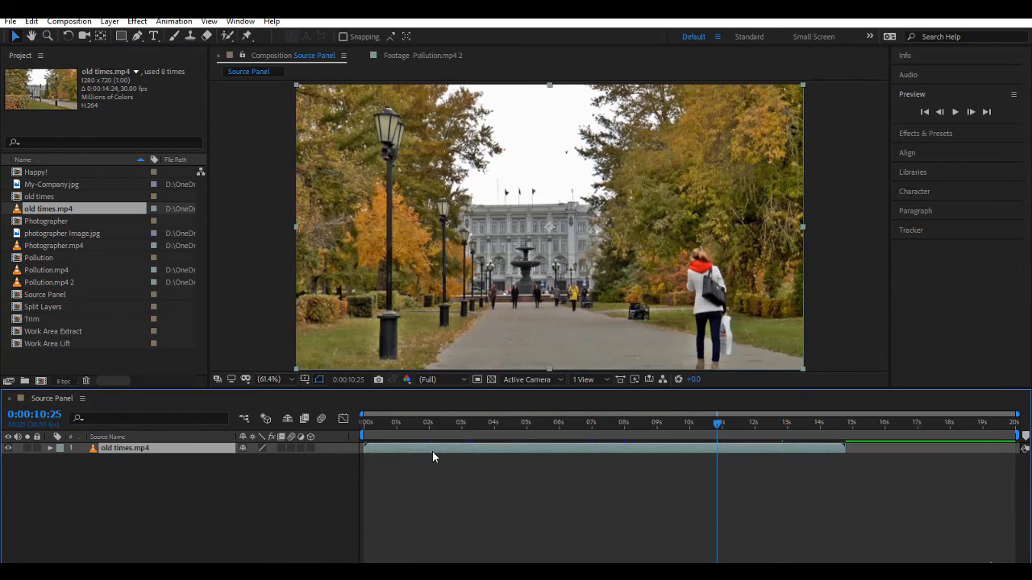
# Move the Source Panel composition's current time to 0:00:06:00 and scrub the Pollution.mp4 2 footage to 0:00:01:15 in its viewer.
pyautogui.moveTo(720, 425); pyautogui.dragTo(562, 440)
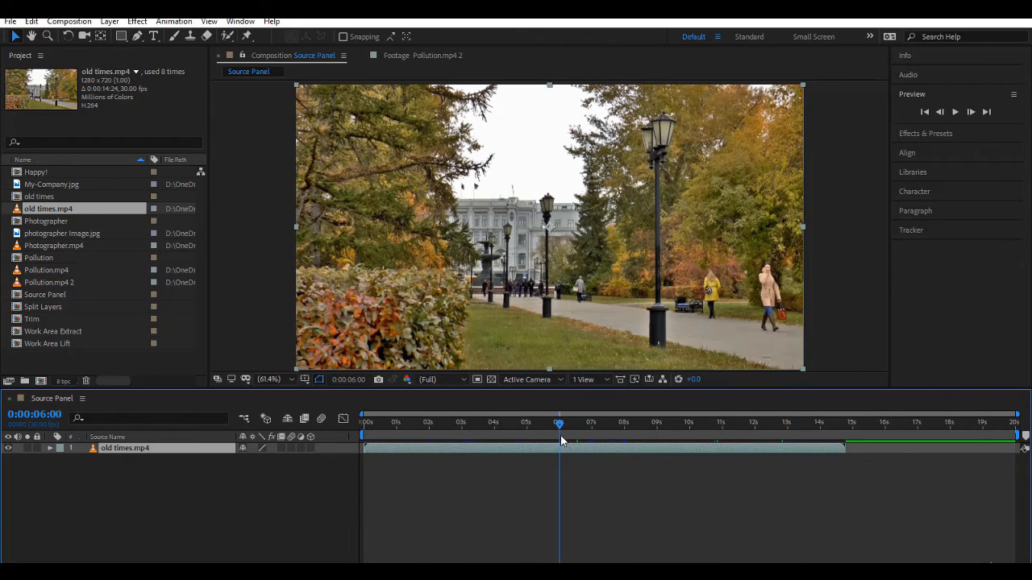
pyautogui.click(426, 55)
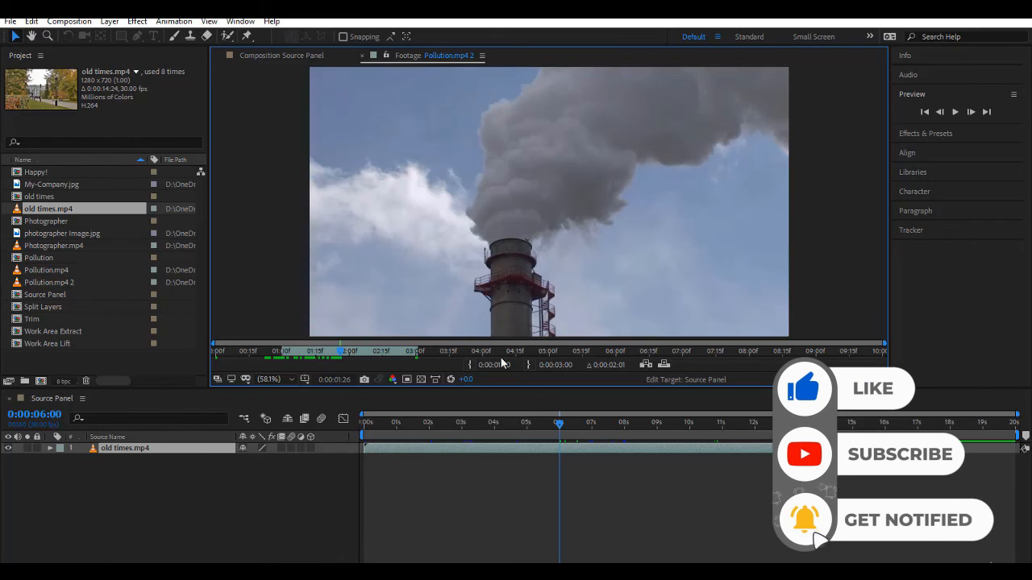
pyautogui.click(316, 351)
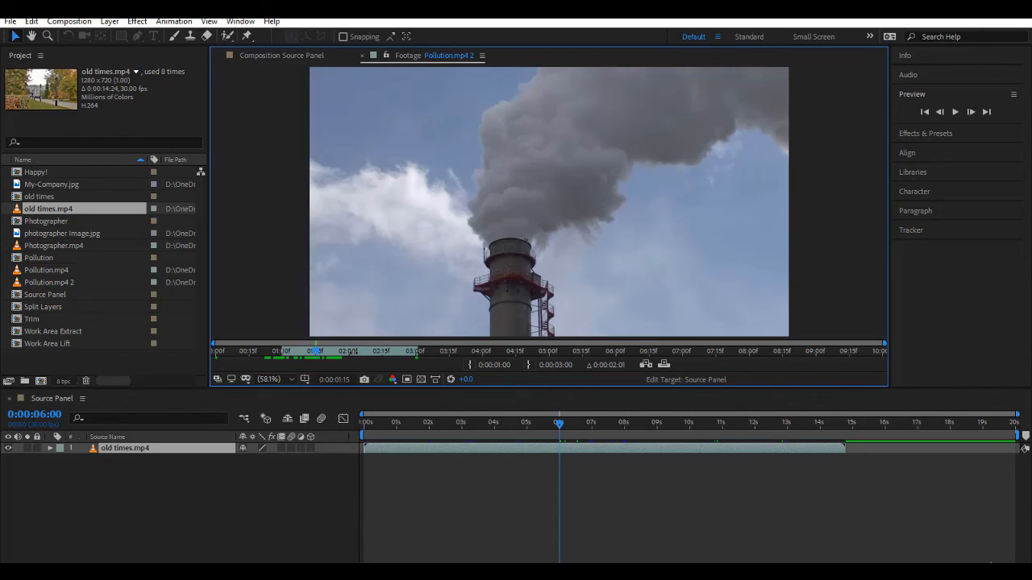
# Try sliding the trimmed range of the Pollution.mp4 2 footage to 0:00:04:20–0:00:06:20, and restore the 0:00:01:00–0:00:03:00 range.
pyautogui.moveTo(352, 351); pyautogui.dragTo(599, 355)
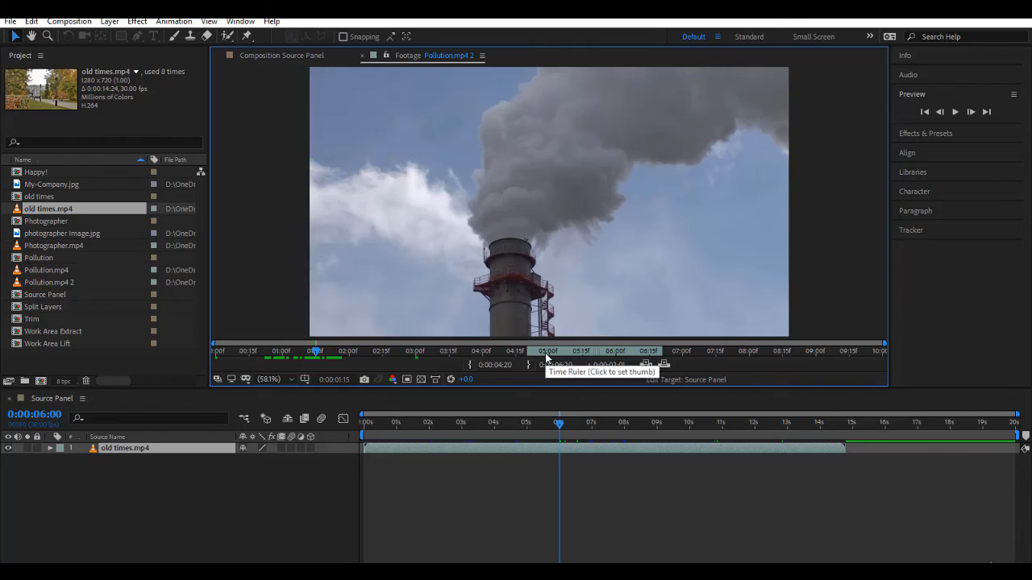
pyautogui.press('space')
pyautogui.click(571, 351)
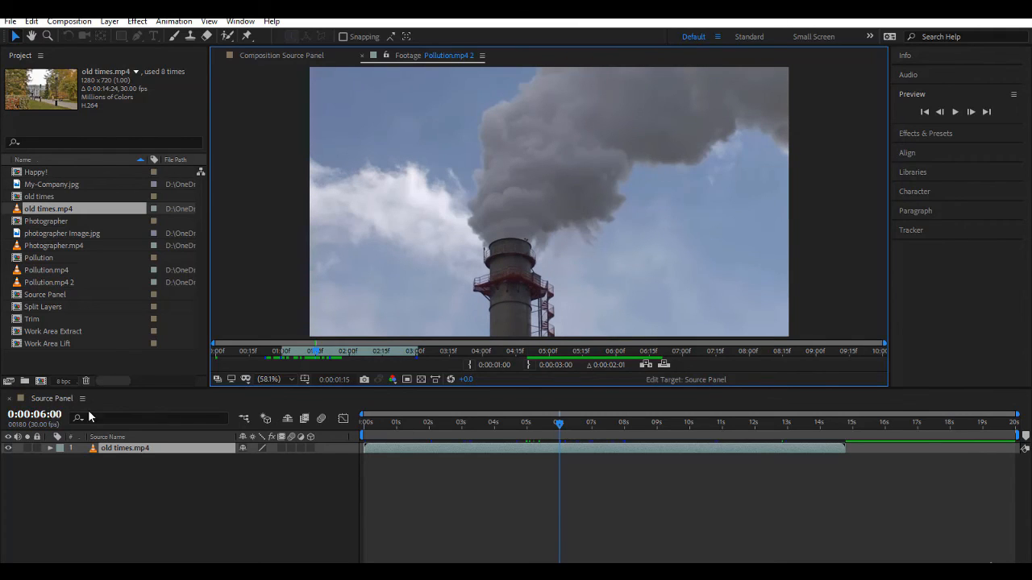
# Overlay the trimmed Pollution.mp4 2 footage into the composition at 0:00:06:00 and compare its footage viewer with its layer viewer.
pyautogui.click(663, 365)
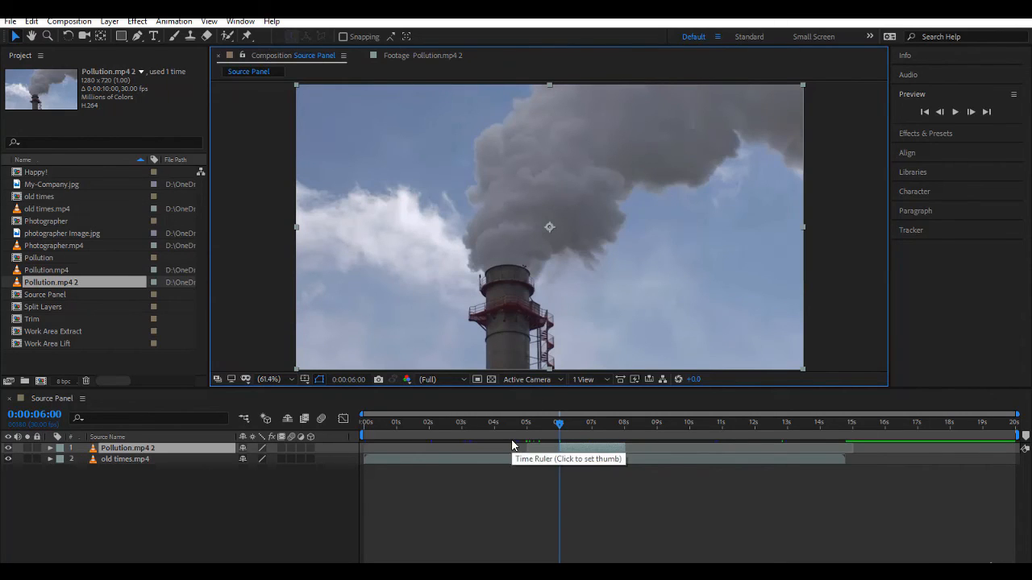
pyautogui.click(431, 55)
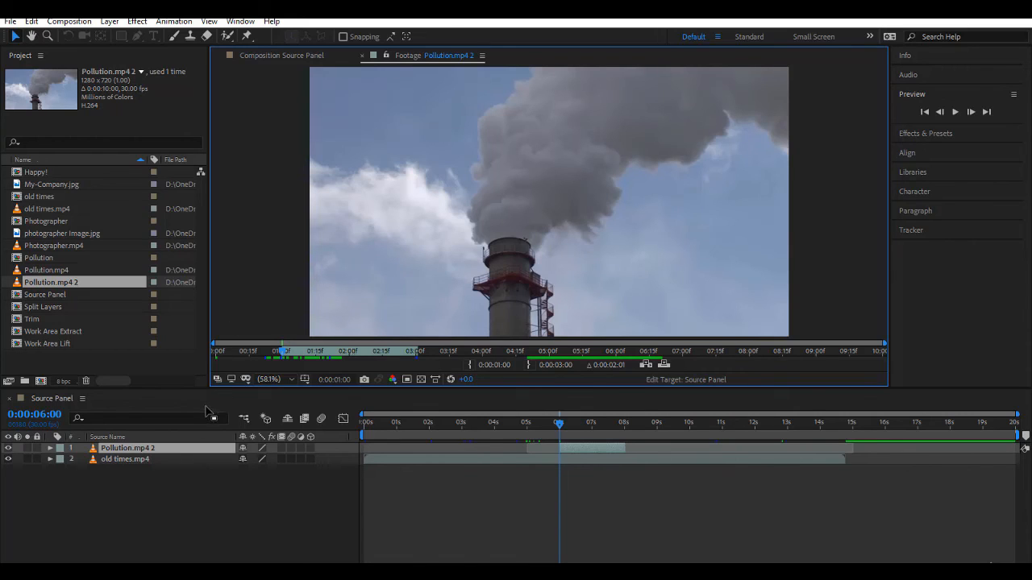
pyautogui.doubleClick(164, 452)
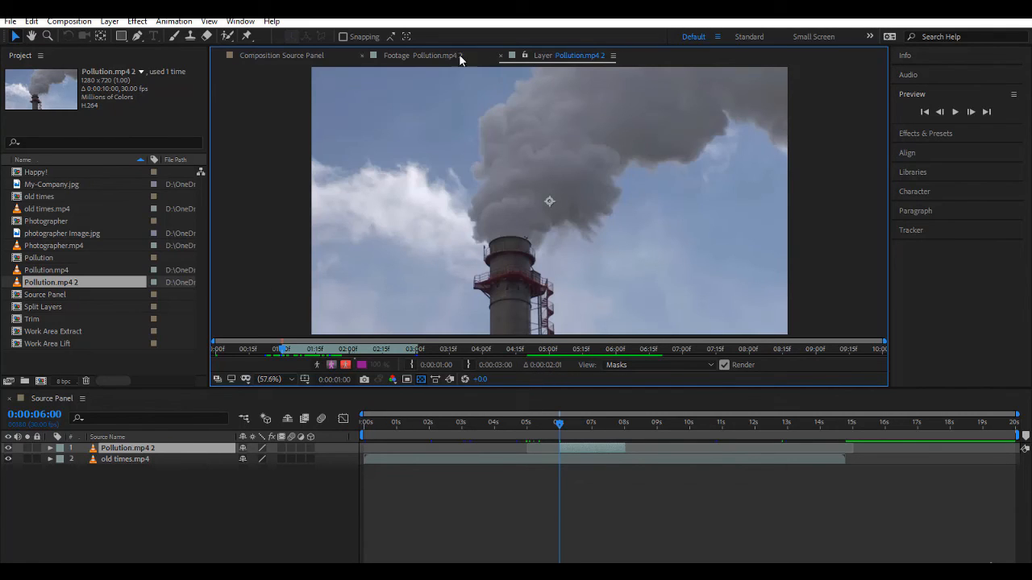
pyautogui.click(501, 56)
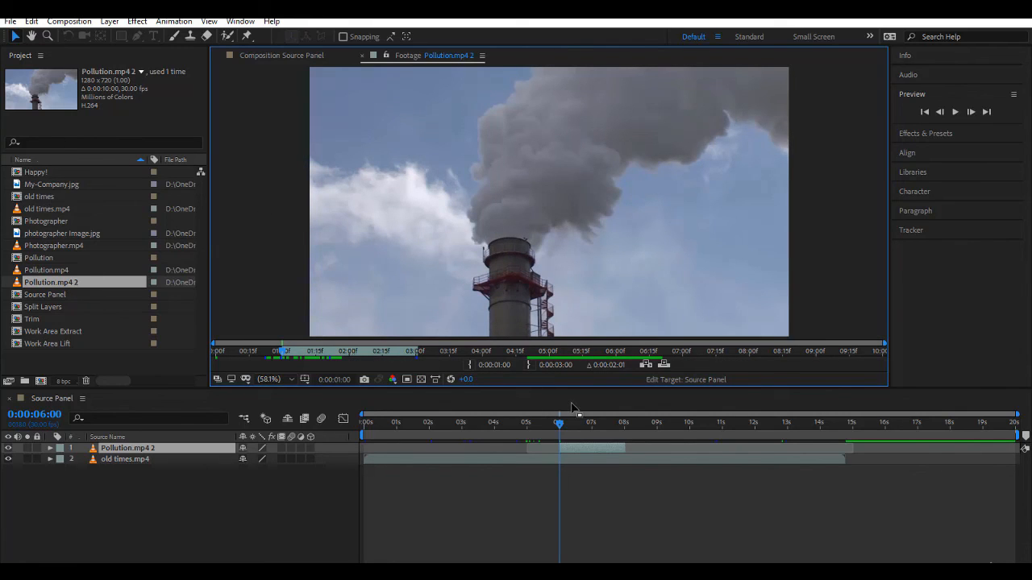
# Remove the overlaid Pollution.mp4 2 layer and ripple-insert the trimmed footage at 0:00:06:00, splitting the old times.mp4 layer around it.
pyautogui.press('Delete')
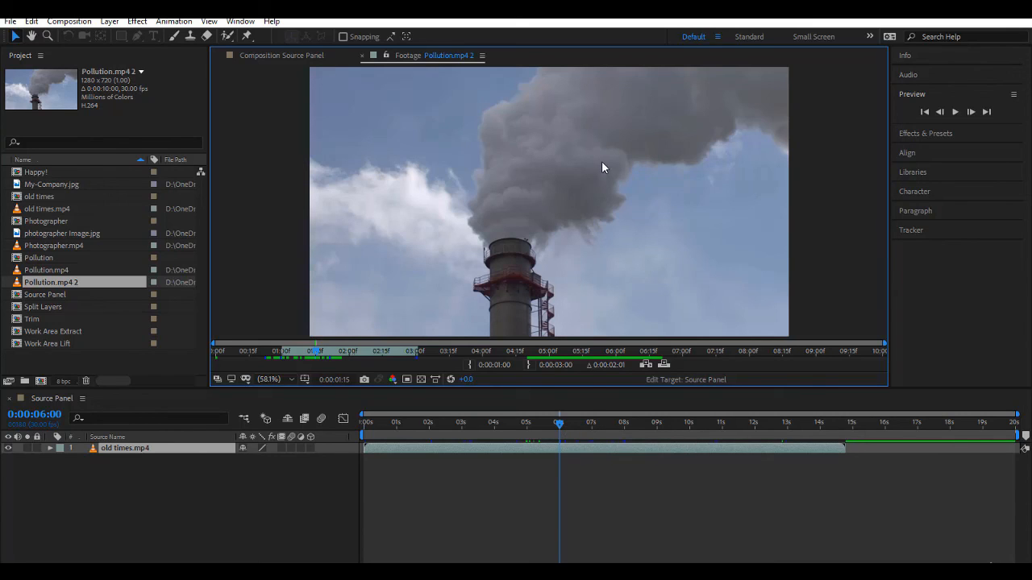
pyautogui.click(647, 365)
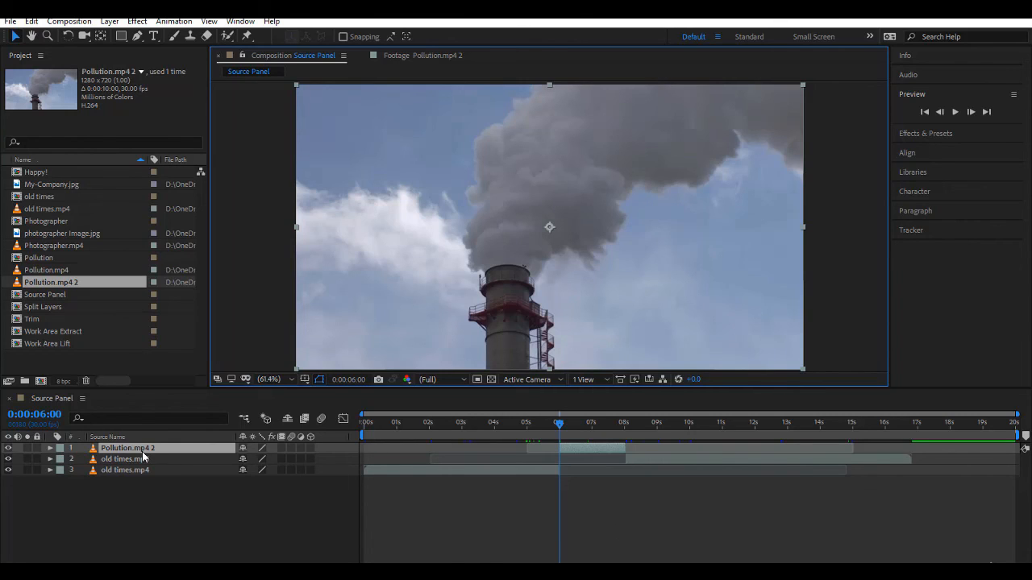
pyautogui.click(409, 469)
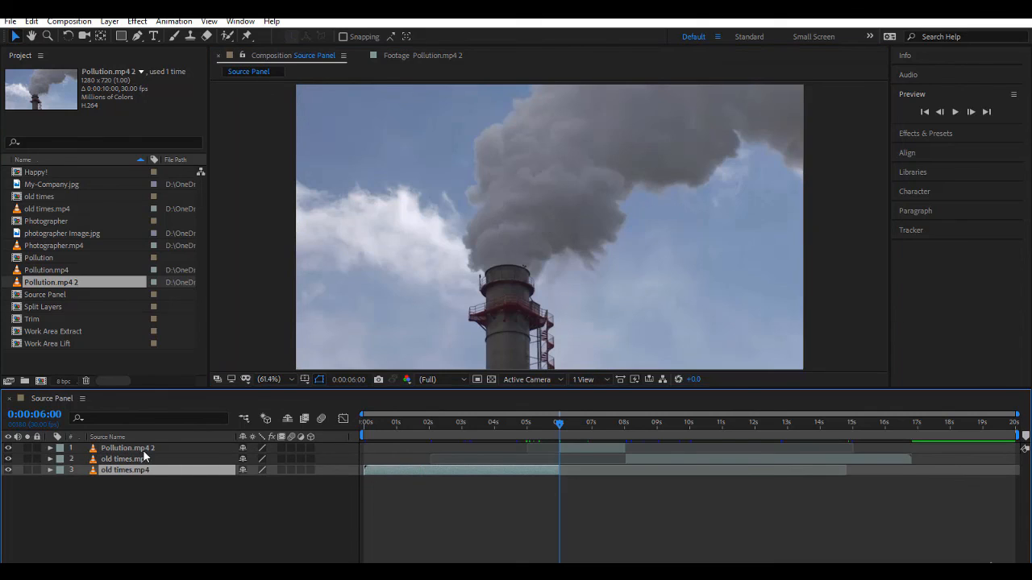
pyautogui.click(160, 460)
pyautogui.click(162, 470)
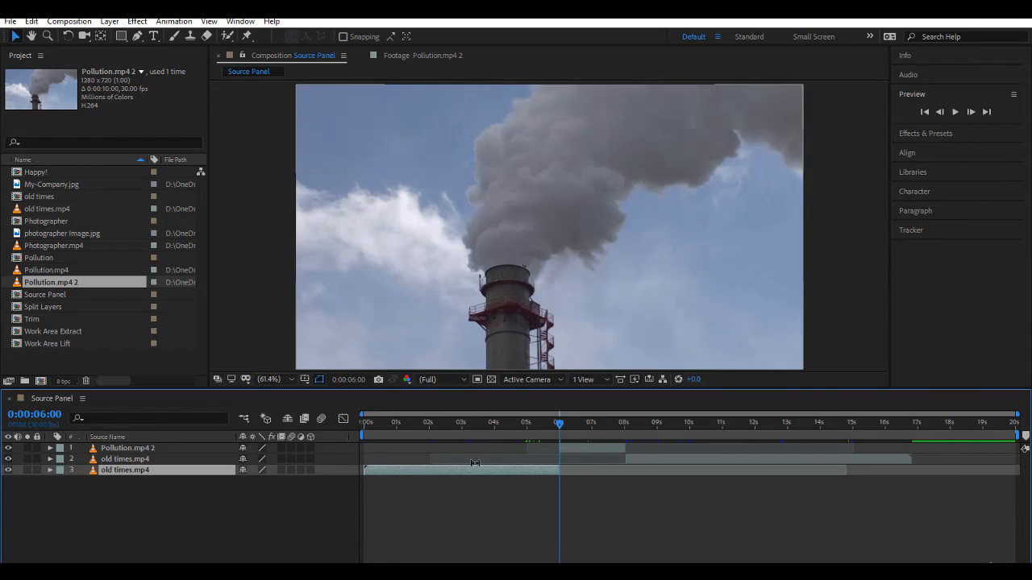
# Select the inserted Pollution.mp4 2 layer, go to its Out point, and scrub back to 0:00:06:18.
pyautogui.click(582, 449)
pyautogui.click(619, 452)
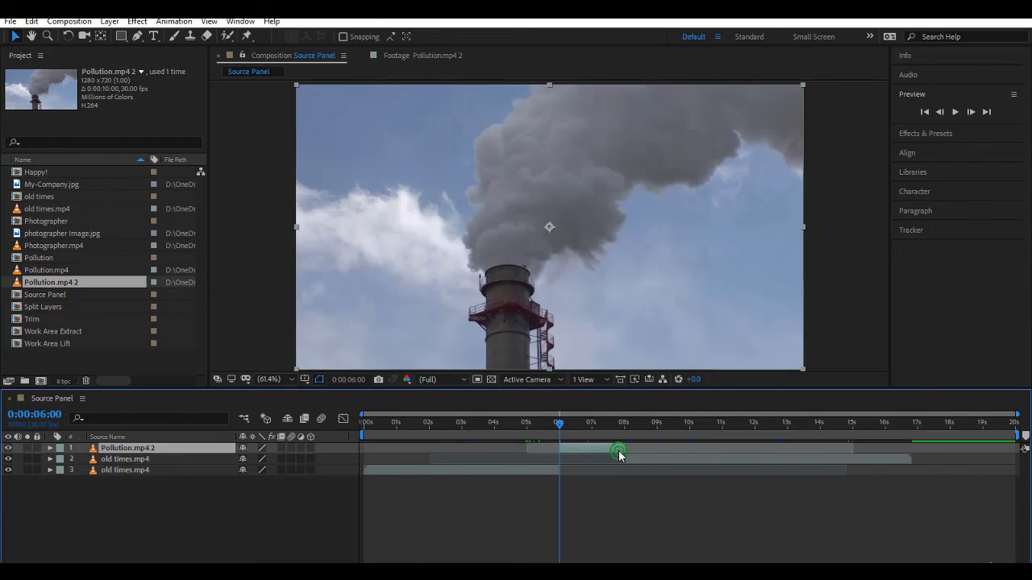
pyautogui.press('o')
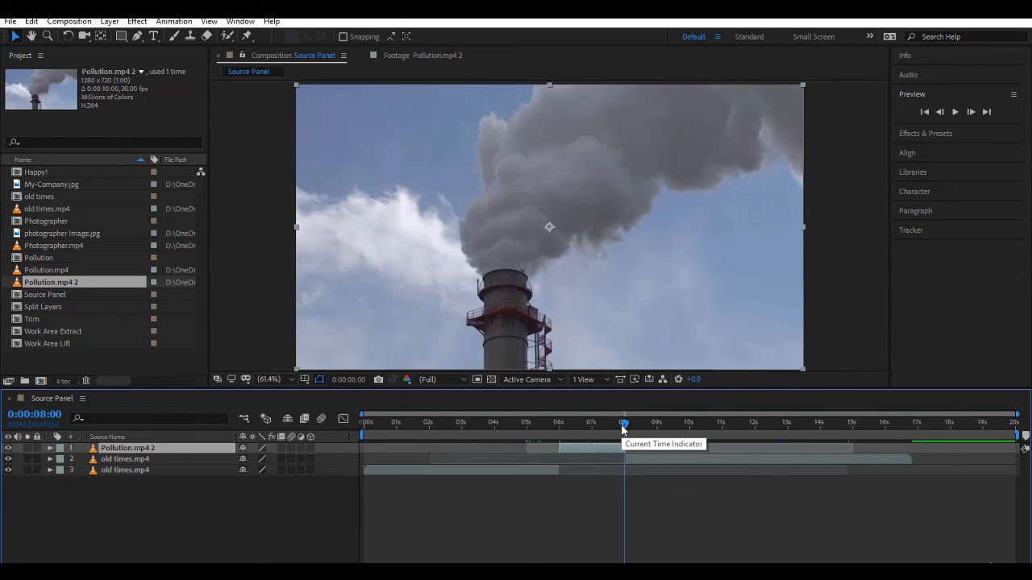
pyautogui.moveTo(623, 424); pyautogui.dragTo(578, 425)
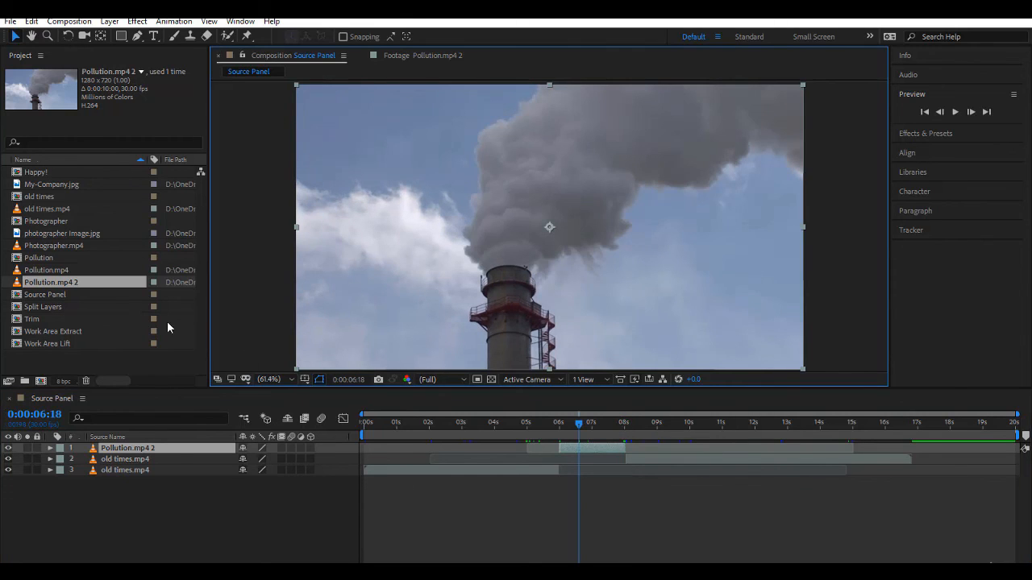
# Open the Pollution.mp4 source in the footage viewer and the Pollution.mp4 2 layer in the layer viewer to compare them.
pyautogui.doubleClick(99, 283)
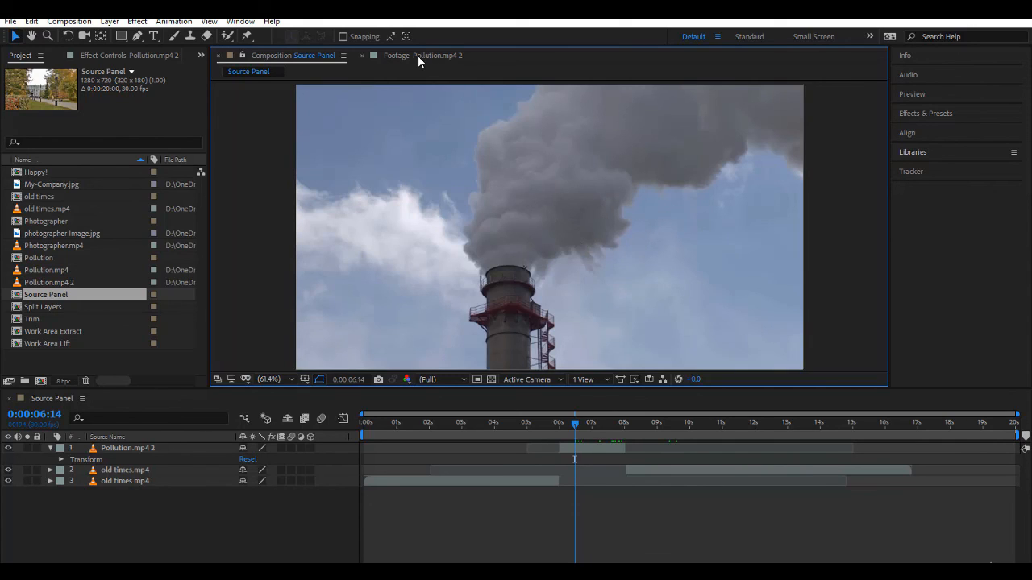
pyautogui.click(54, 271)
pyautogui.doubleClick(54, 271)
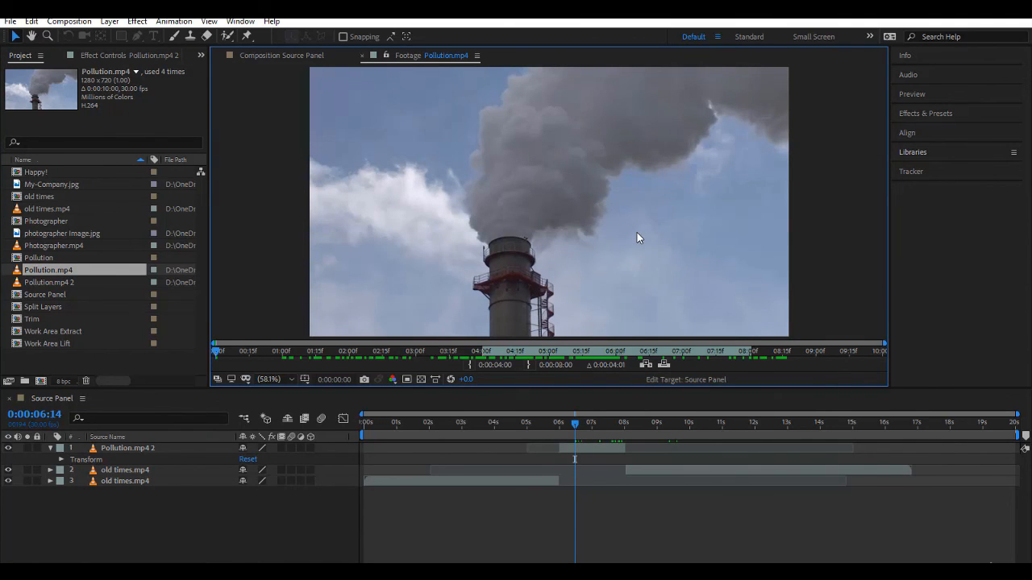
pyautogui.click(137, 449)
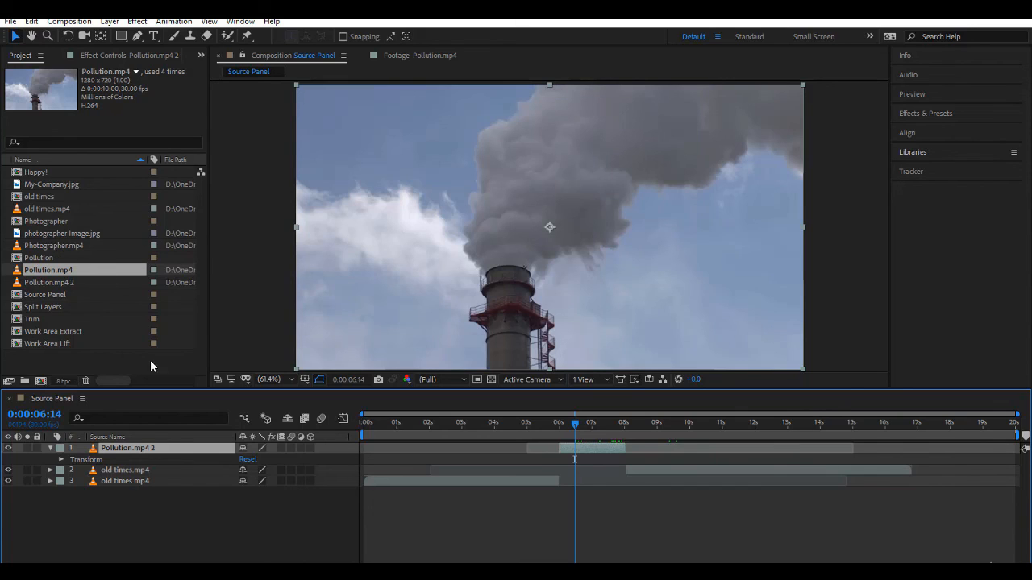
pyautogui.doubleClick(165, 449)
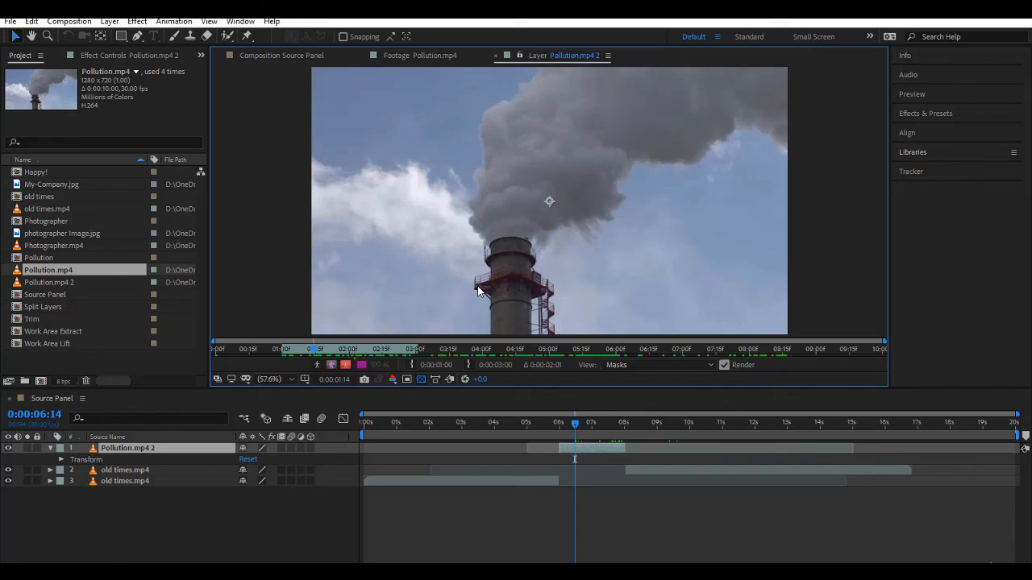
# Slip the Pollution.mp4 2 layer's source range to 0:00:03:13–0:00:05:13, scrub around it, and go to its In point.
pyautogui.moveTo(376, 349); pyautogui.dragTo(517, 359)
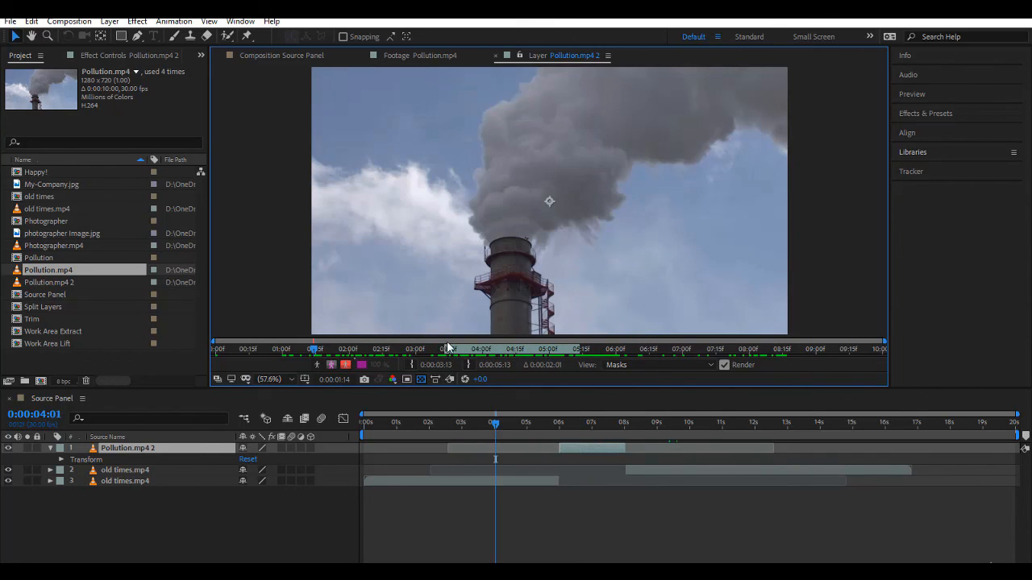
pyautogui.moveTo(446, 350); pyautogui.dragTo(574, 365)
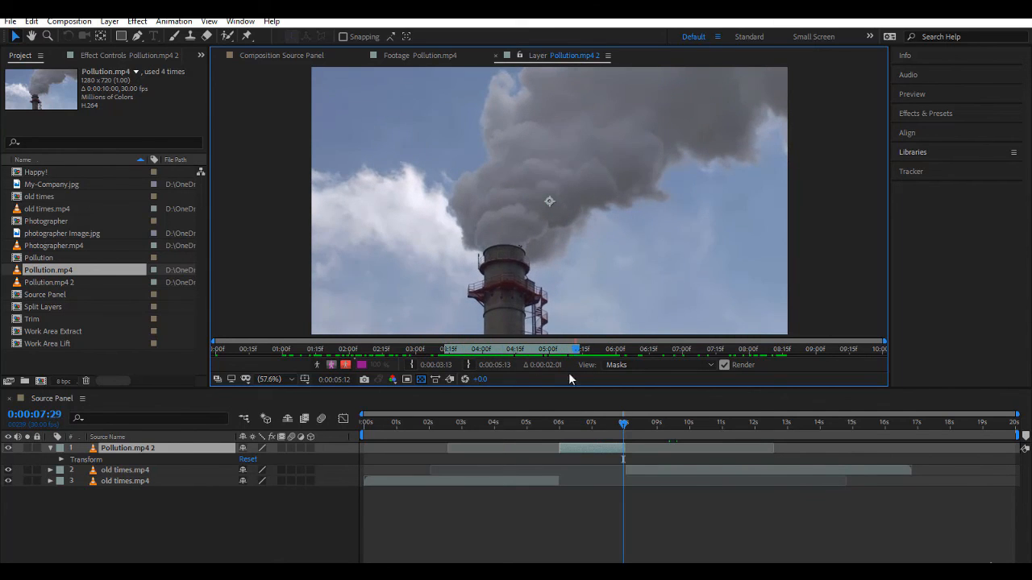
pyautogui.moveTo(624, 423); pyautogui.dragTo(696, 438)
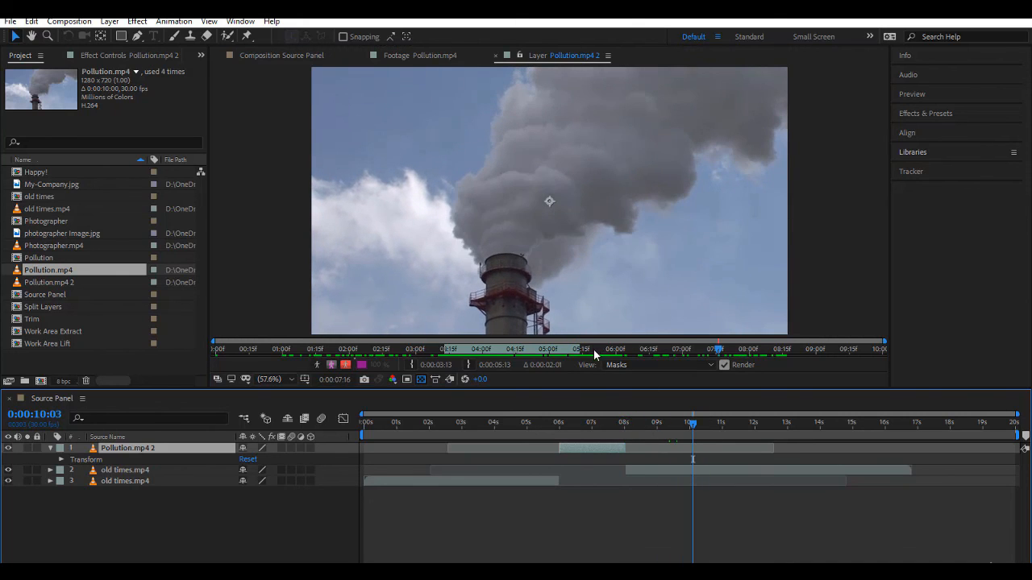
pyautogui.moveTo(593, 349); pyautogui.dragTo(680, 357)
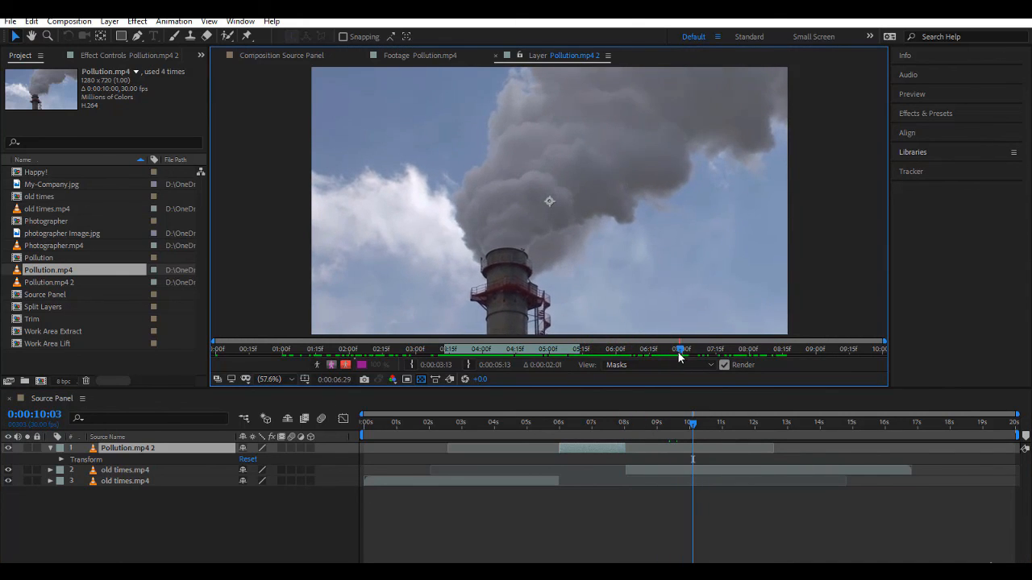
pyautogui.click(546, 349)
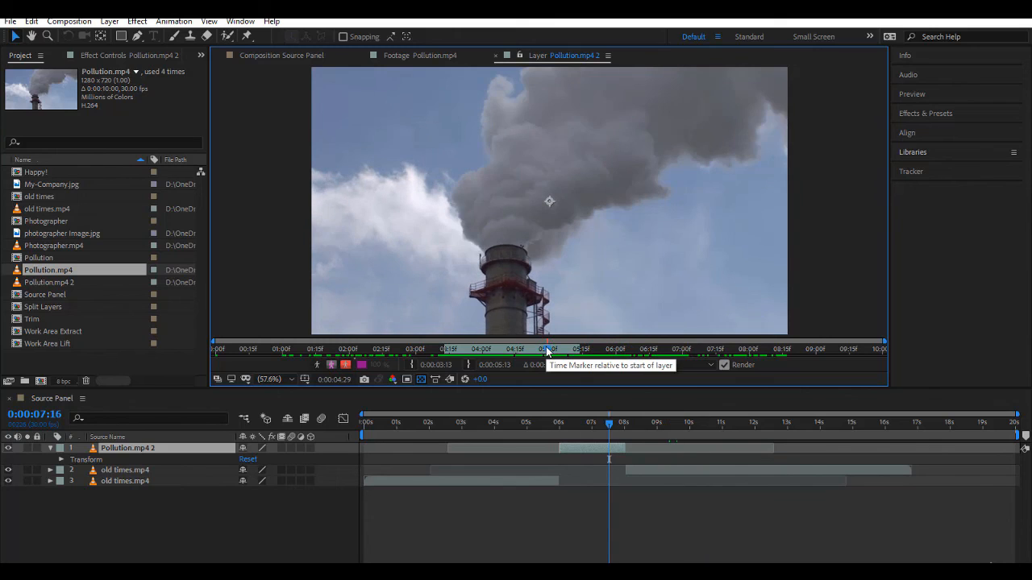
pyautogui.press('i')
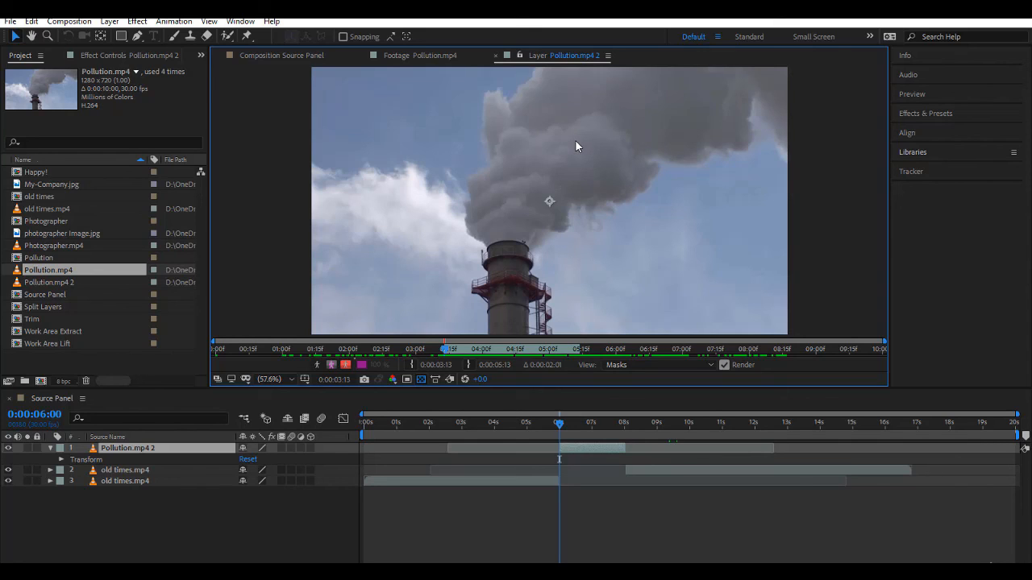
# Set the Pollution.mp4 2 layer's In point to 0:00:02:03 in its layer viewer and move the current time to the Out point.
pyautogui.click(357, 353)
pyautogui.click(412, 365)
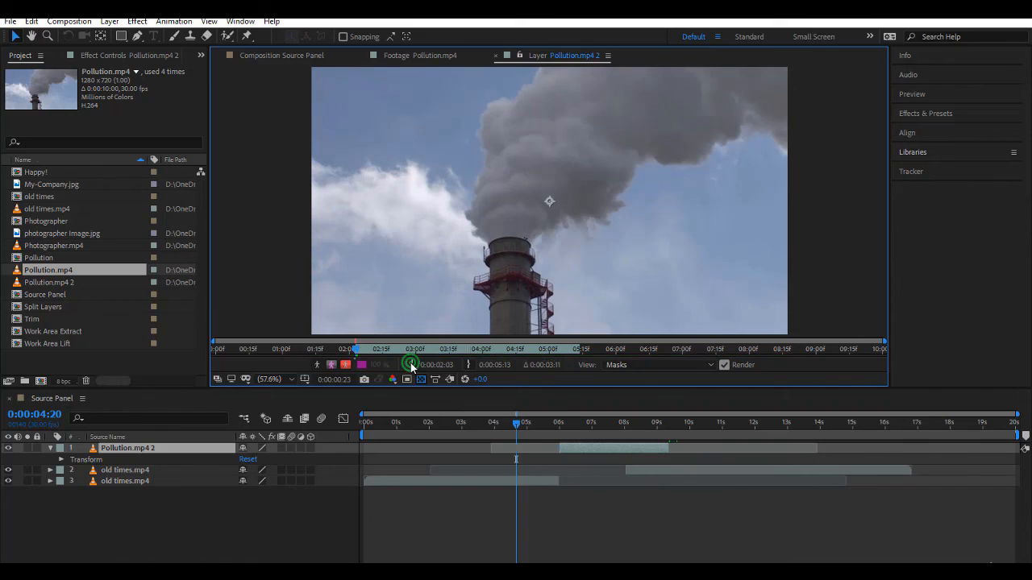
pyautogui.click(662, 348)
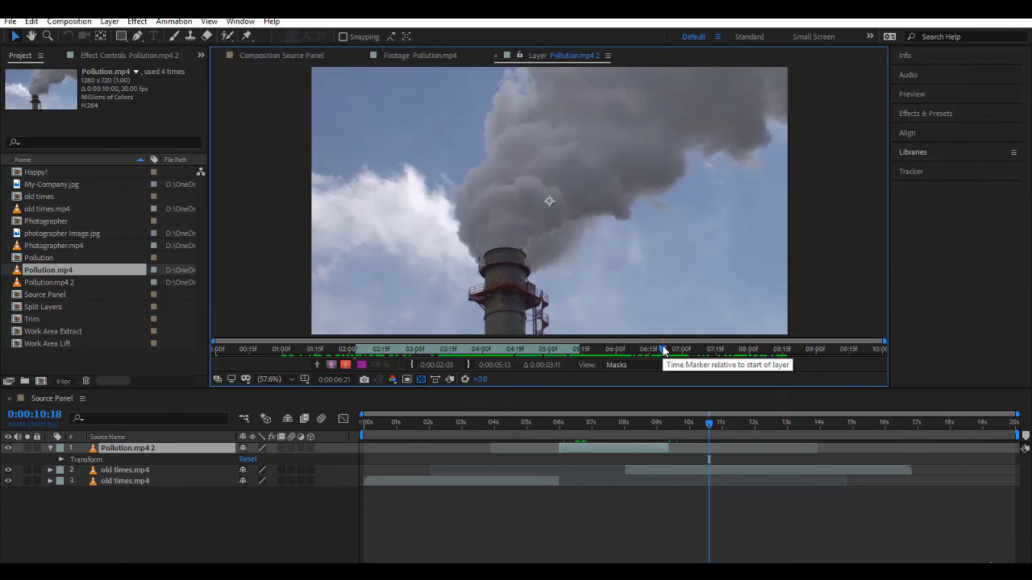
pyautogui.press('o')
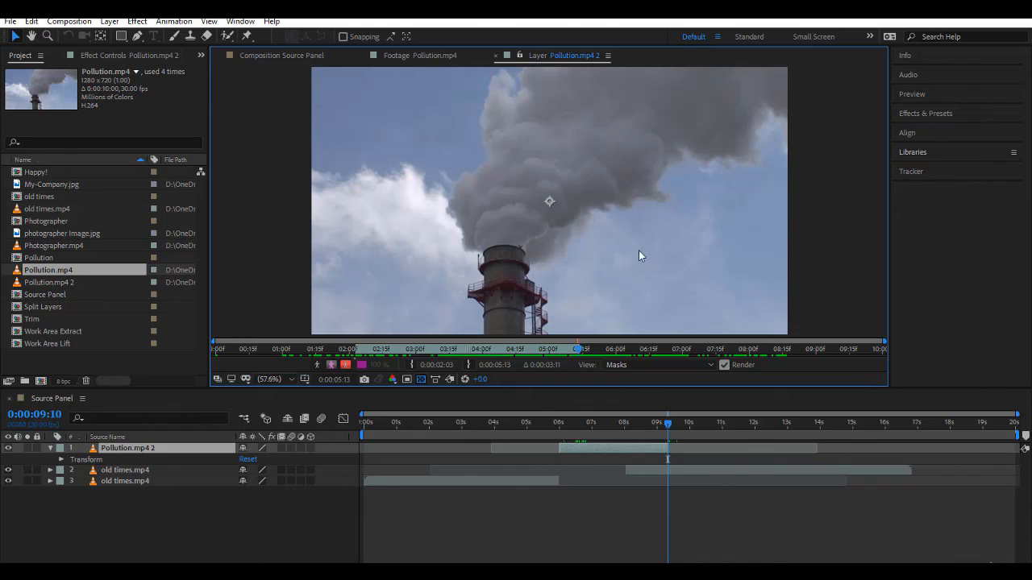
# Paint a long looping red stroke and three straight red strokes across the Pollution.mp4 2 layer with the Brush tool.
pyautogui.click(174, 36)
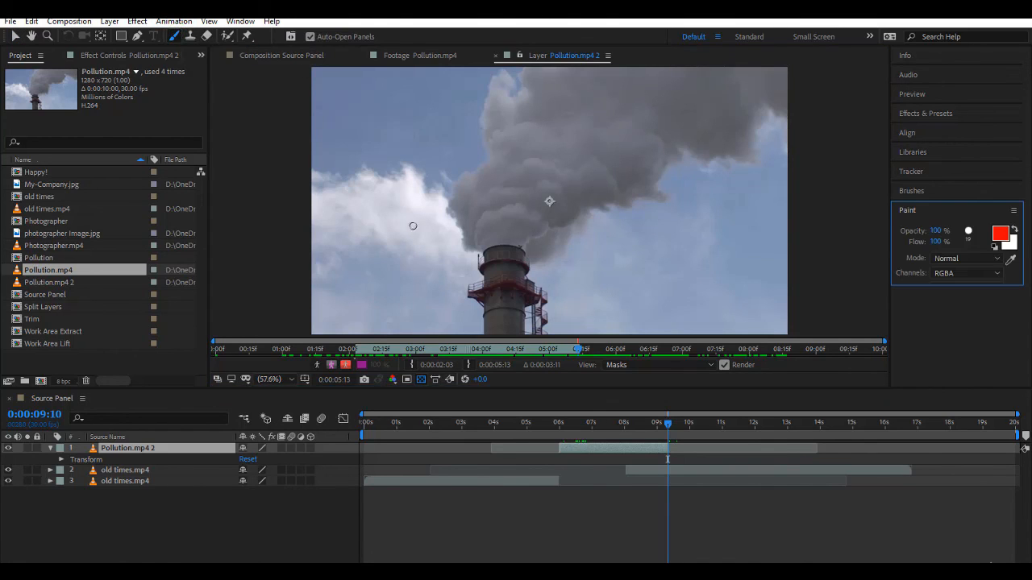
pyautogui.moveTo(428, 238)
pyautogui.mouseDown()
pyautogui.moveTo(569, 125)
pyautogui.moveTo(725, 216)
pyautogui.moveTo(570, 260)
pyautogui.moveTo(461, 135)
pyautogui.moveTo(407, 224)
pyautogui.moveTo(418, 258)
pyautogui.moveTo(431, 240)
pyautogui.mouseUp()
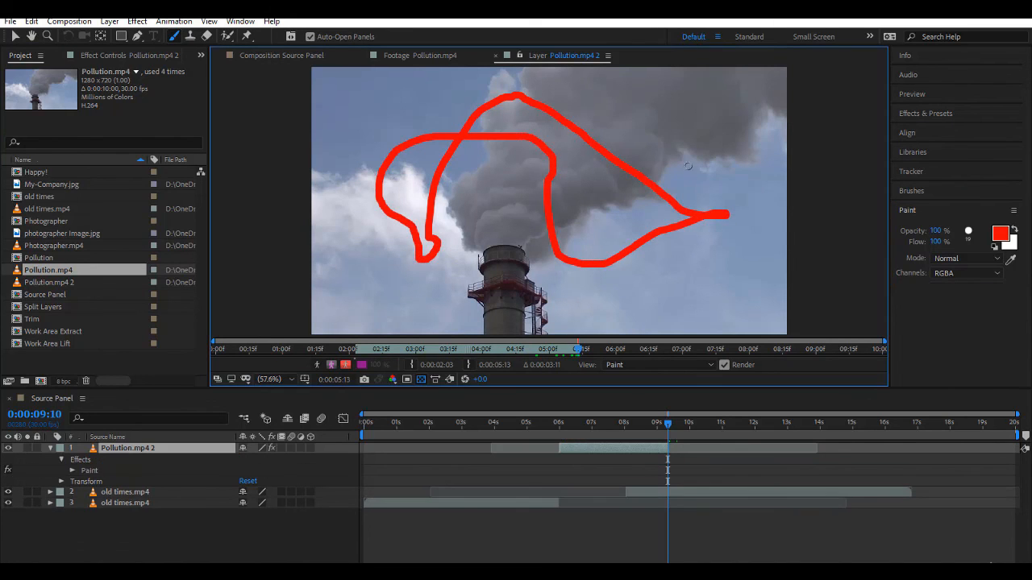
pyautogui.moveTo(749, 106); pyautogui.dragTo(593, 252)
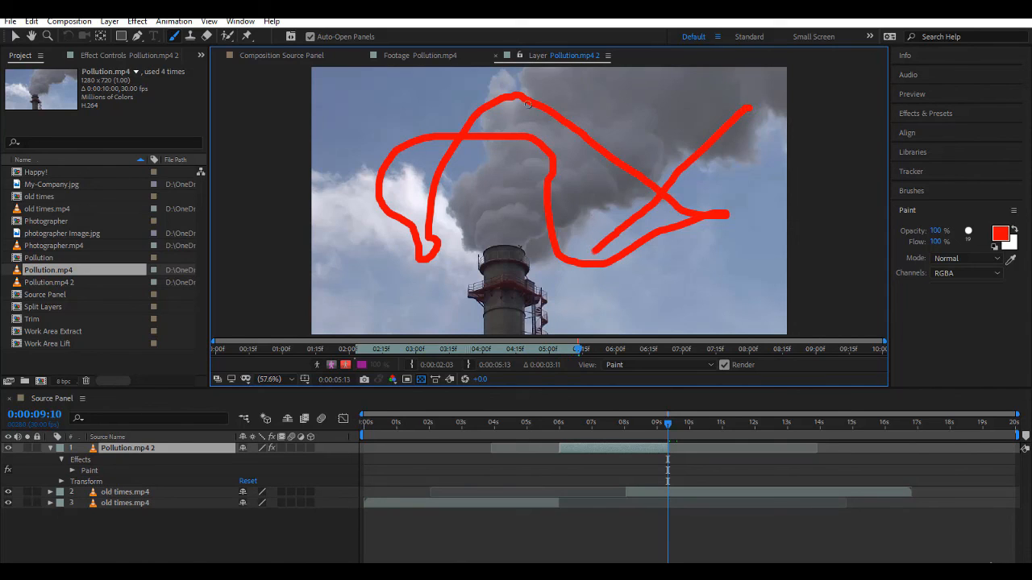
pyautogui.moveTo(517, 102); pyautogui.dragTo(449, 190)
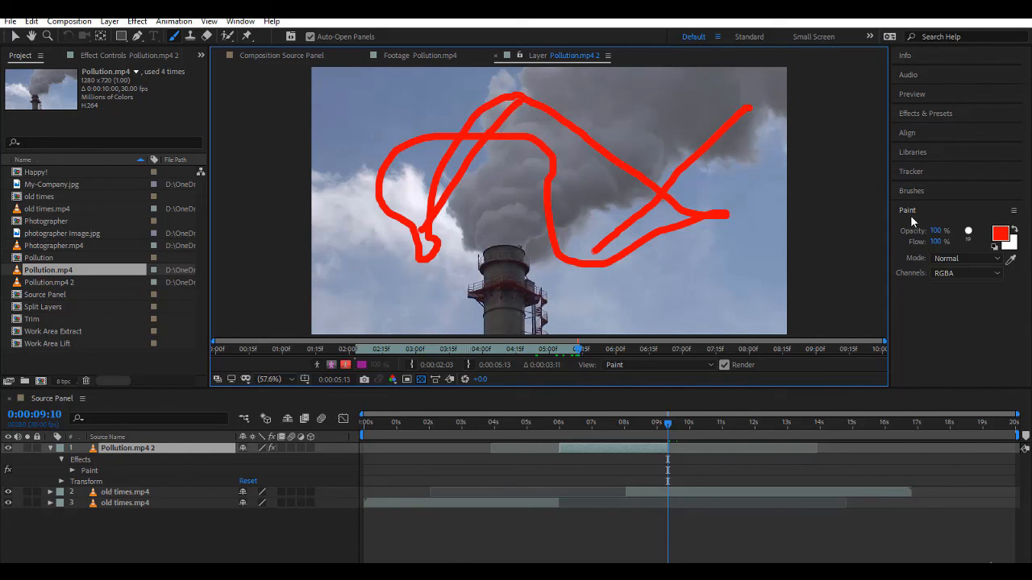
pyautogui.moveTo(443, 238); pyautogui.dragTo(665, 136)
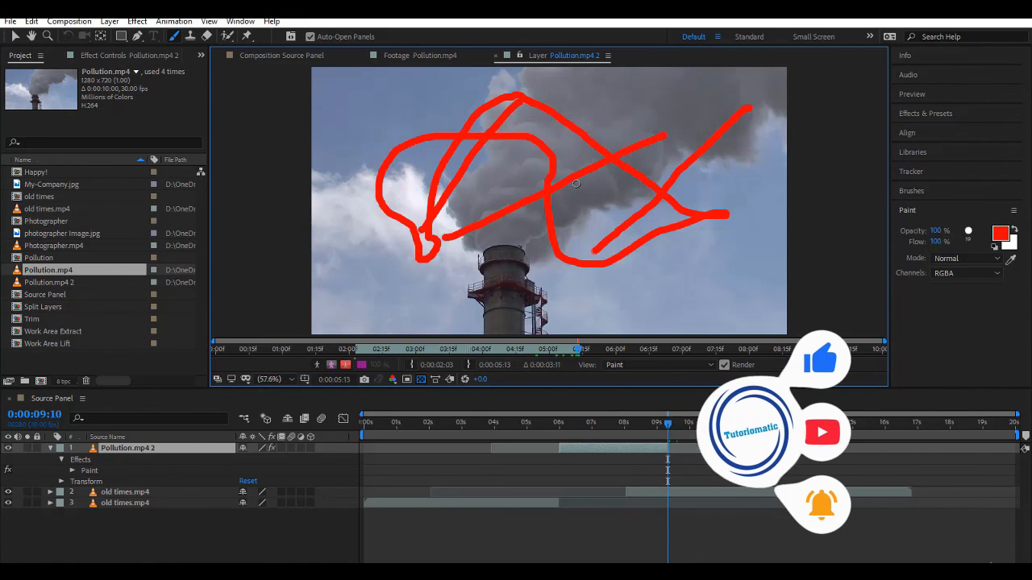
# Clone Stamp the smoke and chimney onto the sky left of the original, and erase a broad area across the clone and central smoke.
pyautogui.click(190, 38)
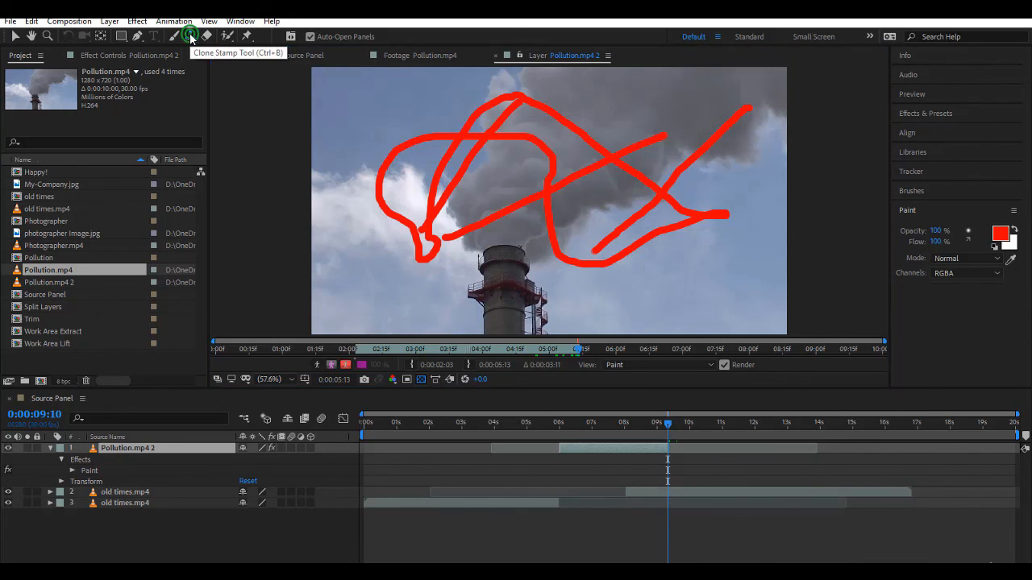
pyautogui.keyDown('alt'); pyautogui.click(505, 183); pyautogui.keyUp('alt')
pyautogui.moveTo(415, 122)
pyautogui.mouseDown()
pyautogui.moveTo(417, 244)
pyautogui.moveTo(409, 123)
pyautogui.moveTo(370, 190)
pyautogui.moveTo(370, 170)
pyautogui.moveTo(367, 210)
pyautogui.moveTo(398, 217)
pyautogui.moveTo(432, 170)
pyautogui.moveTo(401, 190)
pyautogui.moveTo(427, 161)
pyautogui.moveTo(385, 166)
pyautogui.mouseUp()
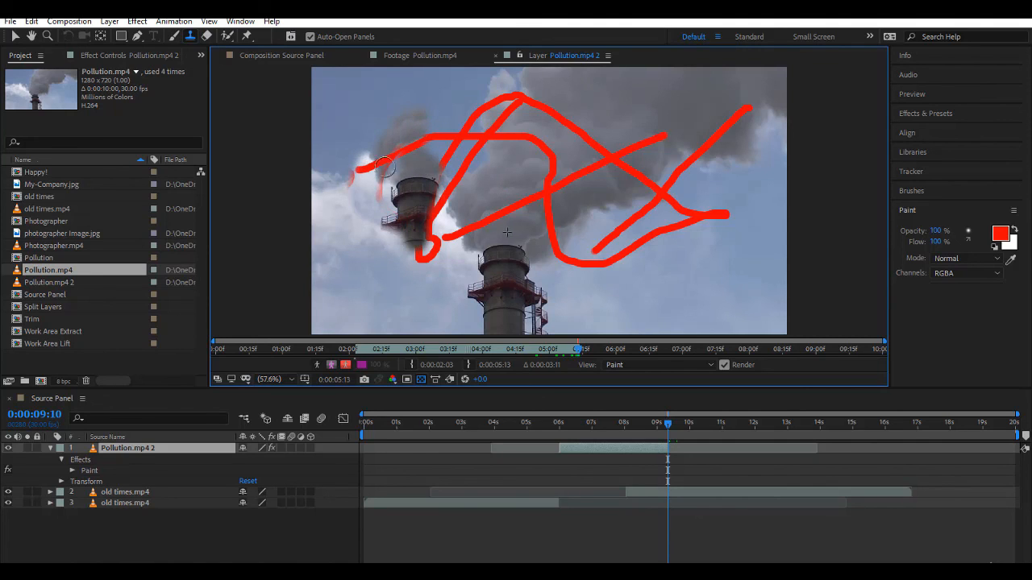
pyautogui.click(208, 37)
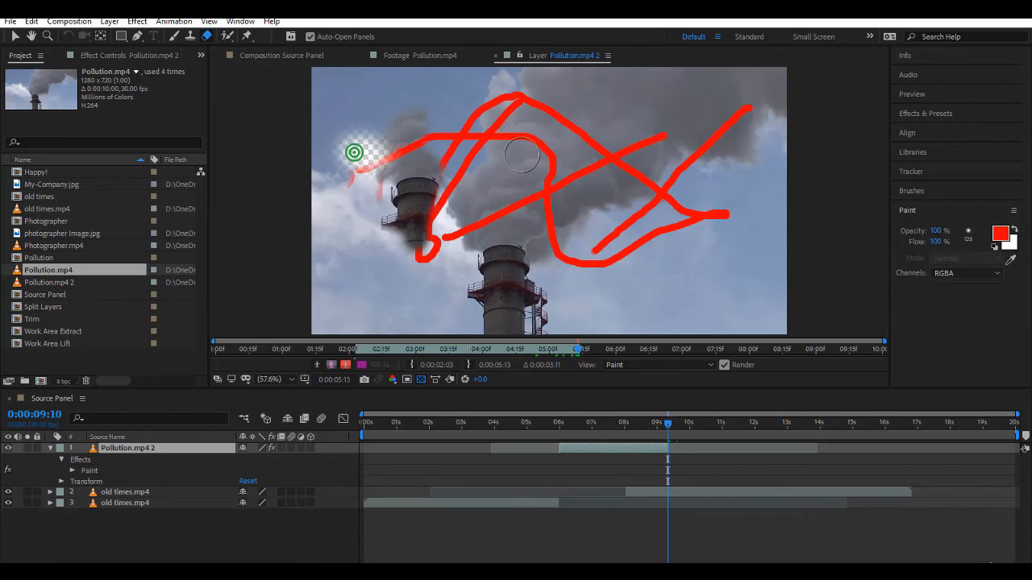
pyautogui.moveTo(352, 152)
pyautogui.mouseDown()
pyautogui.moveTo(580, 173)
pyautogui.moveTo(514, 221)
pyautogui.moveTo(437, 251)
pyautogui.moveTo(454, 170)
pyautogui.moveTo(436, 252)
pyautogui.moveTo(480, 190)
pyautogui.moveTo(443, 199)
pyautogui.moveTo(502, 185)
pyautogui.moveTo(534, 203)
pyautogui.moveTo(511, 212)
pyautogui.mouseUp()
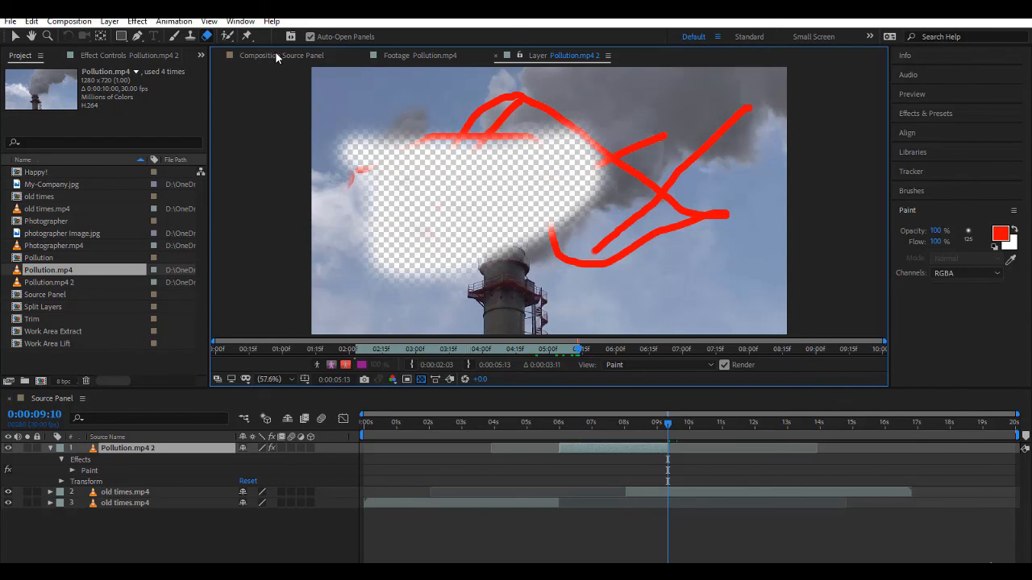
# Mark the upper-left sky of the Pollution.mp4 2 layer as foreground with a Roto Brush stroke.
pyautogui.click(228, 36)
pyautogui.click(403, 92)
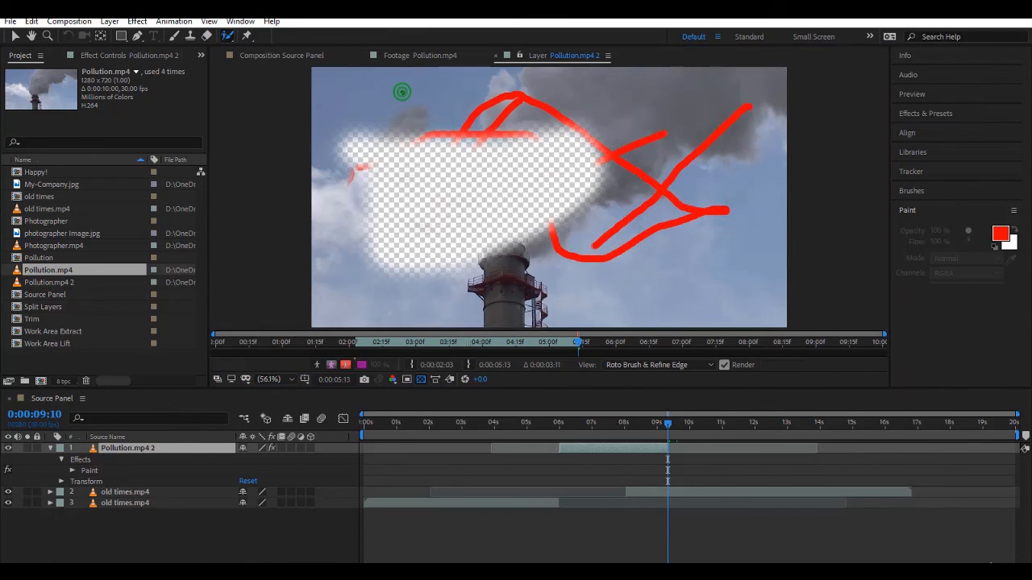
pyautogui.moveTo(394, 93); pyautogui.dragTo(361, 105)
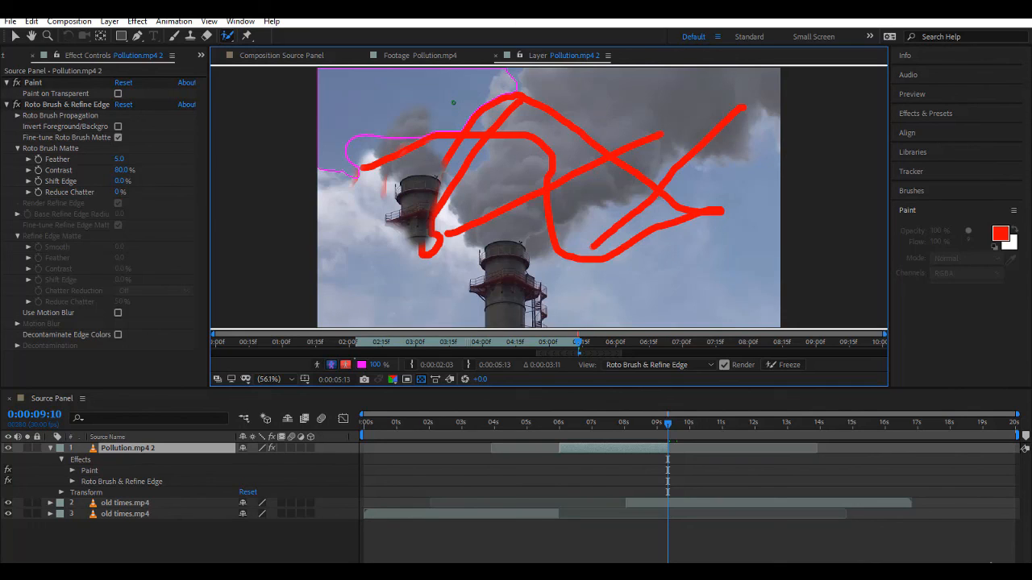
# Compare the layer viewer's Masks, Anchor Point Path, Paint and Roto Brush & Refine Edge views in turn.
pyautogui.click(615, 365)
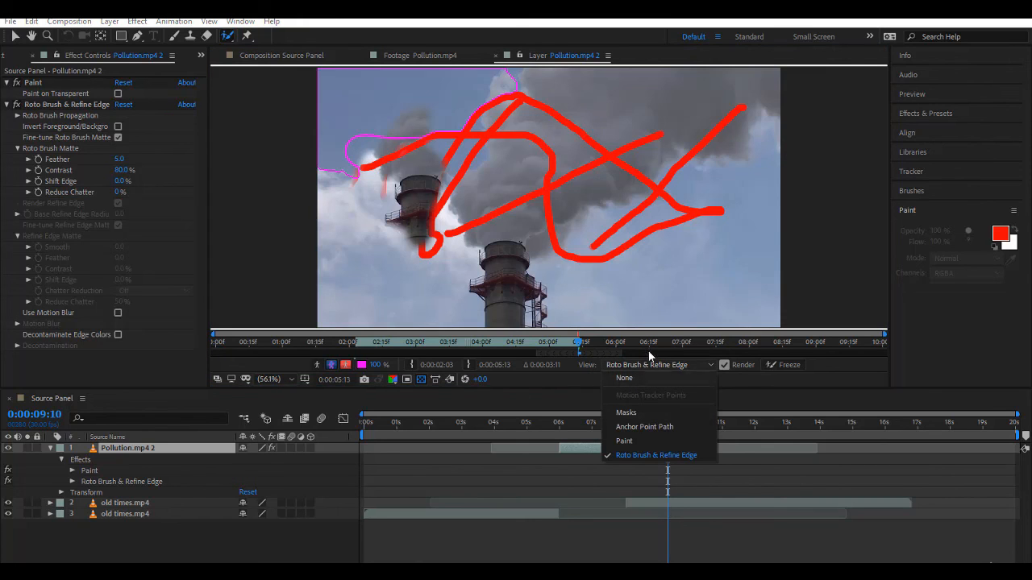
pyautogui.click(640, 415)
pyautogui.click(650, 367)
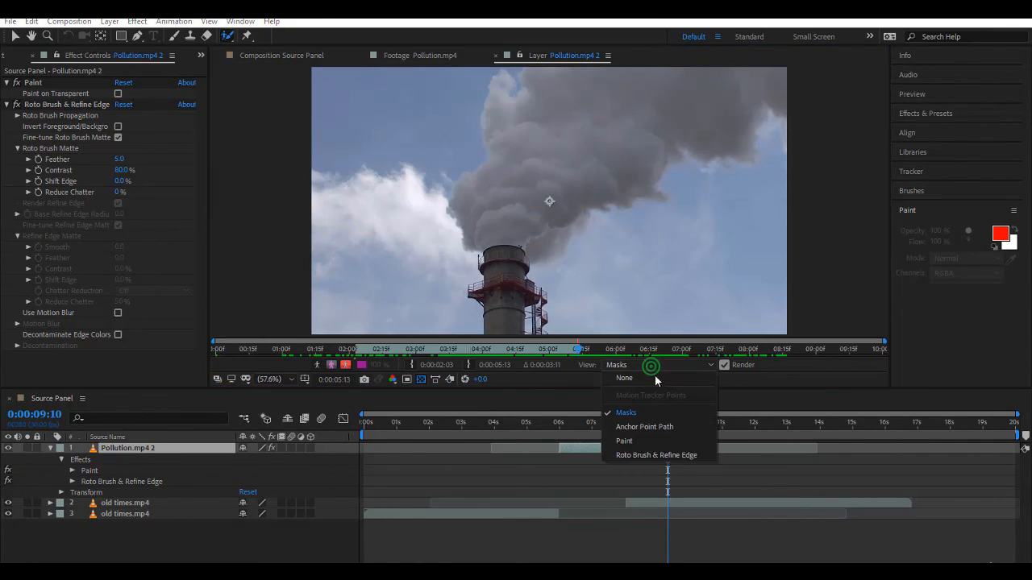
pyautogui.click(665, 428)
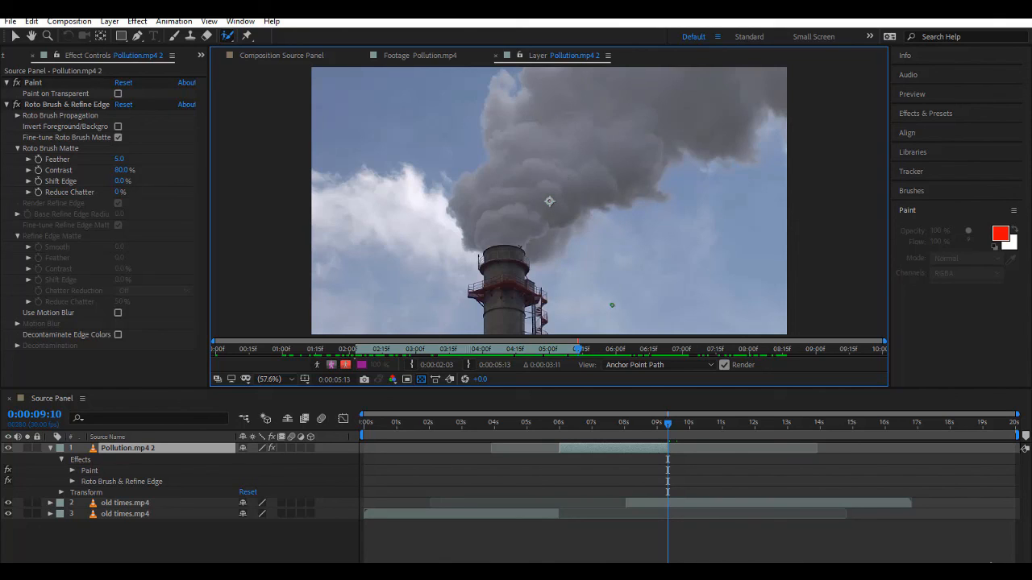
pyautogui.click(617, 365)
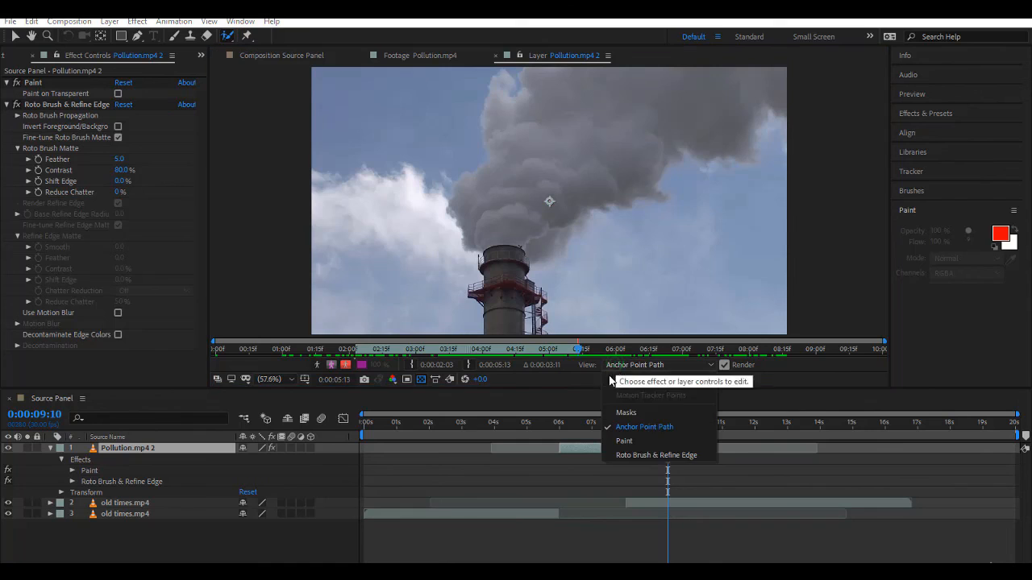
pyautogui.click(645, 440)
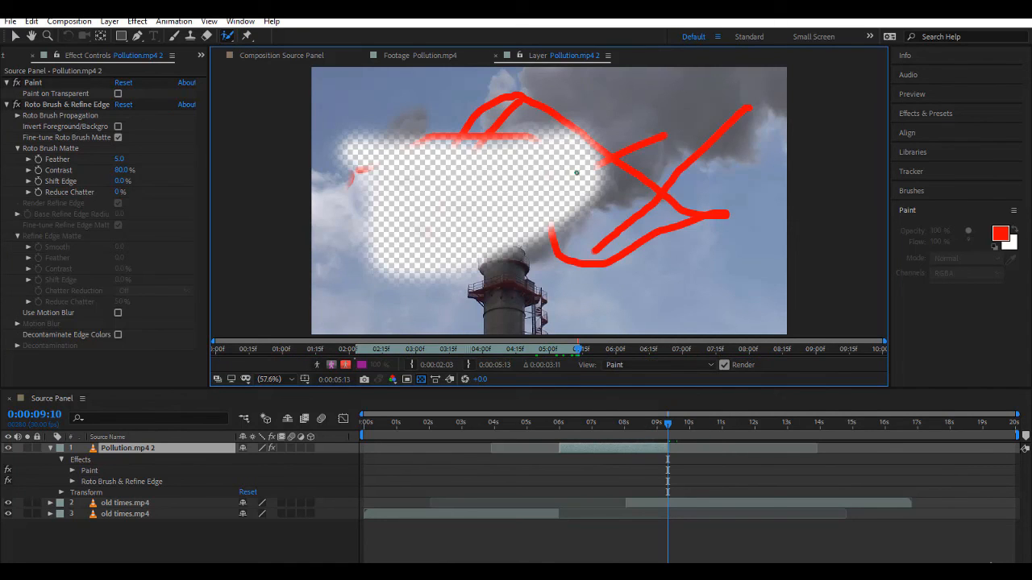
pyautogui.click(645, 365)
pyautogui.click(653, 456)
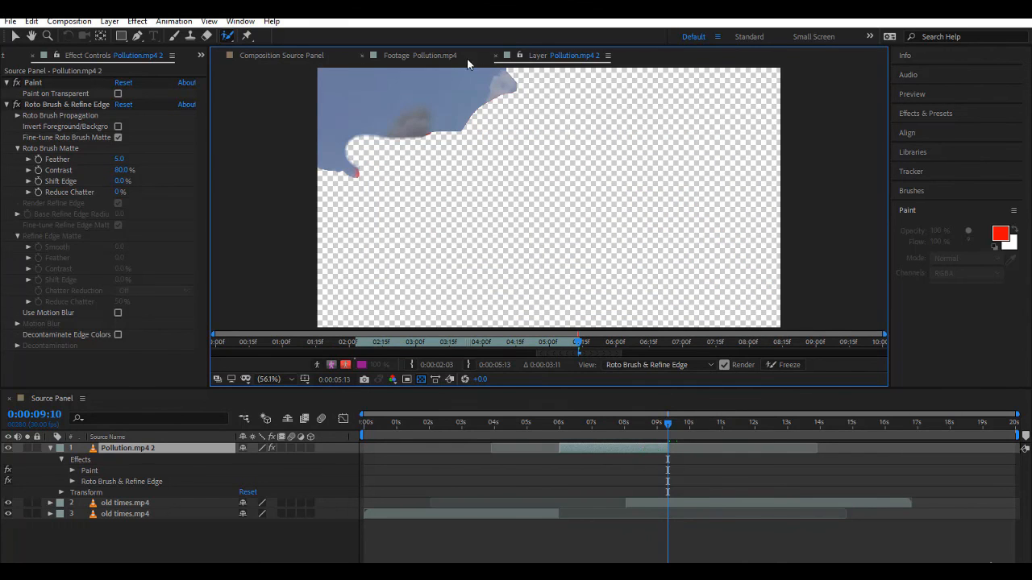
# Show the layer with the View option set to None and Masks, and return it to Paint.
pyautogui.click(643, 366)
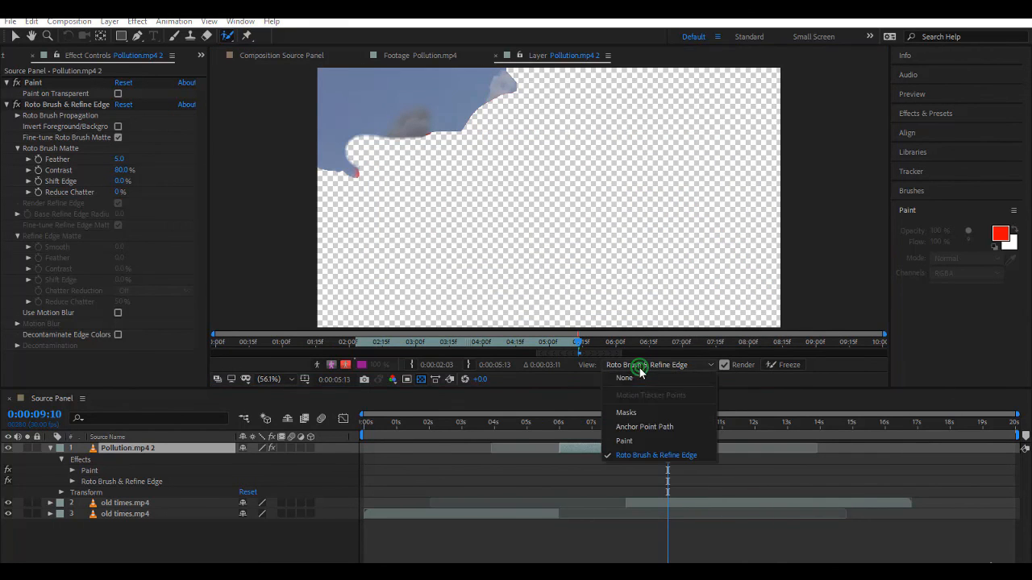
pyautogui.click(650, 399)
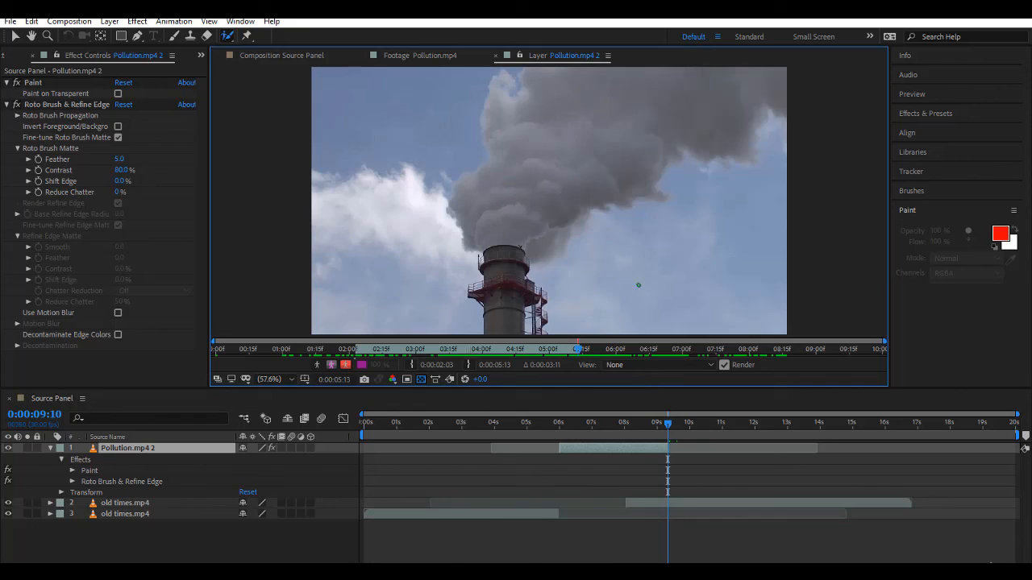
pyautogui.click(637, 367)
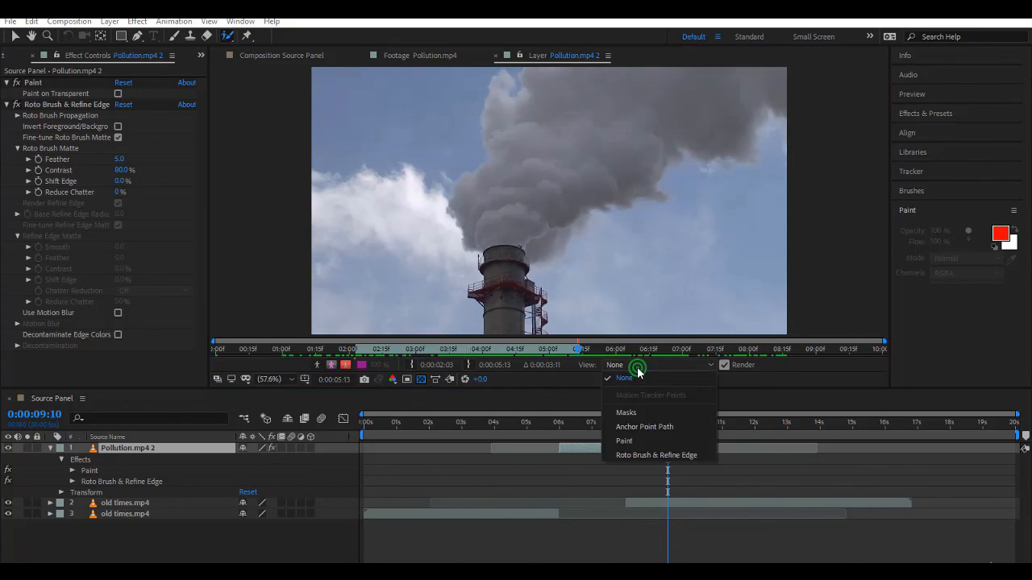
pyautogui.click(645, 412)
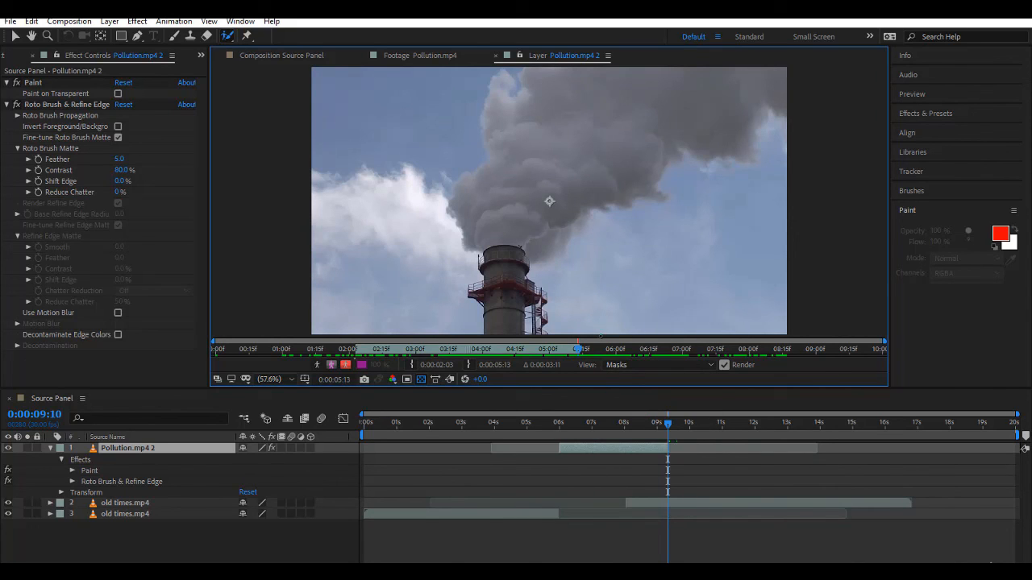
pyautogui.click(629, 367)
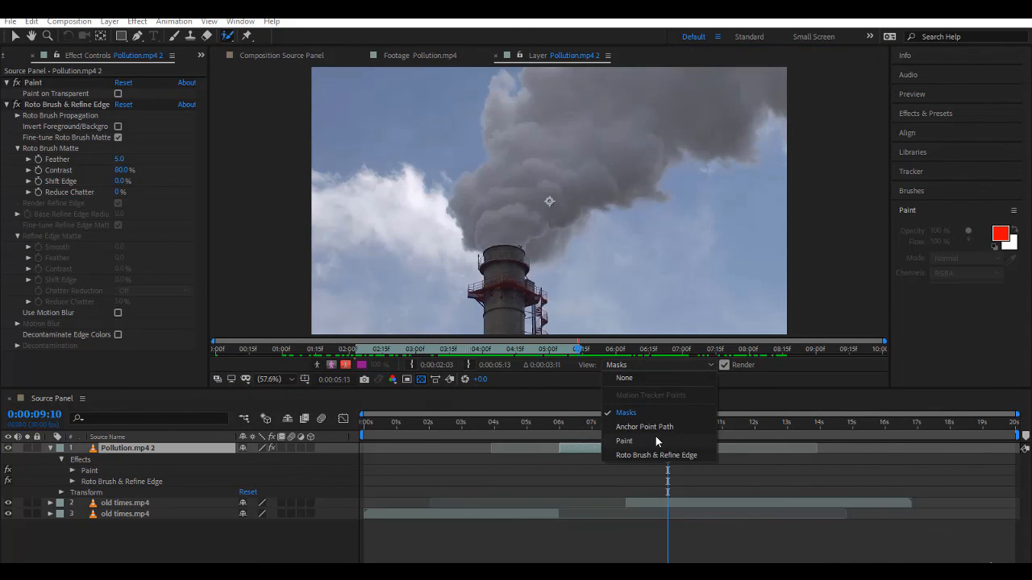
pyautogui.click(656, 442)
pyautogui.click(658, 368)
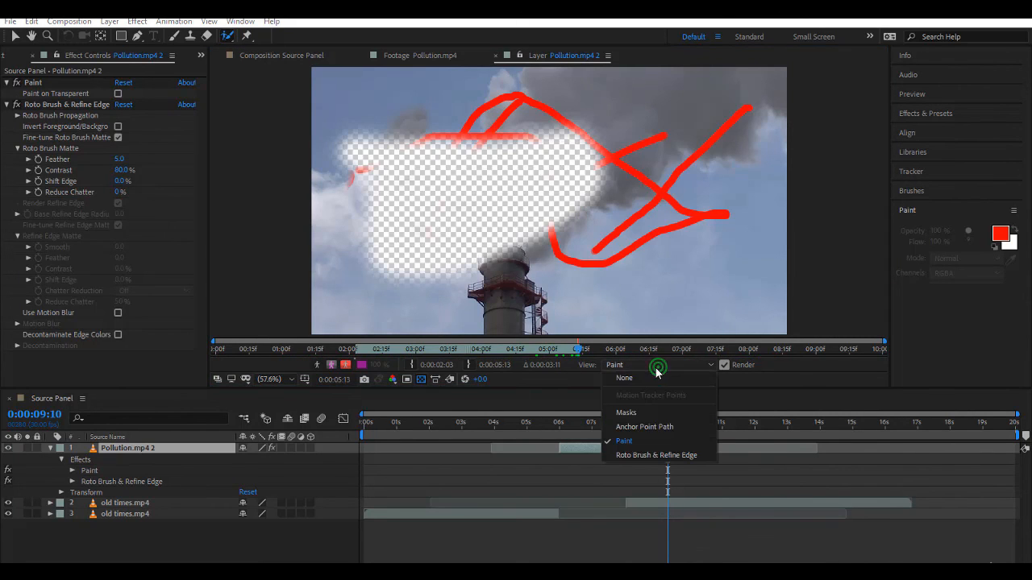
pyautogui.click(545, 271)
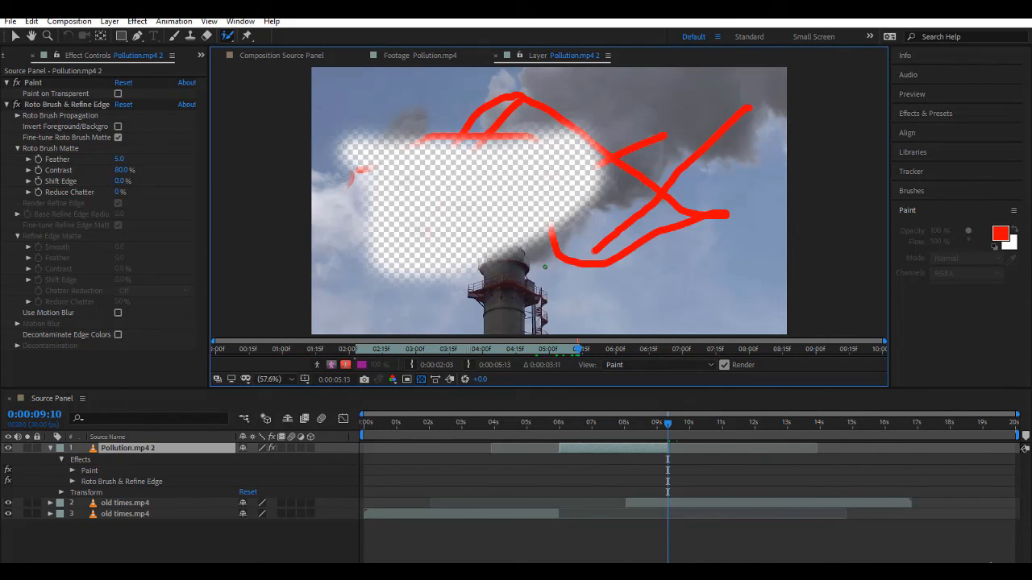